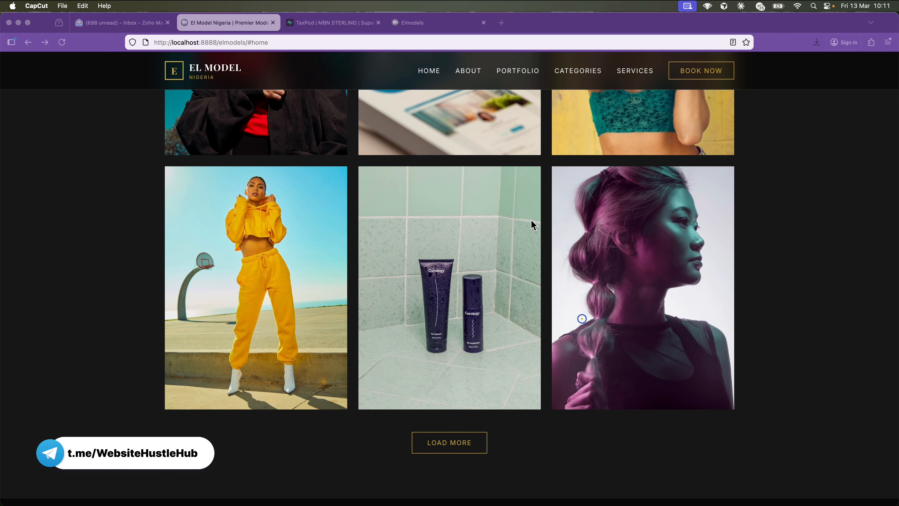
Switch to the local Elmodels WordPress site and open its admin dashboard.
scroll(531, 219, "up", 15)
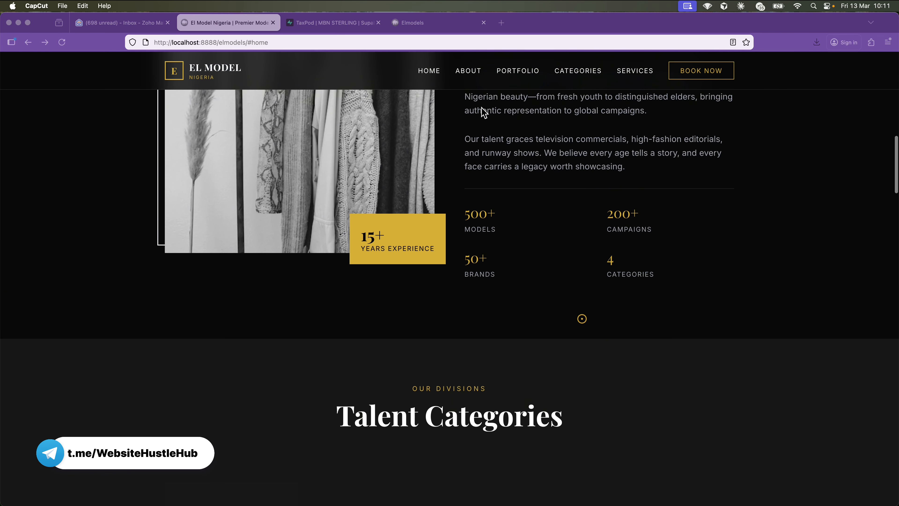
left_click(408, 21)
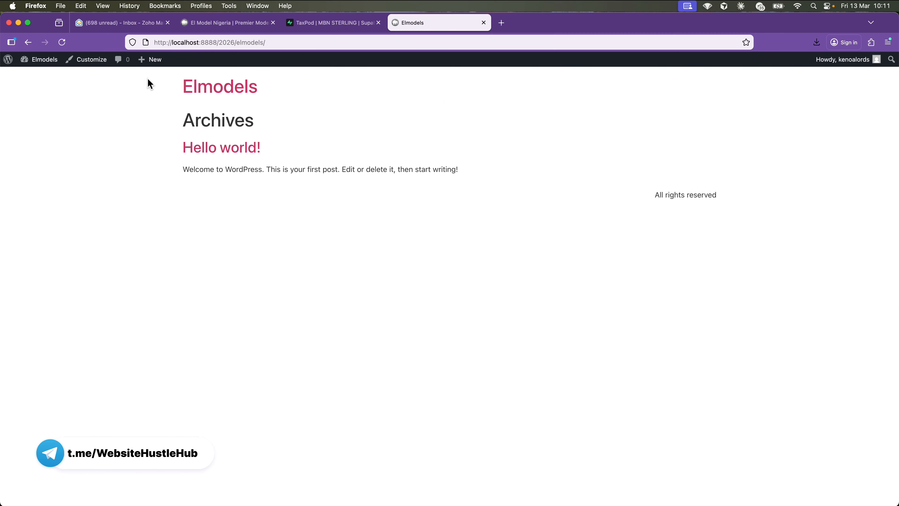
left_click(48, 61)
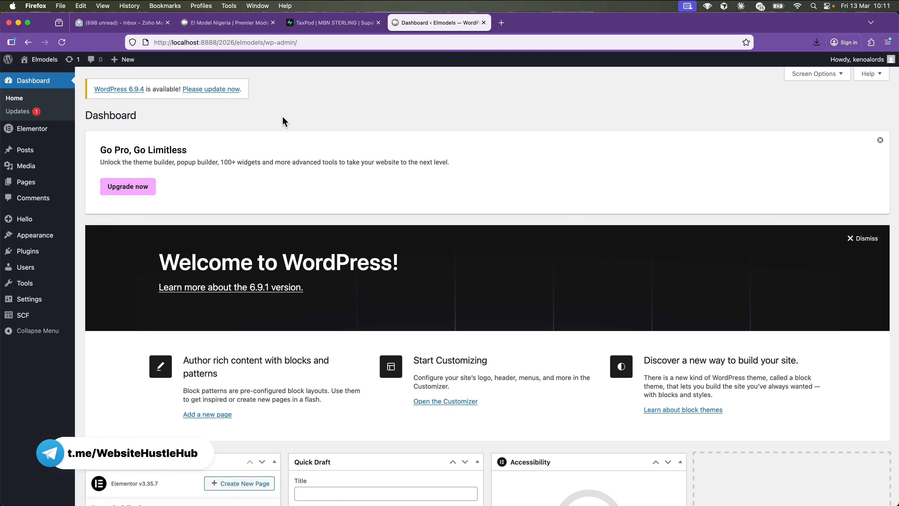
Look through the El Model Nigeria reference homepage, from the hero past the services to the portfolio grid.
left_click(245, 23)
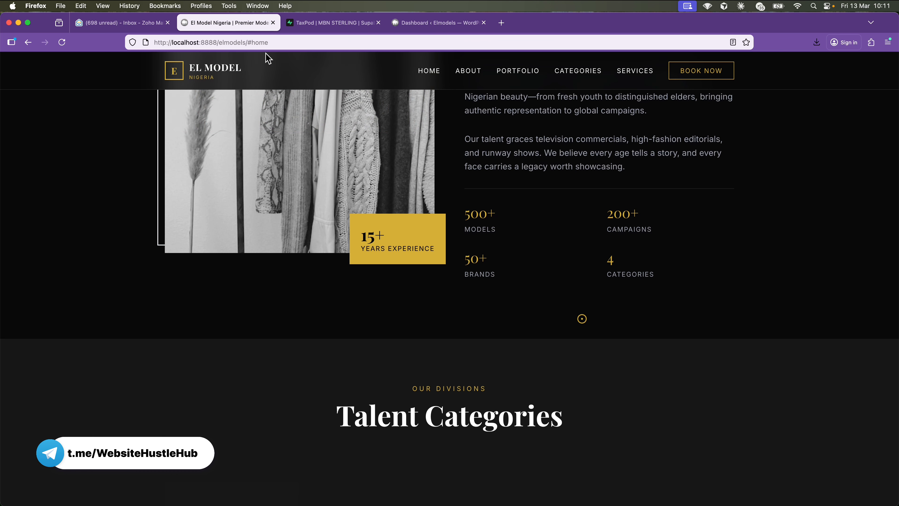
scroll(421, 242, "up", 5)
scroll(421, 242, "up", 10)
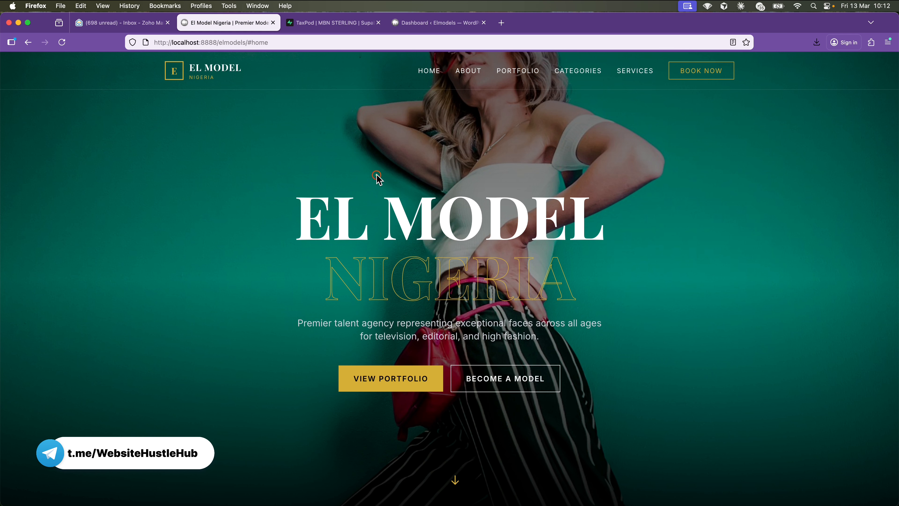
scroll(376, 176, "down", 10)
scroll(376, 177, "down", 15)
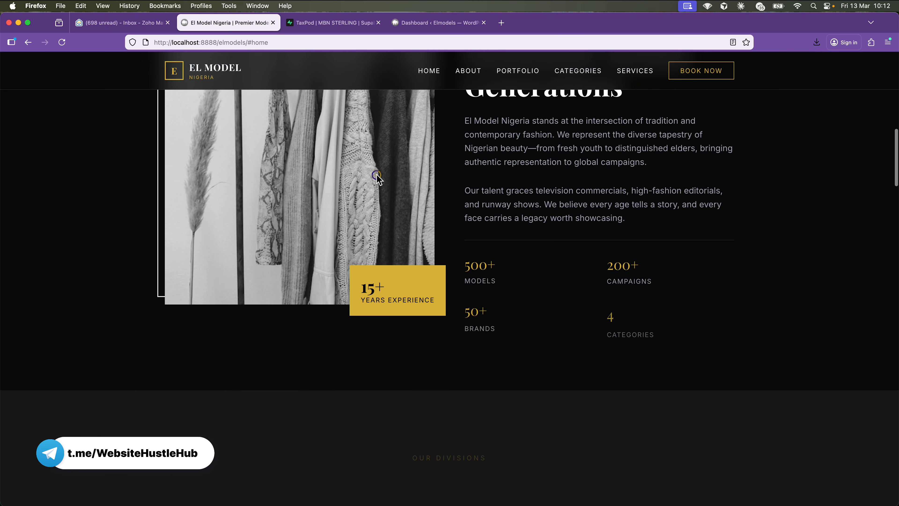
scroll(376, 175, "down", 12)
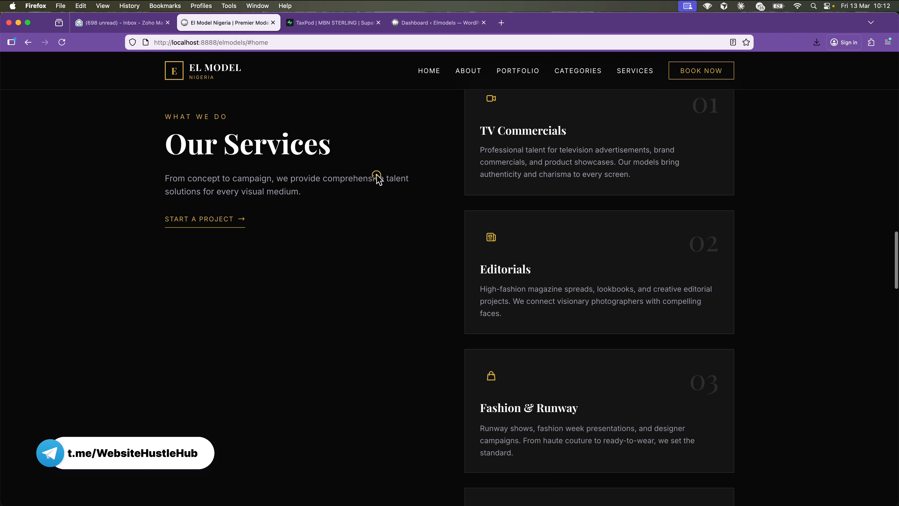
scroll(377, 176, "down", 12)
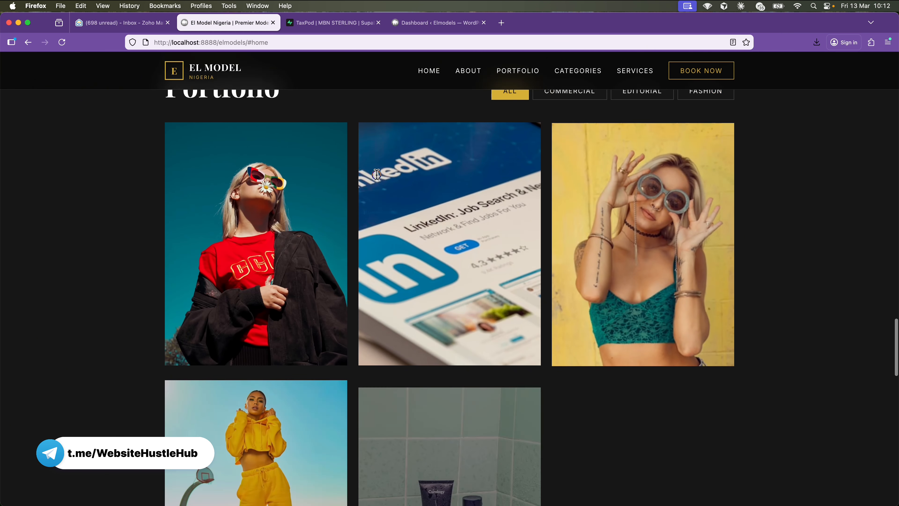
scroll(377, 179, "up", 12)
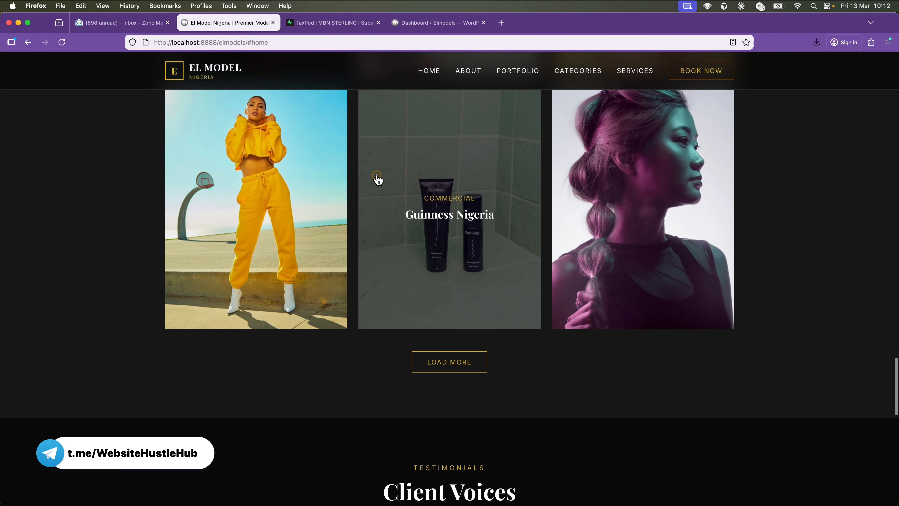
scroll(377, 179, "up", 15)
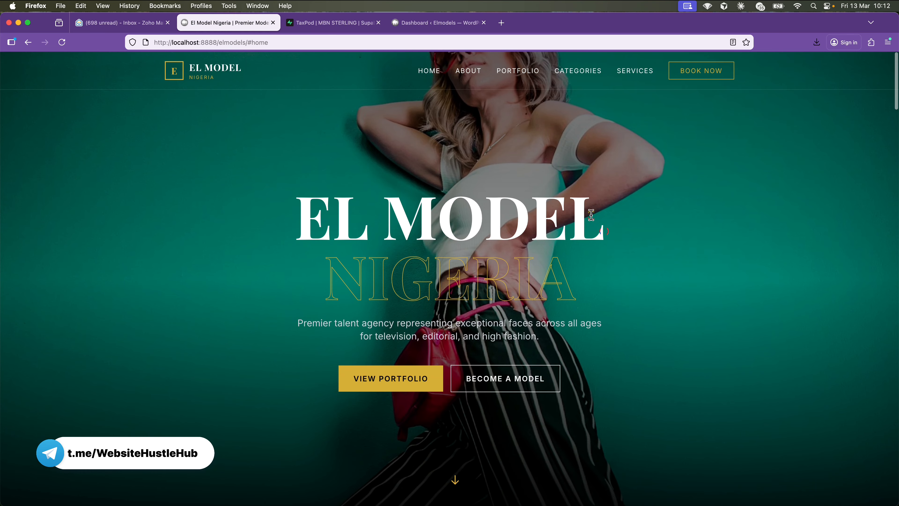
Review the reference homepage's About Us, Our Services, Portfolio, Client Voices and contact form sections in order.
scroll(371, 210, "down", 10)
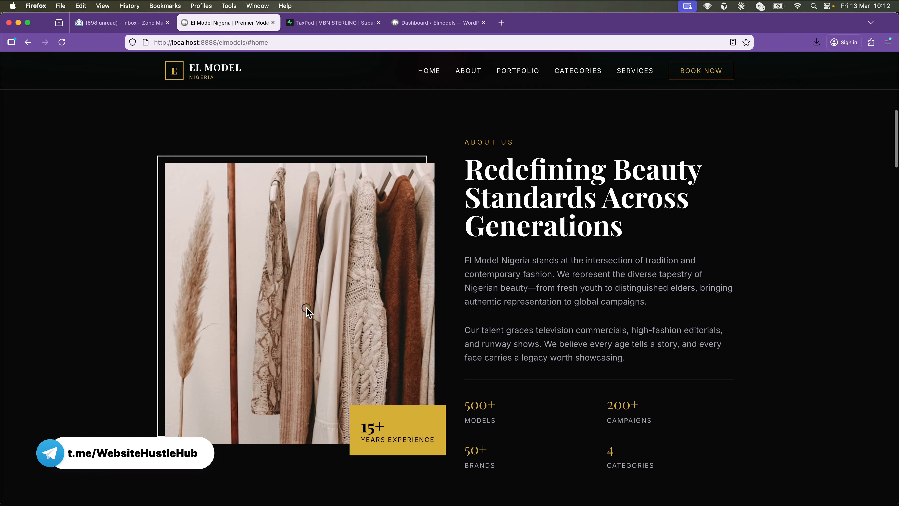
scroll(307, 311, "down", 15)
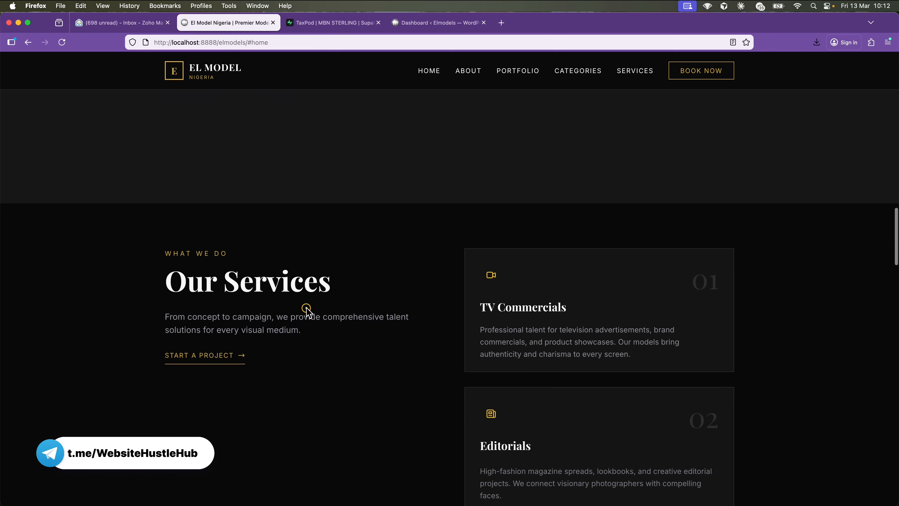
scroll(307, 310, "down", 6)
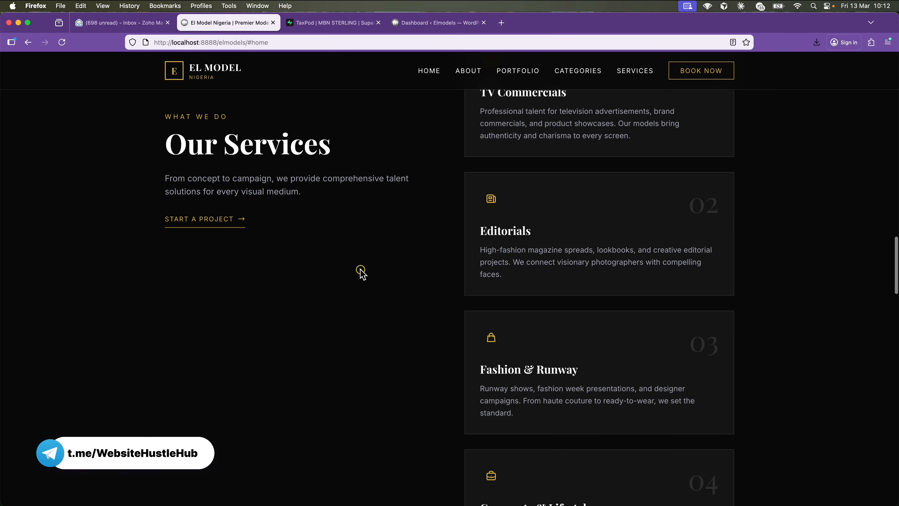
scroll(399, 249, "down", 12)
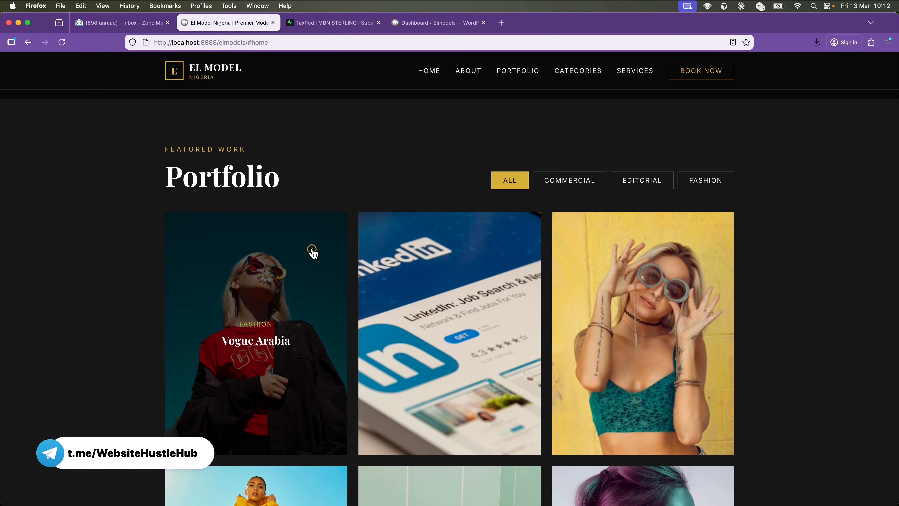
scroll(311, 251, "down", 3)
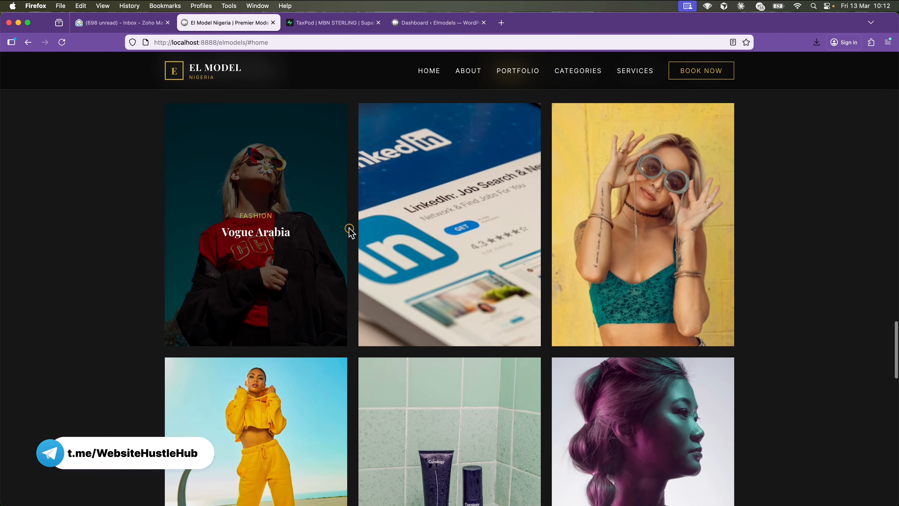
scroll(350, 232, "down", 1)
scroll(350, 232, "down", 5)
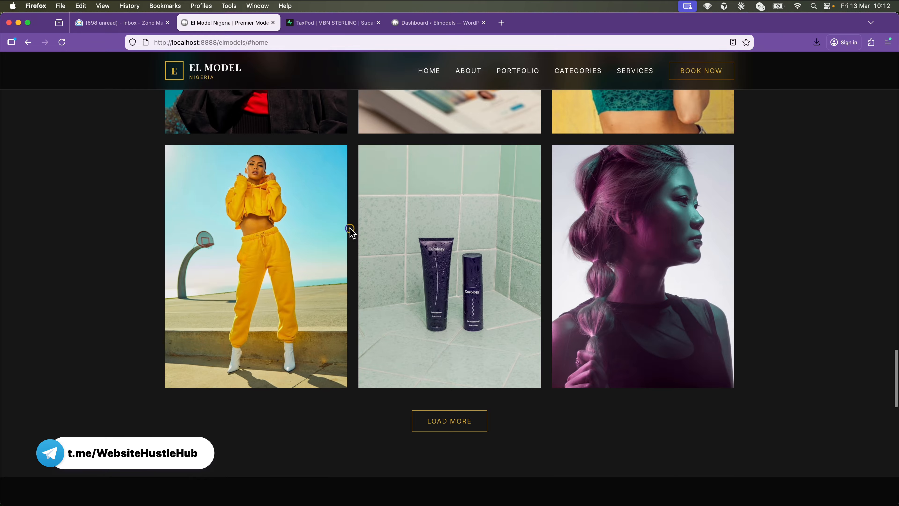
scroll(350, 232, "down", 10)
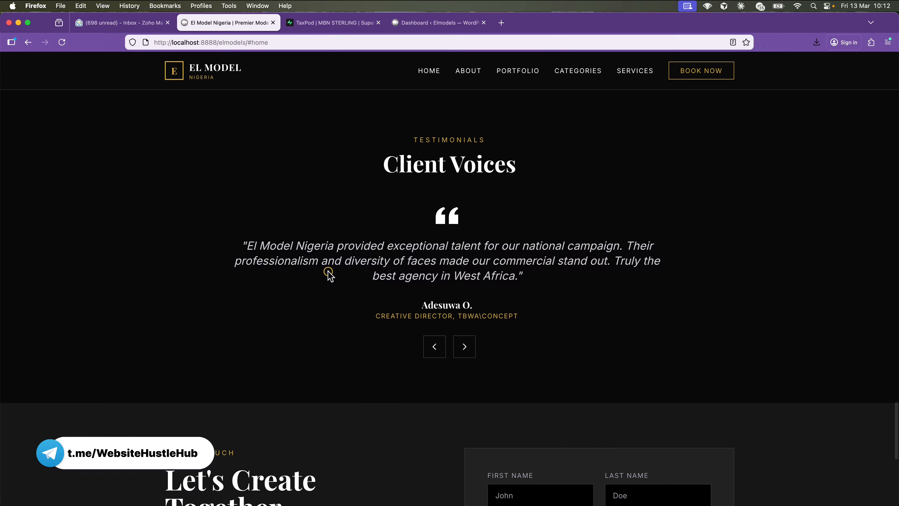
scroll(328, 275, "down", 10)
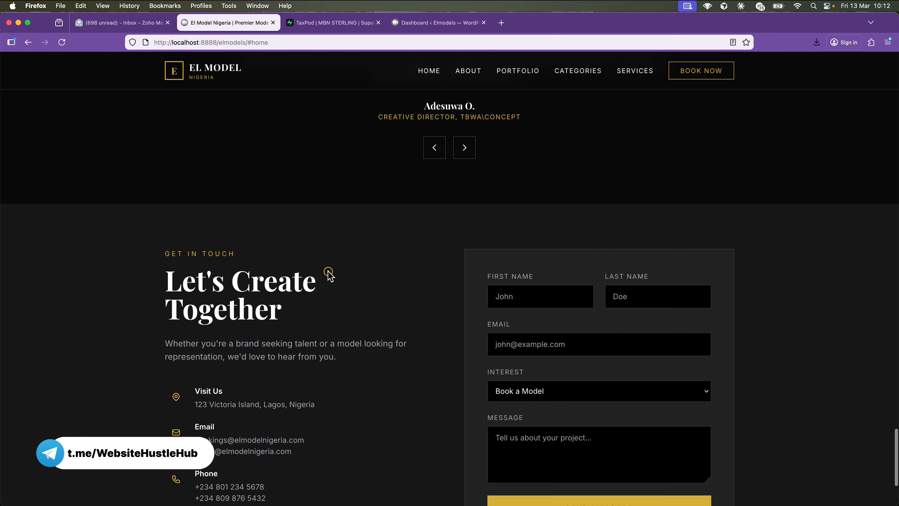
scroll(329, 274, "up", 15)
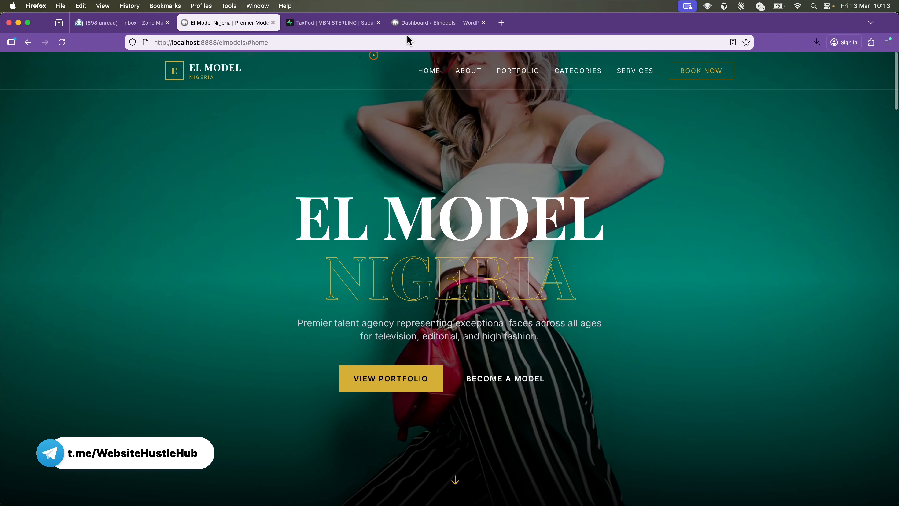
Activate the Elementor Pro plugin on the Elmodels WordPress site.
left_click(410, 25)
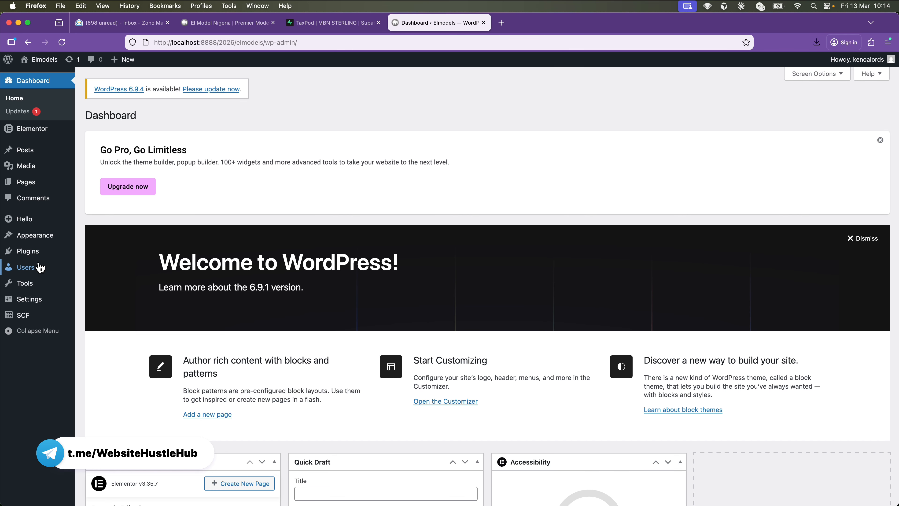
left_click(37, 253)
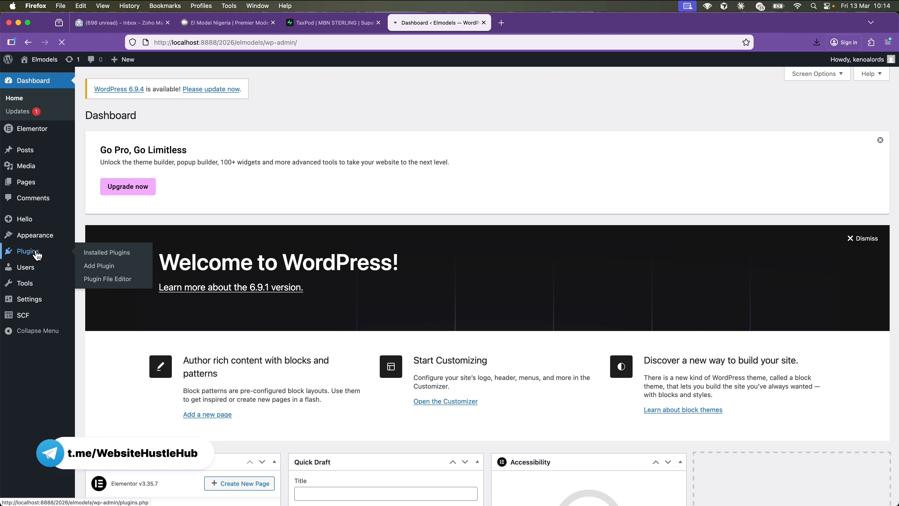
scroll(142, 304, "down", 3)
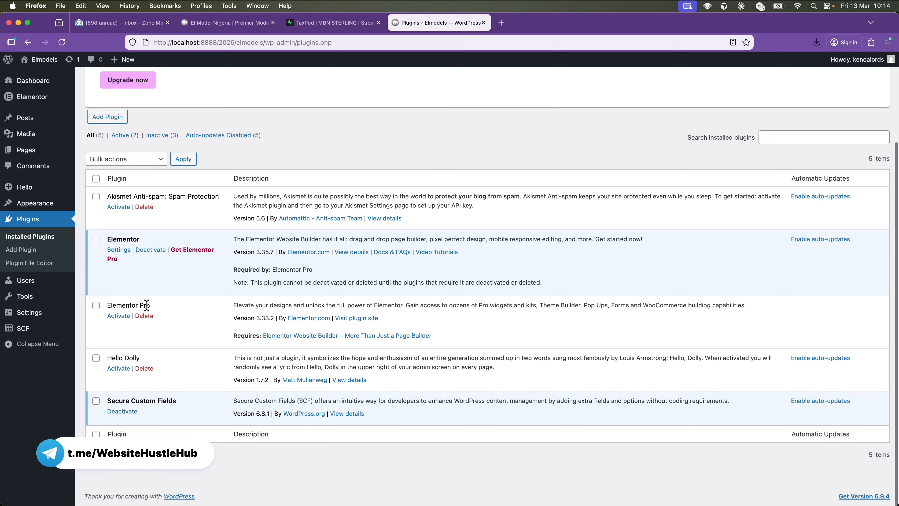
left_click(119, 317)
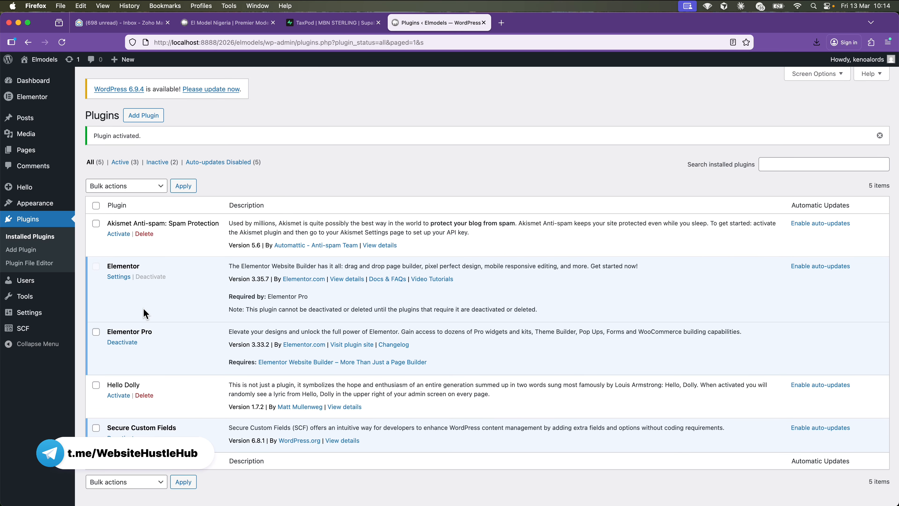
Move the default Sample Page to the trash.
mouse_move(40, 109)
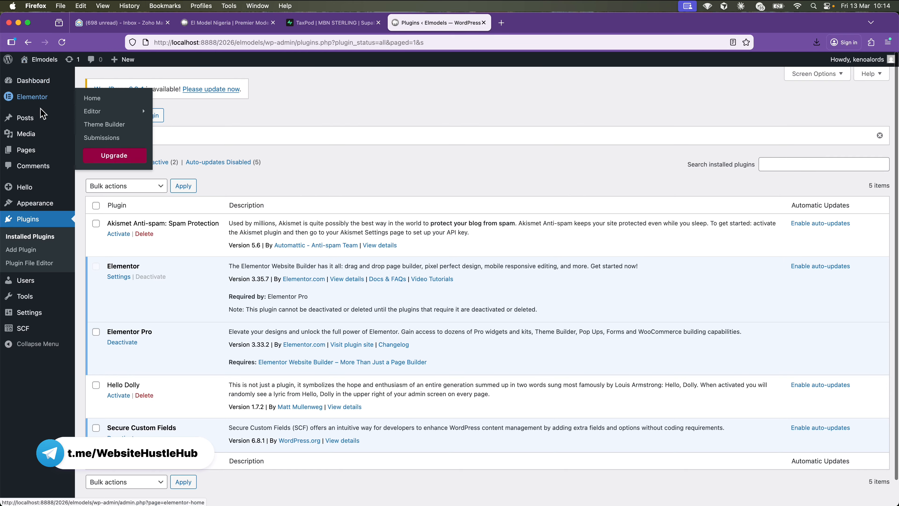
mouse_move(38, 152)
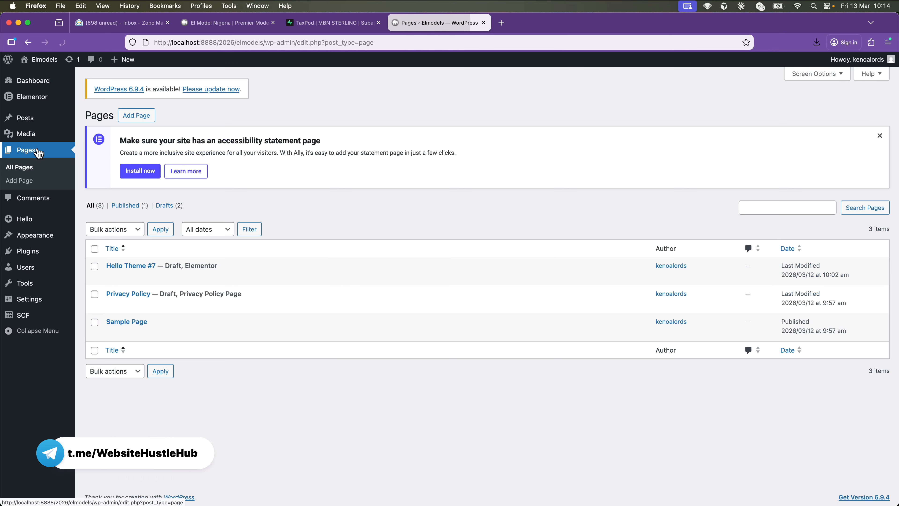
mouse_move(157, 333)
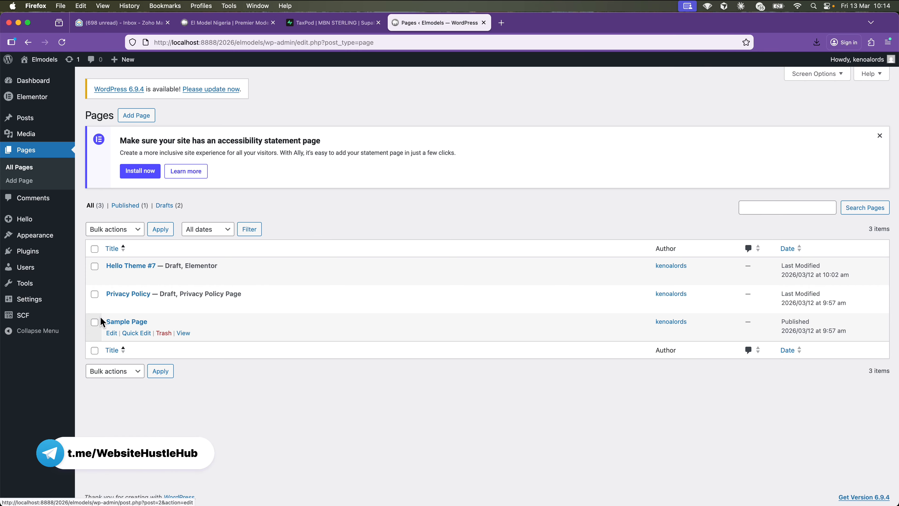
left_click(164, 333)
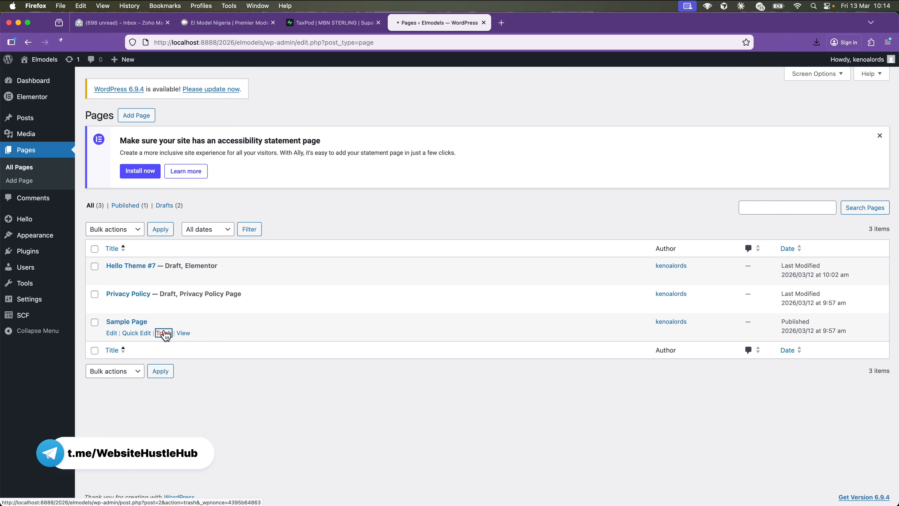
Move the default "Hello world!" post to the trash.
left_click(29, 119)
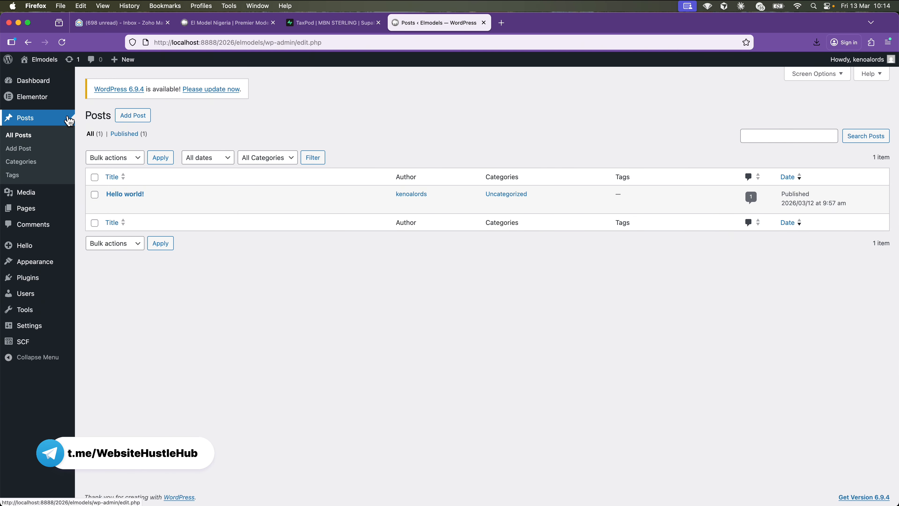
mouse_move(141, 211)
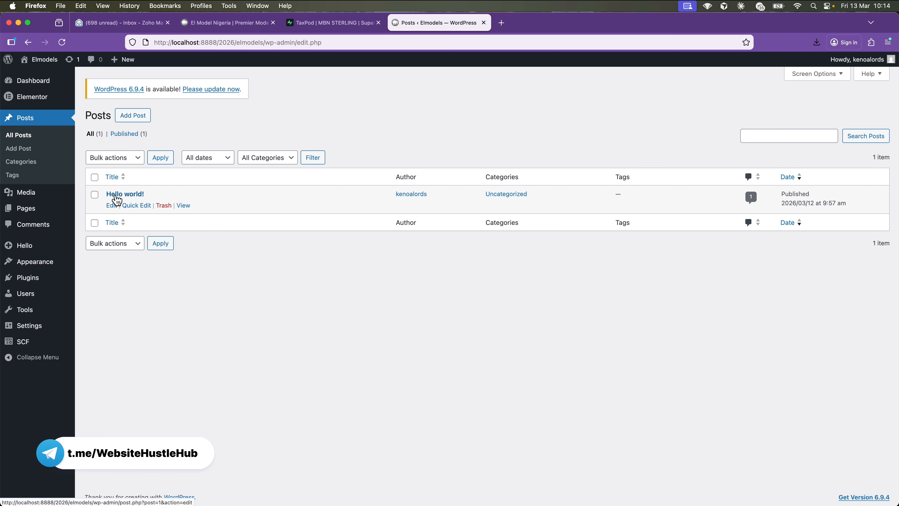
left_click(163, 206)
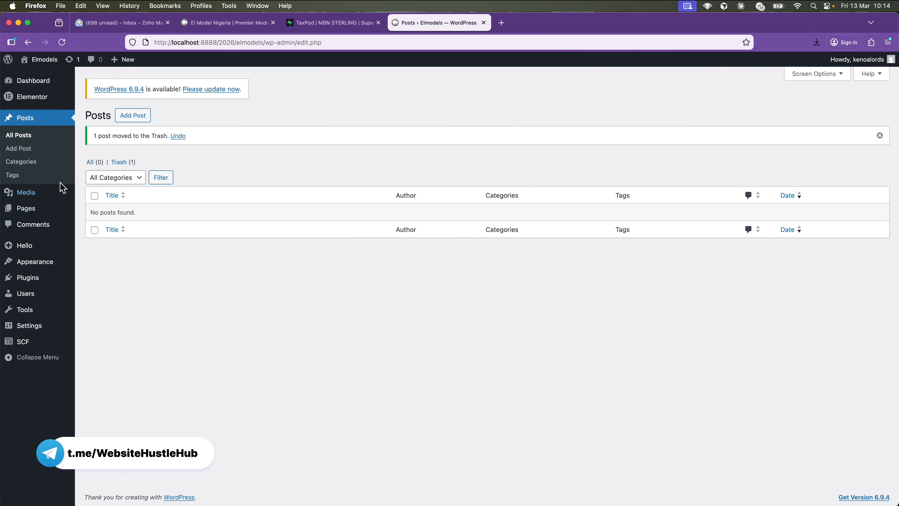
Check the reference site's navigation, and create and publish a new page titled About.
mouse_move(54, 216)
left_click(96, 209)
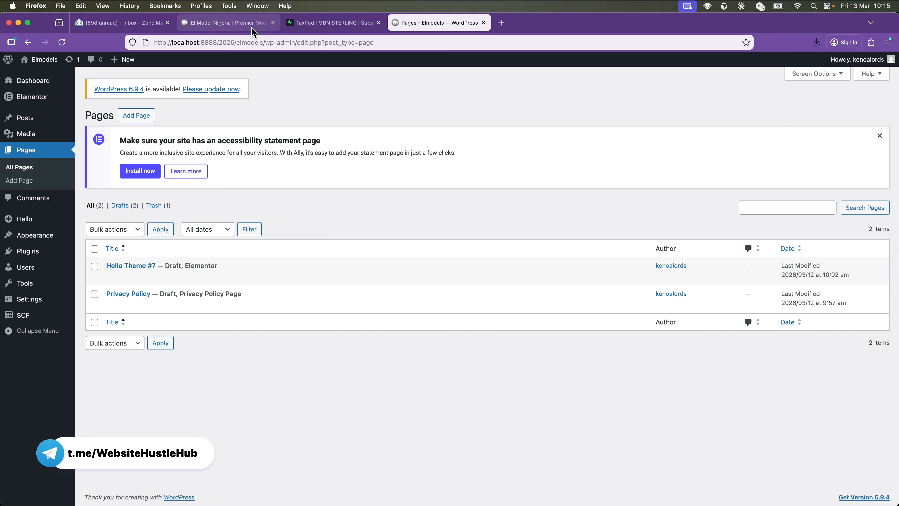
left_click(244, 23)
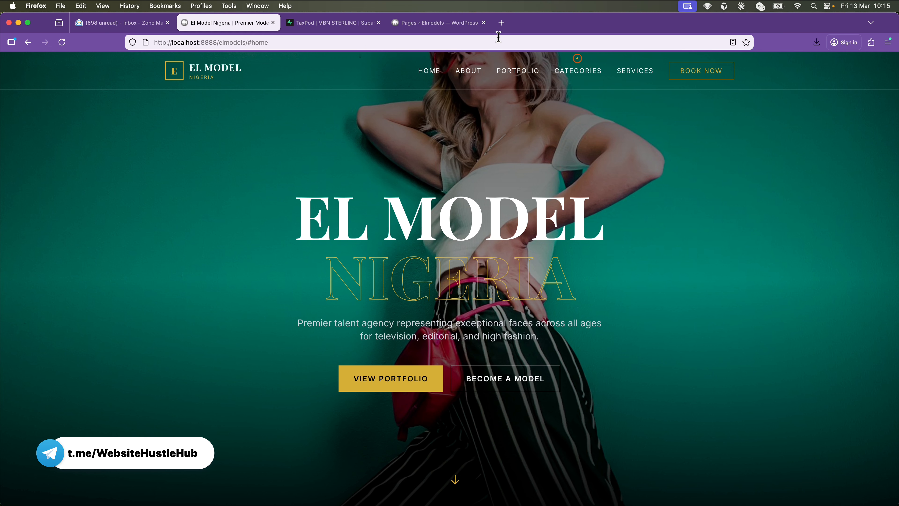
left_click(417, 25)
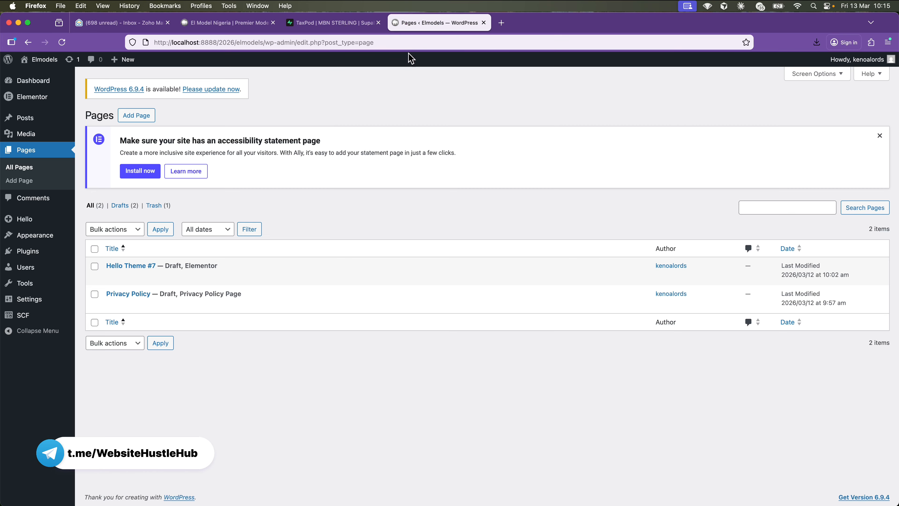
left_click(145, 115)
type("ABOUT")
key("BackSpace")
key("BackSpace")
key("BackSpace")
key("BackSpace")
key("BackSpace")
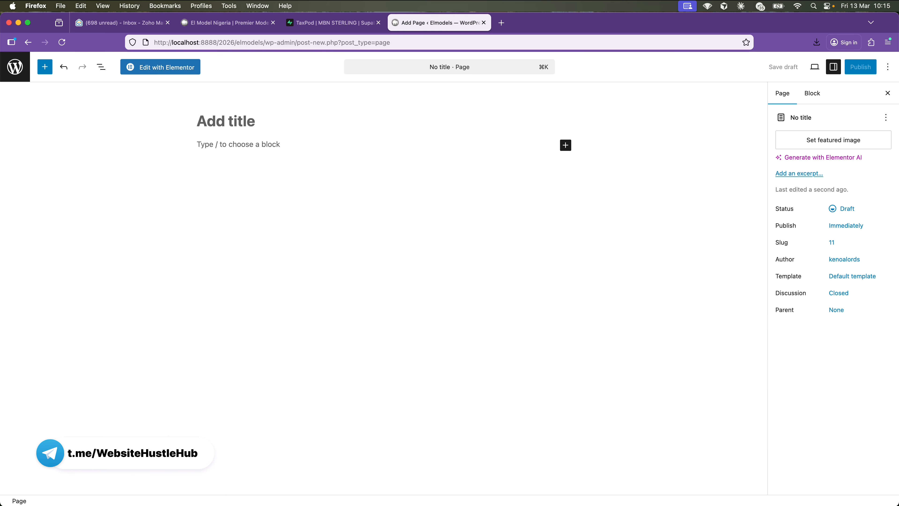
type("About")
left_click(861, 71)
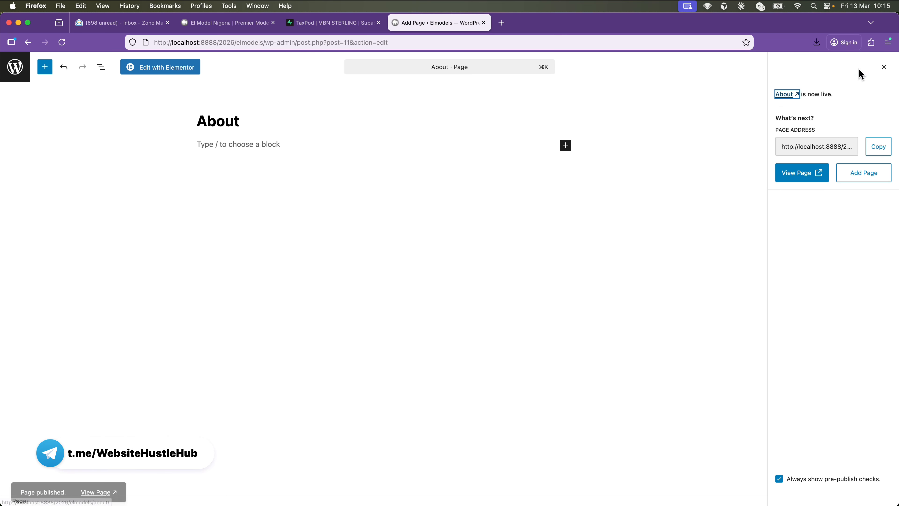
Create and publish a new page titled Category.
left_click(864, 173)
type("Categ")
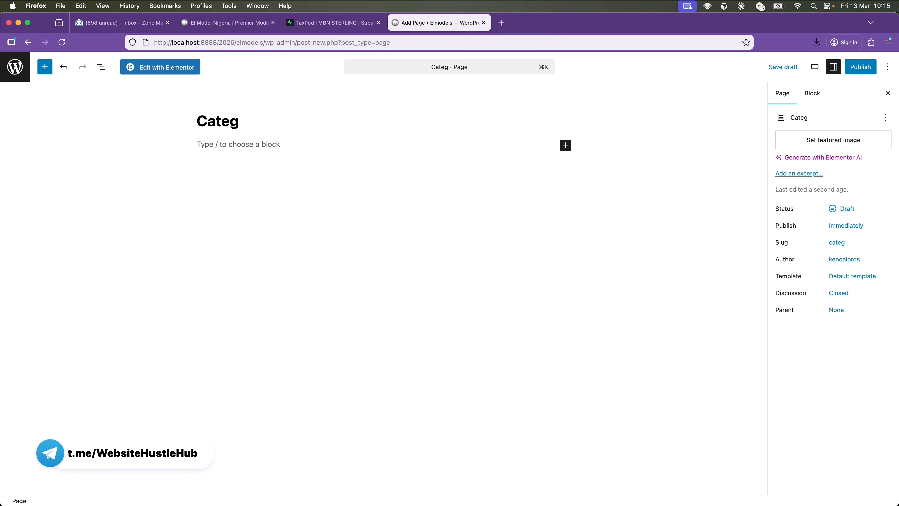
type("ory")
left_click(860, 66)
left_click(862, 66)
Create and publish a new page titled Services, and check the reference site for the remaining page names.
left_click(864, 172)
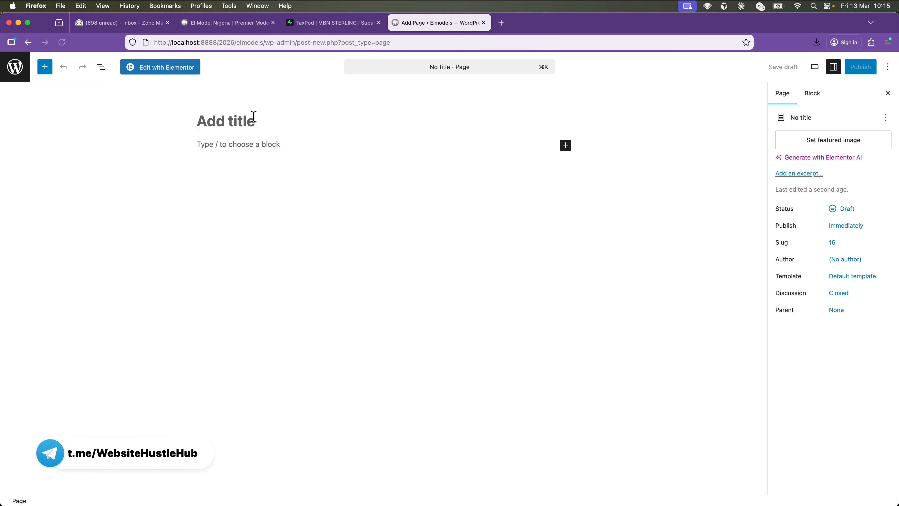
type("Services")
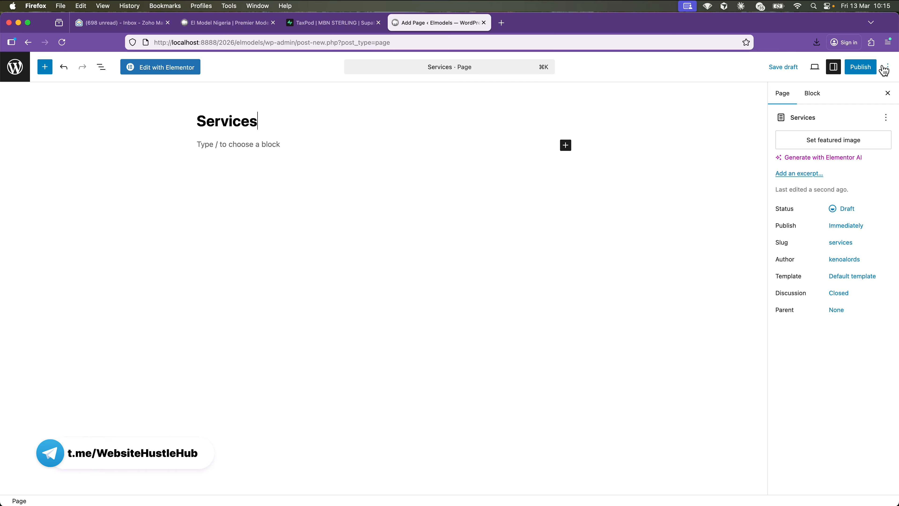
left_click(860, 67)
left_click(232, 22)
left_click(435, 23)
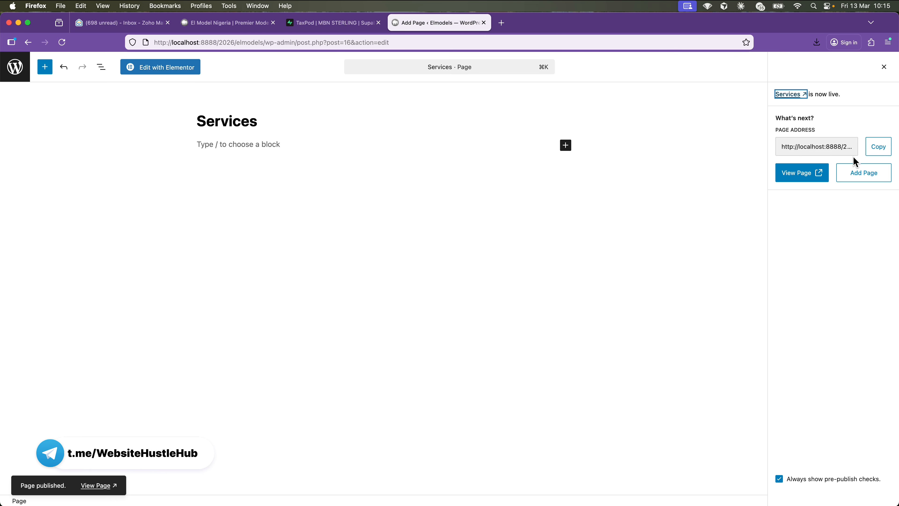
Create and publish a new page titled Portfolio, and return to the list of pages.
left_click(864, 173)
type("Portfolio")
left_click(861, 67)
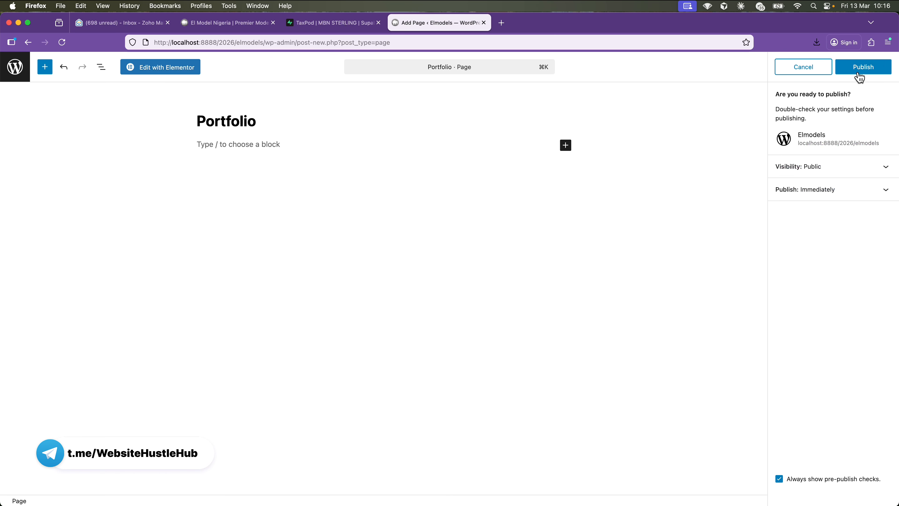
left_click(858, 67)
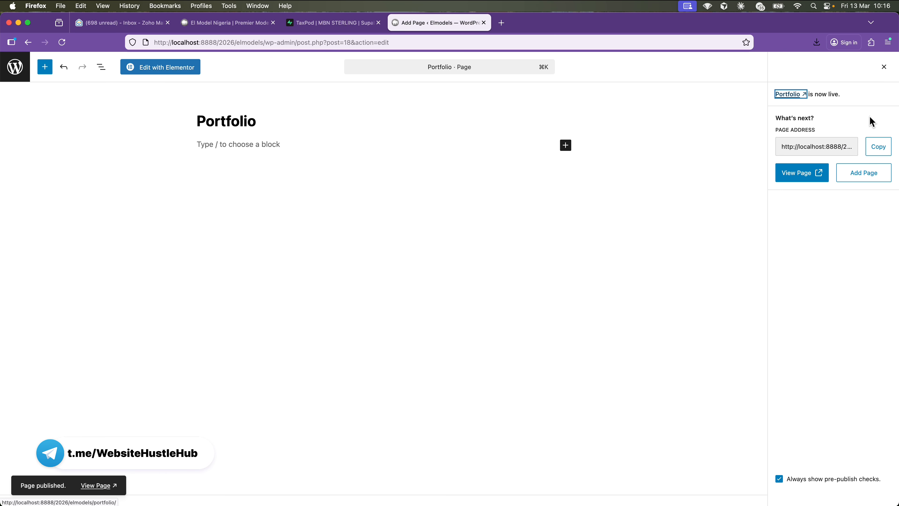
left_click(16, 67)
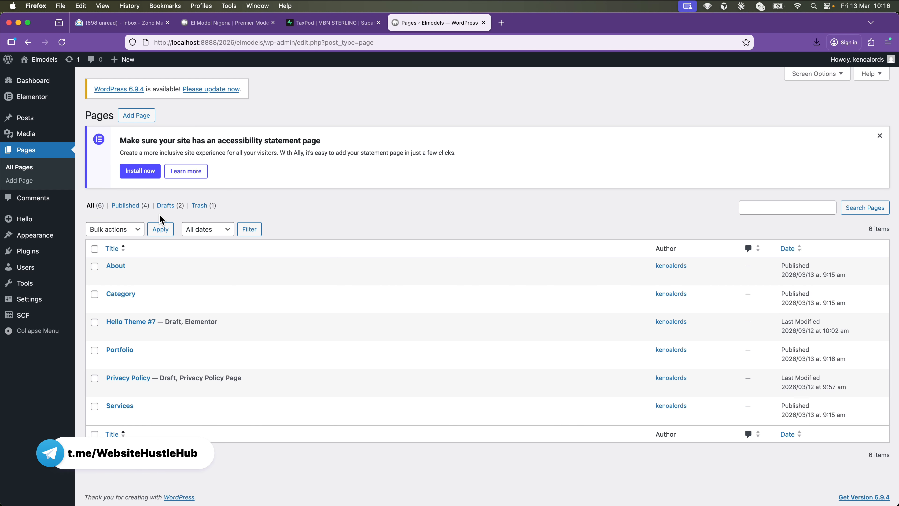
Create and publish a new page titled Contact, and return to the list of pages.
left_click(147, 115)
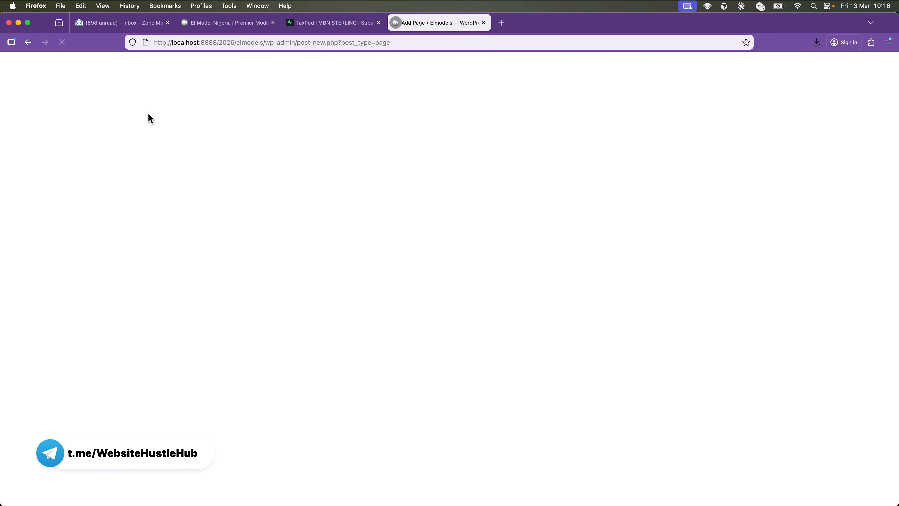
type("Contact")
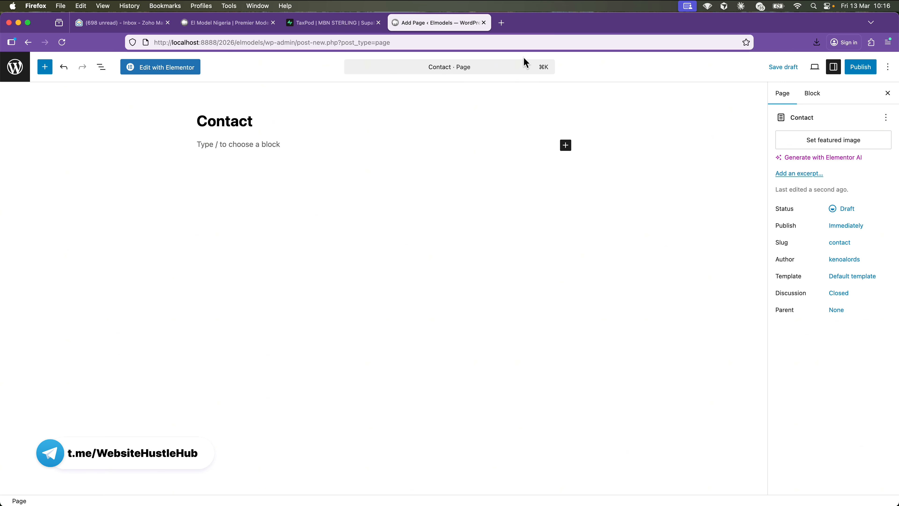
left_click(862, 67)
left_click(864, 69)
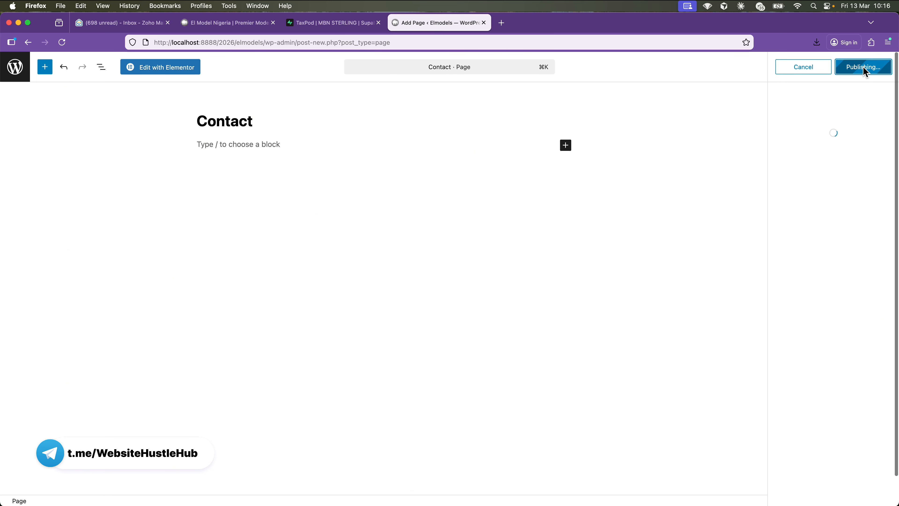
left_click(867, 177)
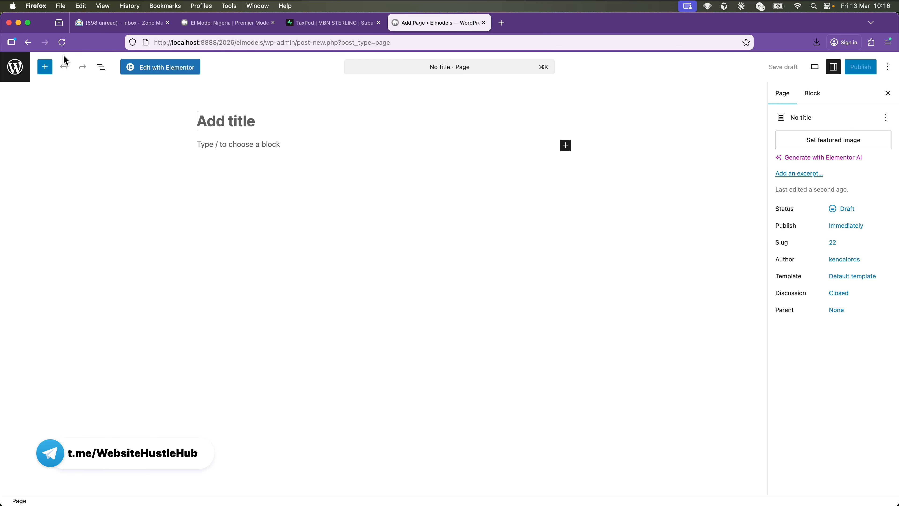
left_click(15, 67)
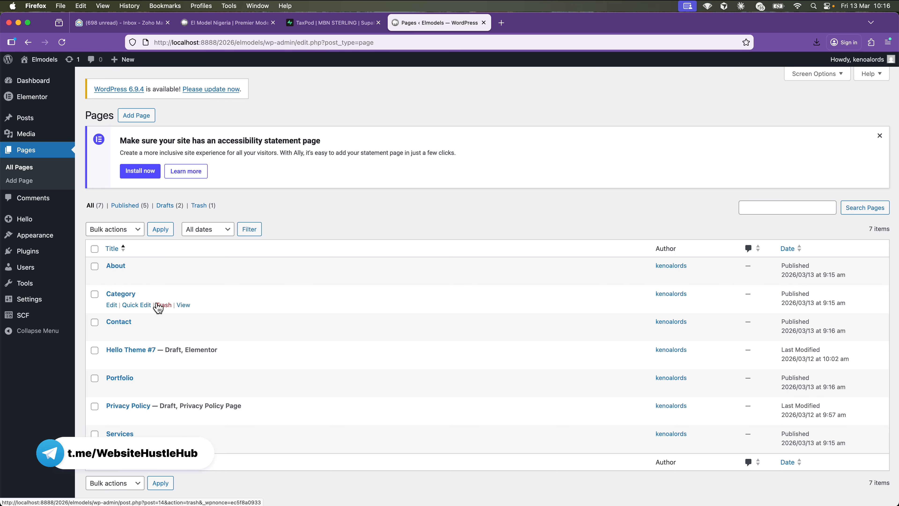
Create a navigation menu named Main Menu without assigning it a display location.
mouse_move(55, 237)
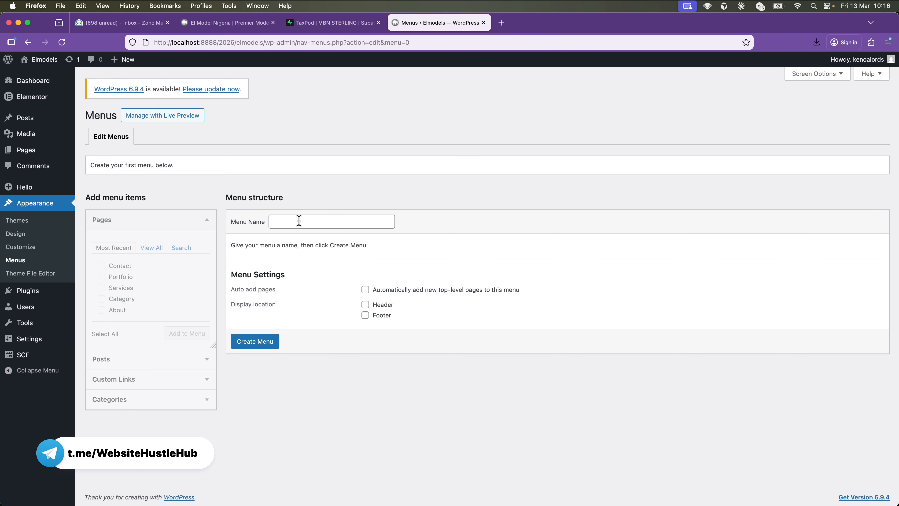
left_click(299, 221)
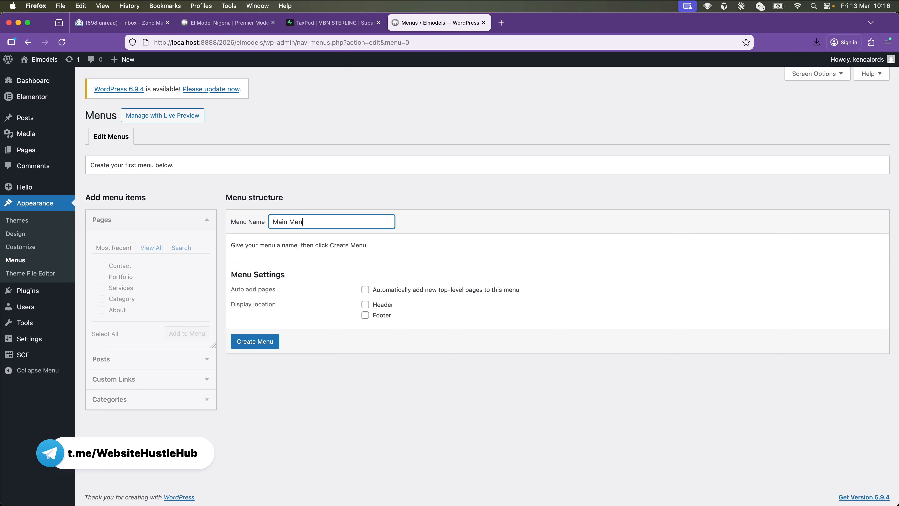
left_click(257, 341)
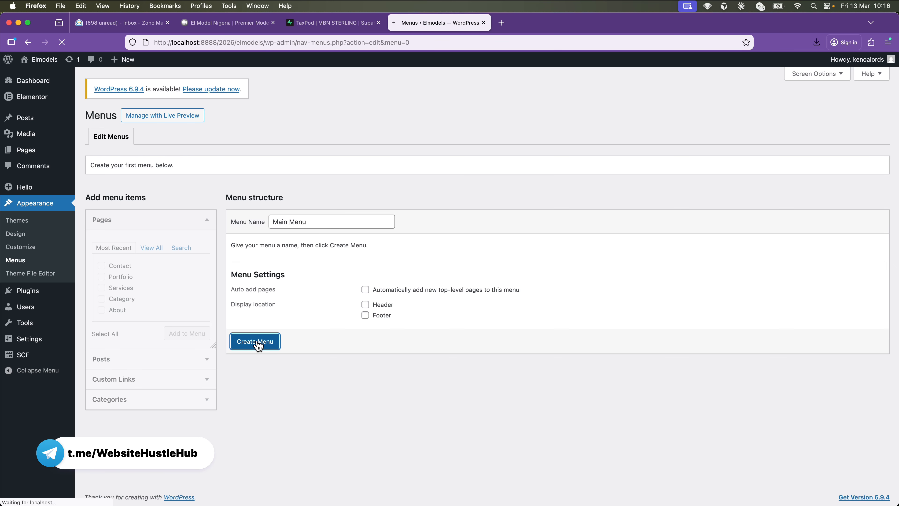
Add the About, Category, Contact, Portfolio and Services pages to Main Menu, leaving out Home.
left_click(151, 248)
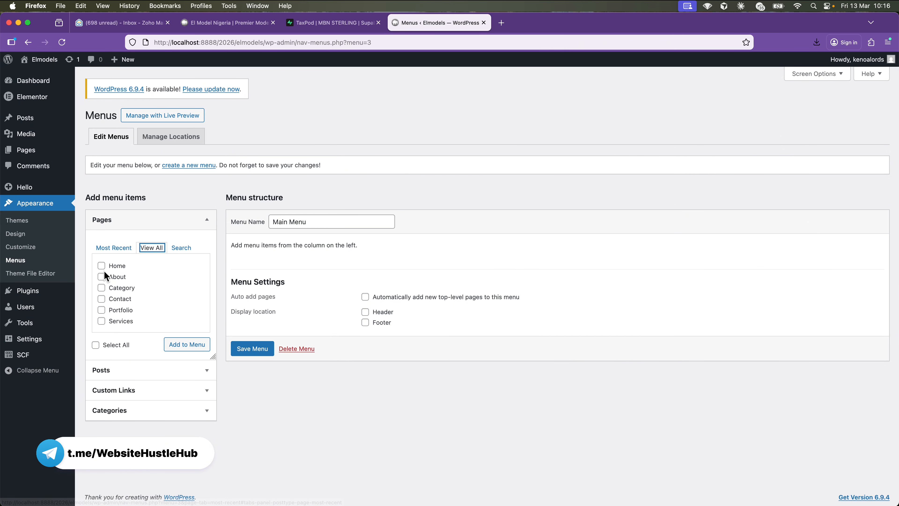
left_click(102, 278)
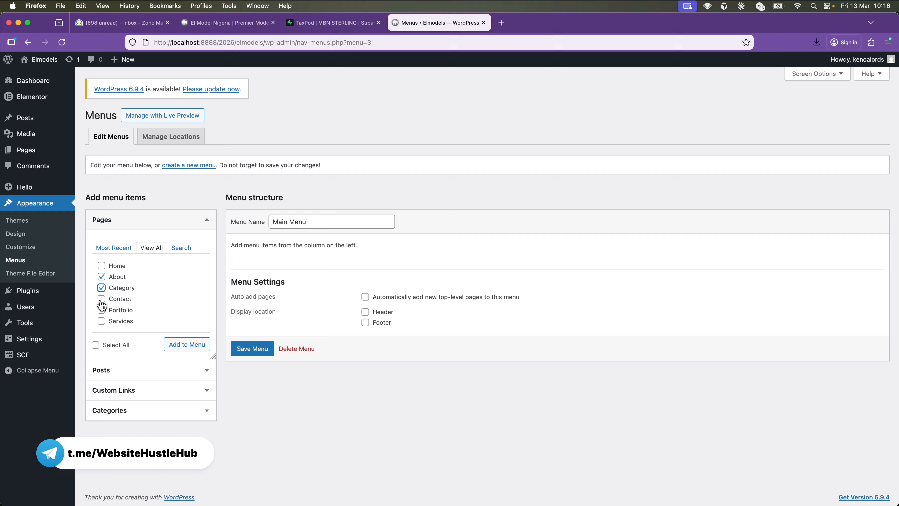
left_click(102, 298)
left_click(102, 310)
left_click(101, 321)
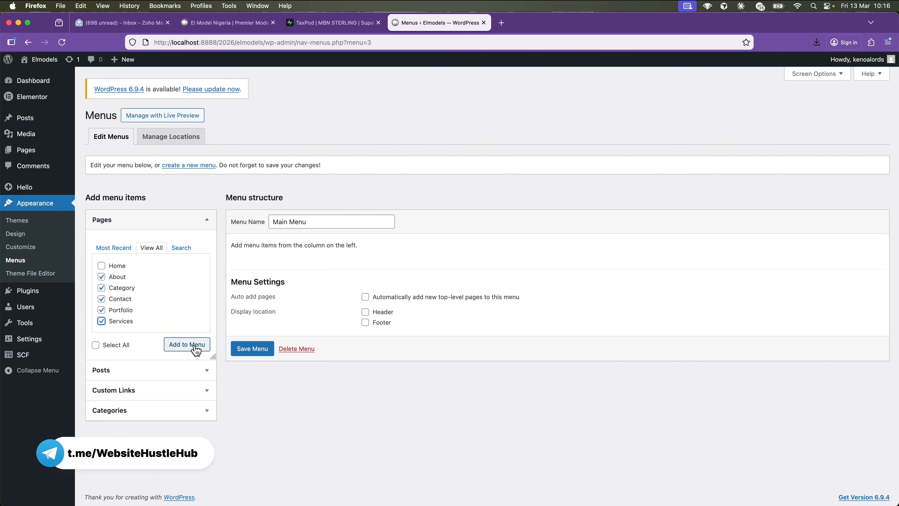
left_click(200, 349)
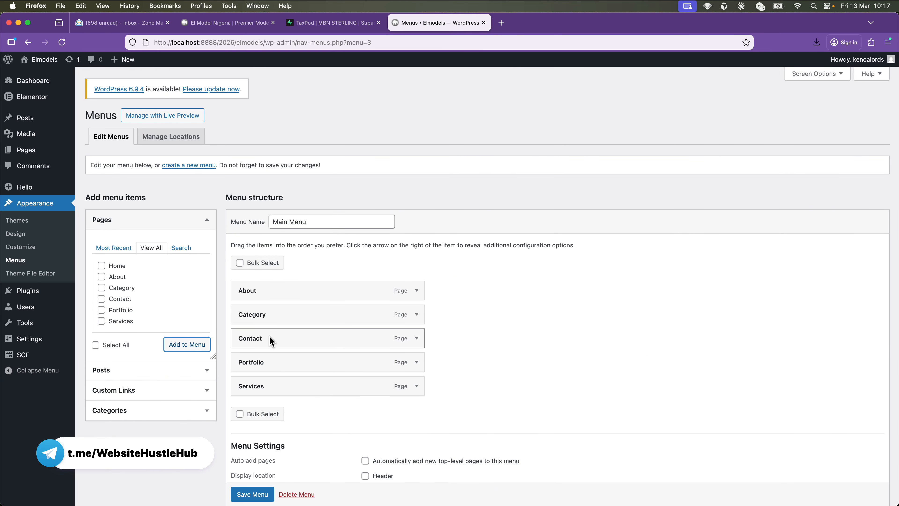
Reorder the Main Menu items to About, Portfolio, Services, Category, Contact and save the menu.
left_click_drag(271, 341, 275, 381)
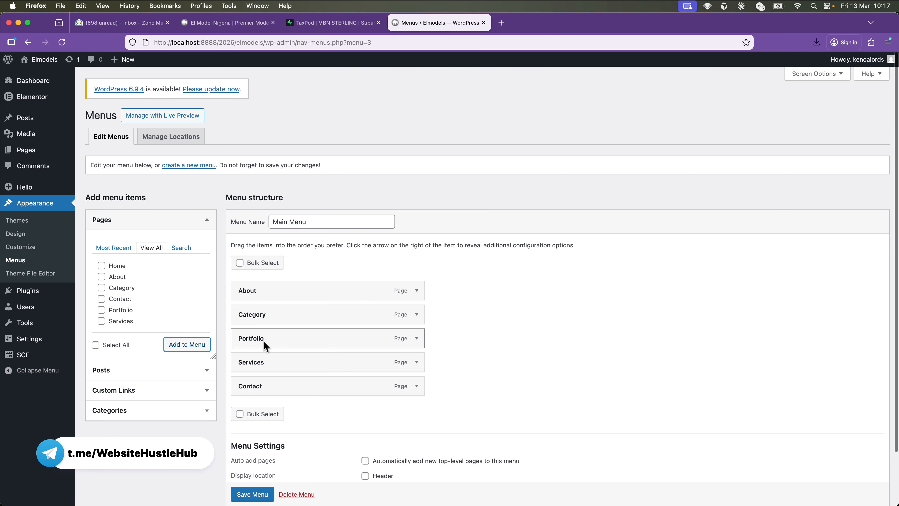
left_click_drag(265, 343, 271, 320)
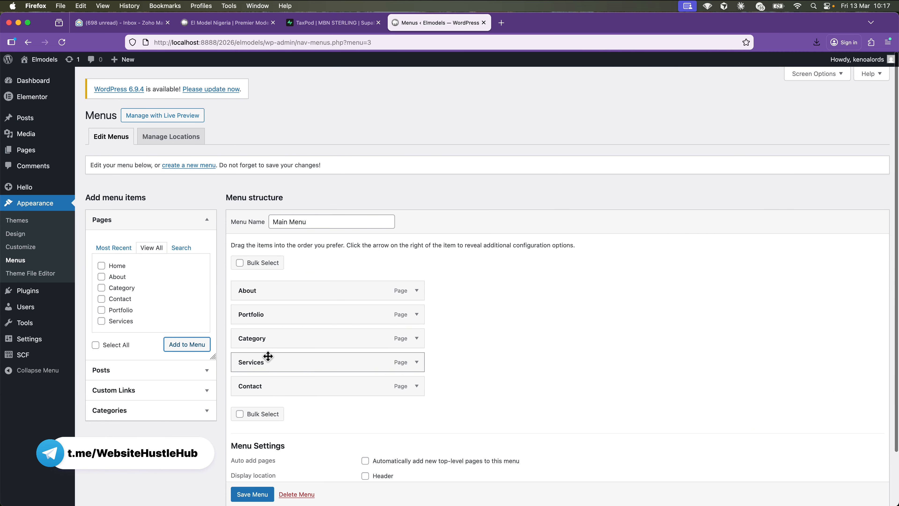
mouse_move(269, 362)
left_mouse_down()
mouse_move(276, 343)
mouse_move(271, 355)
left_mouse_up()
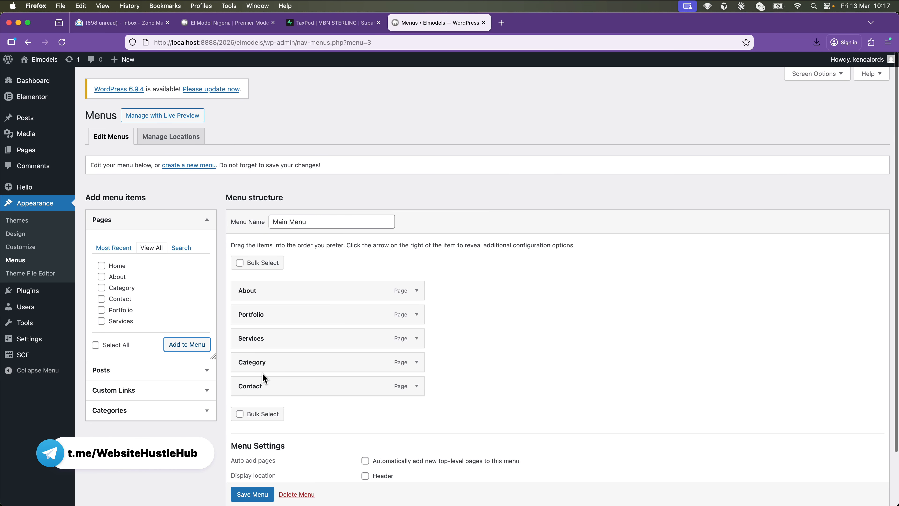
scroll(323, 402, "down", 3)
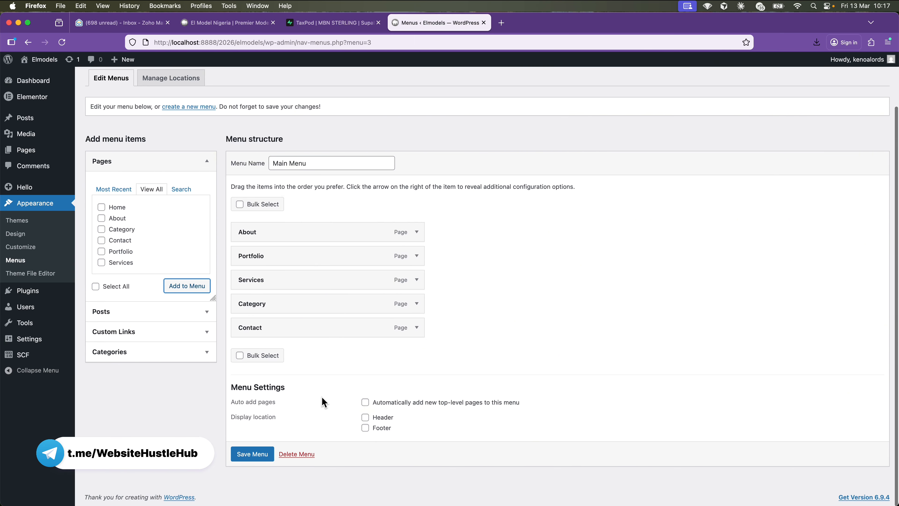
left_click(256, 453)
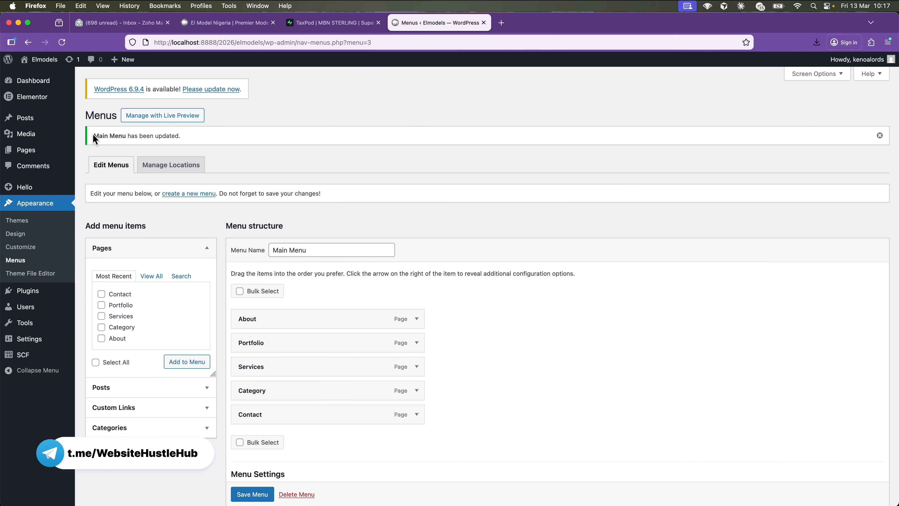
left_click_drag(92, 135, 207, 142)
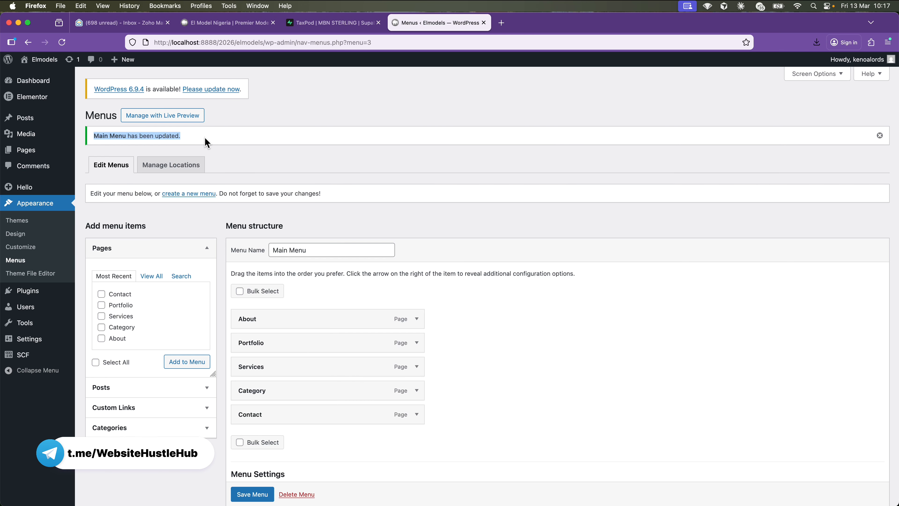
left_click(207, 142)
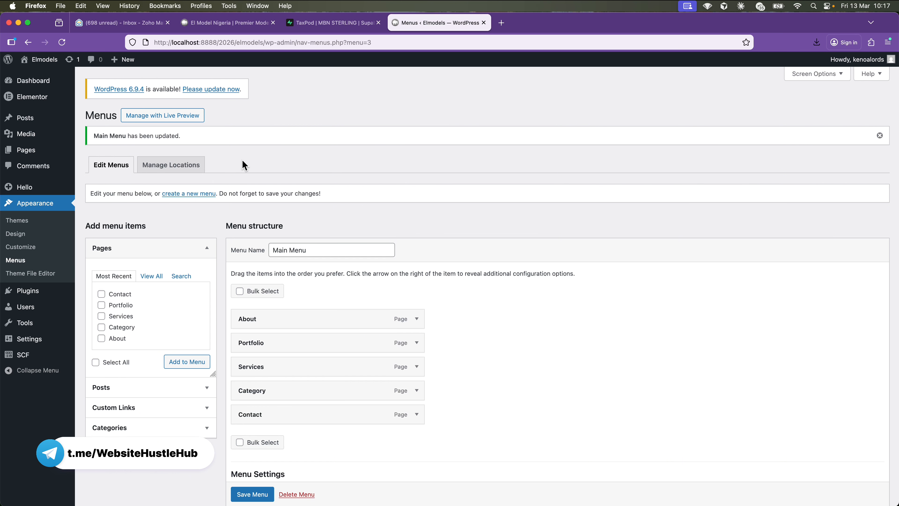
Create and publish a new page titled Home, and return to the list of pages.
mouse_move(60, 155)
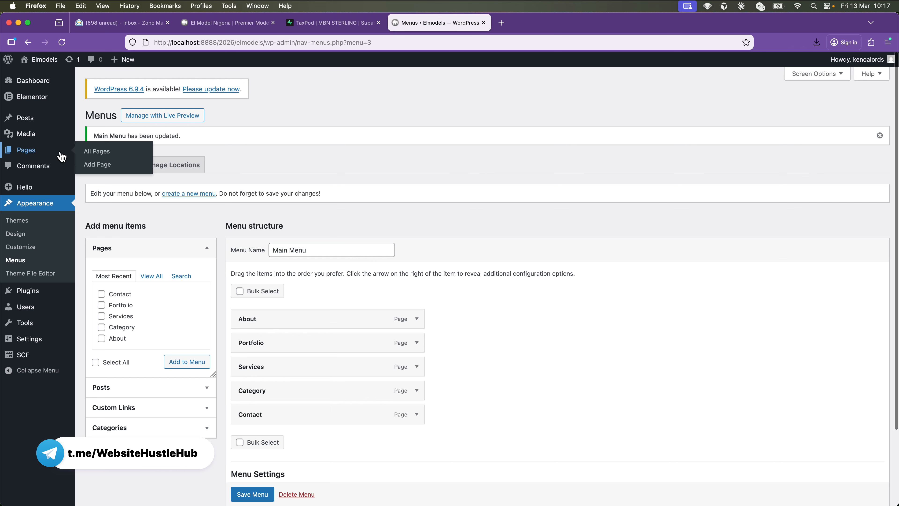
left_click(103, 156)
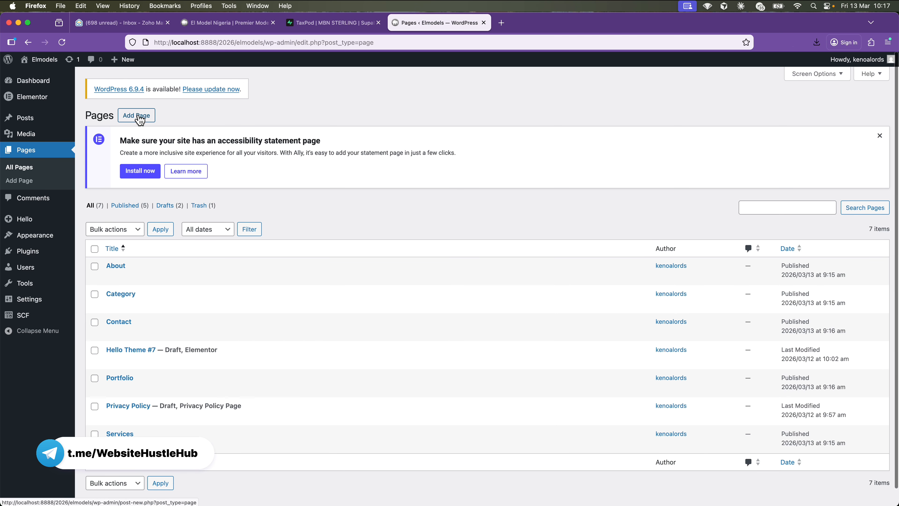
left_click(139, 121)
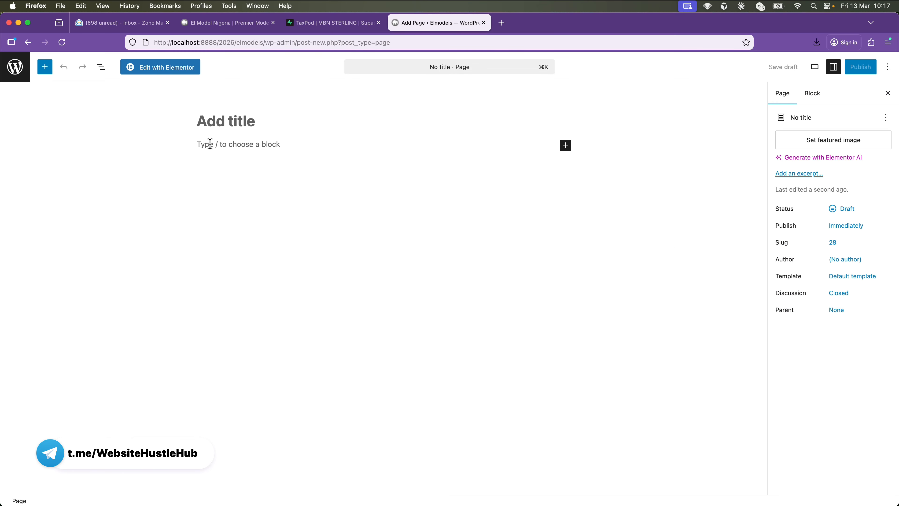
type("Home")
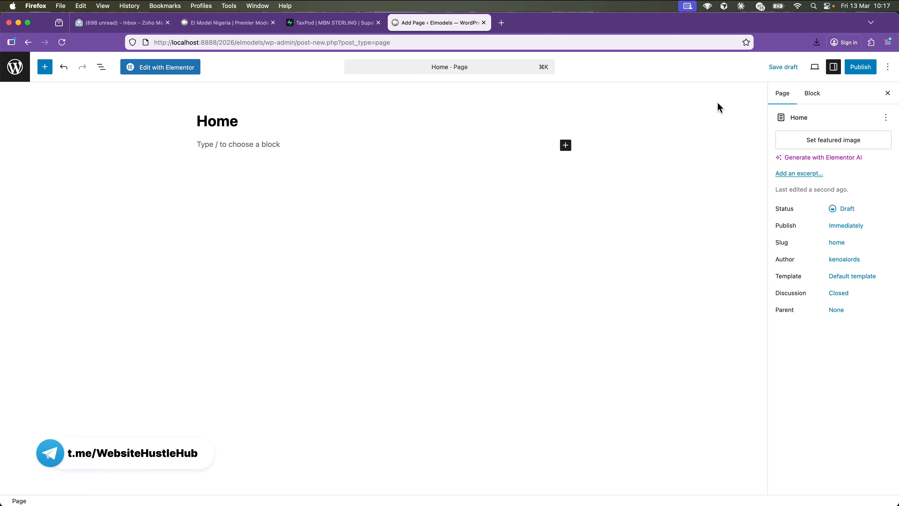
left_click(861, 68)
left_click(861, 68)
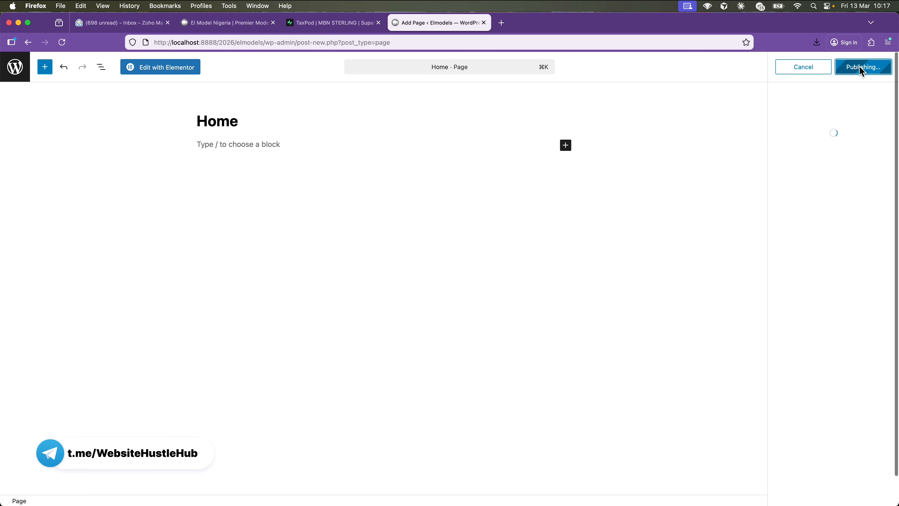
left_click(877, 63)
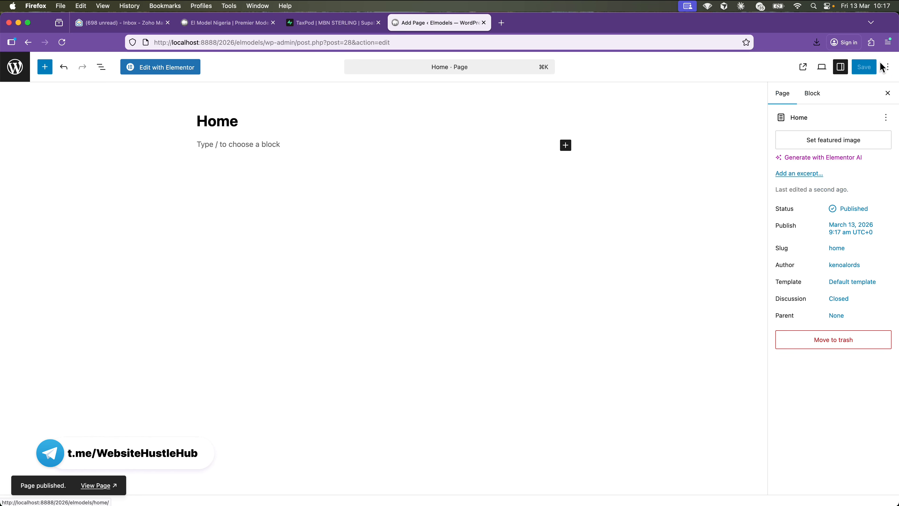
left_click(15, 69)
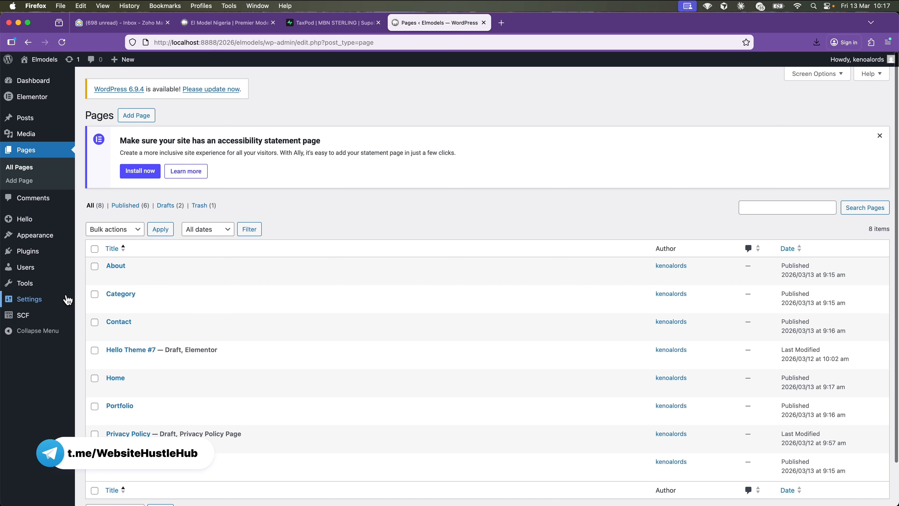
Open the Reading settings and check what the site's front page displays under the latest-posts option.
mouse_move(65, 299)
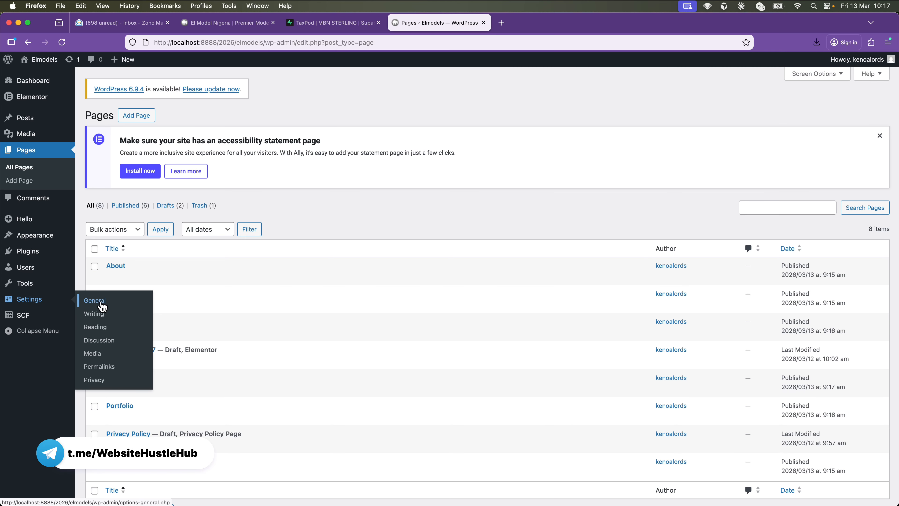
left_click(99, 328)
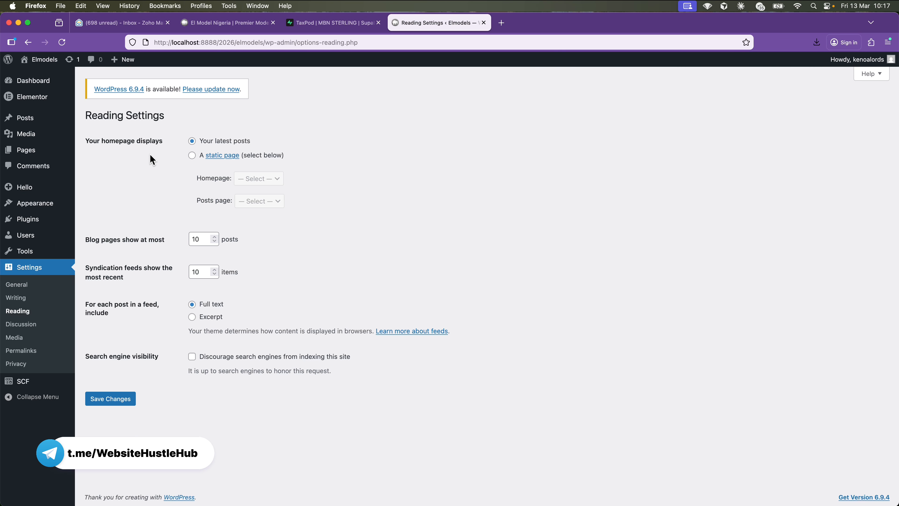
left_click_drag(90, 139, 166, 141)
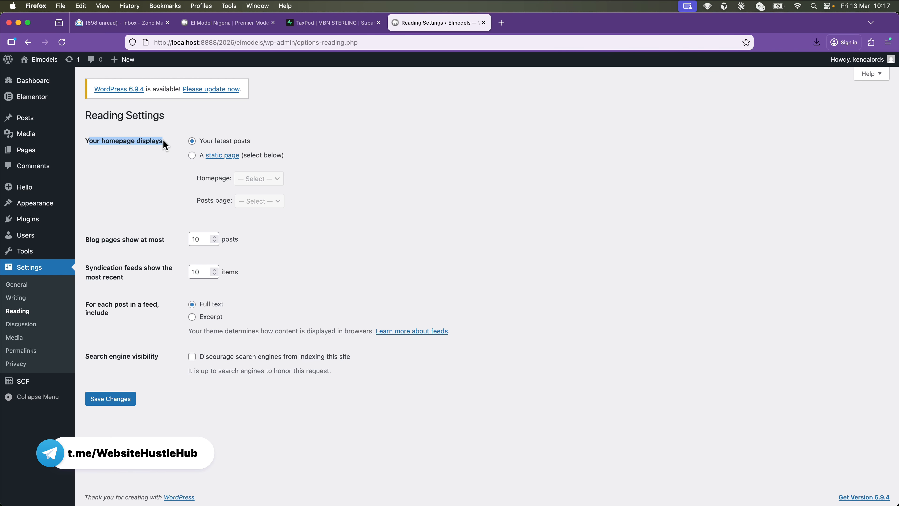
left_click(218, 141)
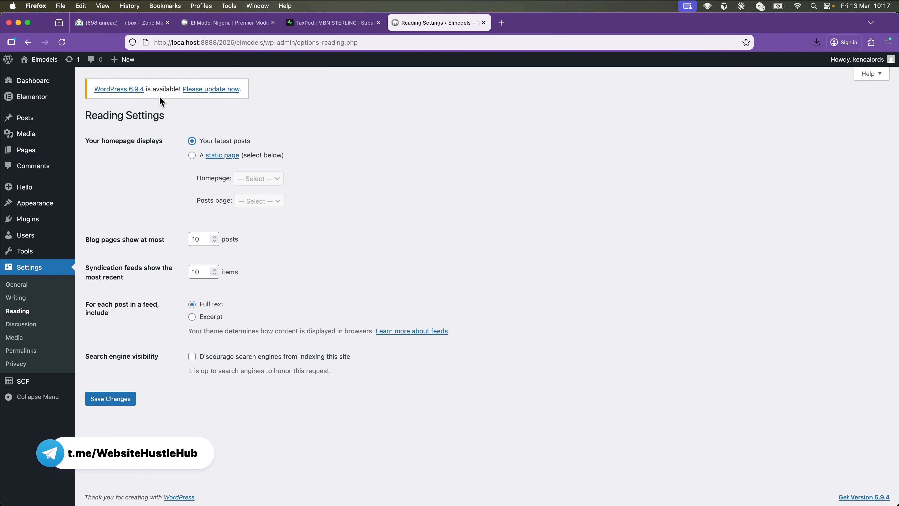
left_click(51, 65, "super")
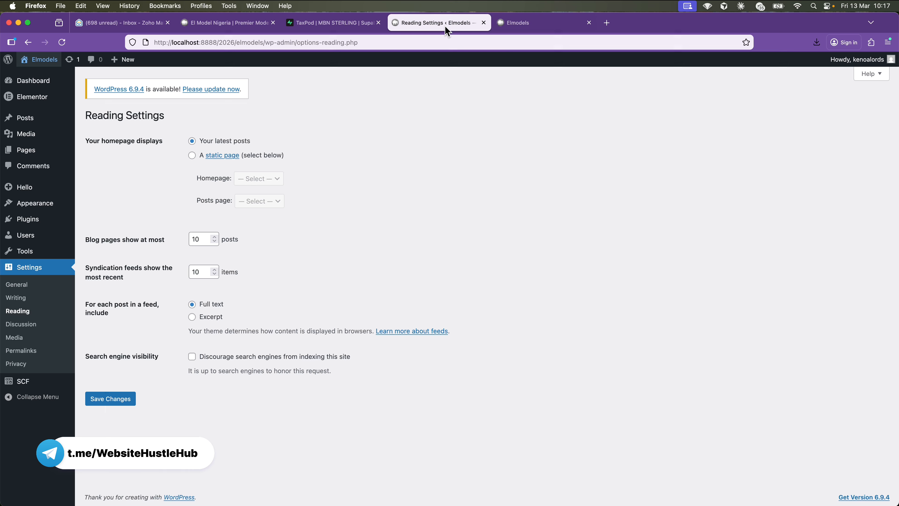
left_click(531, 23)
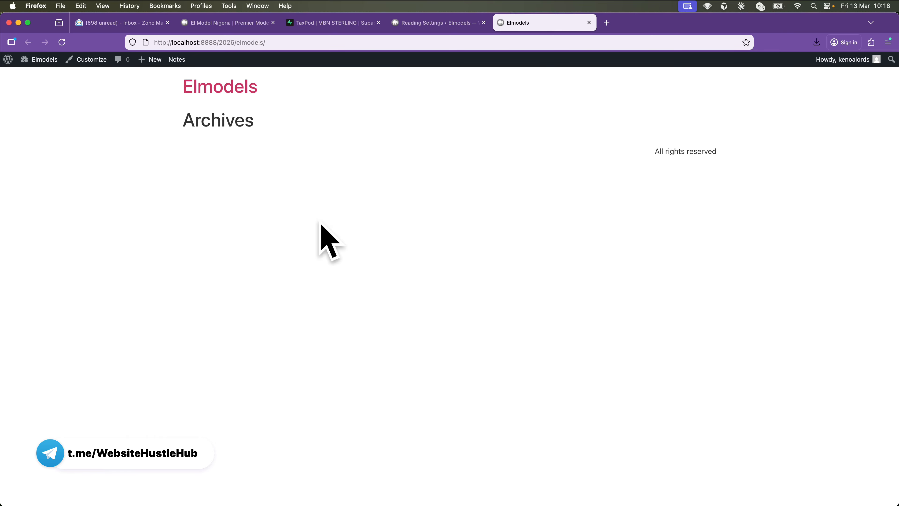
left_click(589, 22)
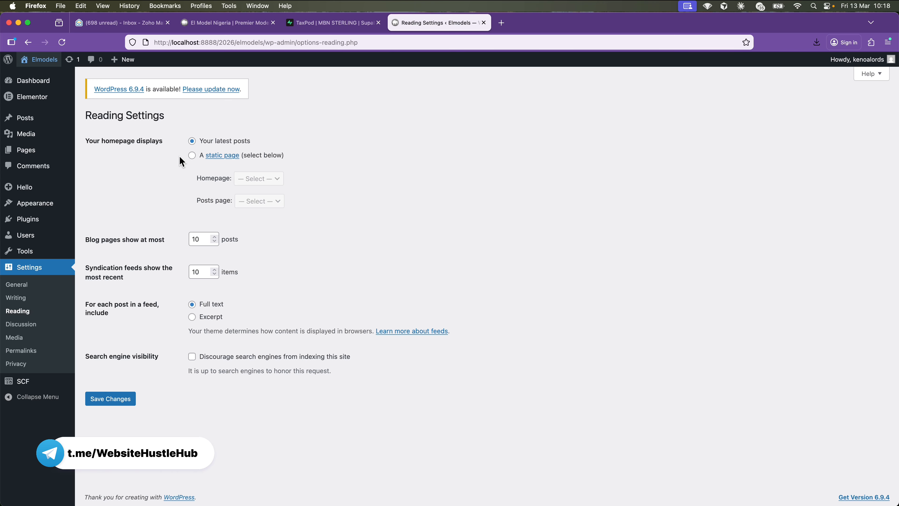
Make the homepage display a static page, choose Home as that page, and save the Reading settings.
left_click(192, 156)
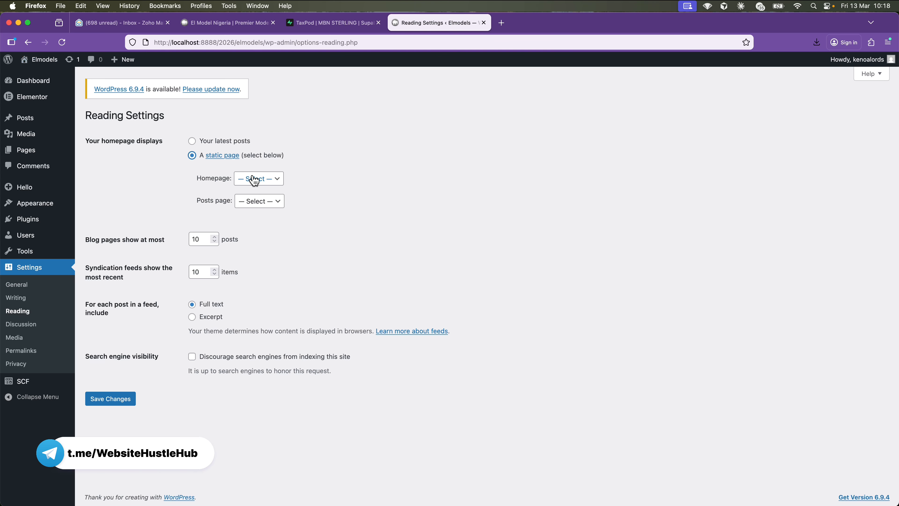
left_click(257, 179)
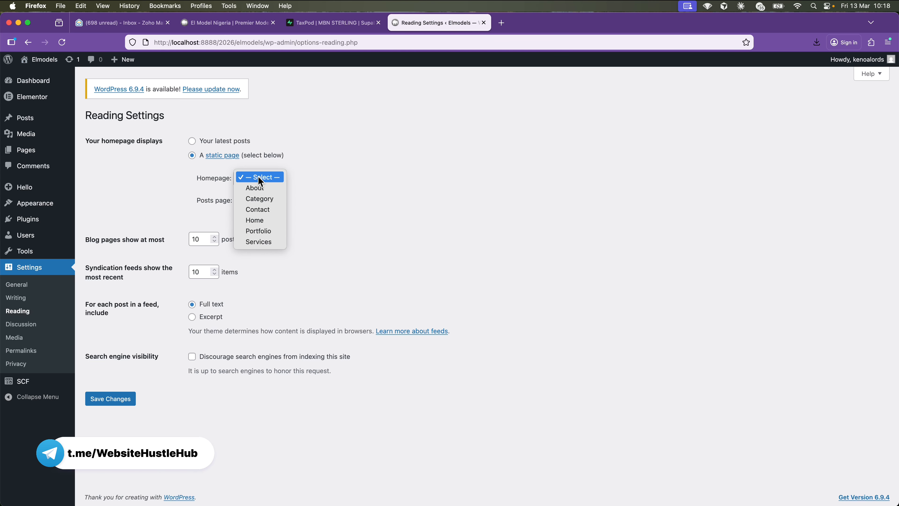
left_click(263, 220)
left_click(118, 399)
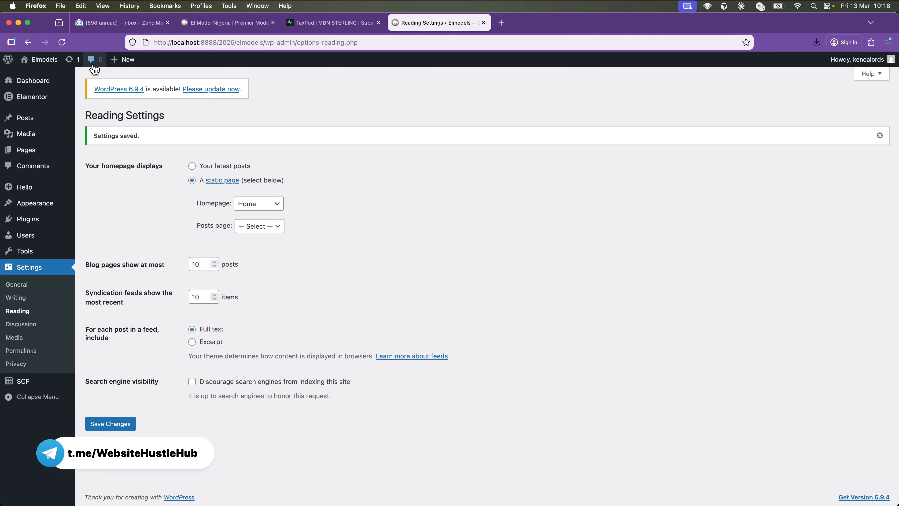
View the Elmodels front page, return to the dashboard, and examine the El Model Nigeria reference page's header.
left_click(35, 64)
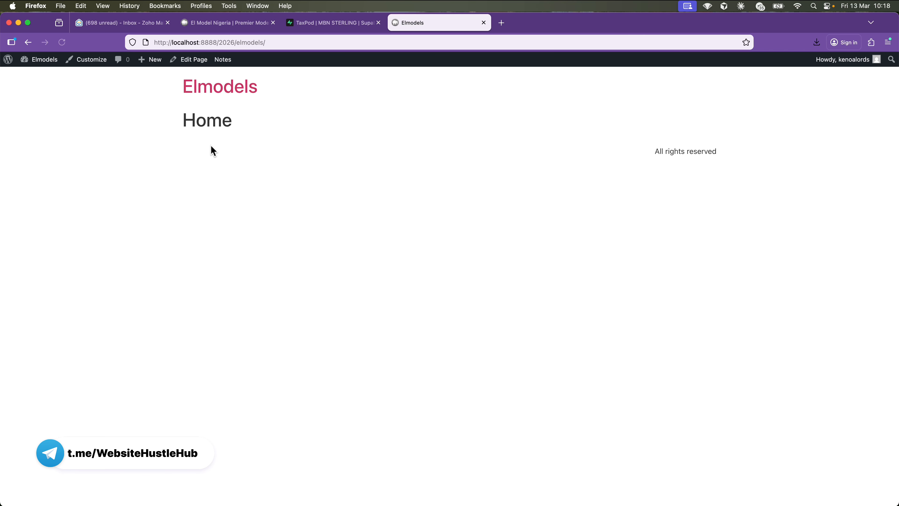
left_click_drag(182, 120, 240, 126)
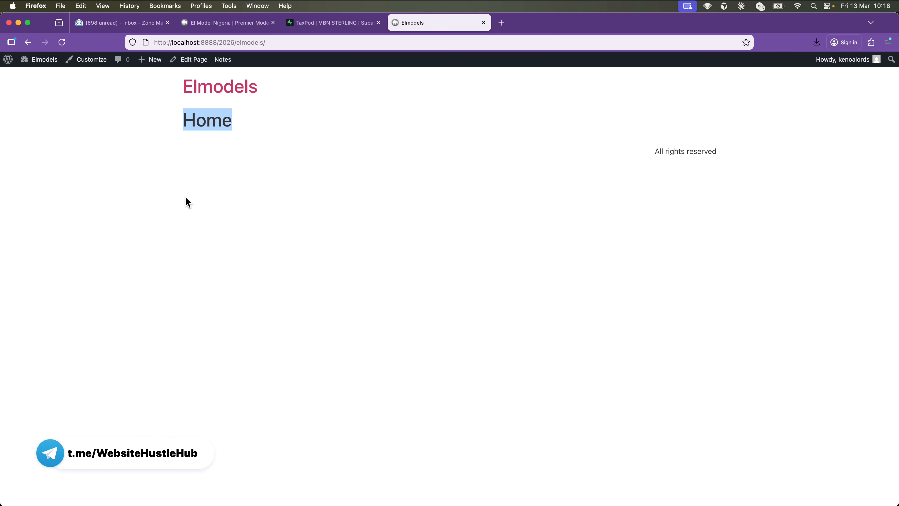
mouse_move(45, 63)
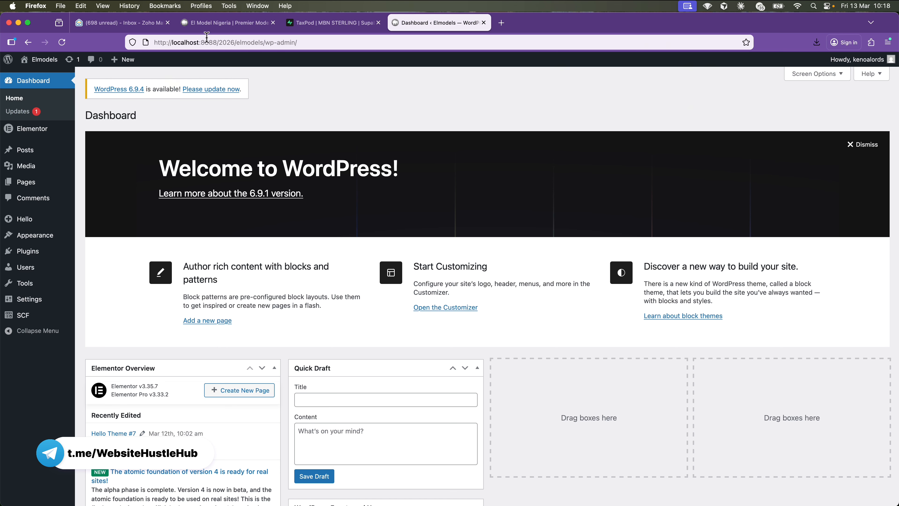
left_click(214, 25)
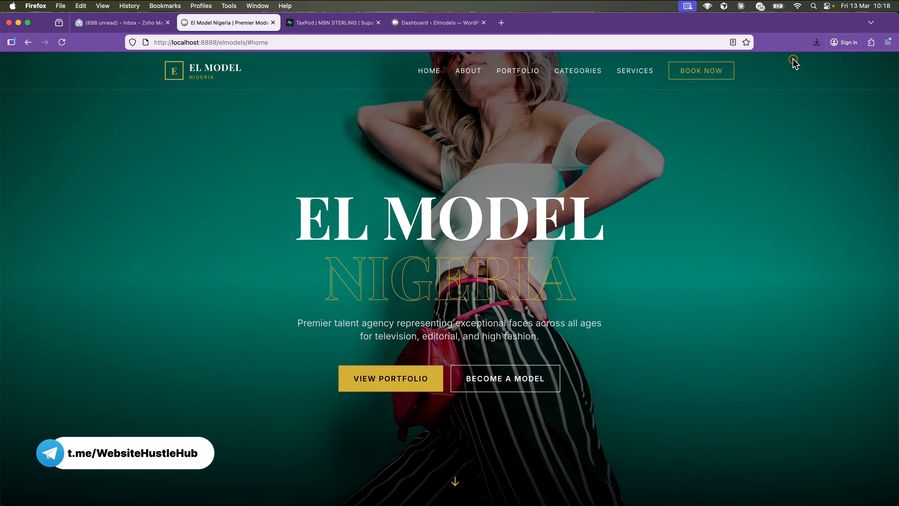
left_click(431, 30)
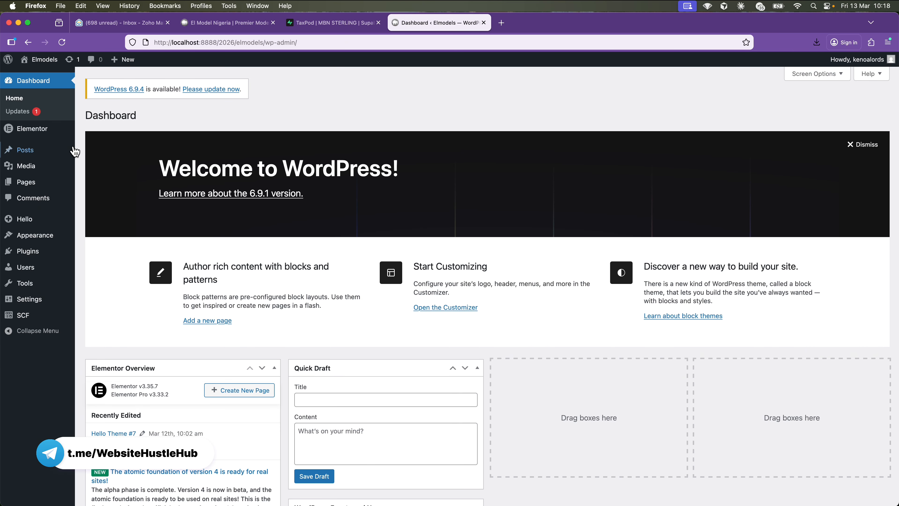
Create a new Elementor template of type Header named Site Header from the saved templates.
mouse_move(55, 129)
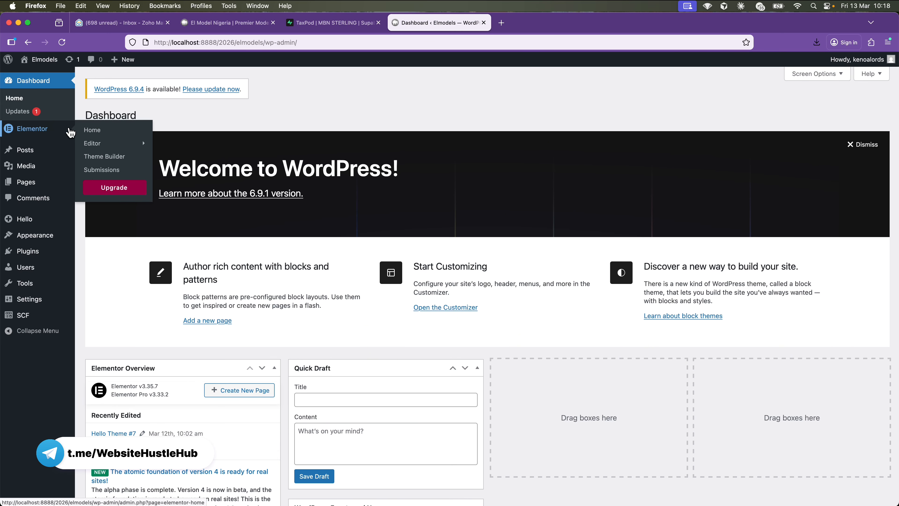
mouse_move(96, 151)
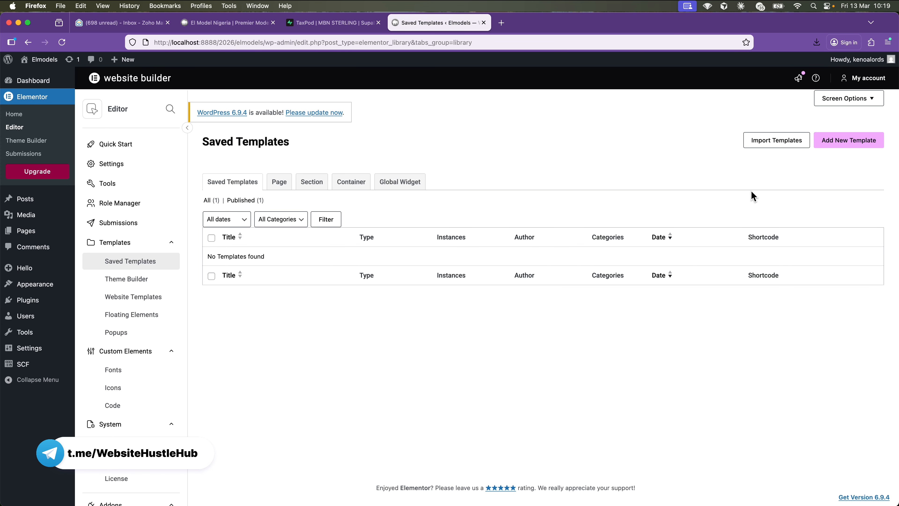
left_click(862, 145)
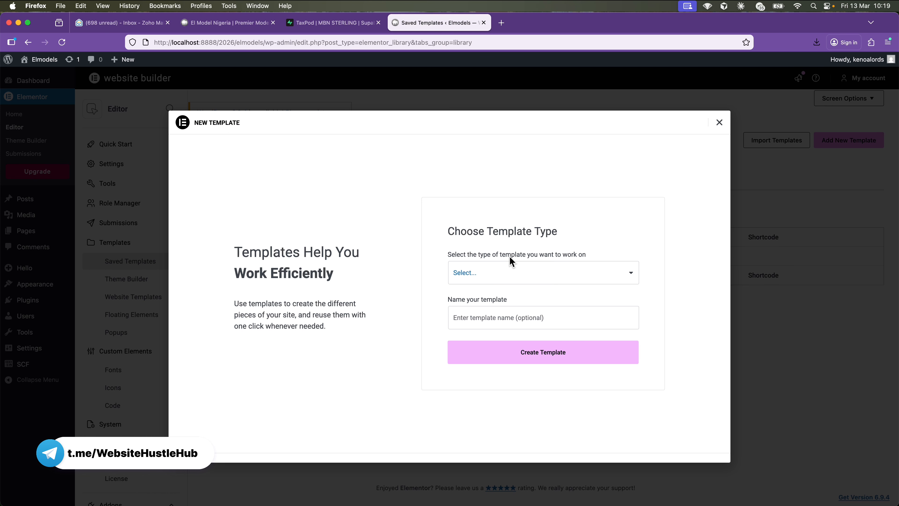
left_click(521, 271)
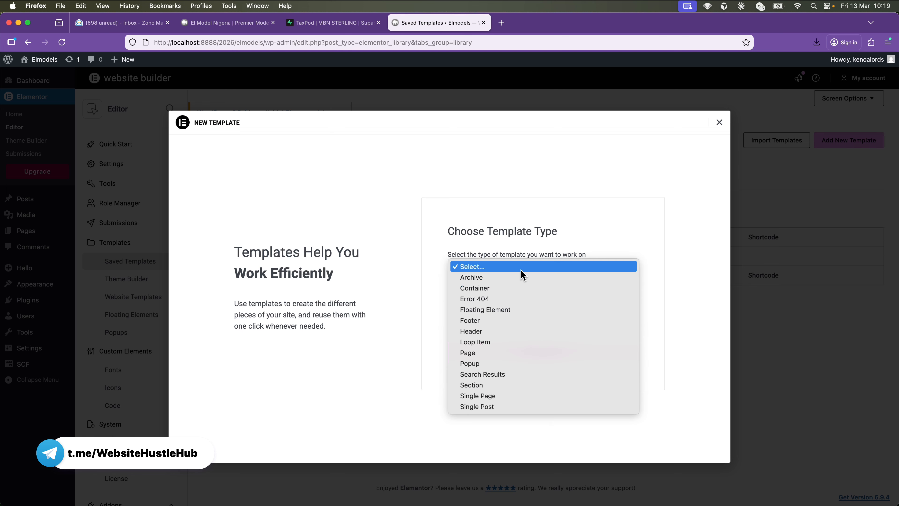
left_click(501, 331)
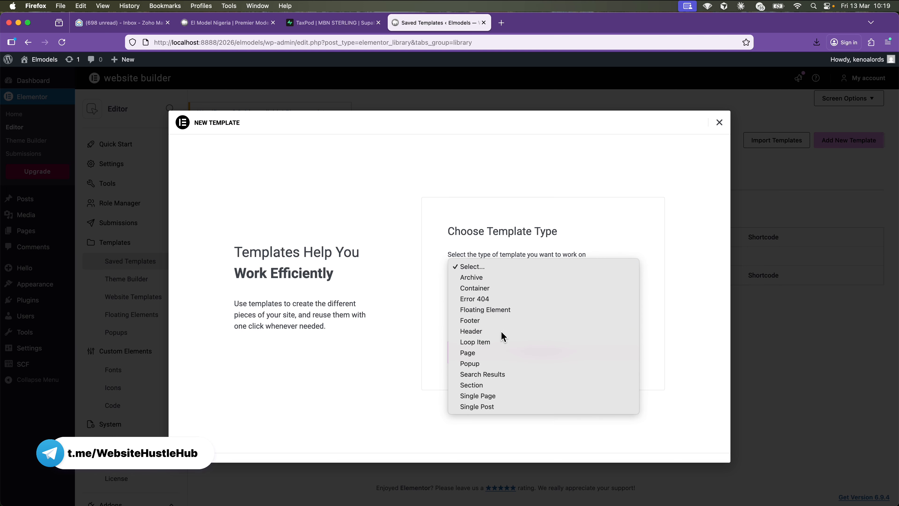
left_click(493, 318)
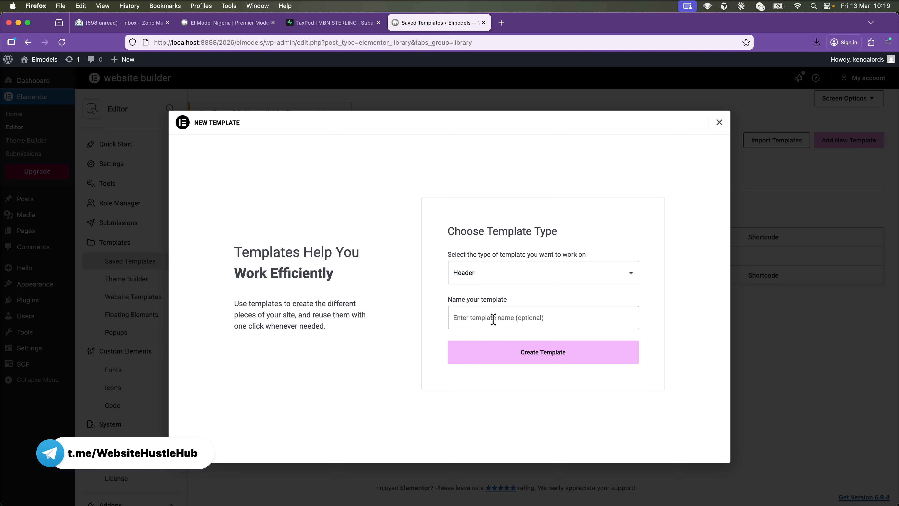
type("S9i")
key("BackSpace")
type("ite ")
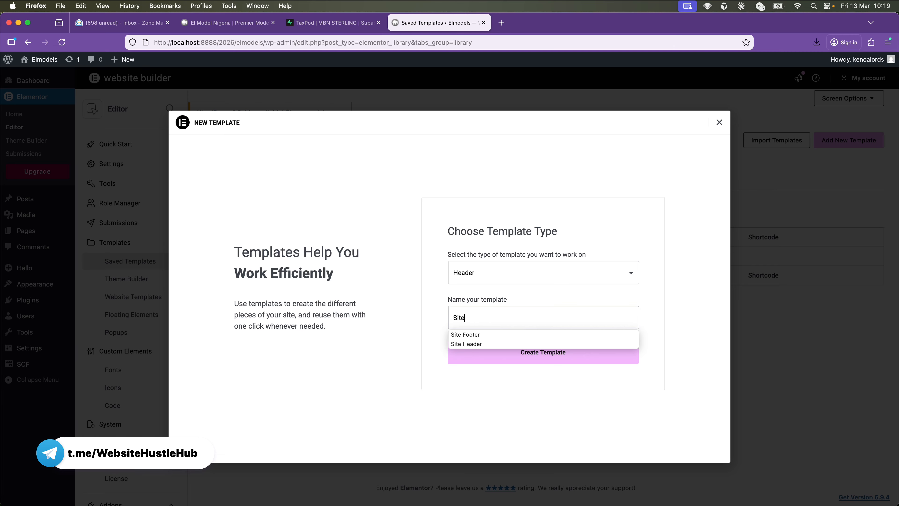
type("Header")
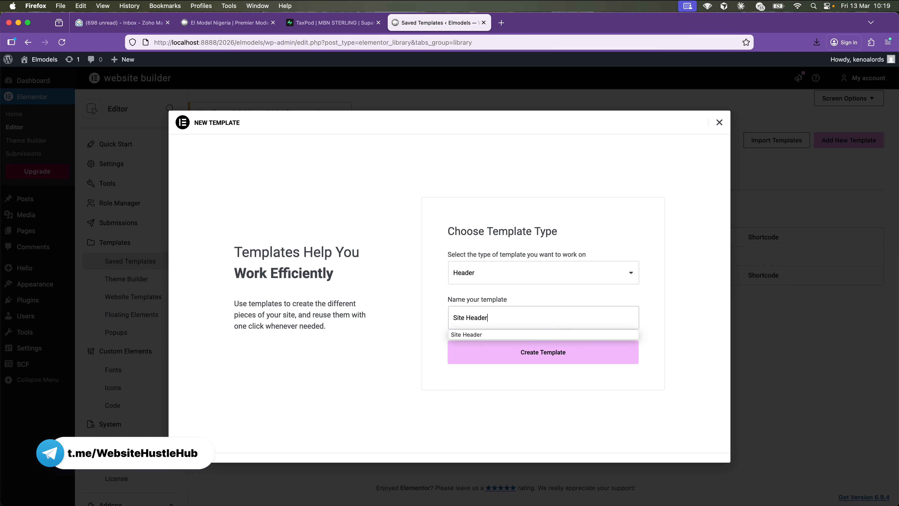
left_click(545, 345)
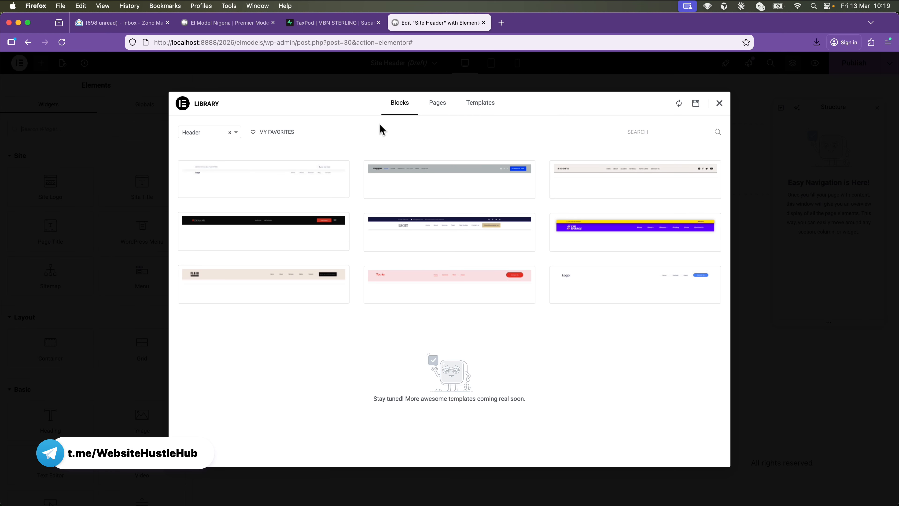
Close the header block library without inserting a block and skip the AI notification.
mouse_move(609, 197)
left_click(719, 105)
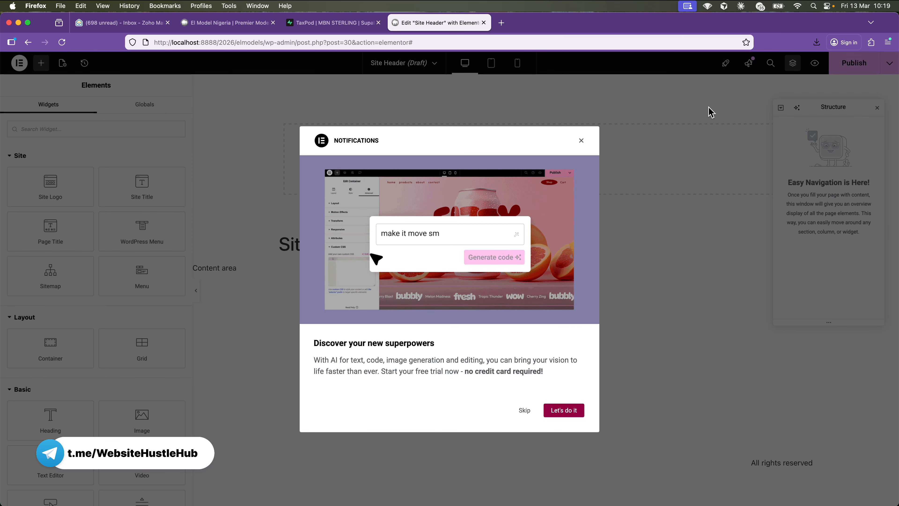
left_click(525, 410)
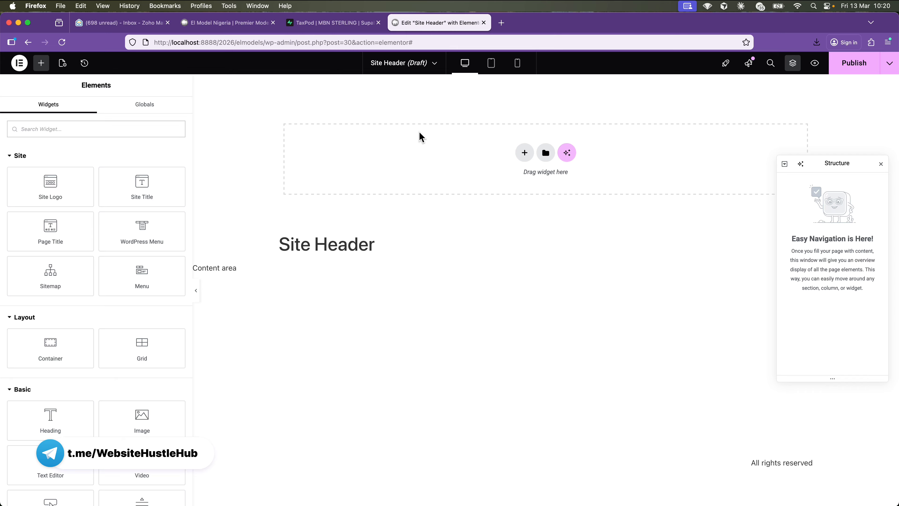
Add a single Flexbox container with column direction to the header, and check the header layout on the El Model Nigeria reference page.
left_click(525, 154)
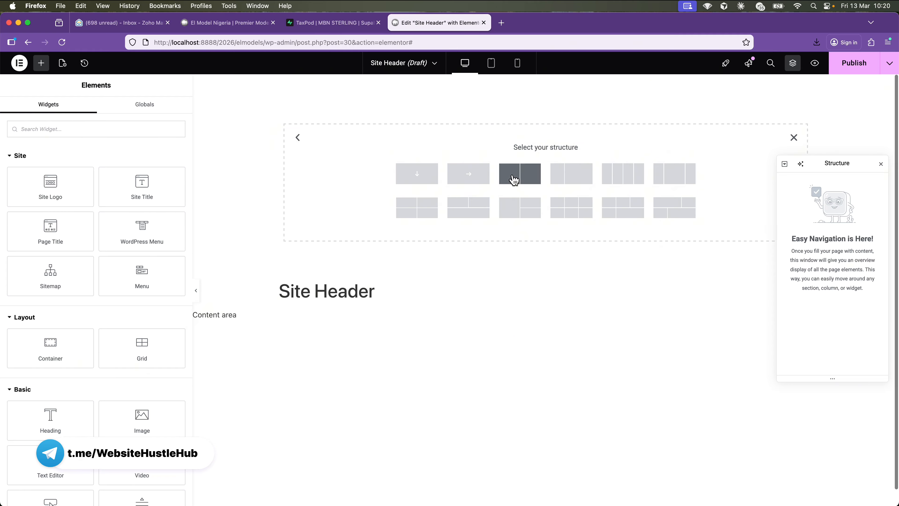
left_click(514, 181)
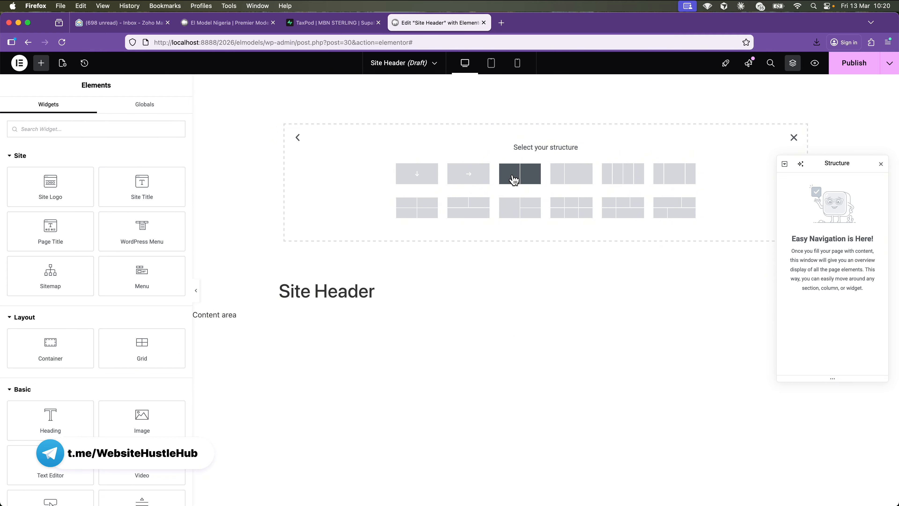
left_click(421, 173)
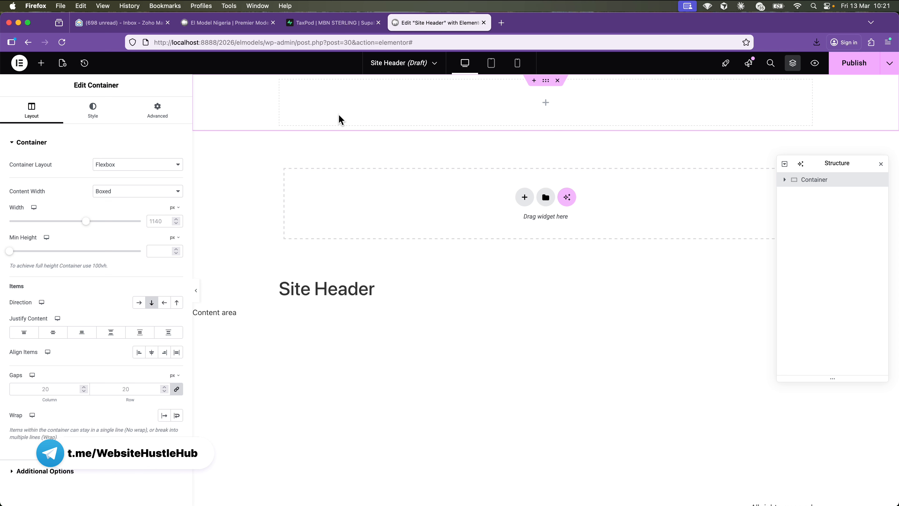
left_click(247, 24)
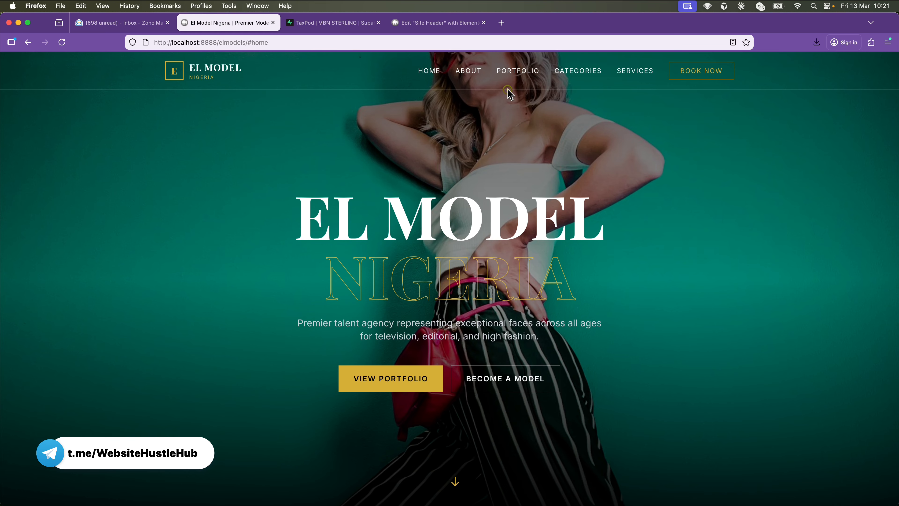
left_click(423, 28)
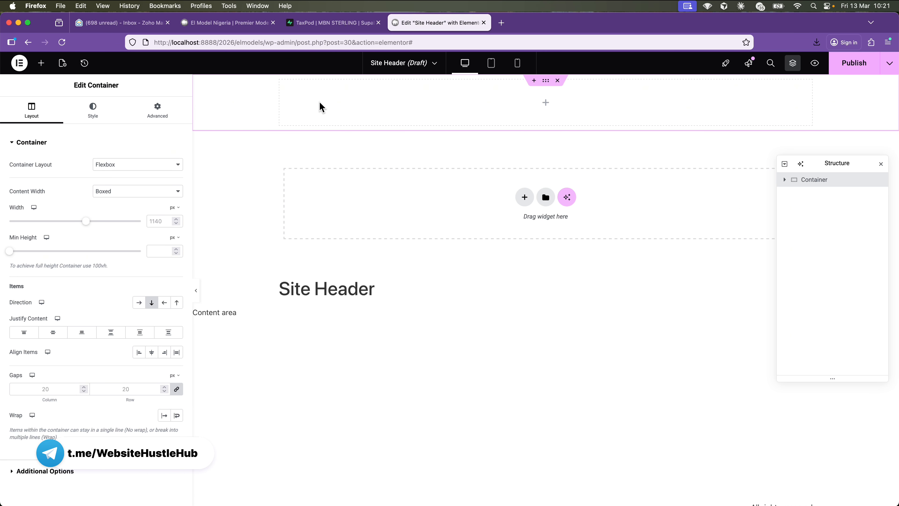
Nest two containers inside the header's main container, and compare with the El Model Nigeria reference header.
left_click(42, 64)
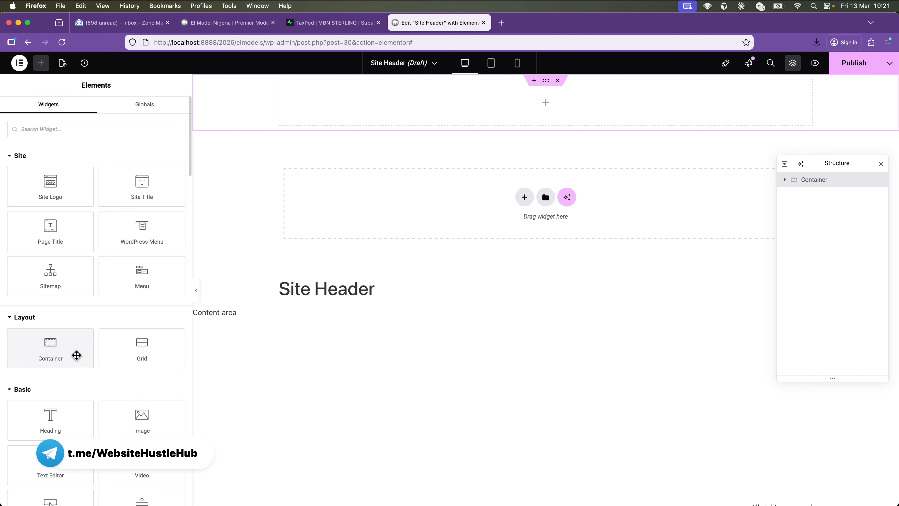
left_click_drag(50, 347, 463, 108)
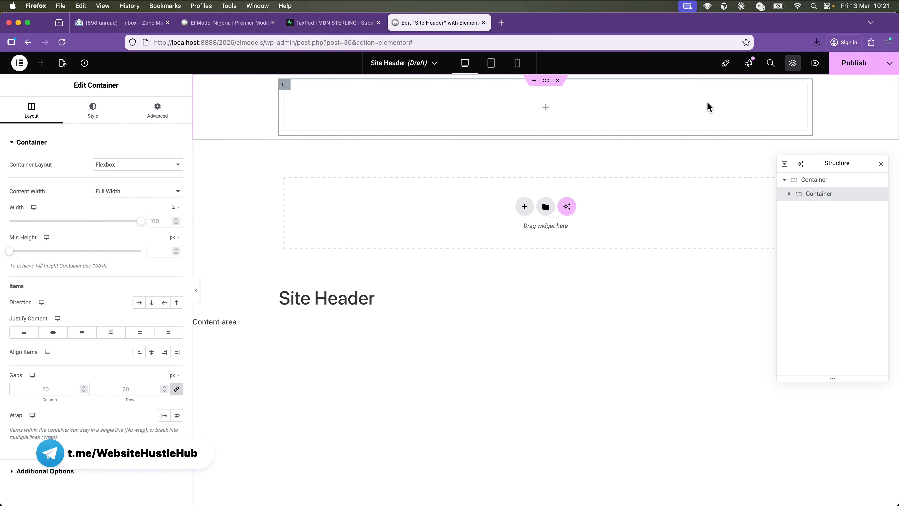
left_click(41, 66)
left_click_drag(51, 342, 382, 138)
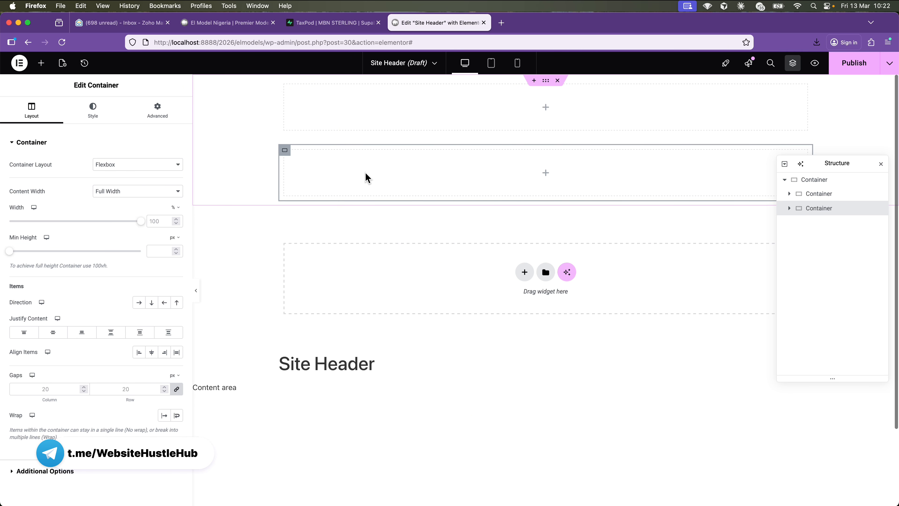
left_click(238, 24)
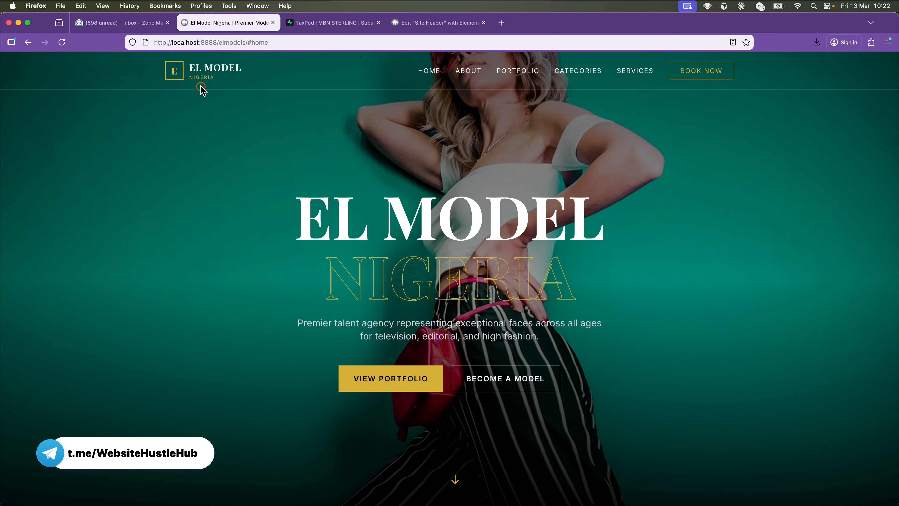
Set the header's main container to row direction and add a Heading widget to its first nested container.
left_click(420, 28)
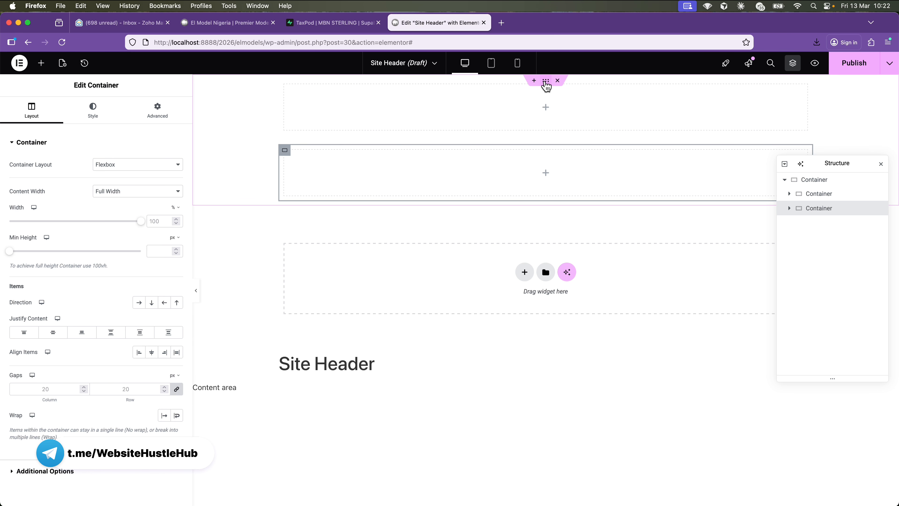
left_click(546, 86)
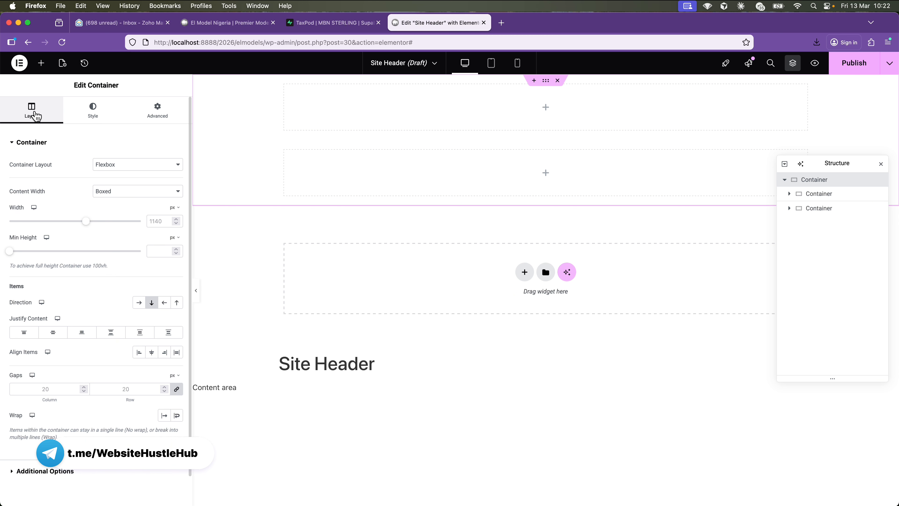
left_click(139, 303)
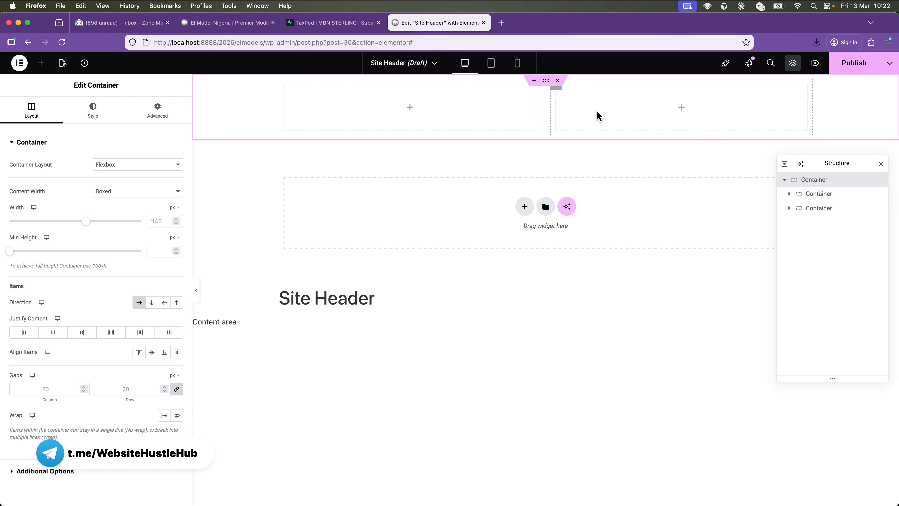
left_click(376, 112)
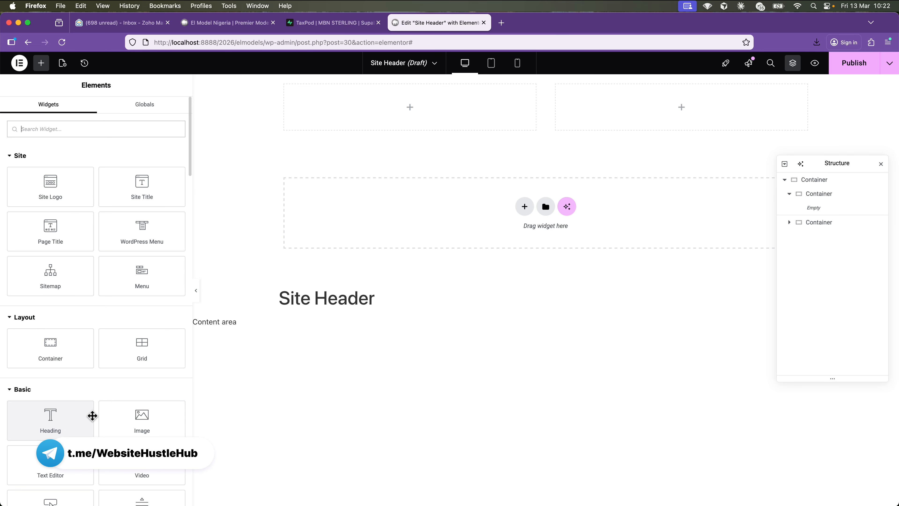
left_click_drag(49, 418, 357, 120)
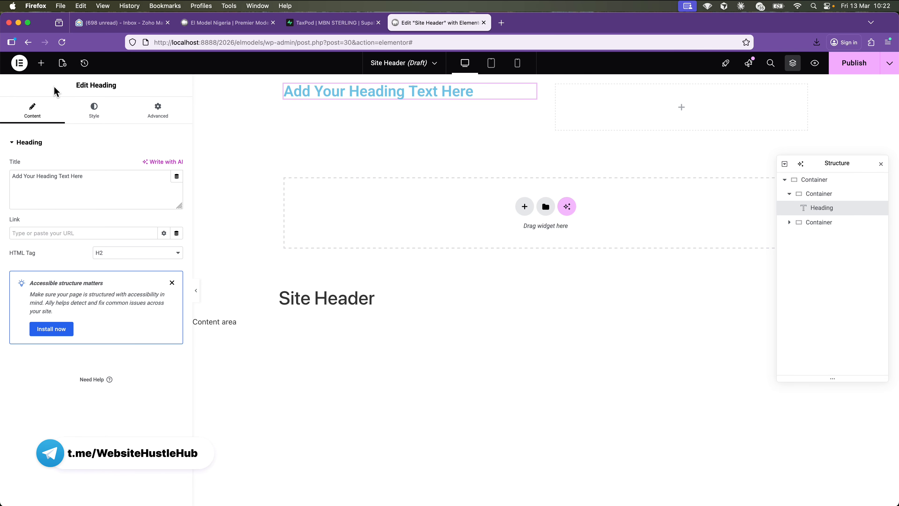
Look through the Site, Layout, Basic and Pro widgets available in the widget library.
left_click(41, 63)
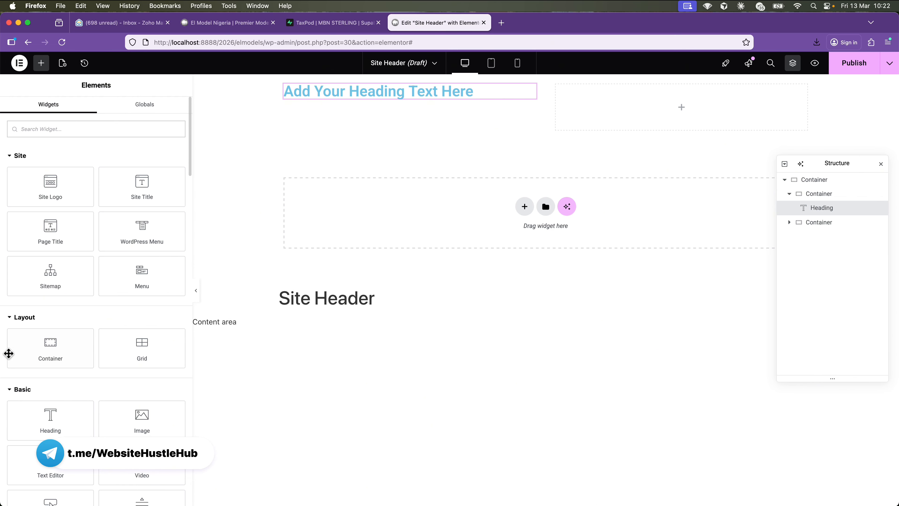
scroll(32, 337, "down", 10)
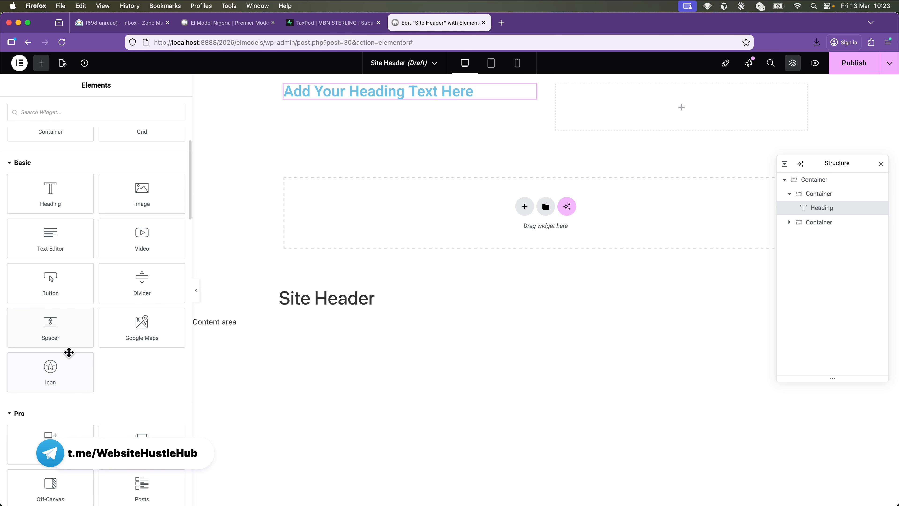
scroll(69, 365, "down", 5)
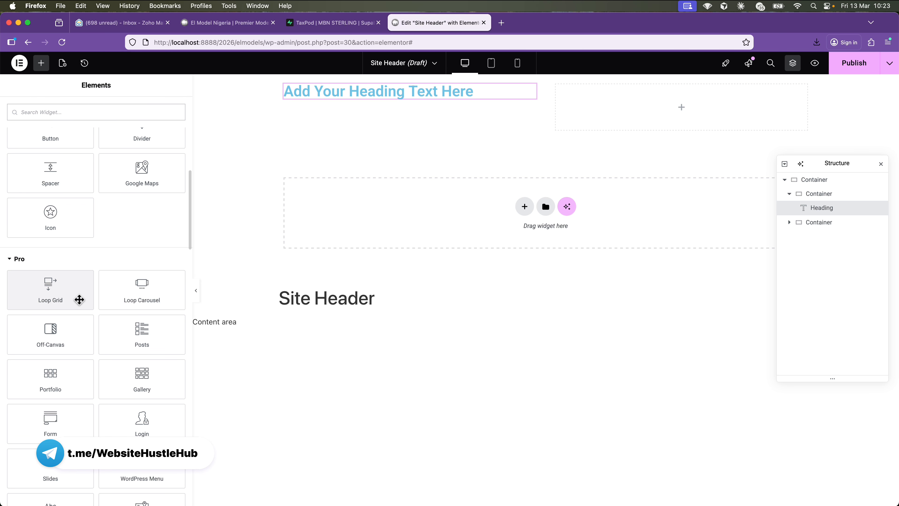
scroll(136, 294, "down", 10)
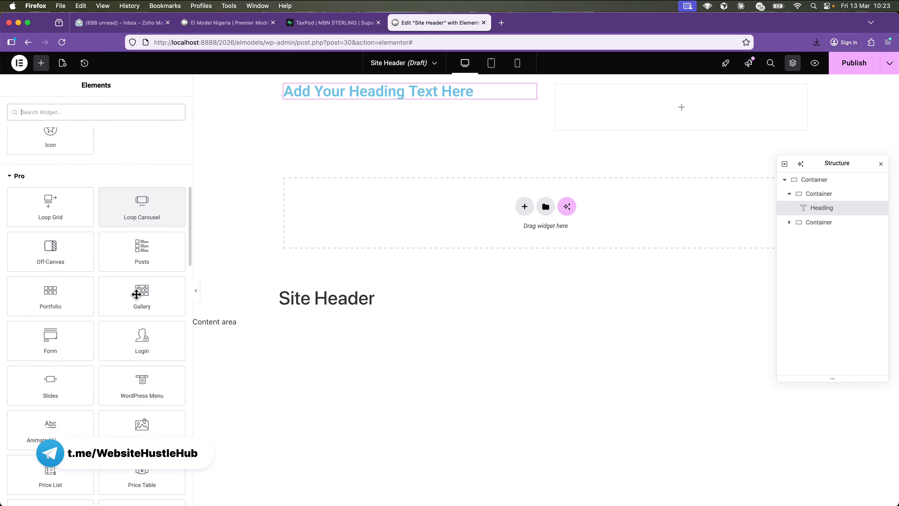
scroll(136, 294, "down", 1)
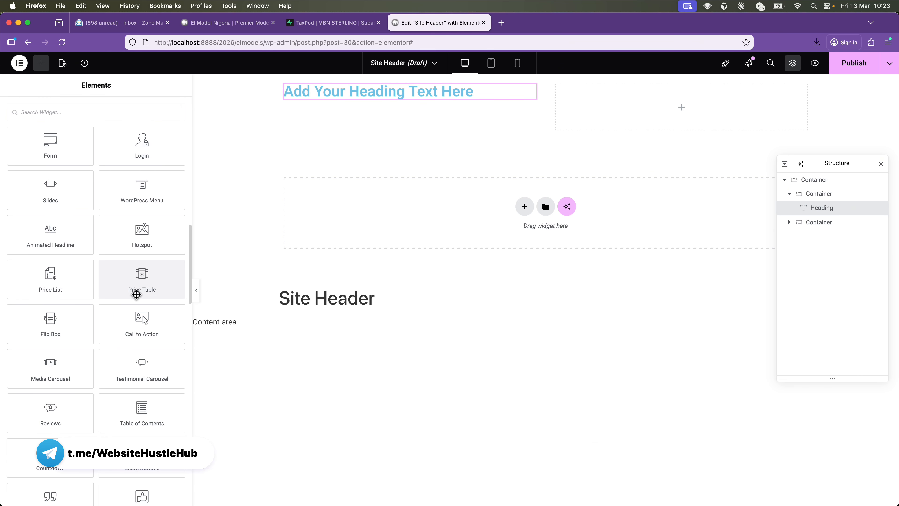
scroll(150, 188, "up", 15)
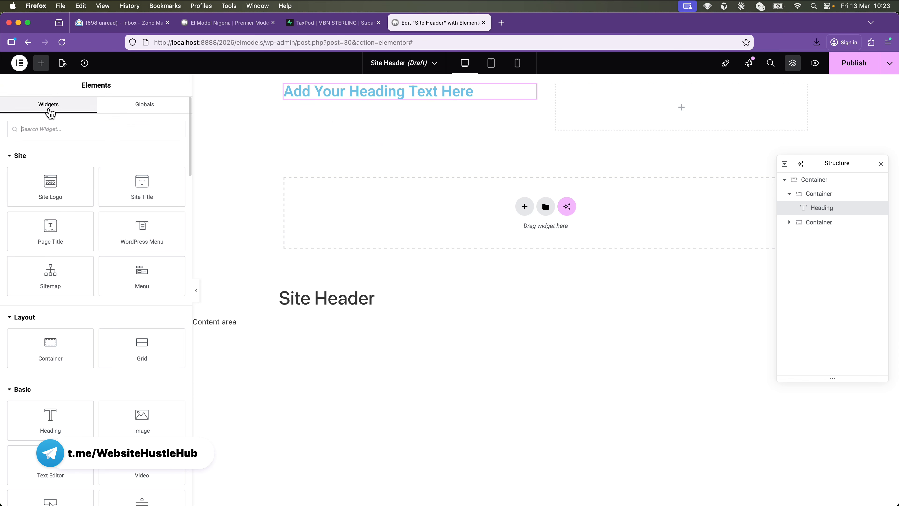
Examine the heading's Content, Style and Advanced settings, including its Motion Effects options.
left_click(345, 91)
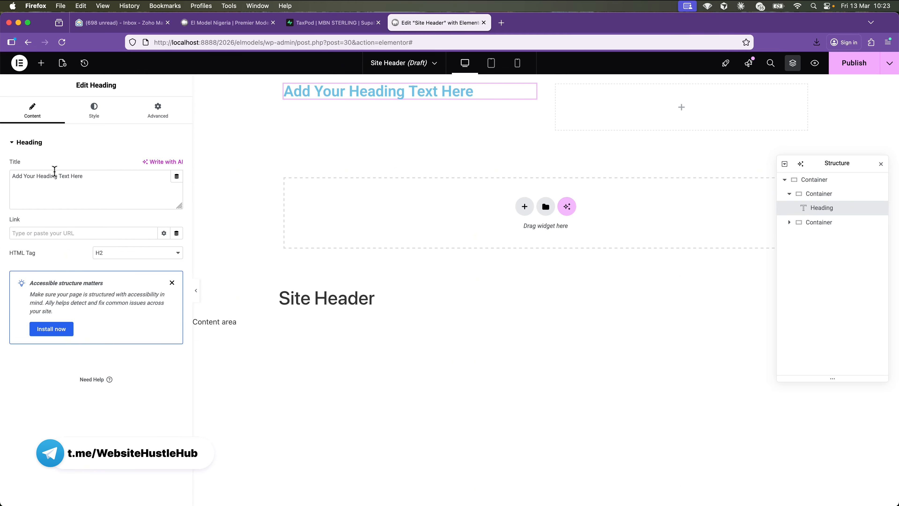
triple_click(72, 176)
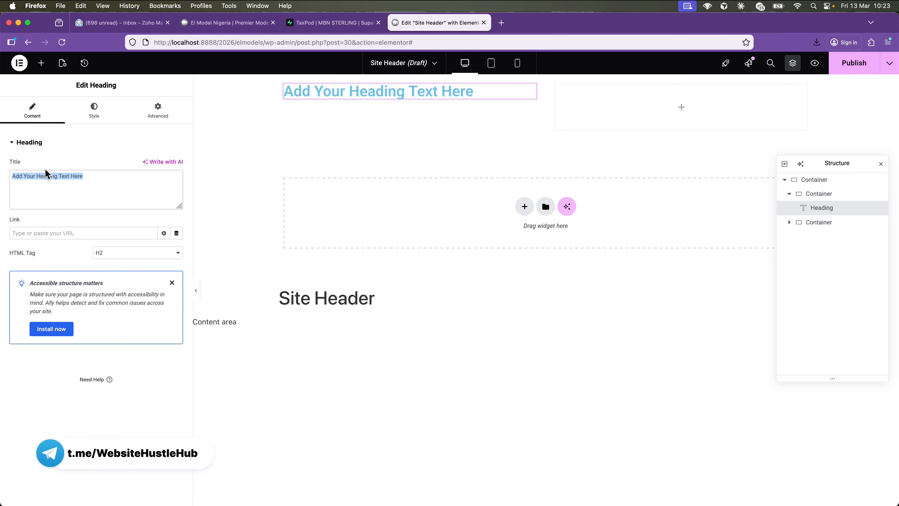
left_click(40, 114)
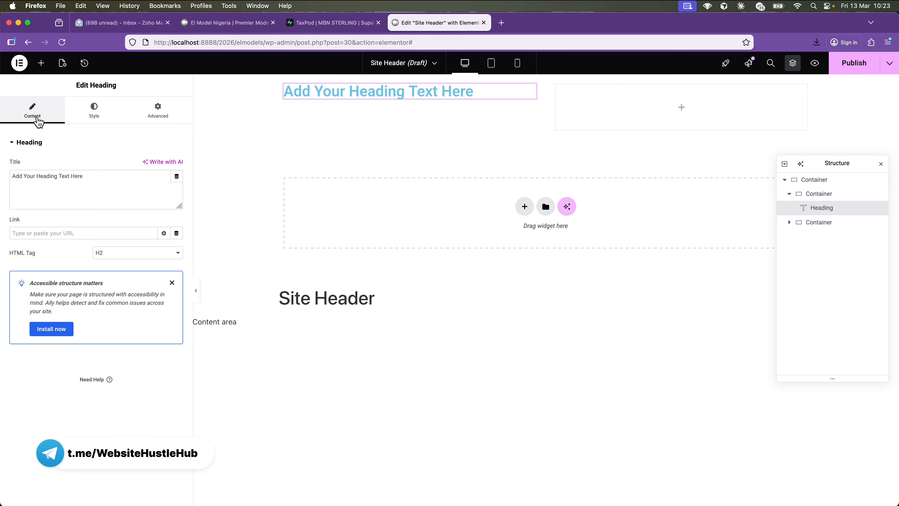
left_click(108, 118)
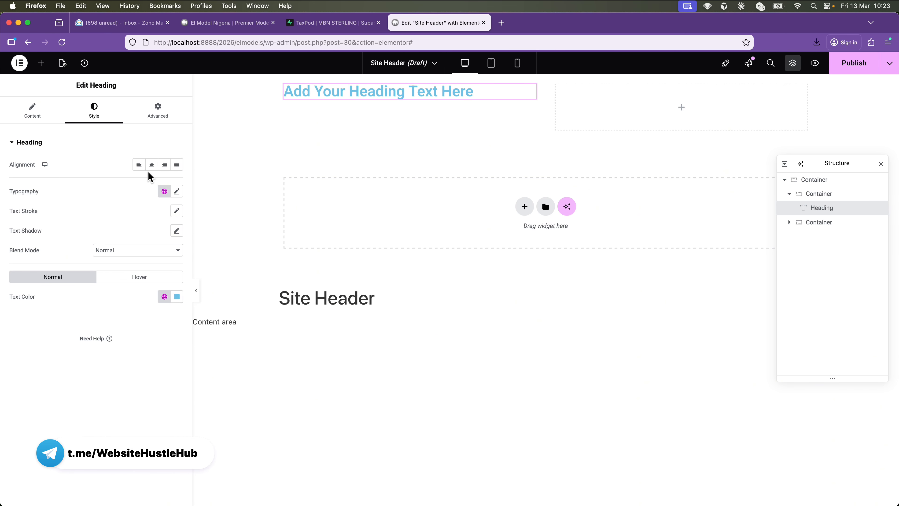
left_click(161, 110)
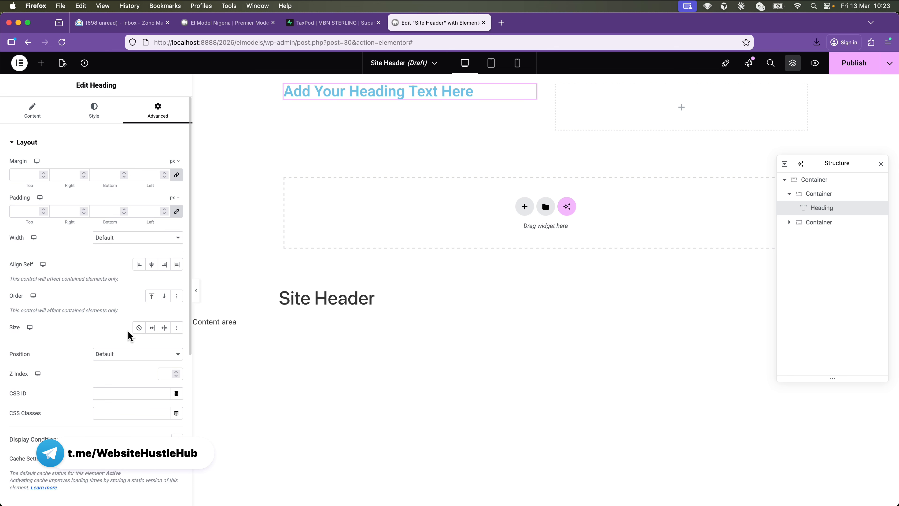
scroll(110, 363, "down", 7)
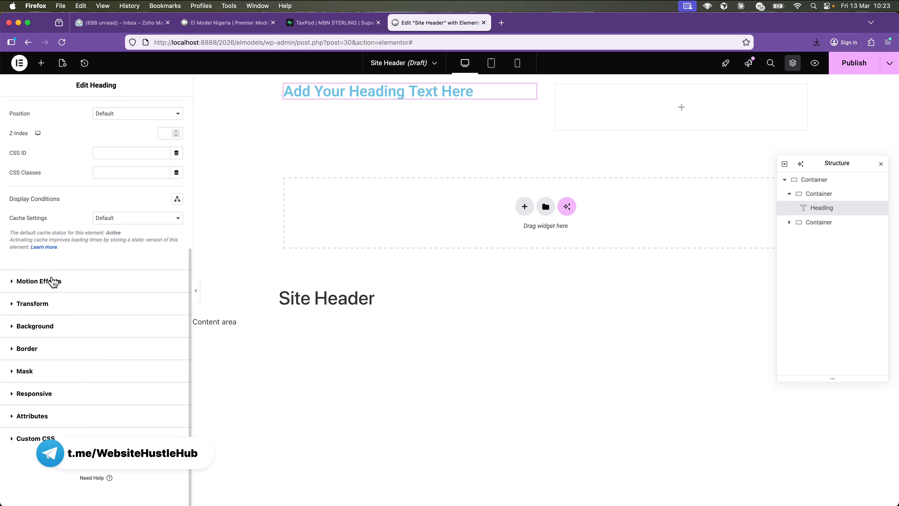
left_click(53, 282)
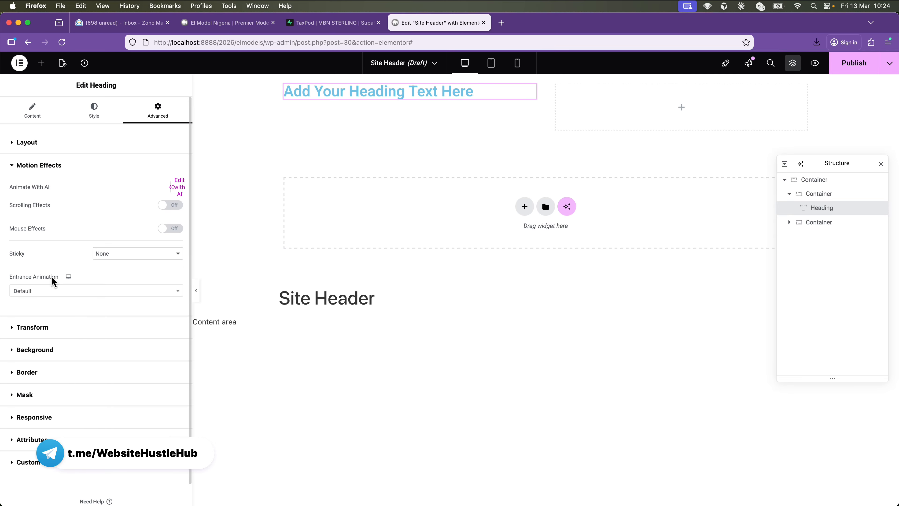
left_click(33, 166)
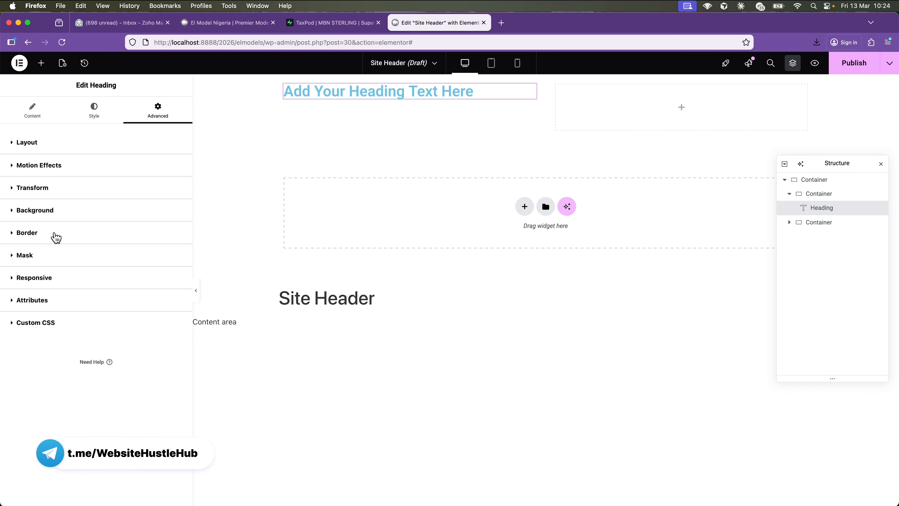
left_click(94, 117)
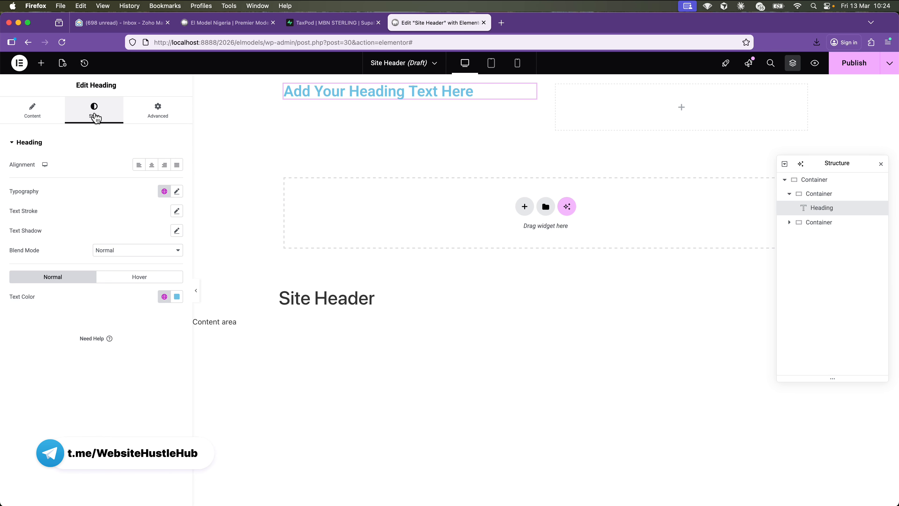
left_click(61, 118)
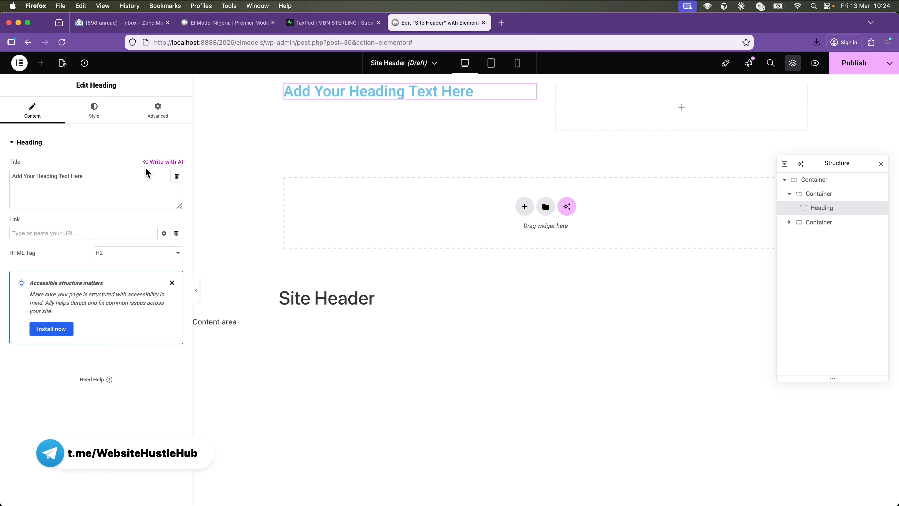
Set the heading's title to EL MODELS and its text color to black (#000000).
triple_click(100, 180)
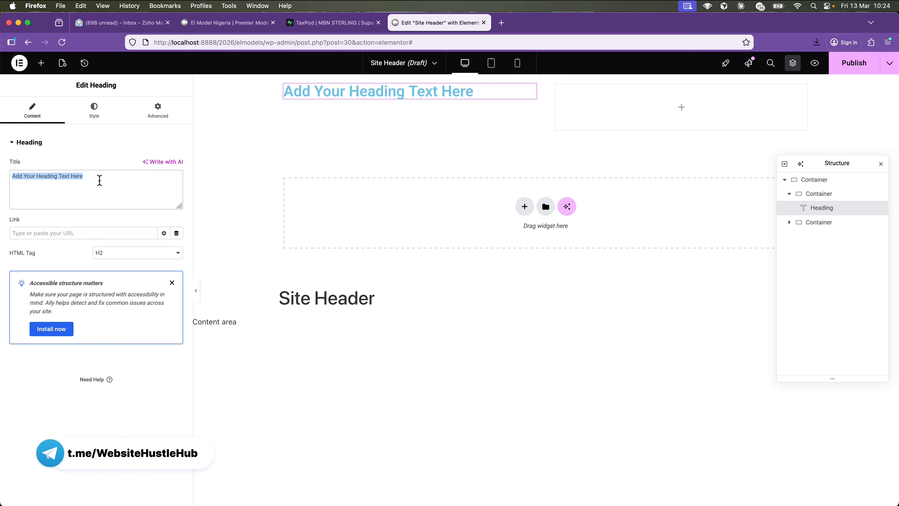
type("EL MODELS")
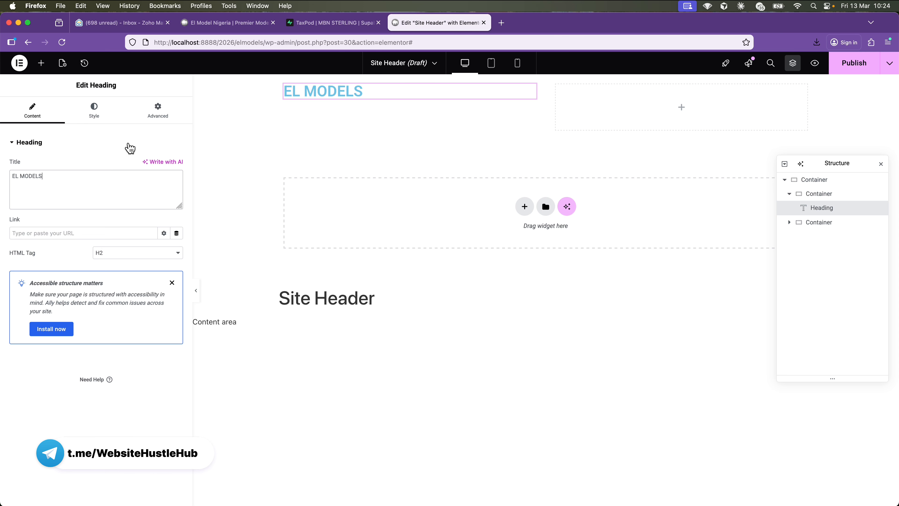
left_click(104, 111)
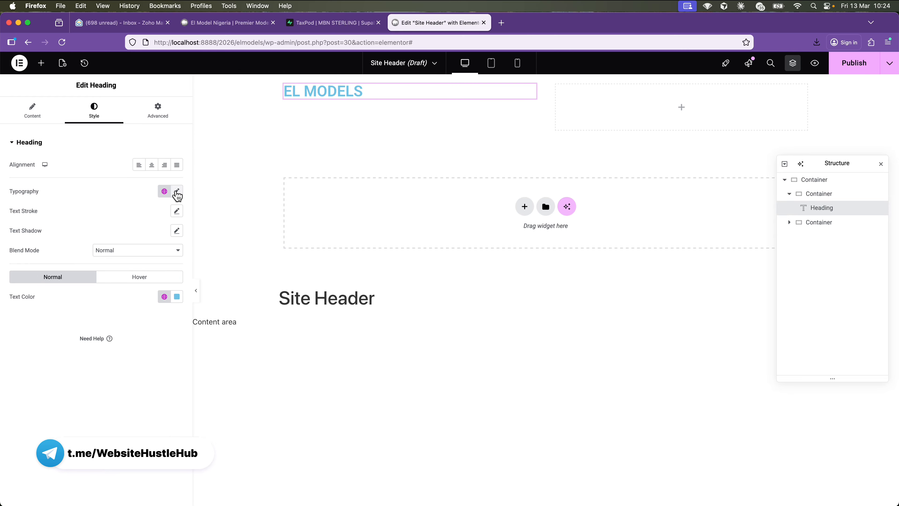
left_click(177, 296)
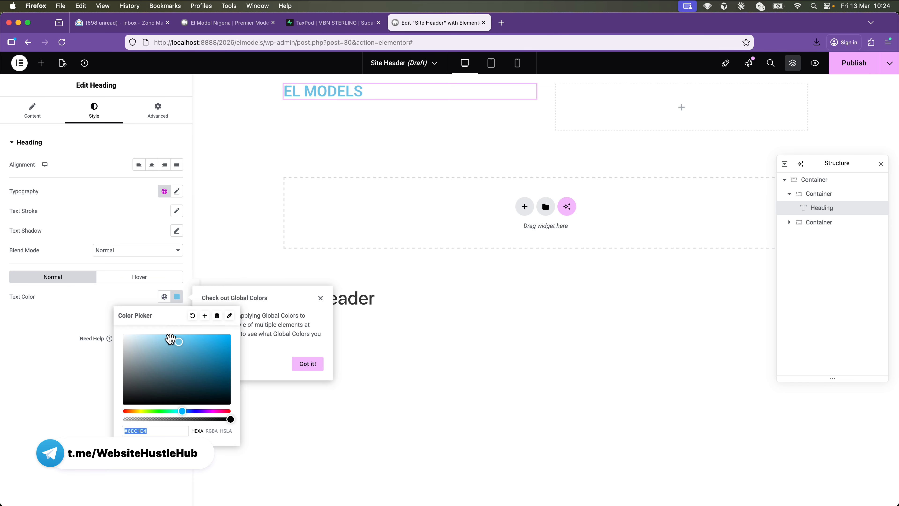
left_click(123, 391)
left_click_drag(124, 390, 117, 410)
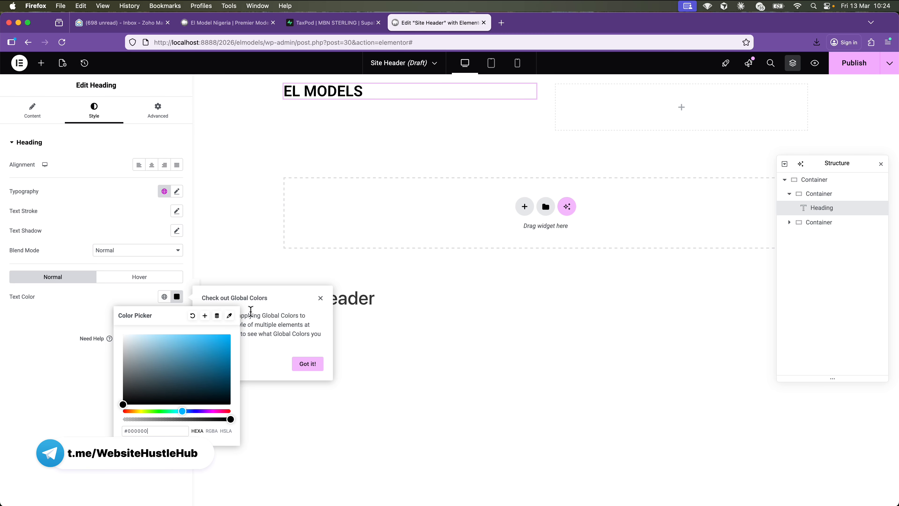
left_click(319, 299)
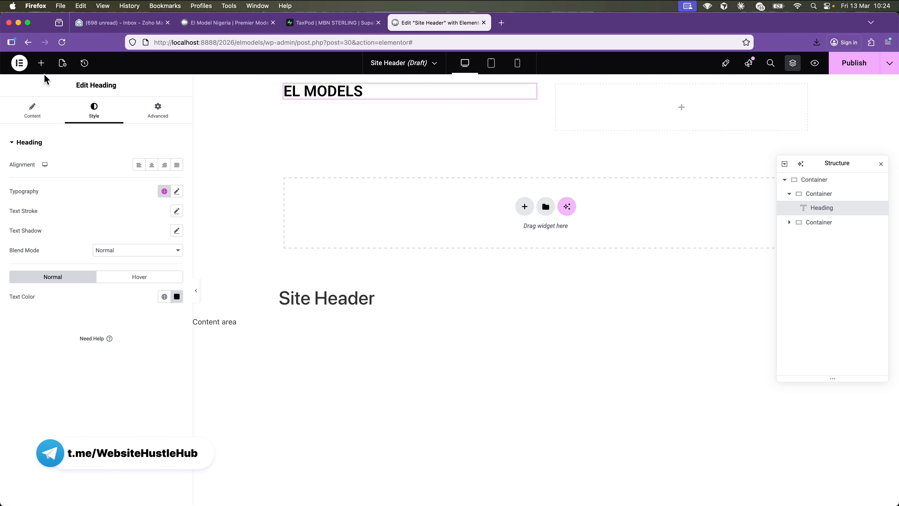
Add a WordPress Menu widget to the second nested container and align its items to the right.
left_click(41, 63)
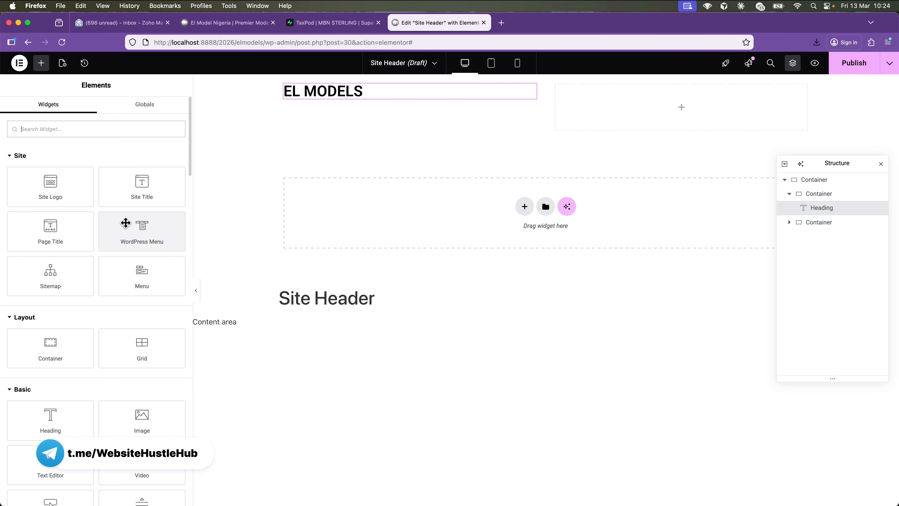
left_click_drag(134, 226, 611, 115)
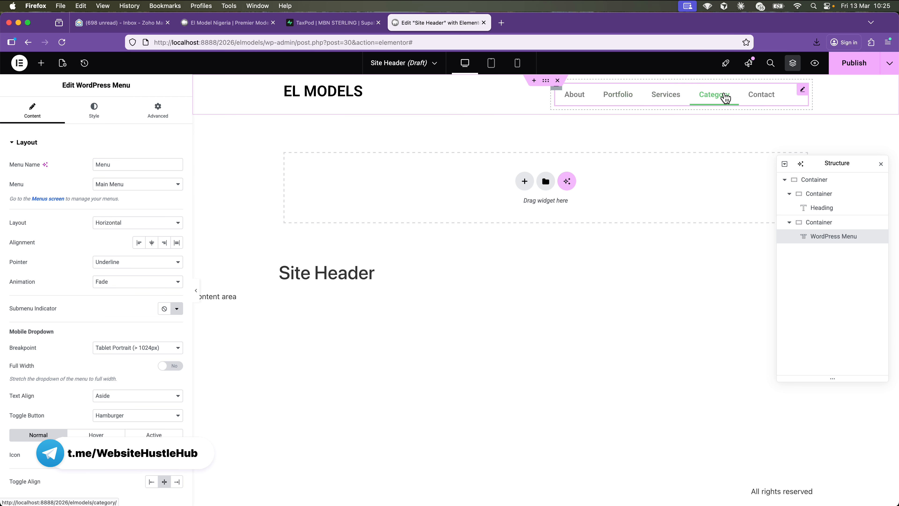
scroll(109, 229, "down", 1)
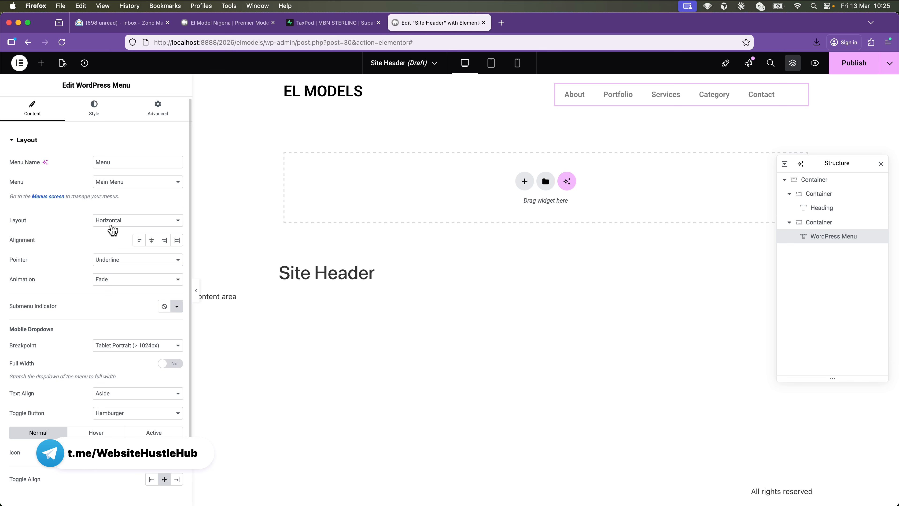
left_click(164, 240)
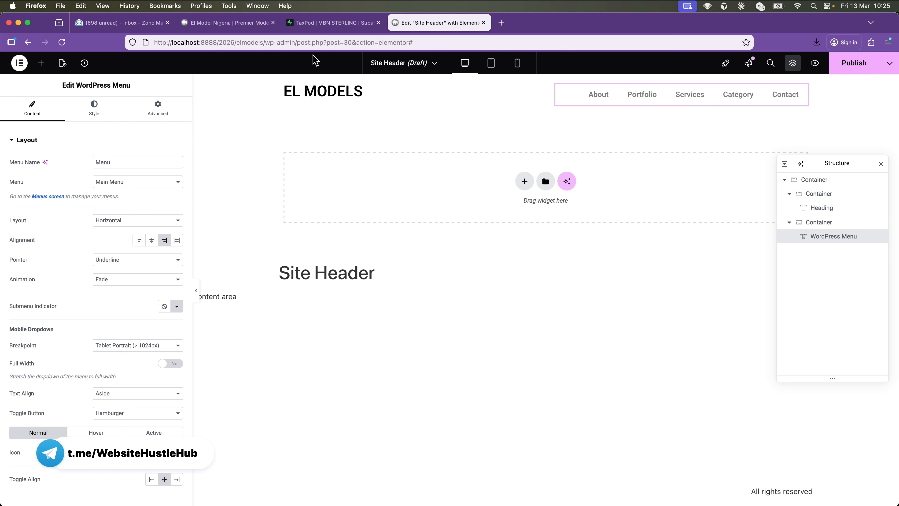
Set the header menu's pointer width to 0 px, comparing the menu with the El Model Nigeria reference header.
left_click(227, 23)
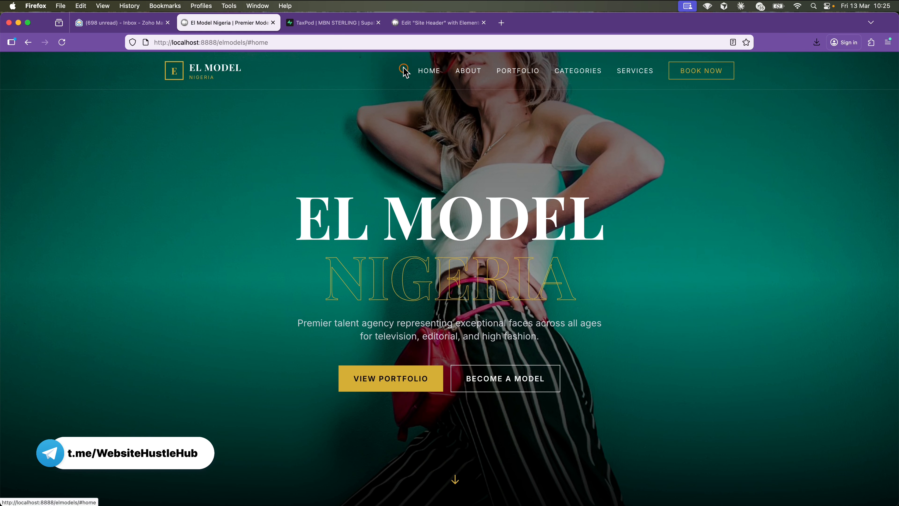
left_click(462, 27)
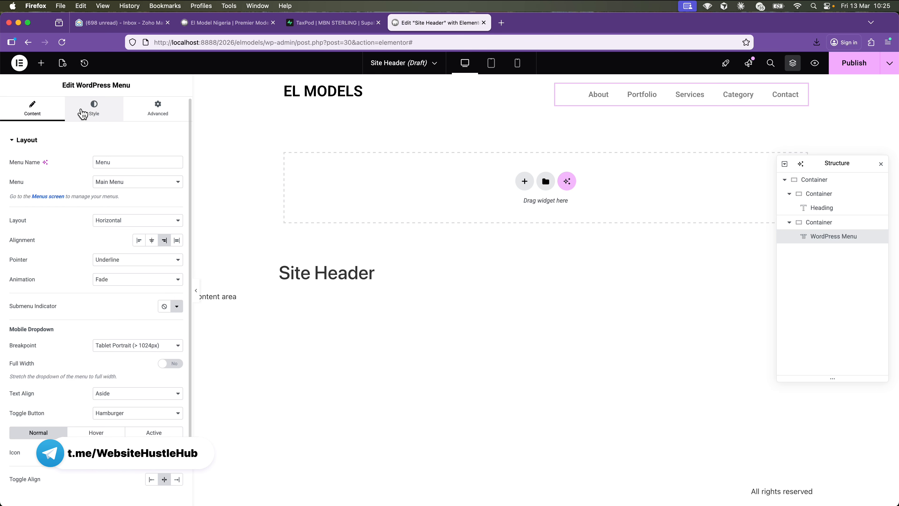
left_click(92, 109)
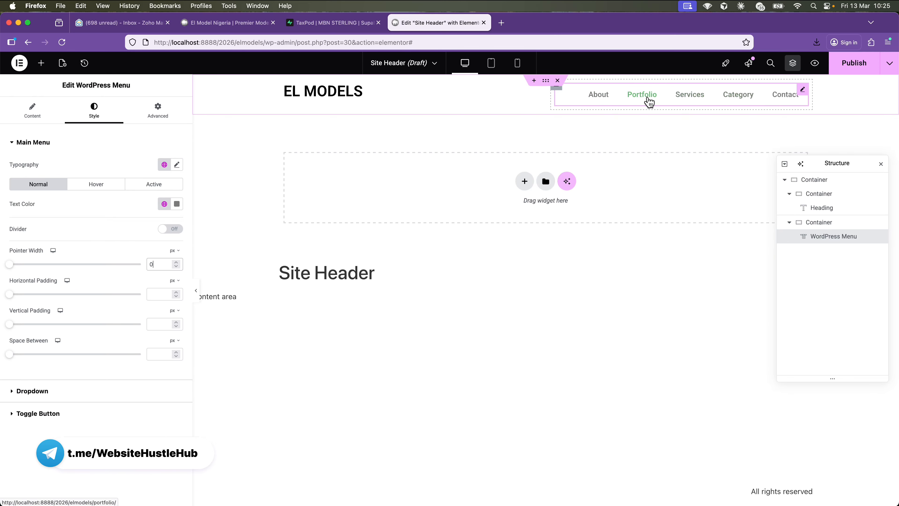
left_click(234, 24)
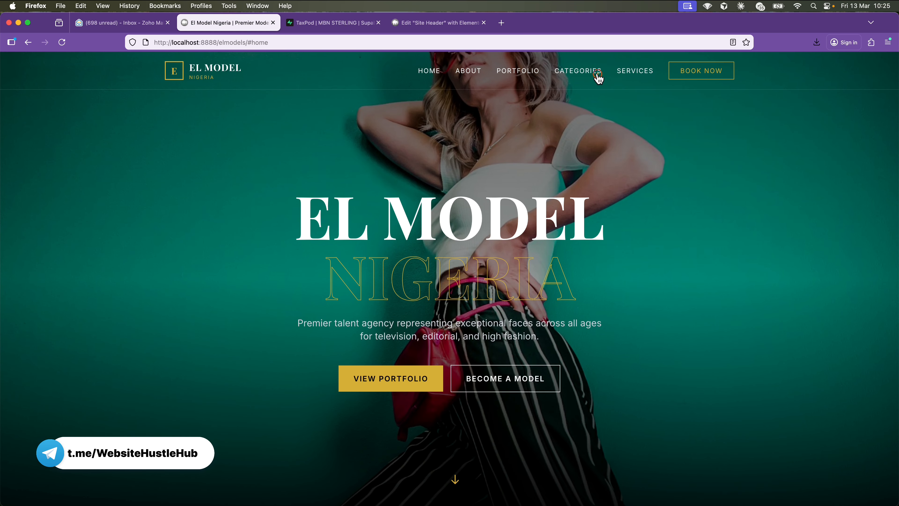
Set the header menu's text transform to Uppercase and widen its container so all items fit on one line.
left_click(438, 28)
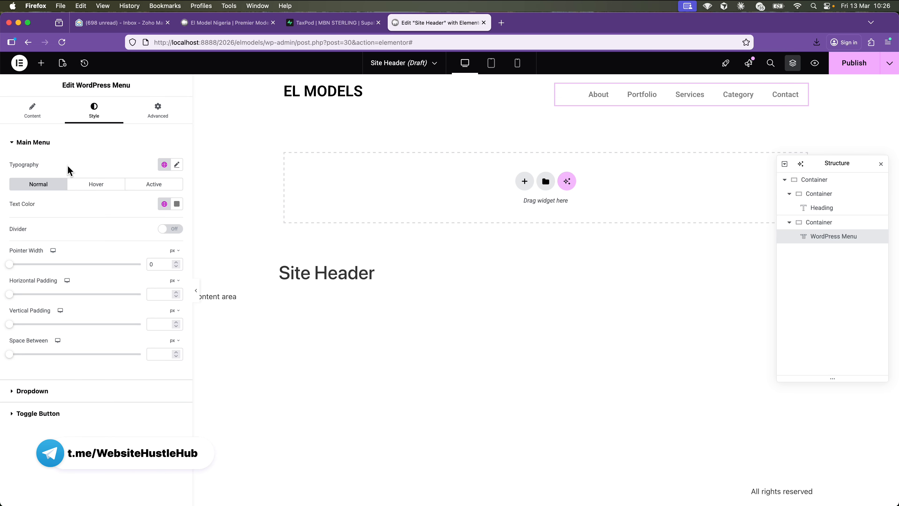
left_click(177, 165)
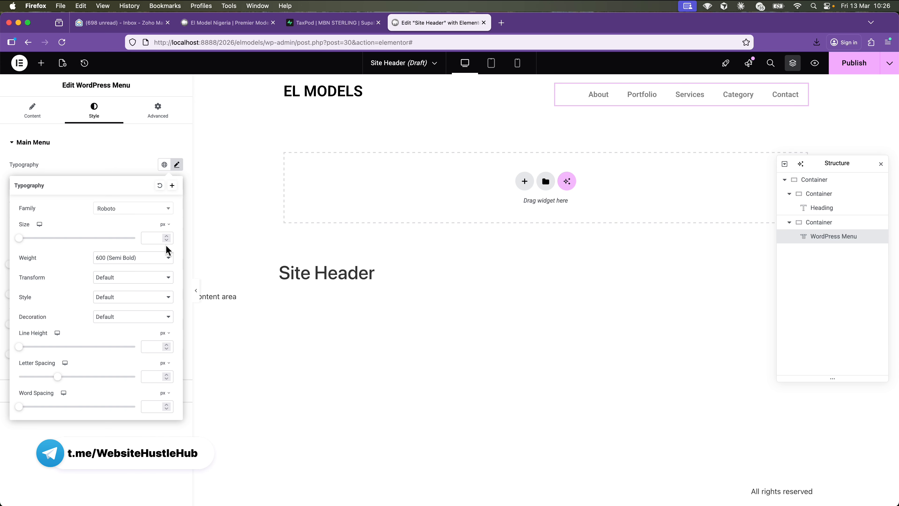
left_click(158, 276)
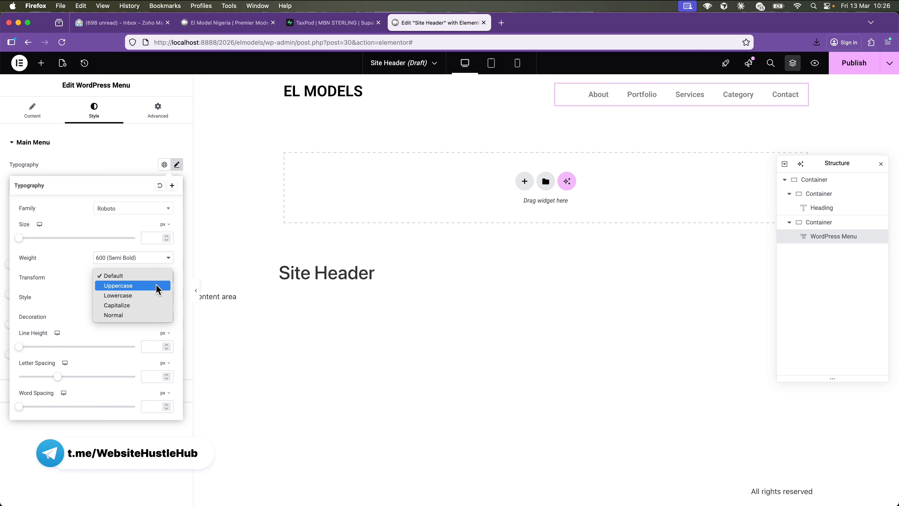
left_click(156, 286)
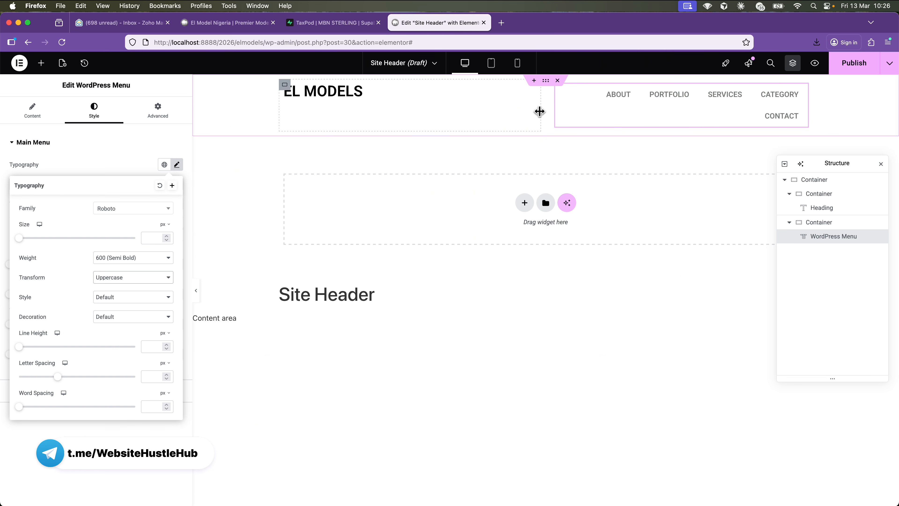
left_click_drag(539, 111, 518, 117)
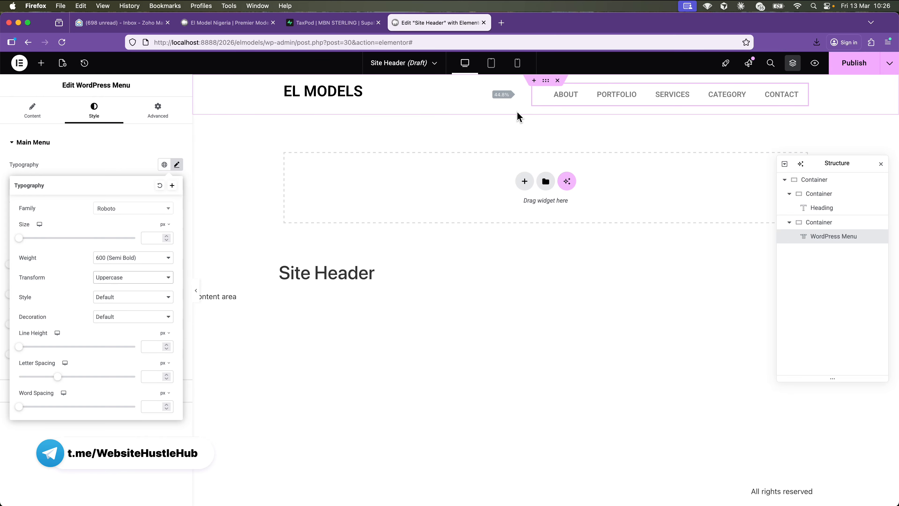
left_click_drag(458, 114, 417, 113)
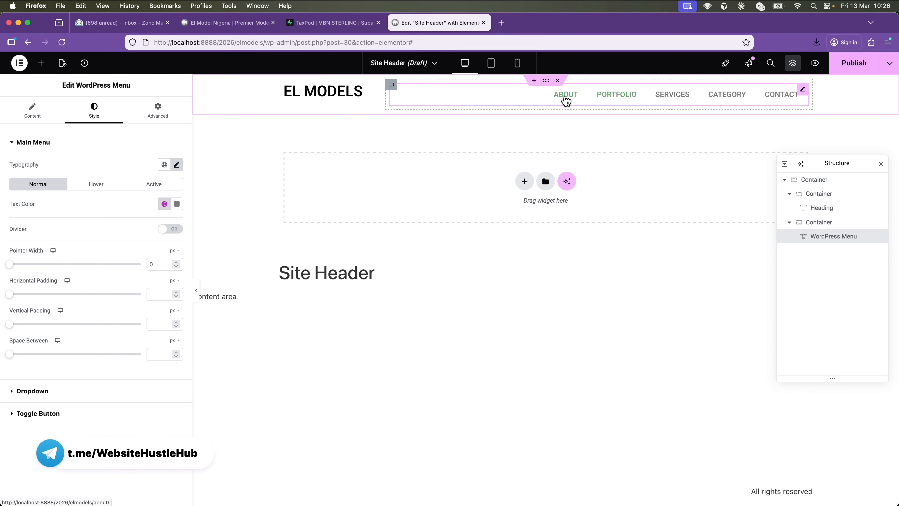
Set the header menu's font weight to 400 (Normal) and its font size to 0.7 em.
left_click(177, 164)
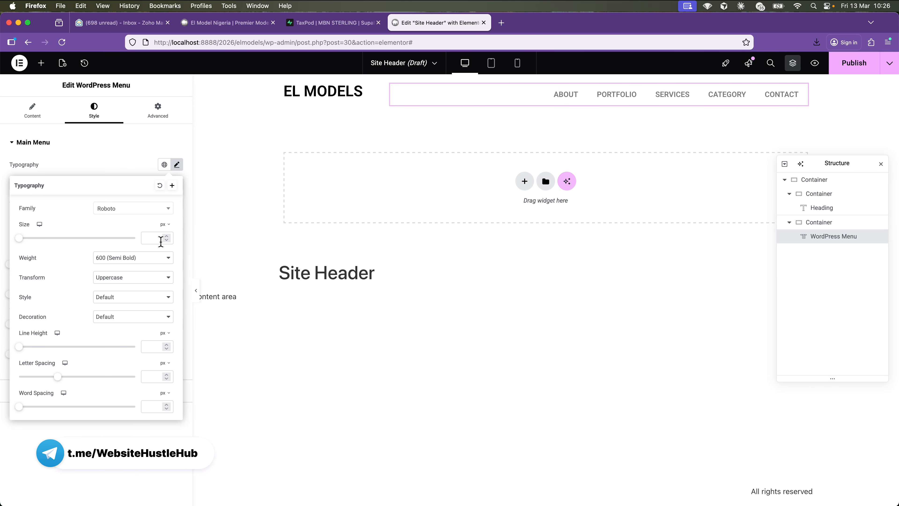
left_click(130, 262)
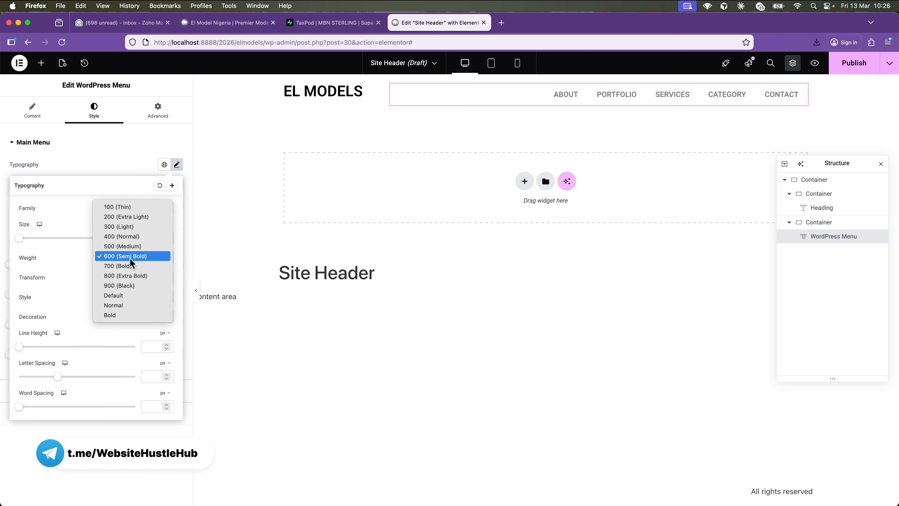
left_click(130, 236)
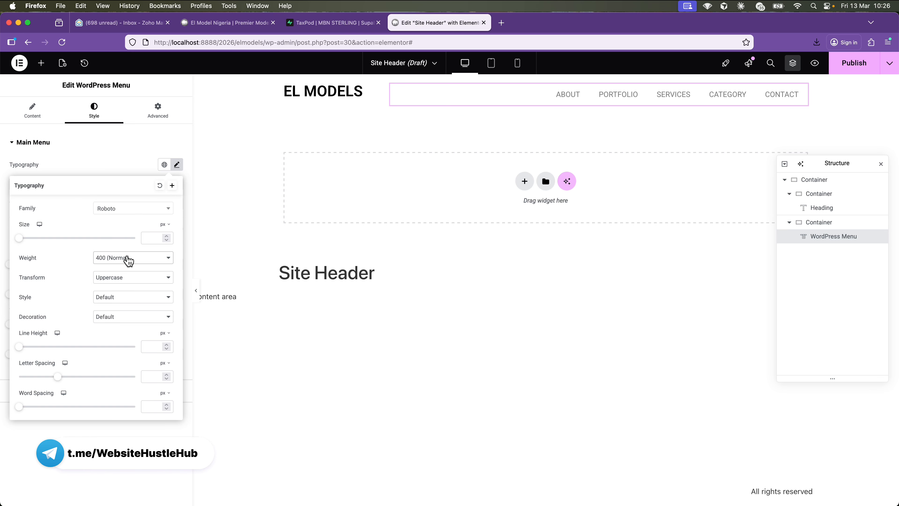
left_click(164, 224)
left_click(164, 241)
left_click(165, 225)
left_click(164, 232)
left_click(164, 225)
left_click(163, 241)
type("0.7")
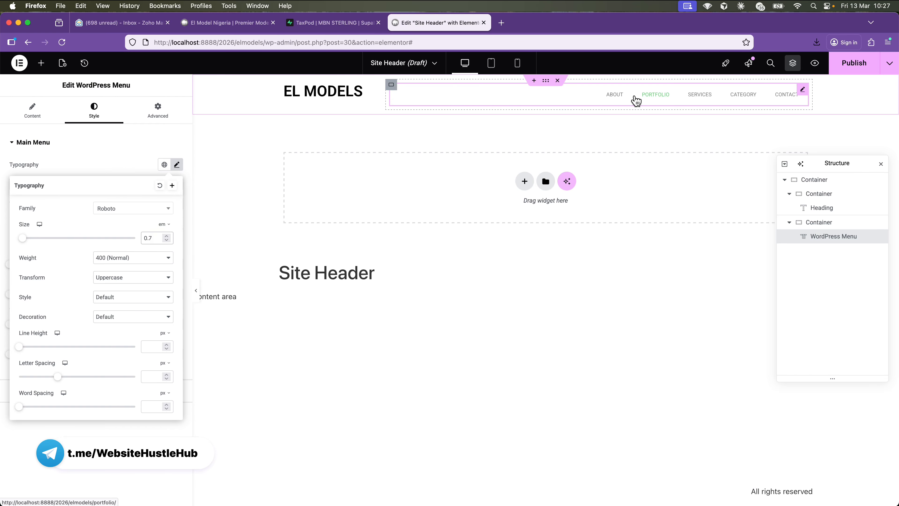
Set the header menu's font size to 0.87 em, comparing it with the El Model Nigeria reference header.
left_click(153, 236)
key("BackSpace")
type("87")
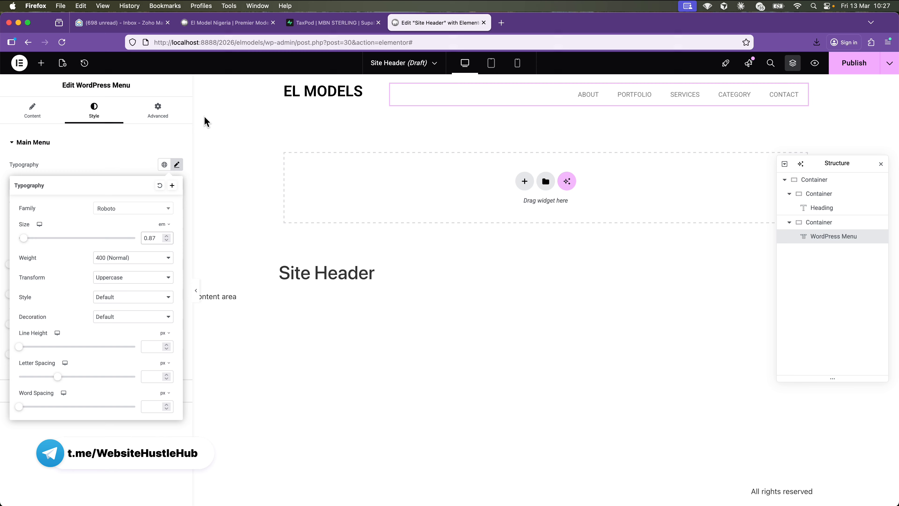
left_click(208, 23)
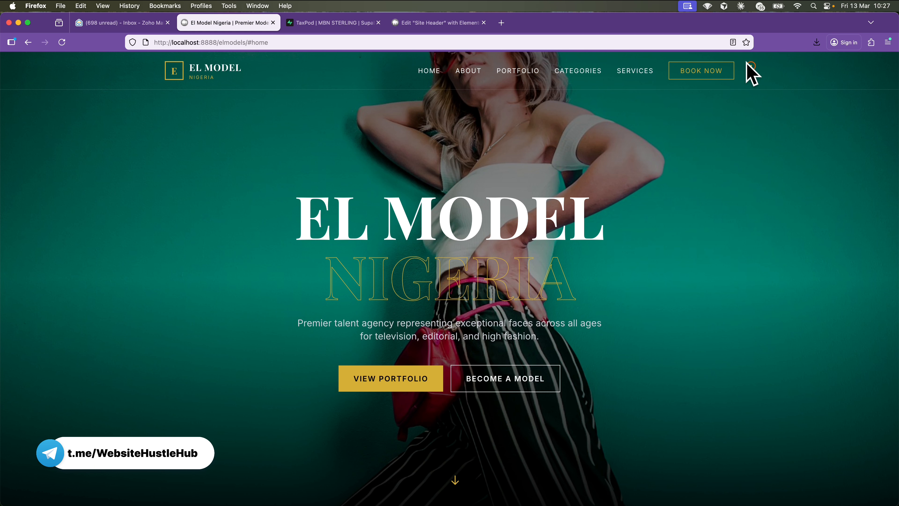
left_click(407, 24)
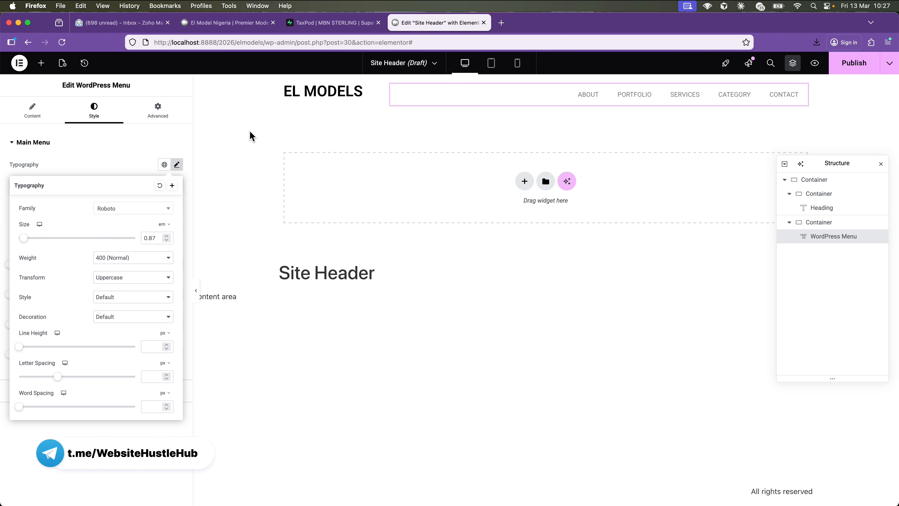
left_click(158, 140)
Add a Button widget to the second nested container, below the WordPress Menu.
left_click(41, 63)
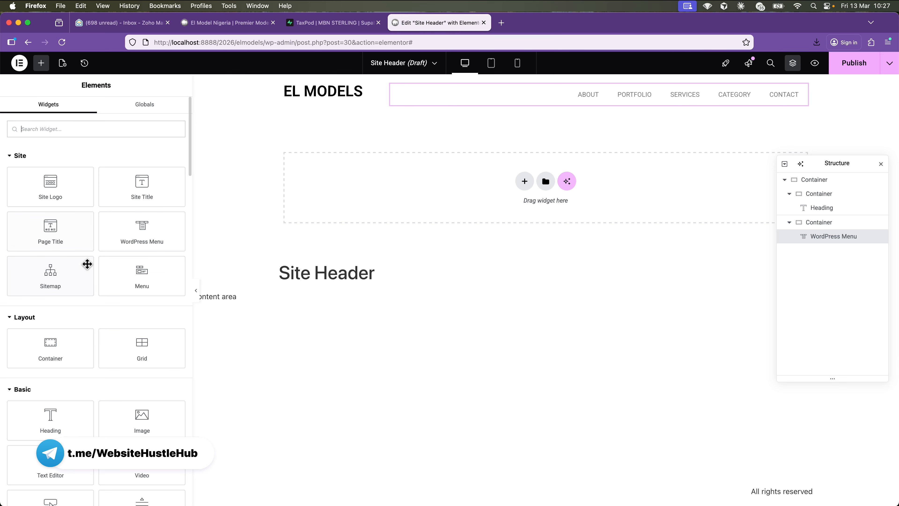
scroll(87, 264, "down", 10)
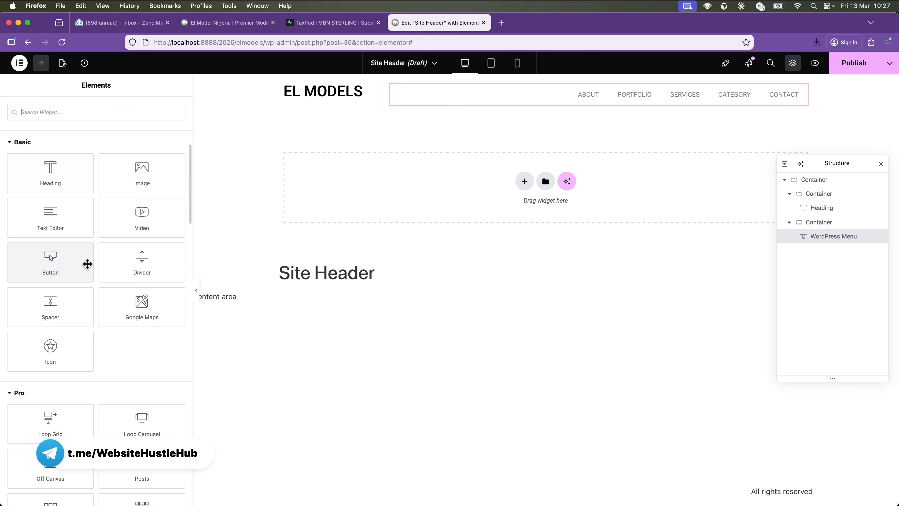
scroll(106, 257, "up", 4)
scroll(106, 258, "down", 5)
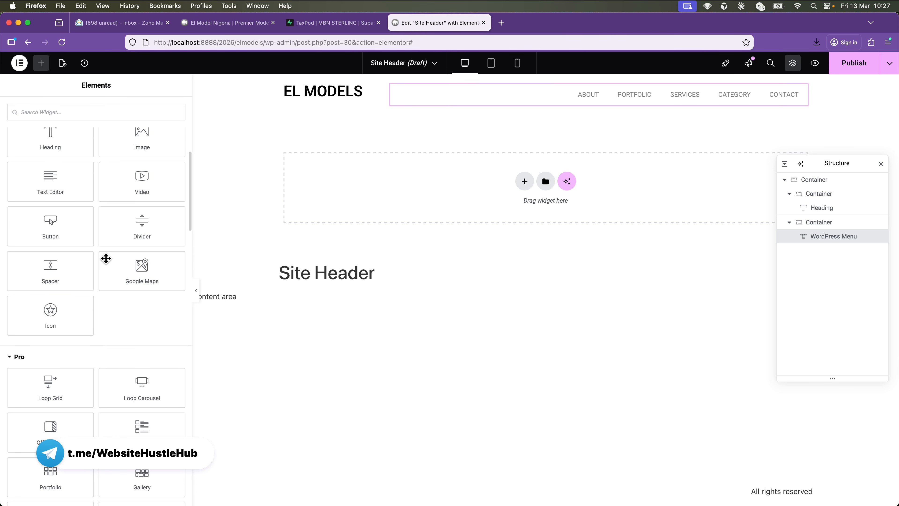
scroll(106, 258, "down", 5)
scroll(107, 259, "up", 5)
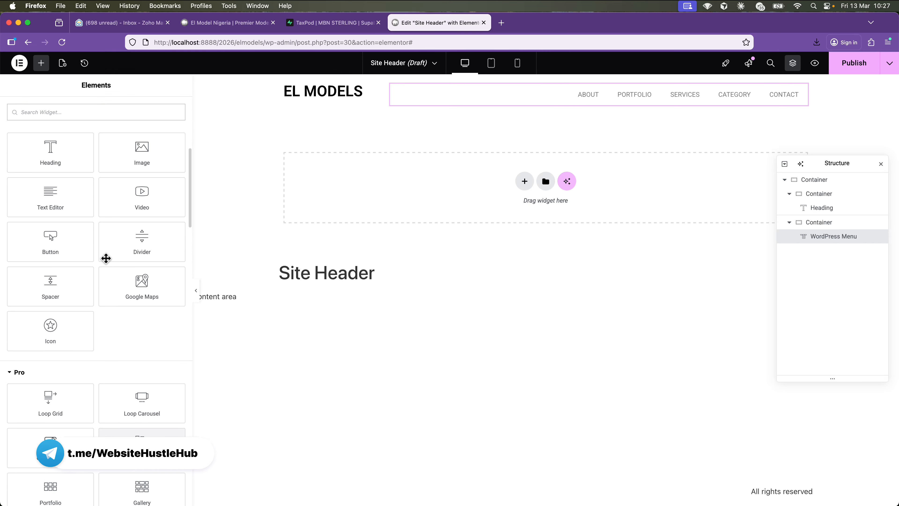
left_click_drag(53, 241, 468, 106)
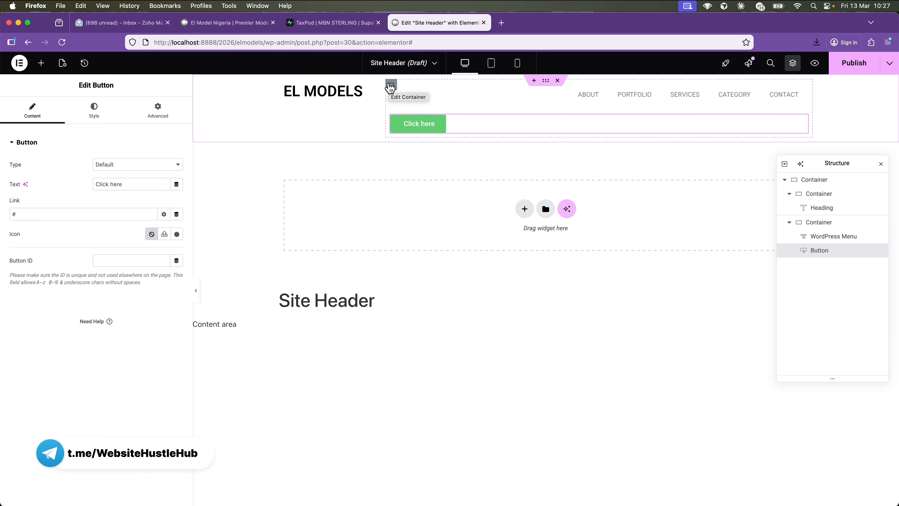
Arrange the menu and button container's items in a row, justified to the end and vertically centered, checking against the reference header.
left_click(391, 87)
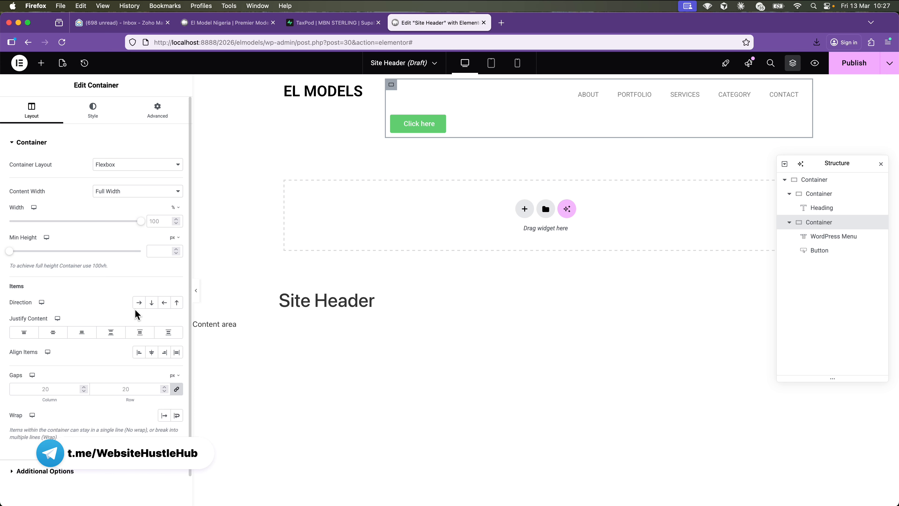
left_click(138, 303)
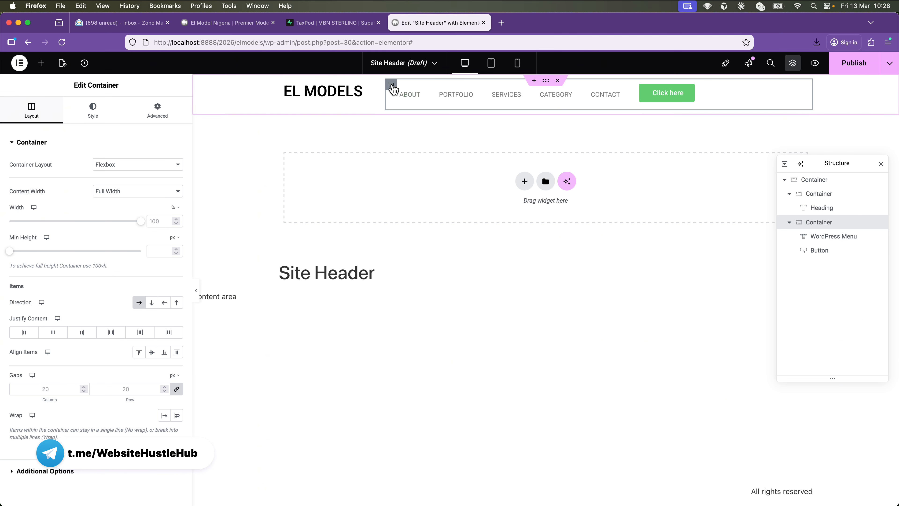
left_click(546, 81)
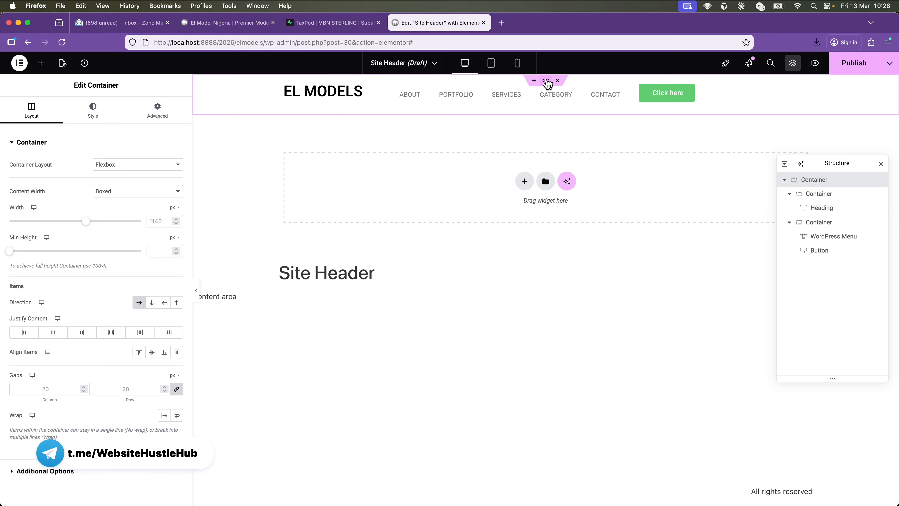
left_click(391, 85)
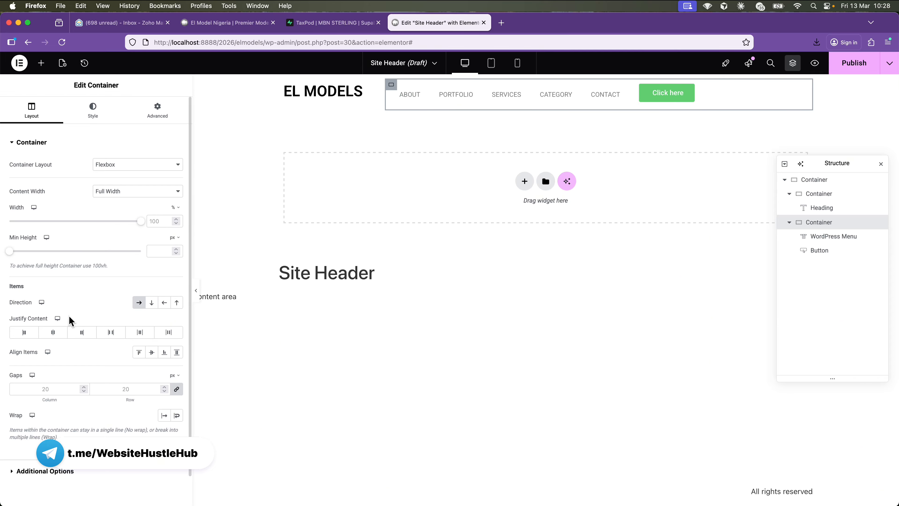
left_click(83, 334)
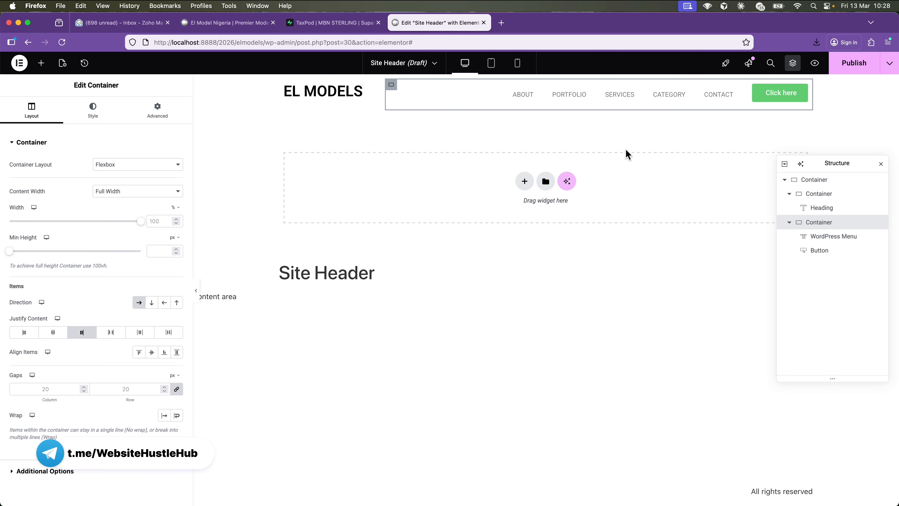
left_click(153, 352)
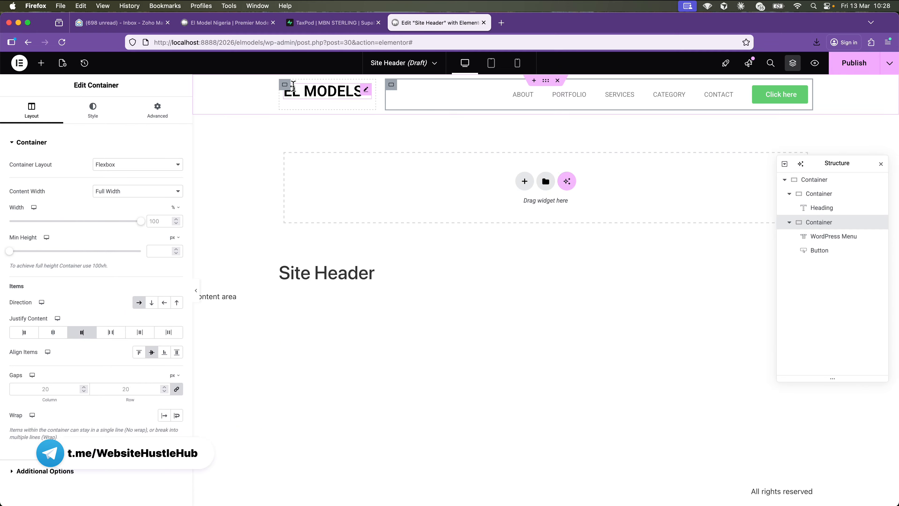
left_click(230, 26)
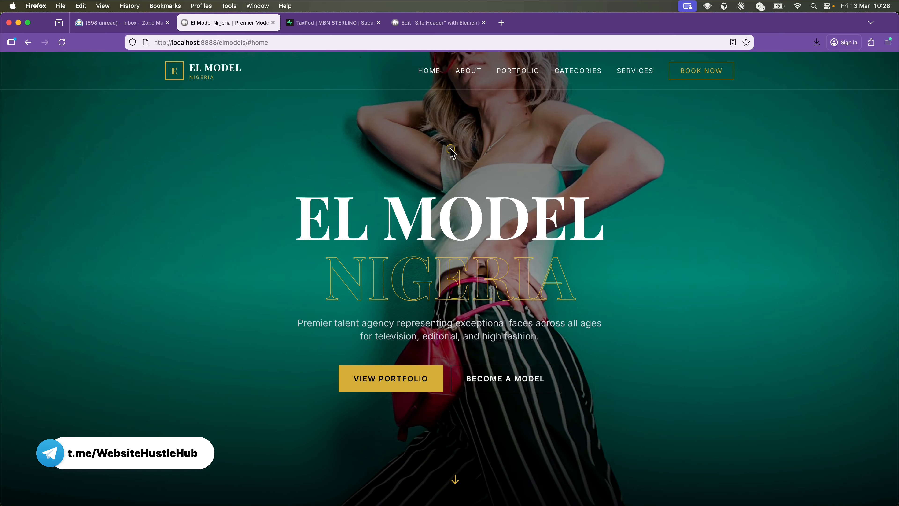
left_click(436, 26)
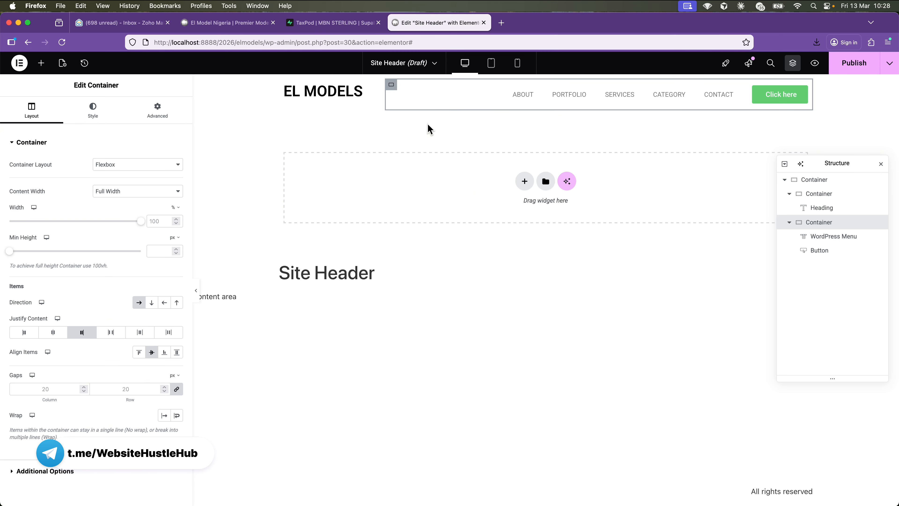
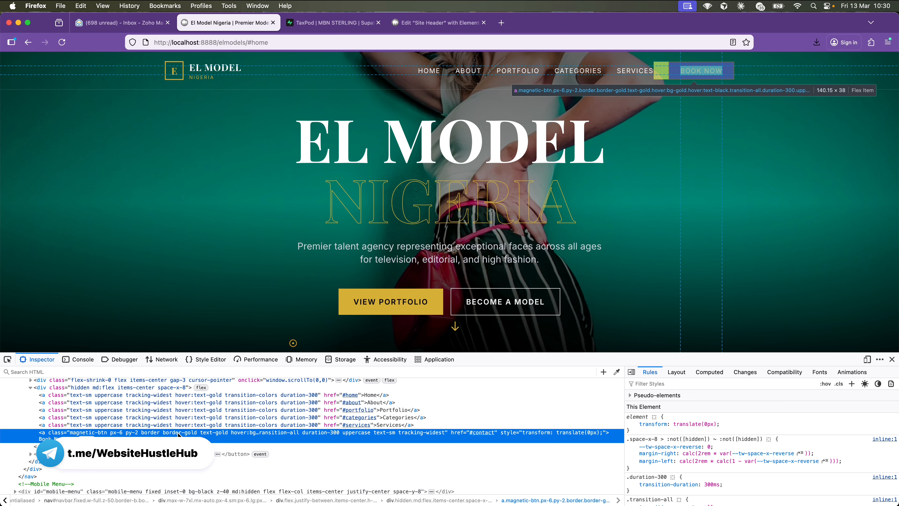
Examine the reference BOOK NOW button's CSS rules for spacing, font size, border and gold colors, and return to the Site Header editor.
scroll(703, 439, "down", 5)
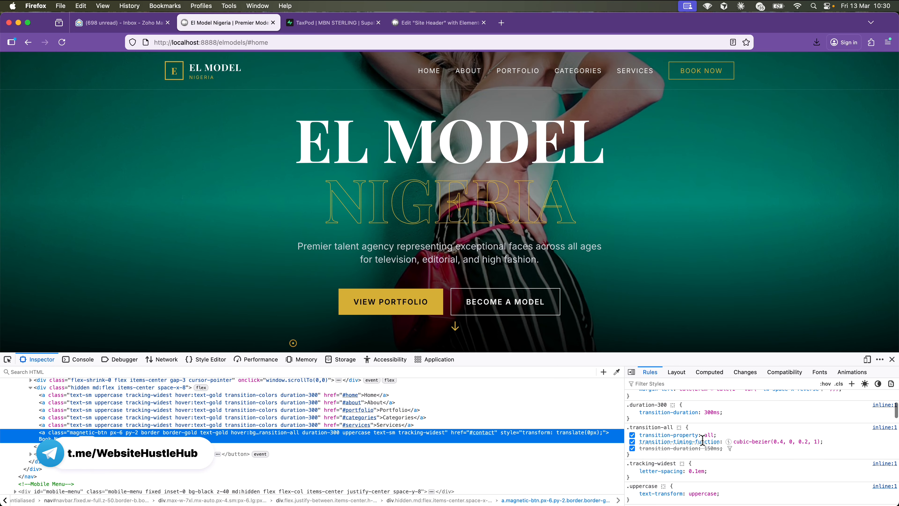
scroll(702, 439, "down", 1)
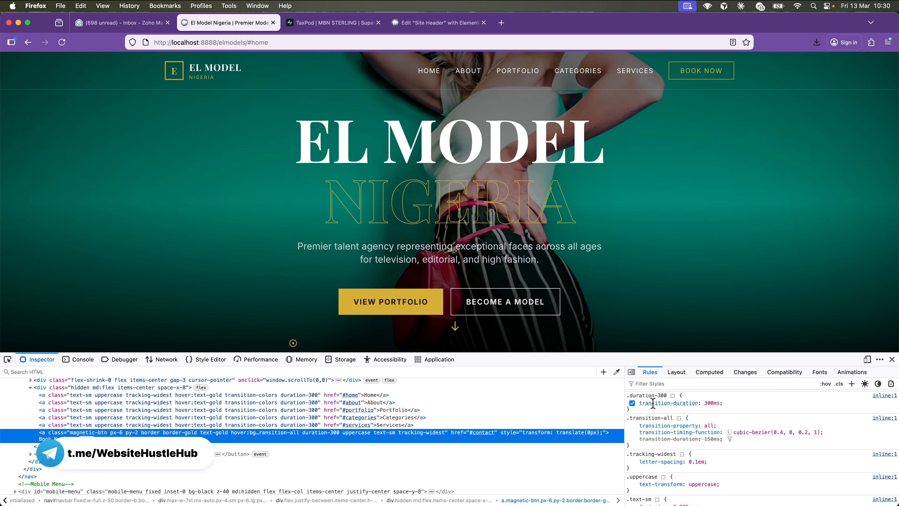
scroll(658, 414, "down", 6)
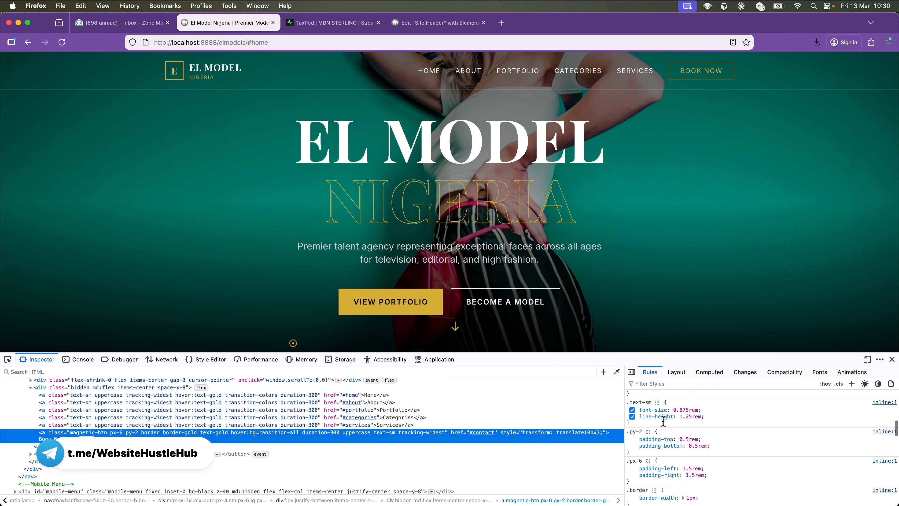
scroll(663, 420, "down", 10)
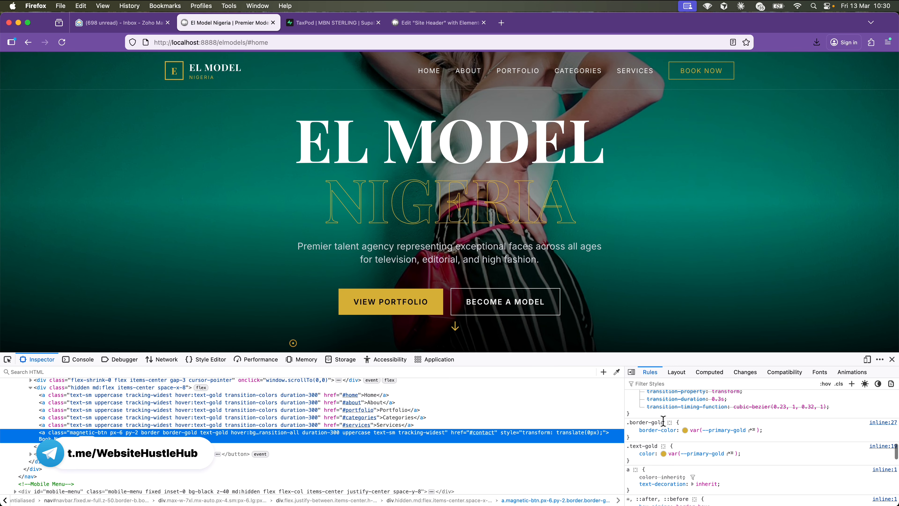
scroll(663, 420, "down", 1)
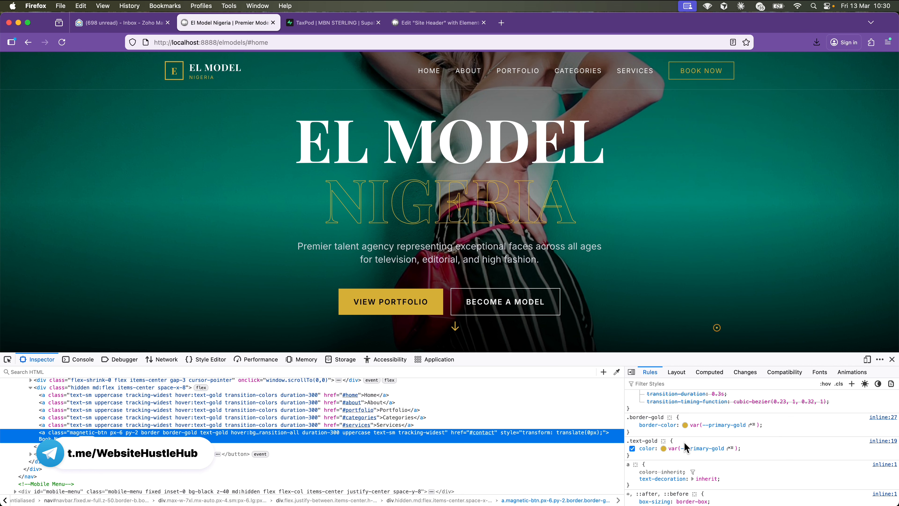
left_click(684, 424)
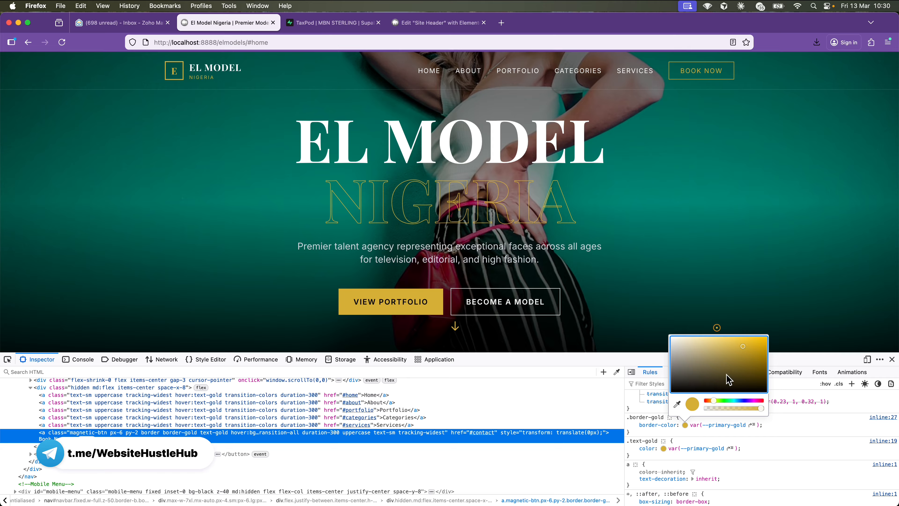
left_click(663, 447)
left_click(664, 448)
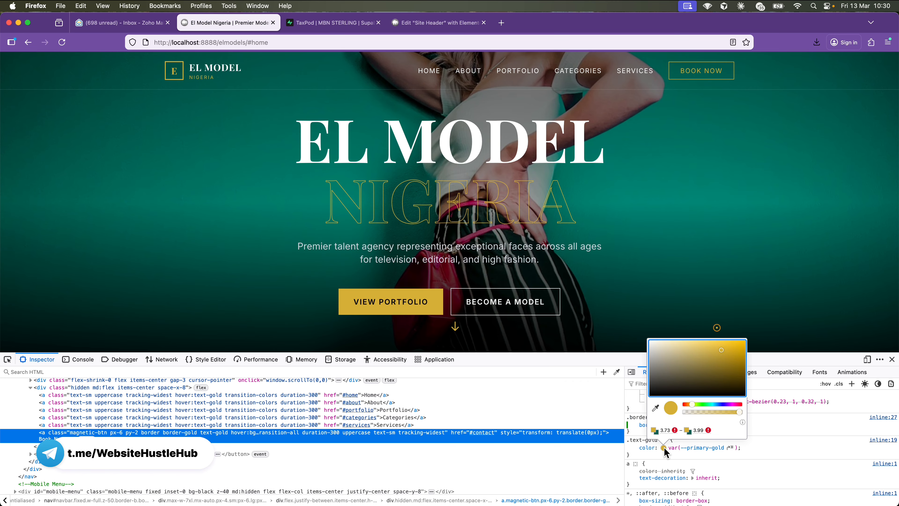
left_click(427, 19)
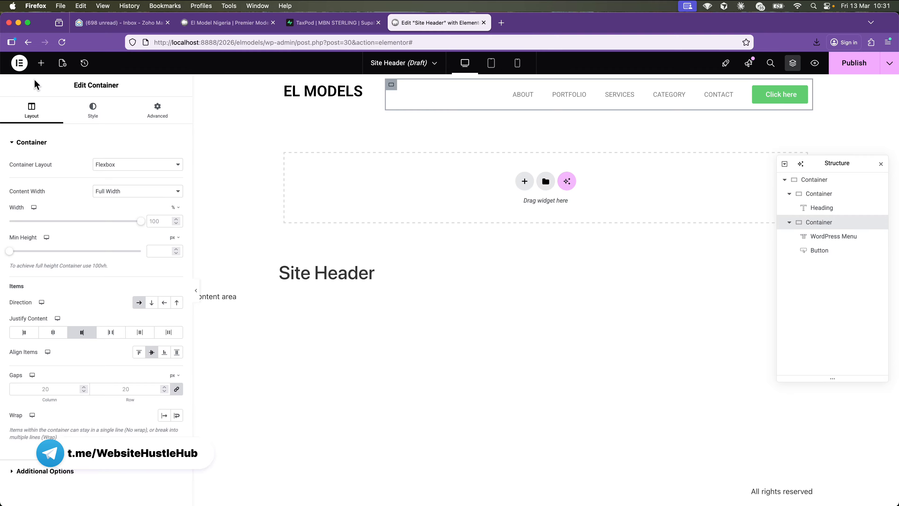
Open the site's Global Colors settings and change the Primary color to near-black #020303.
left_click(19, 63)
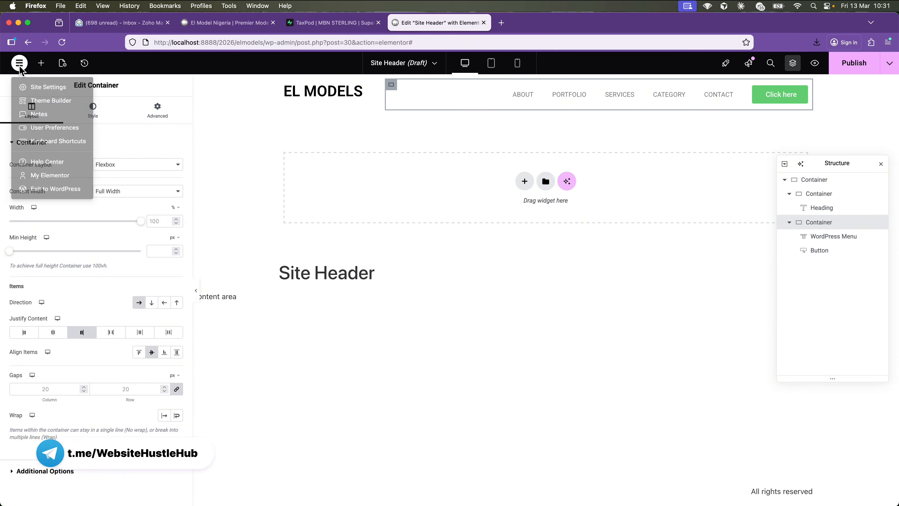
left_click(42, 86)
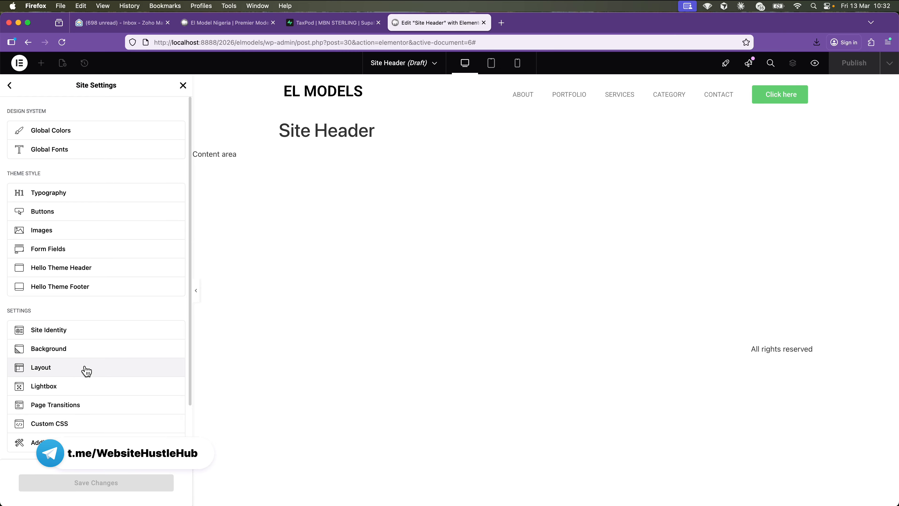
scroll(86, 372, "down", 2)
scroll(86, 370, "up", 2)
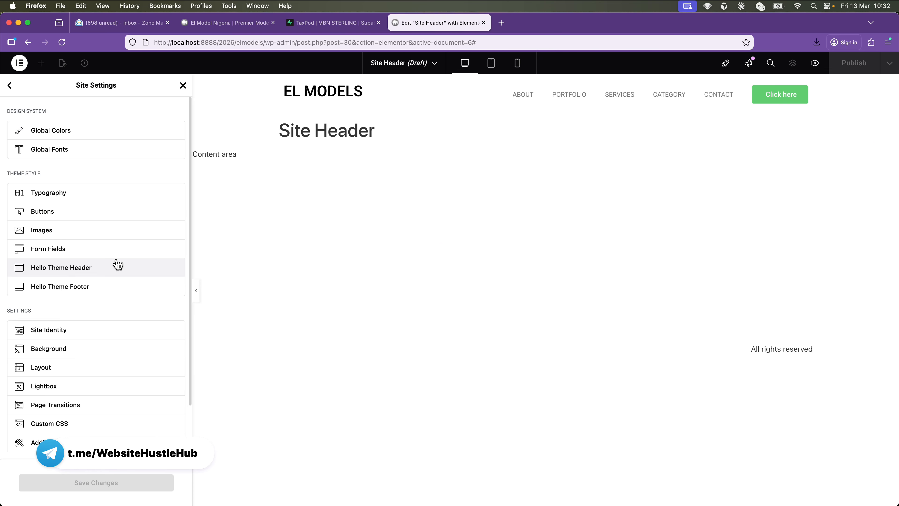
left_click(79, 136)
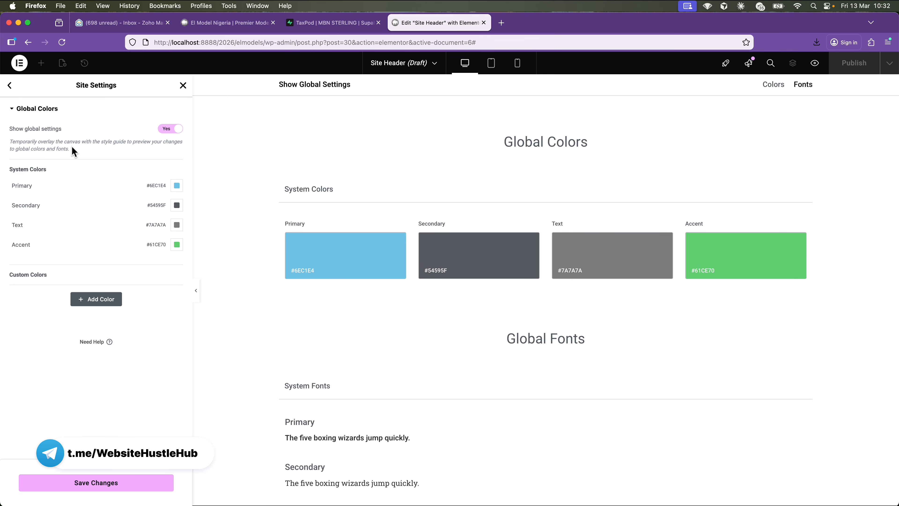
left_click(176, 190)
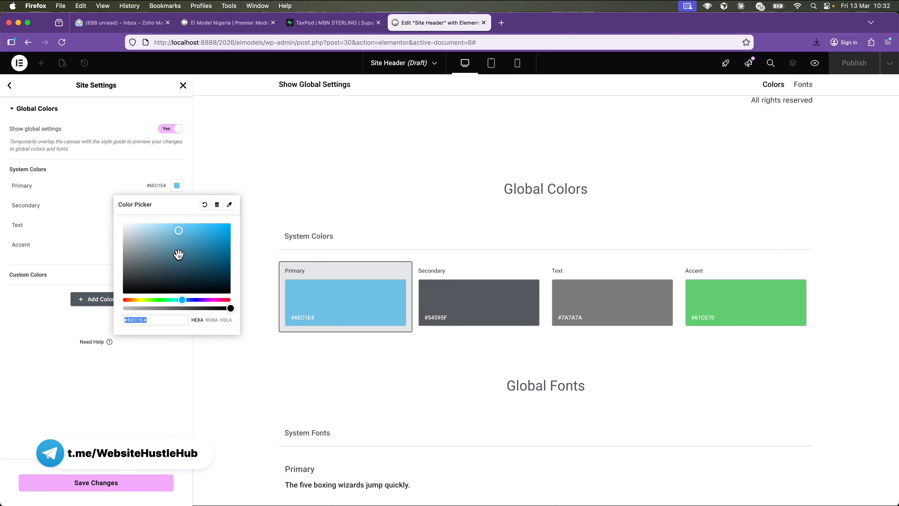
left_click_drag(176, 274, 160, 292)
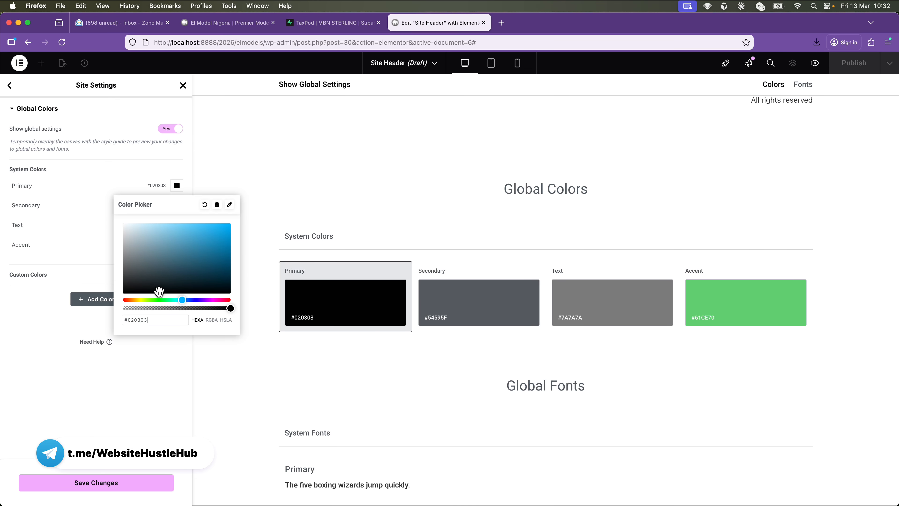
left_click(69, 244)
Set the Accent global color to #D4AF37, copied from the primary-gold variable in the reference site's root CSS.
left_click(176, 245)
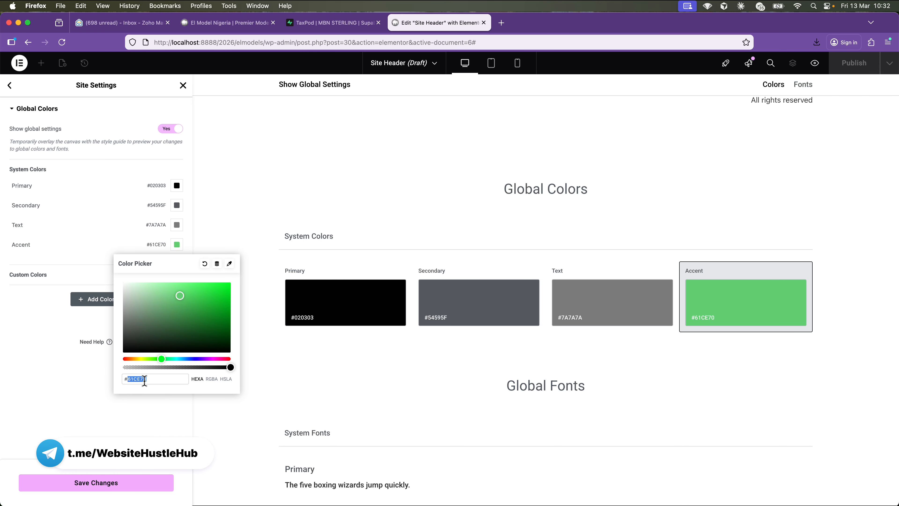
left_click_drag(144, 380, 152, 381)
left_click(245, 25)
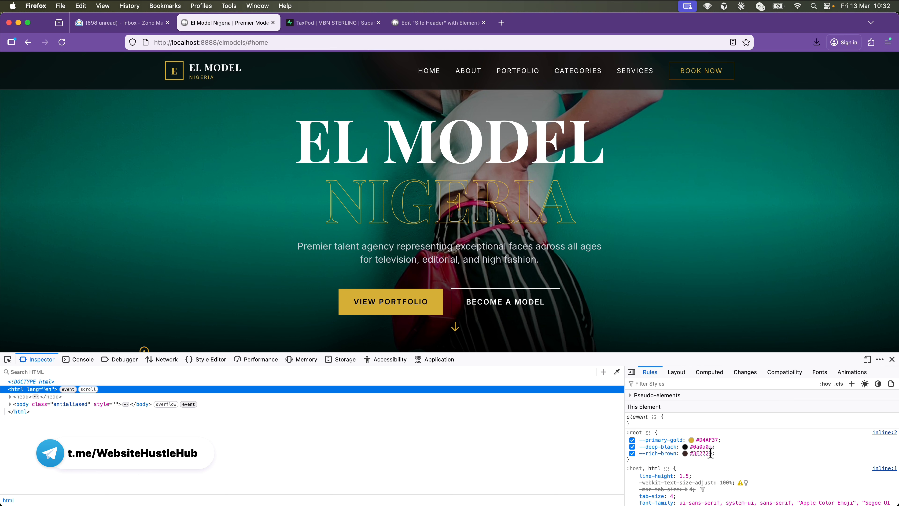
left_click(704, 440)
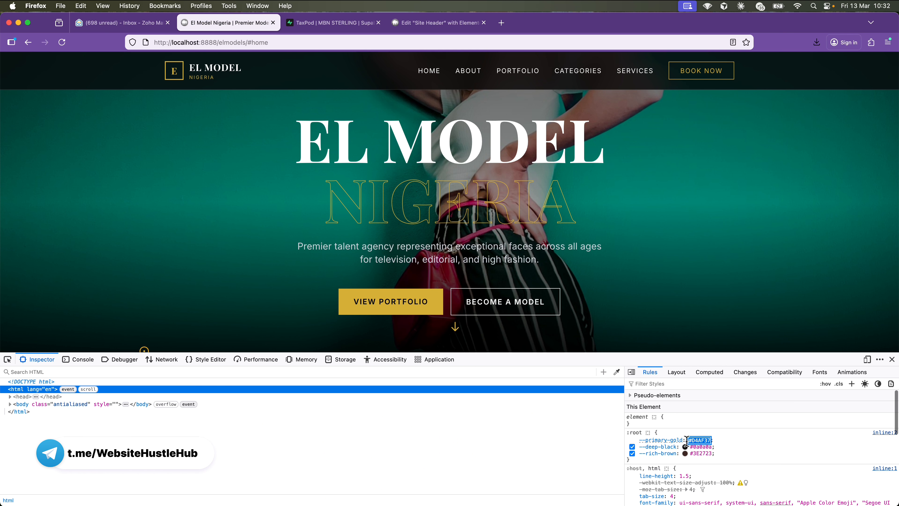
left_click(742, 445)
left_click(710, 440)
key("super+c")
left_click(407, 23)
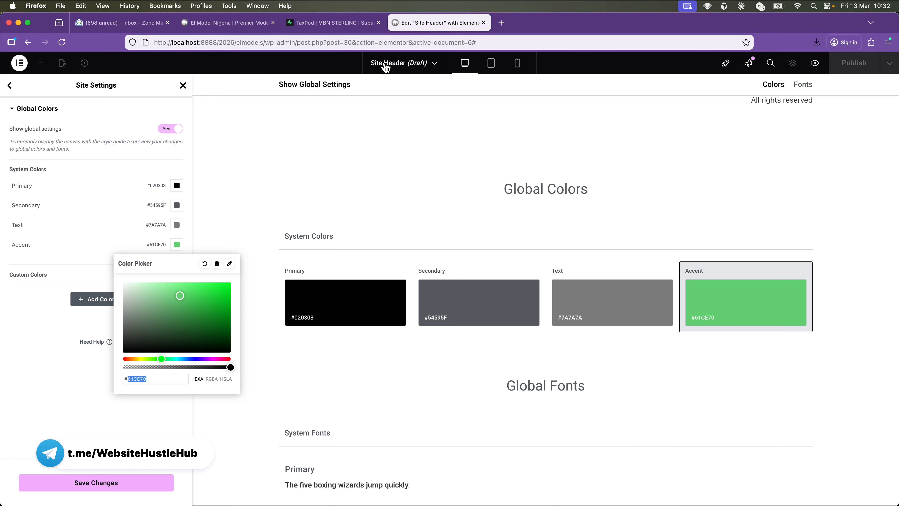
triple_click(152, 379)
key("super+v")
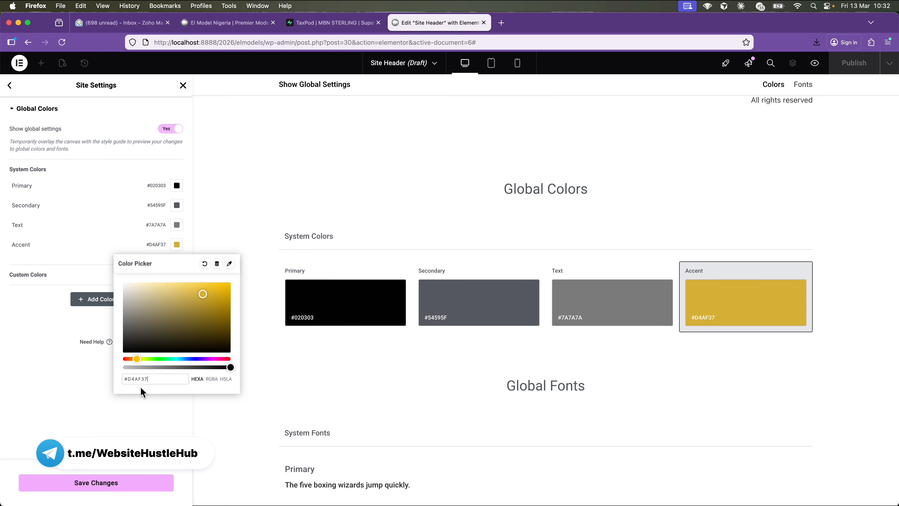
left_click(133, 401)
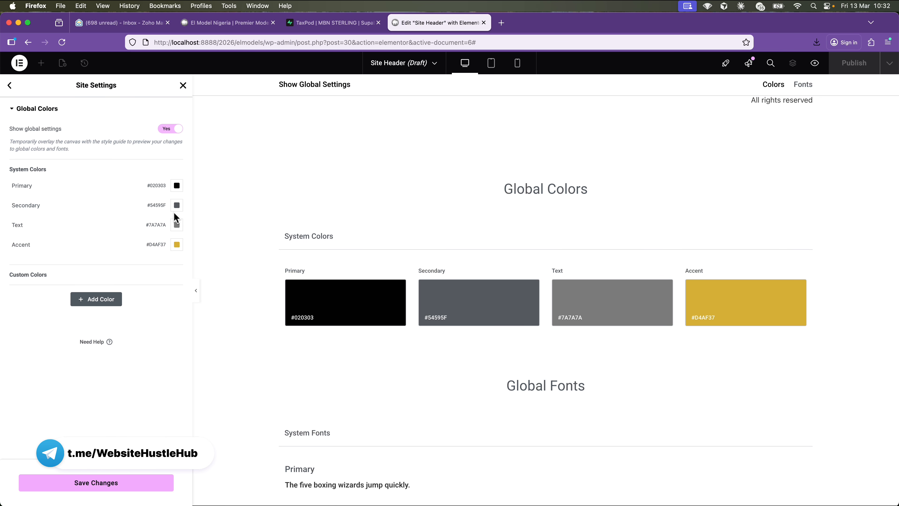
Set the Text global color to white #FFFFFF and save the site settings.
left_click(177, 225)
left_click_drag(148, 323, 118, 265)
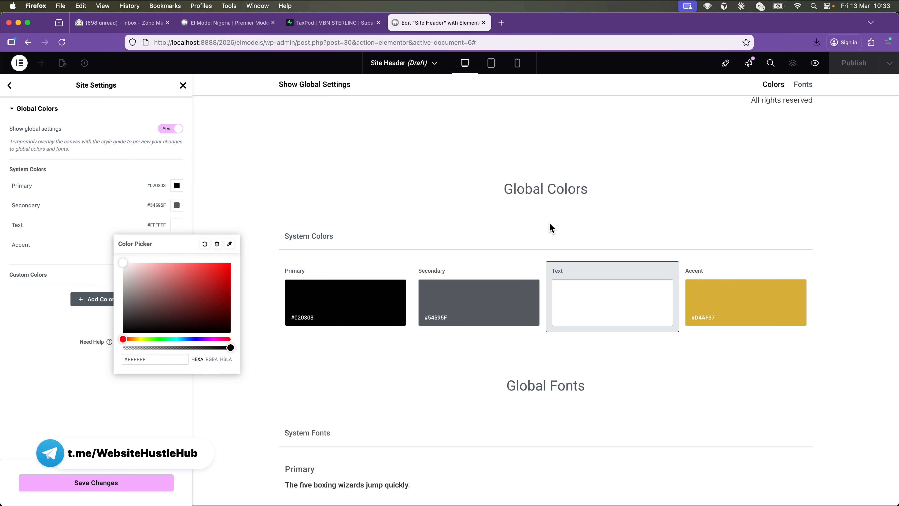
left_click(109, 371)
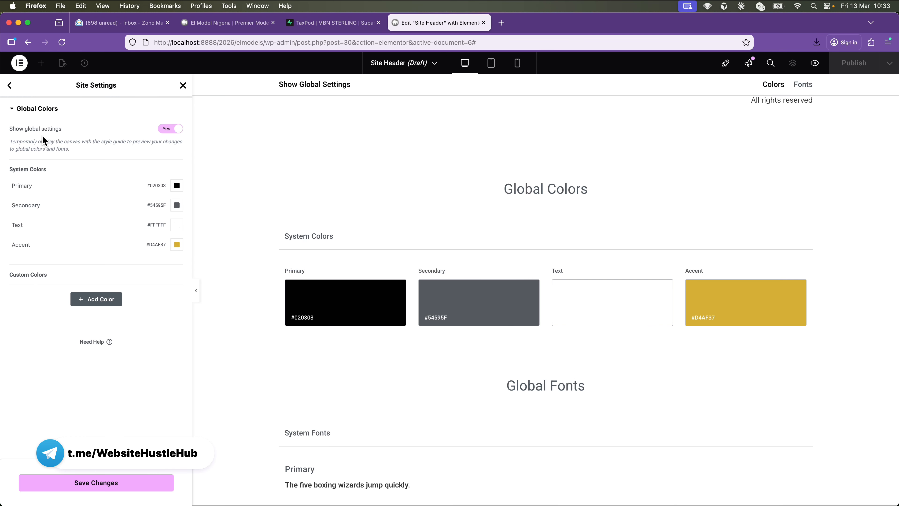
left_click(117, 484)
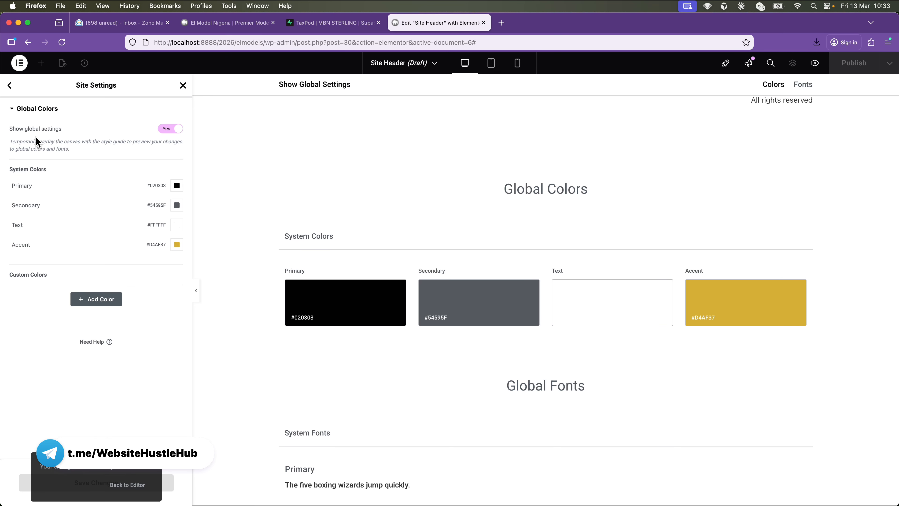
Open Global Fonts, then inspect the reference hero title's CSS rules for its font family and return to the editor.
left_click(8, 85)
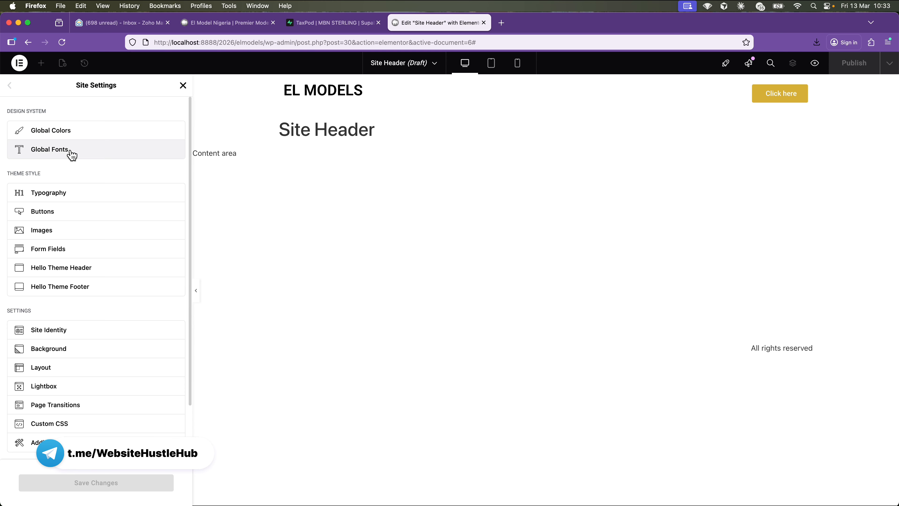
left_click(56, 149)
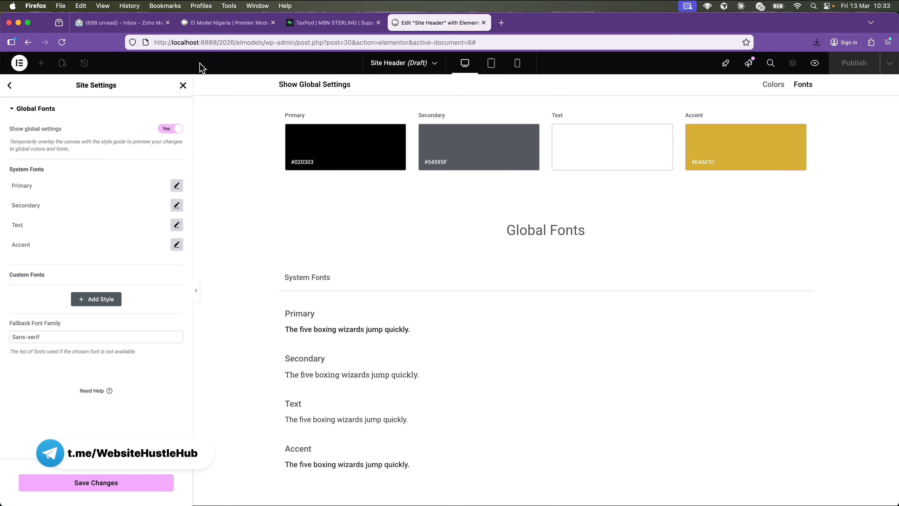
left_click(221, 23)
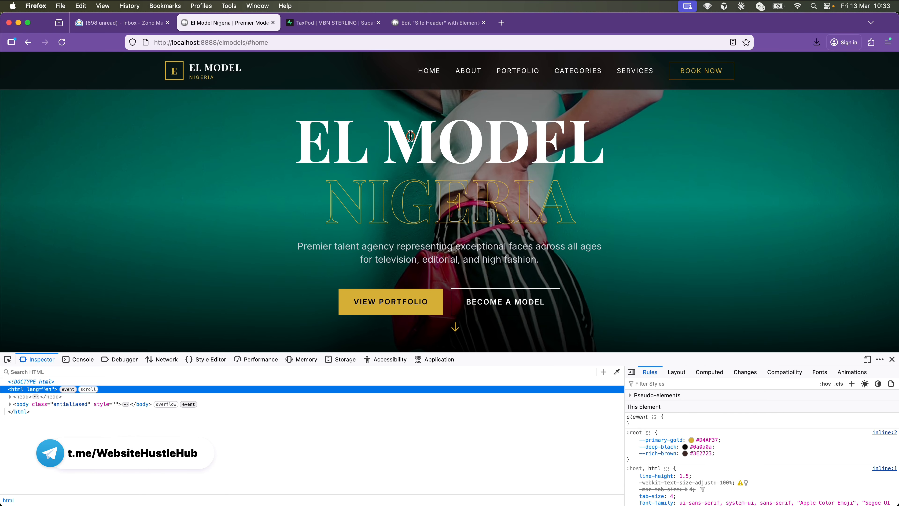
right_click(477, 143)
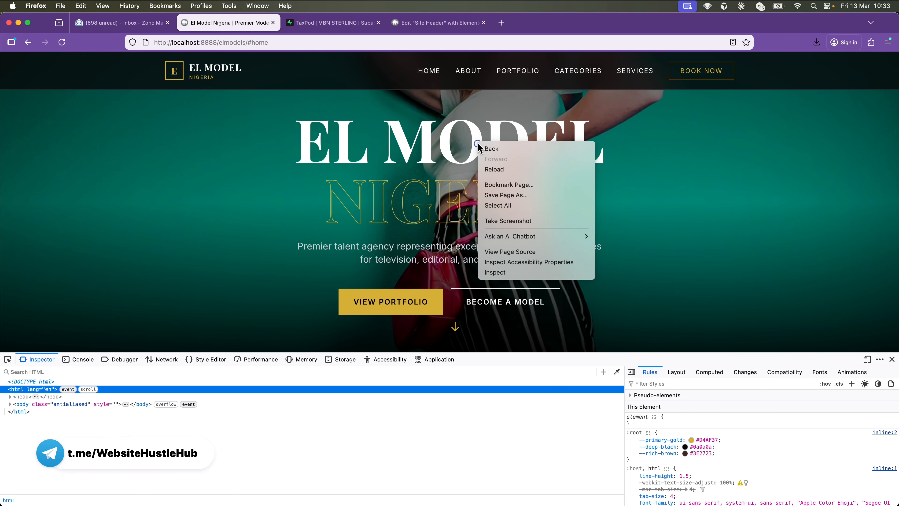
left_click(499, 270)
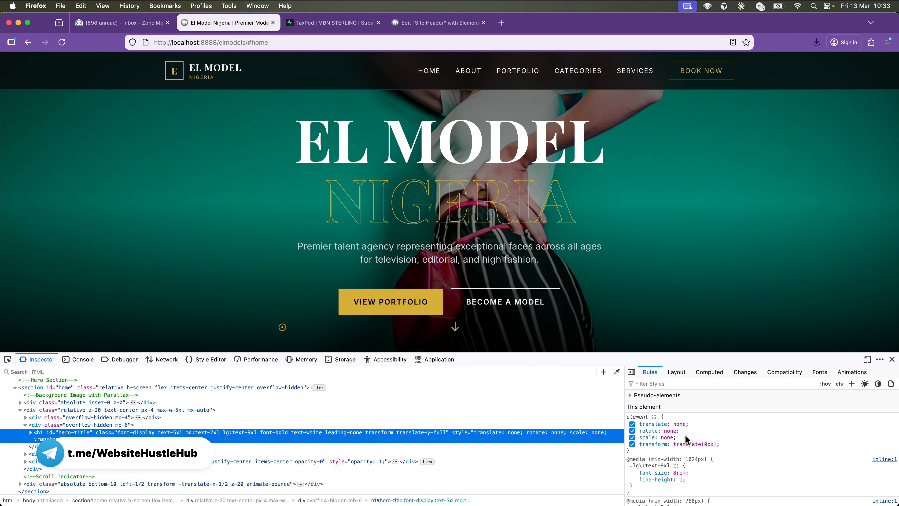
scroll(687, 440, "down", 4)
scroll(685, 436, "down", 6)
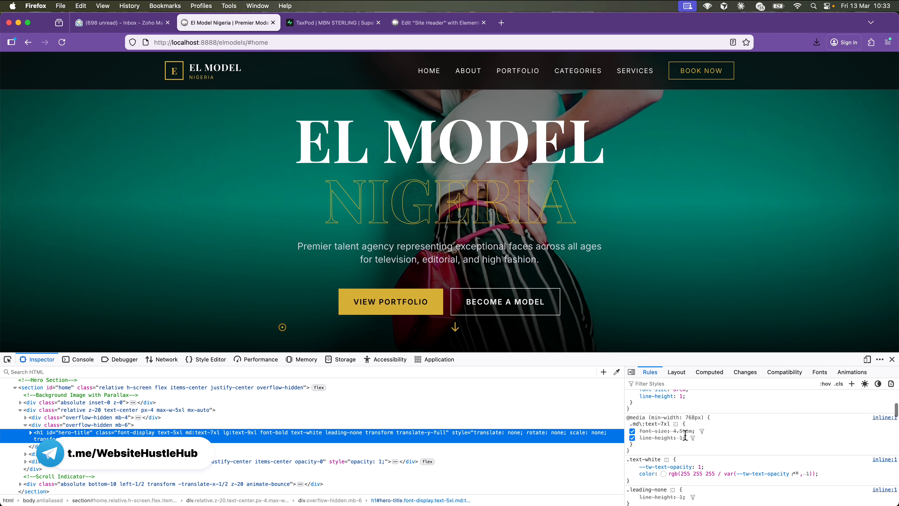
scroll(686, 440, "down", 5)
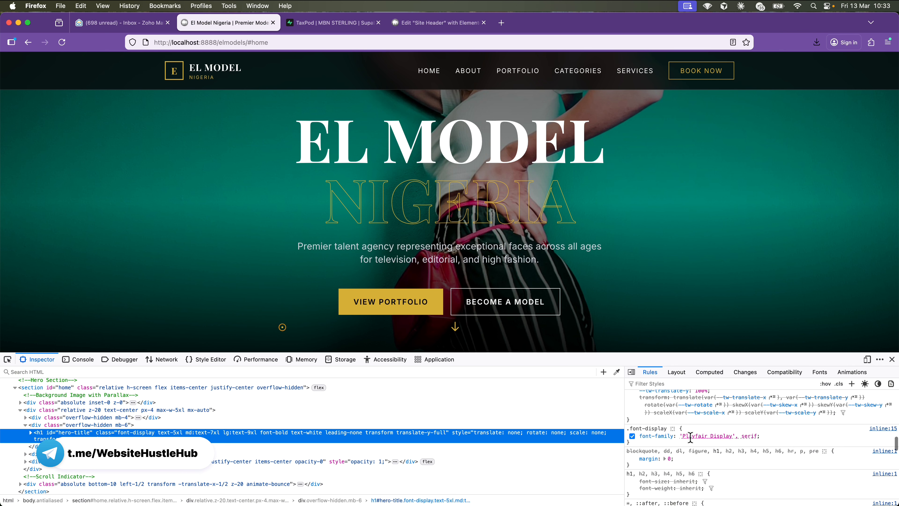
mouse_move(692, 438)
left_click(440, 23)
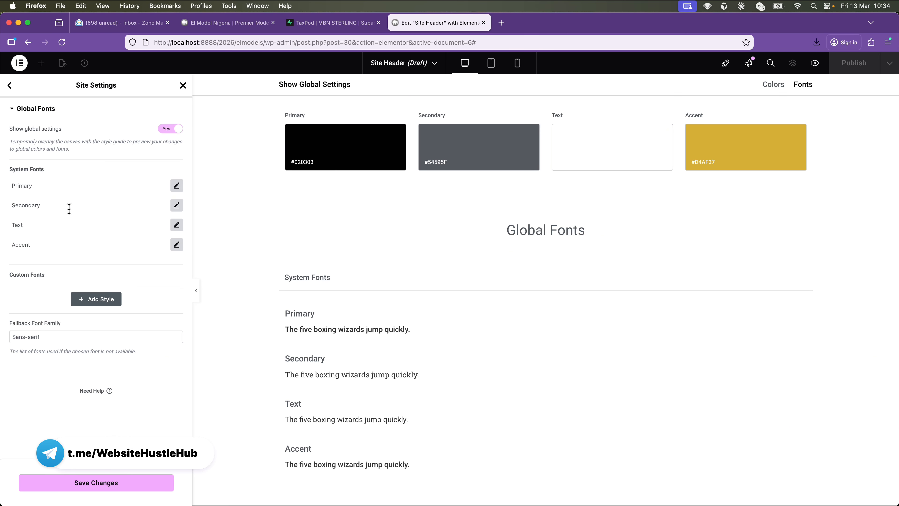
Set the Secondary global font's family to Playfair Display and save the site settings.
left_click(177, 205)
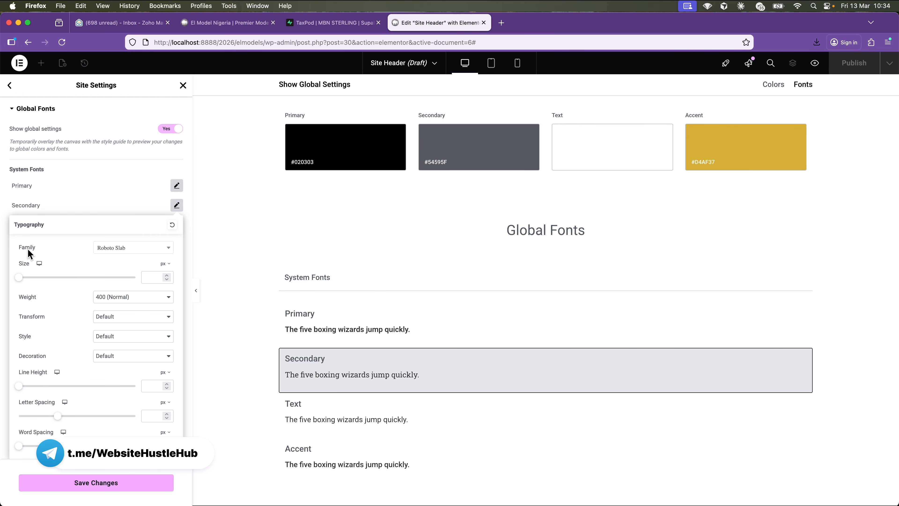
left_click(143, 254)
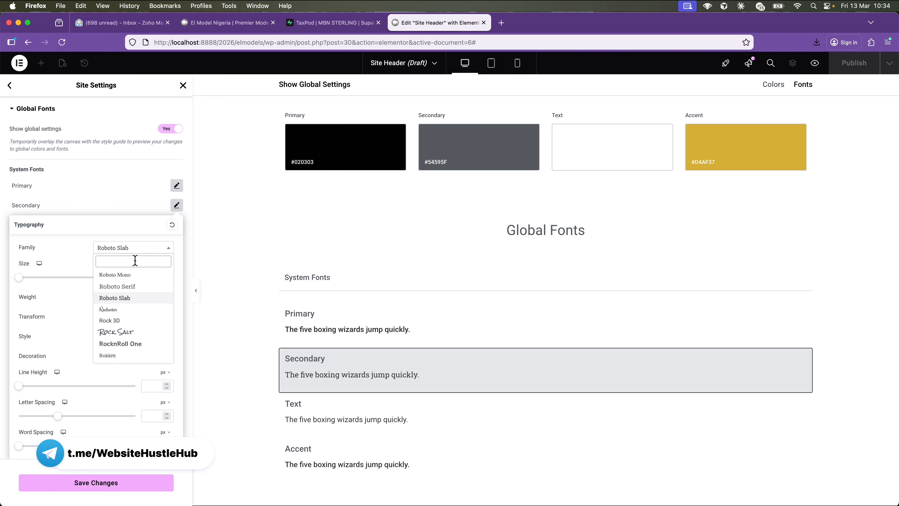
type("pla")
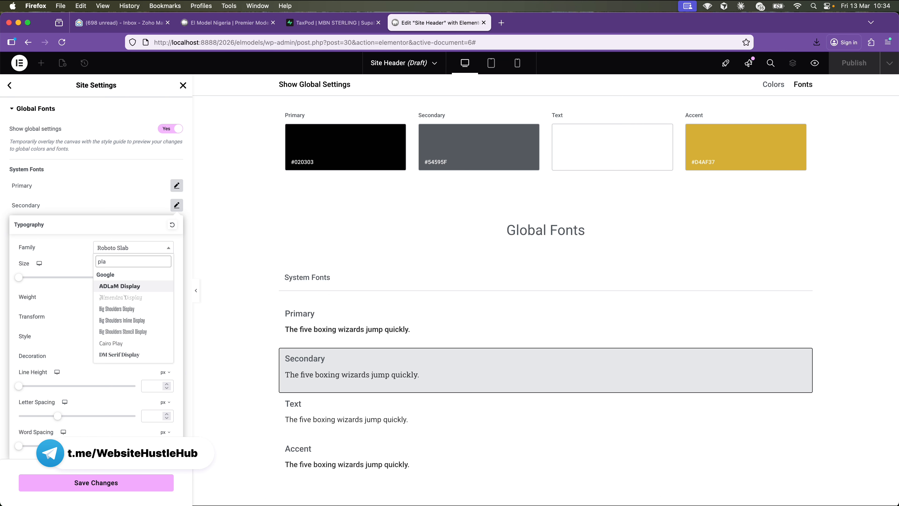
type("yfa")
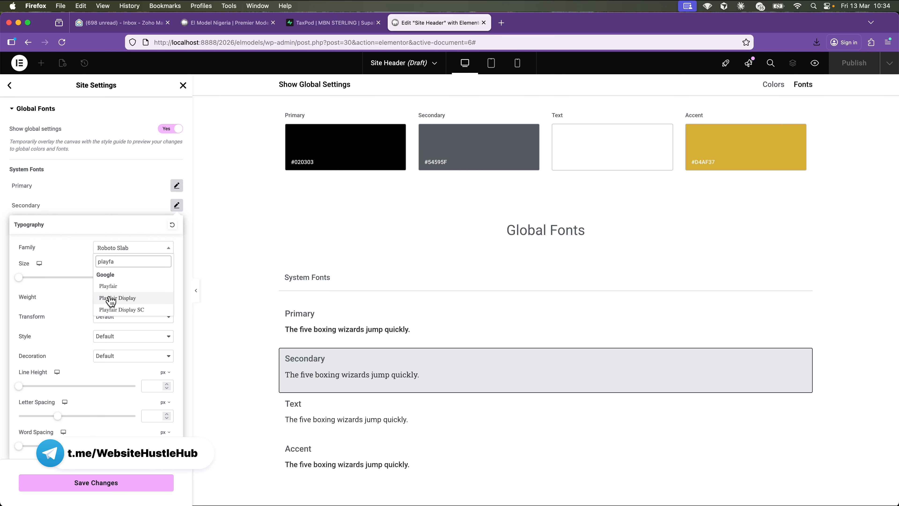
left_click(129, 303)
left_click(164, 263)
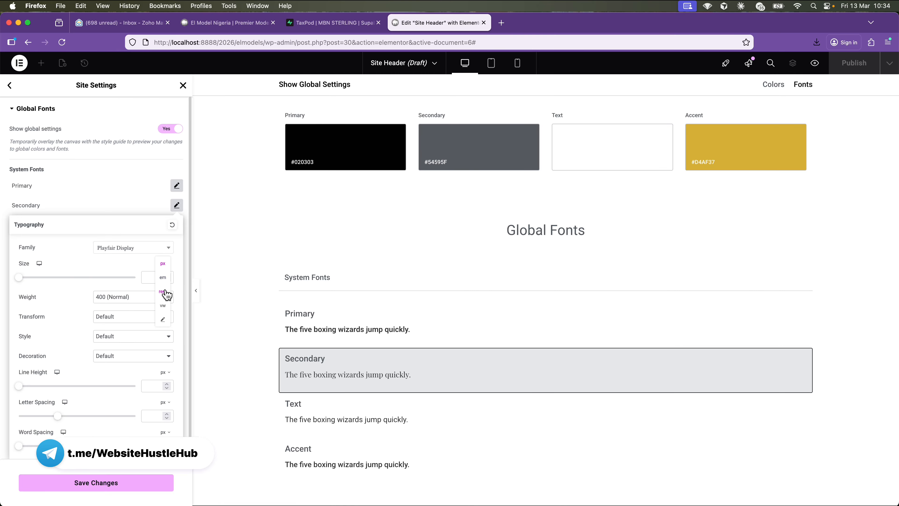
left_click(163, 278)
left_click(96, 487)
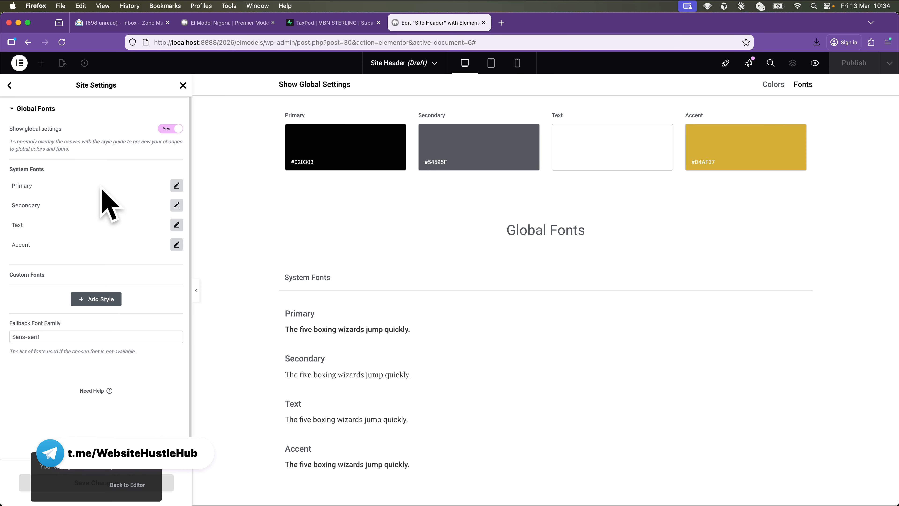
Inspect the reference hero description paragraph's inherited CSS rules for the body font family.
left_click(207, 25)
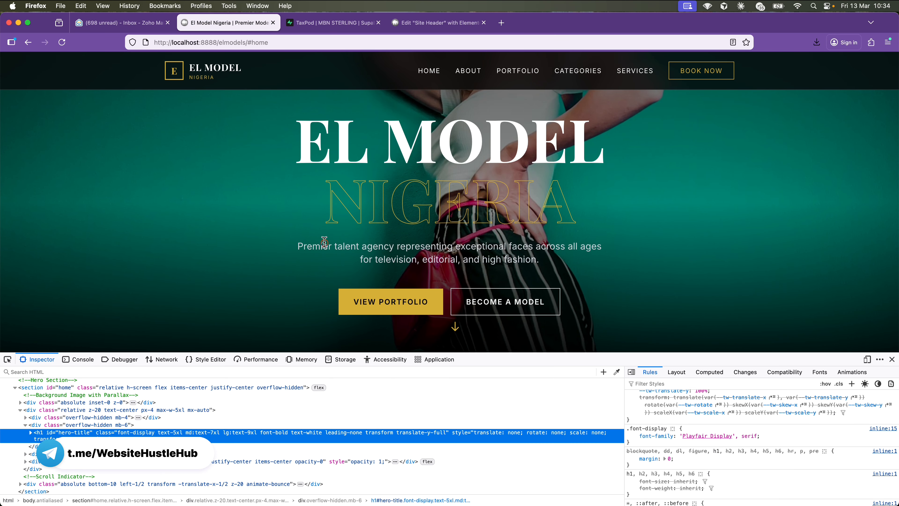
right_click(365, 246)
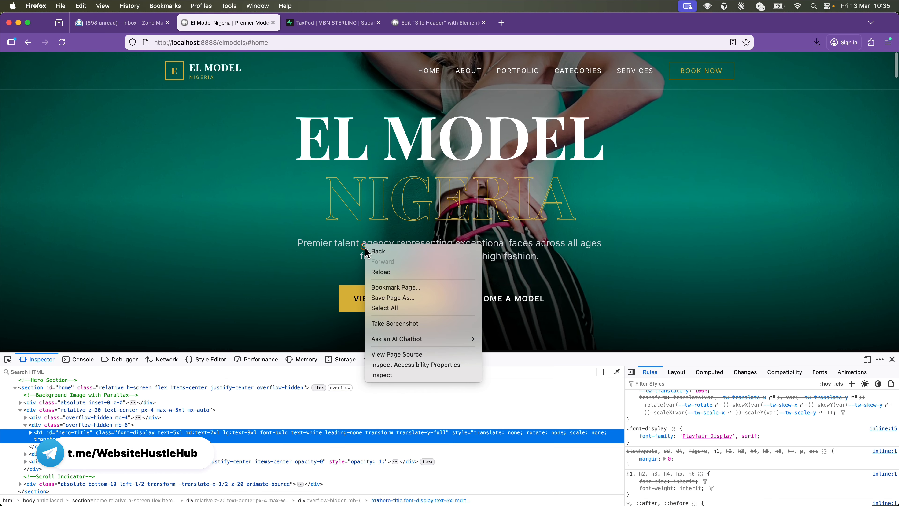
left_click(396, 375)
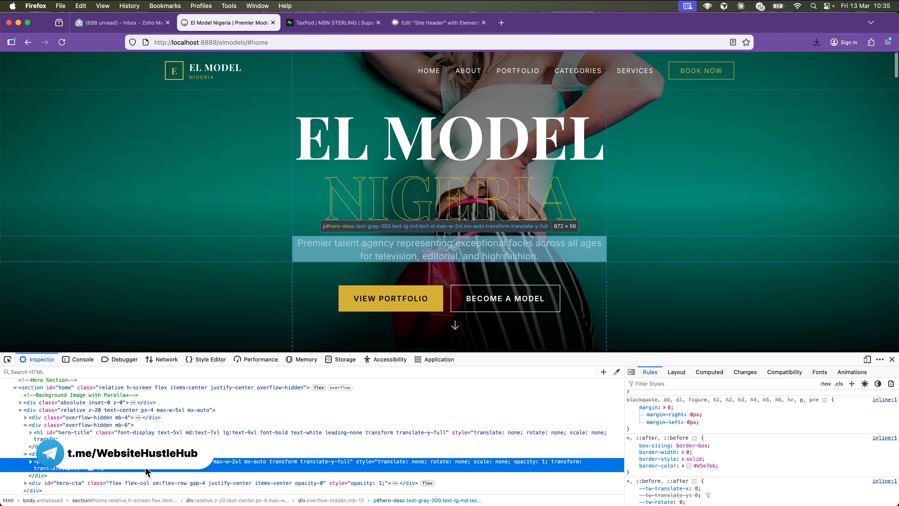
scroll(694, 448, "down", 10)
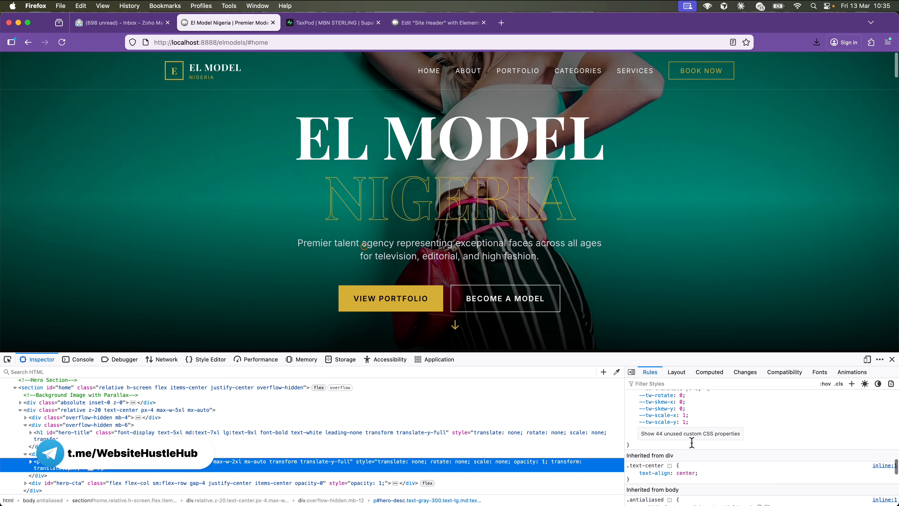
scroll(694, 448, "down", 5)
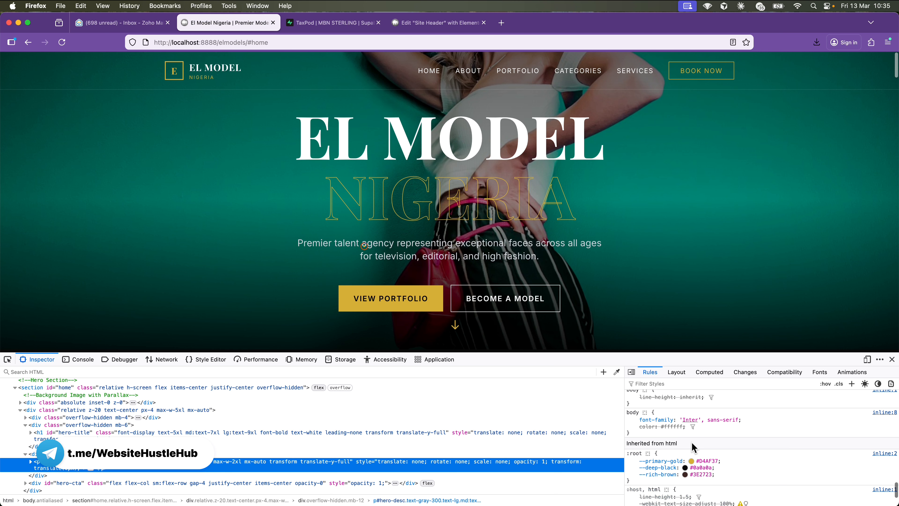
mouse_move(691, 422)
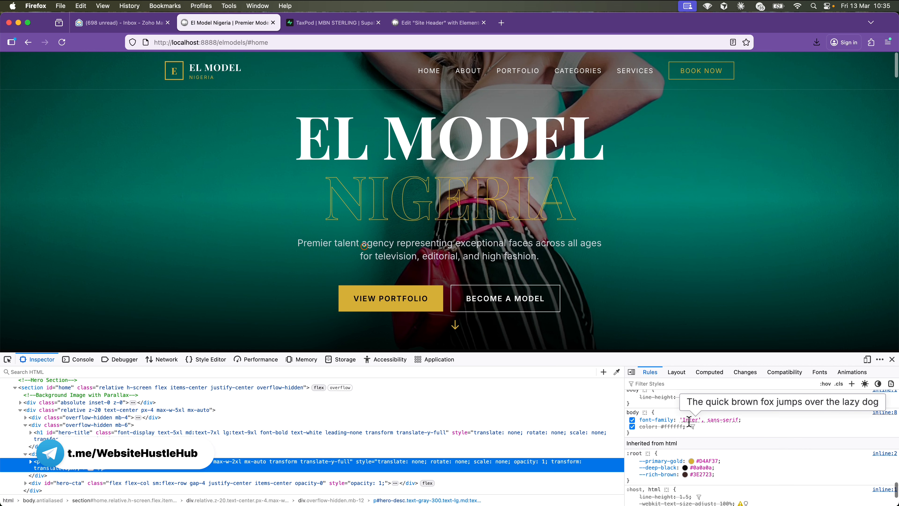
Set the Primary global font's family to Inter with its size unit in em, save the site settings and close them.
left_click(442, 23)
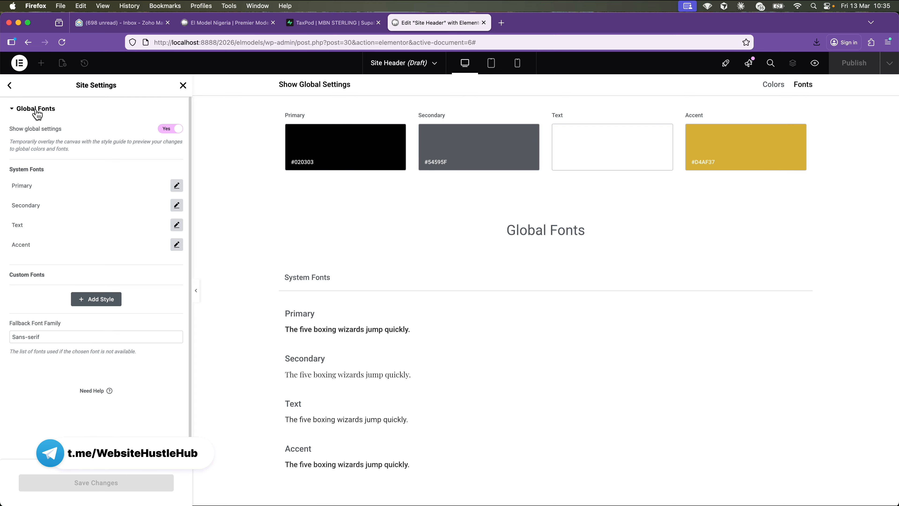
left_click(177, 186)
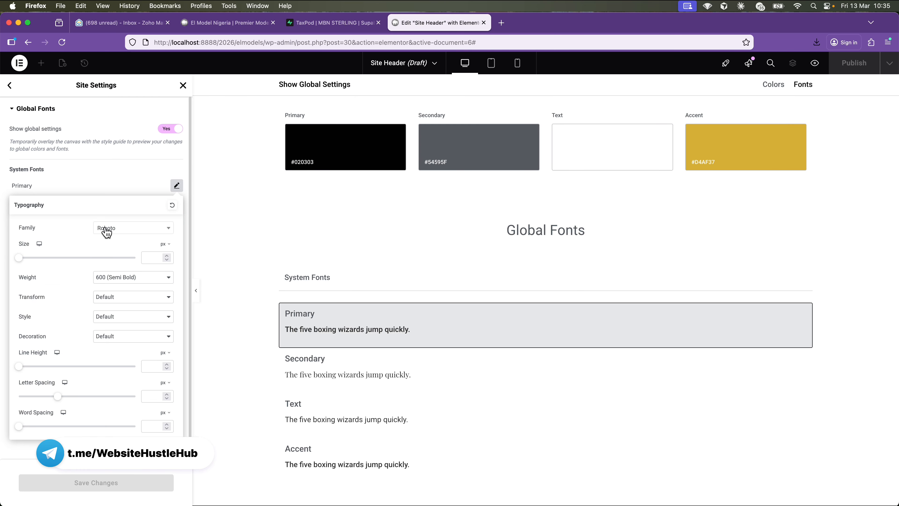
left_click(122, 229)
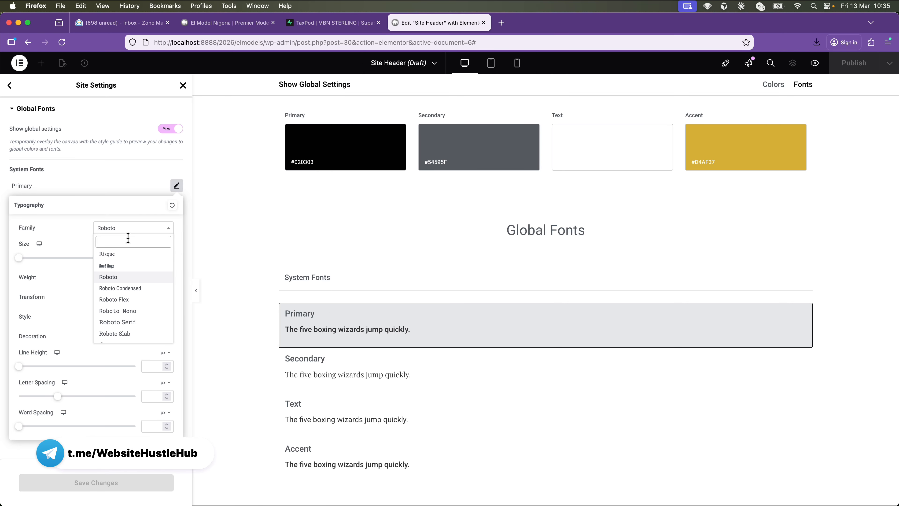
type("Inter")
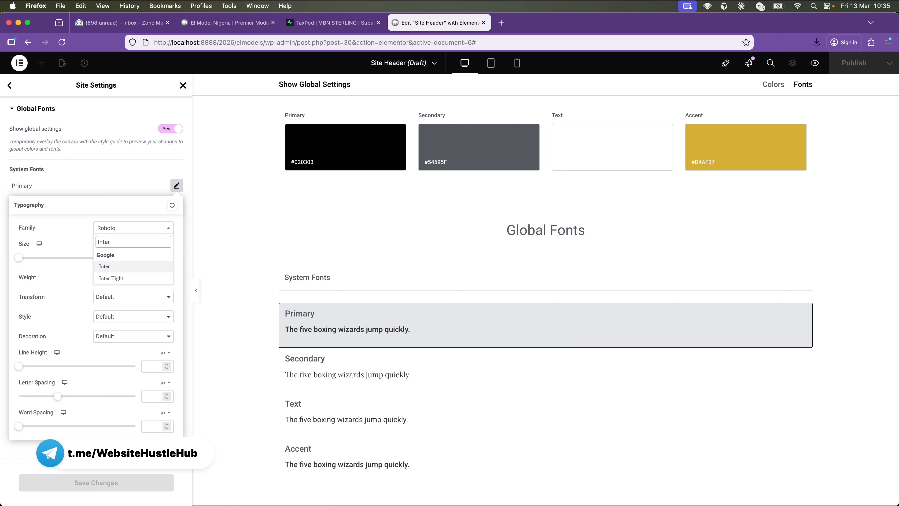
left_click(122, 267)
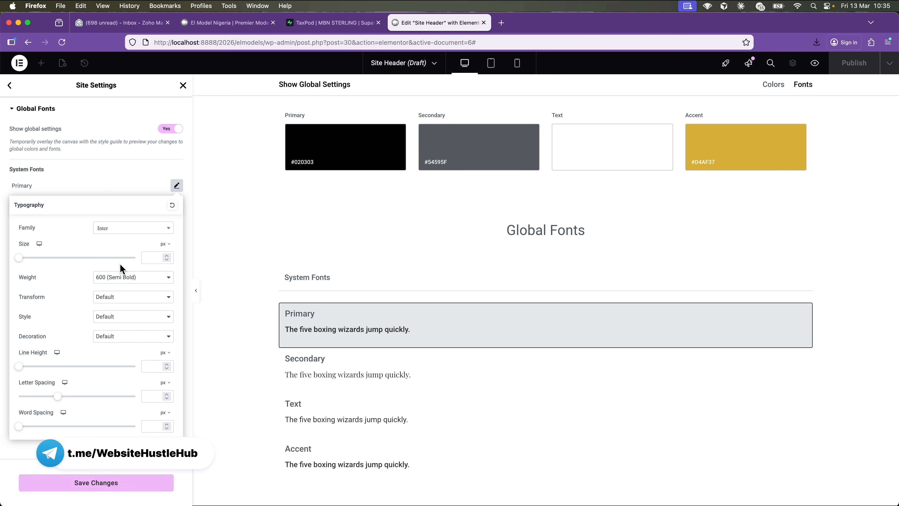
left_click(164, 245)
left_click(166, 255)
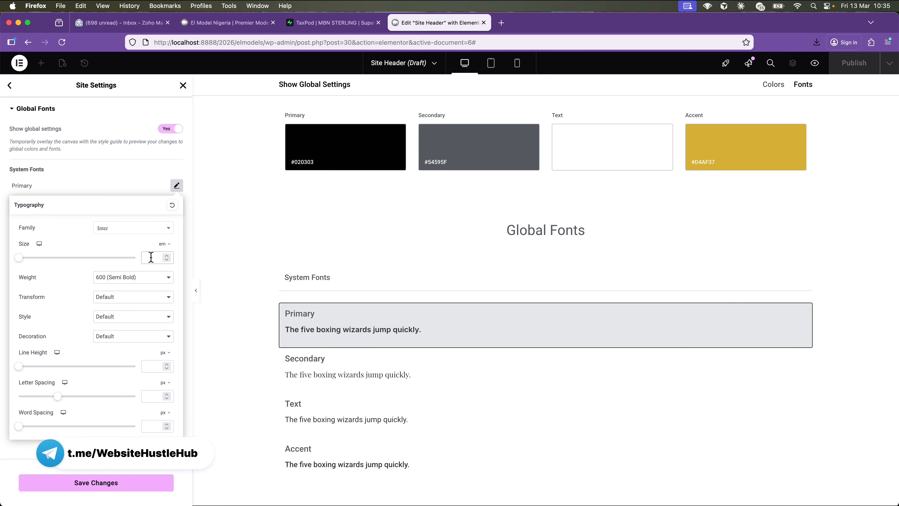
left_click(145, 192)
left_click(102, 483)
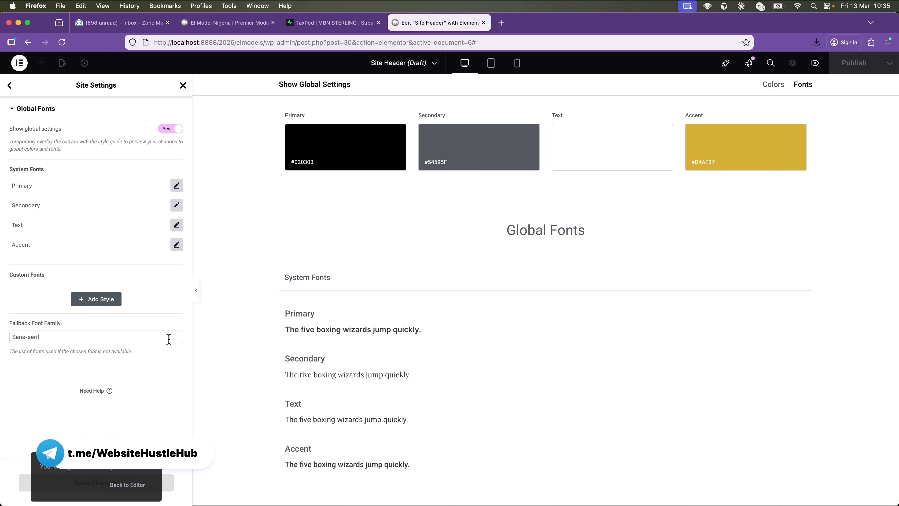
left_click(183, 86)
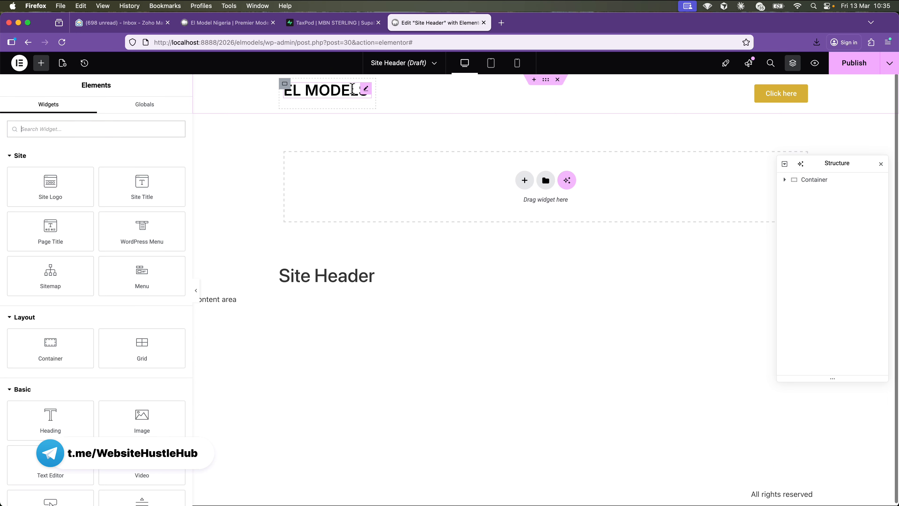
Apply the Secondary global font to the EL MODELS heading in the header.
left_click(367, 90)
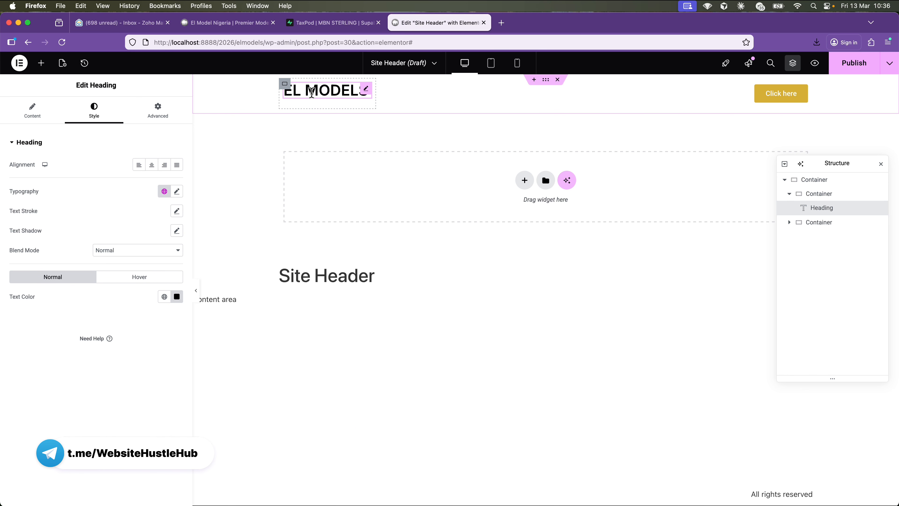
left_click(170, 195)
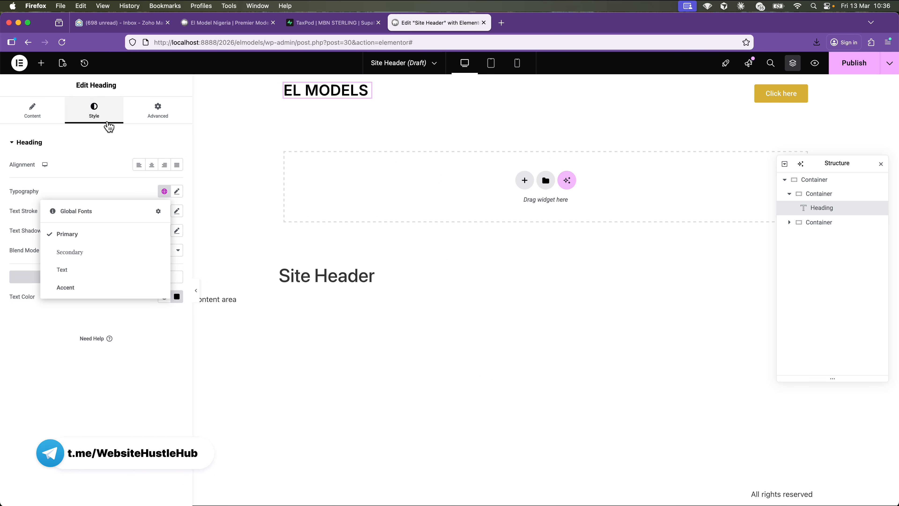
left_click(113, 252)
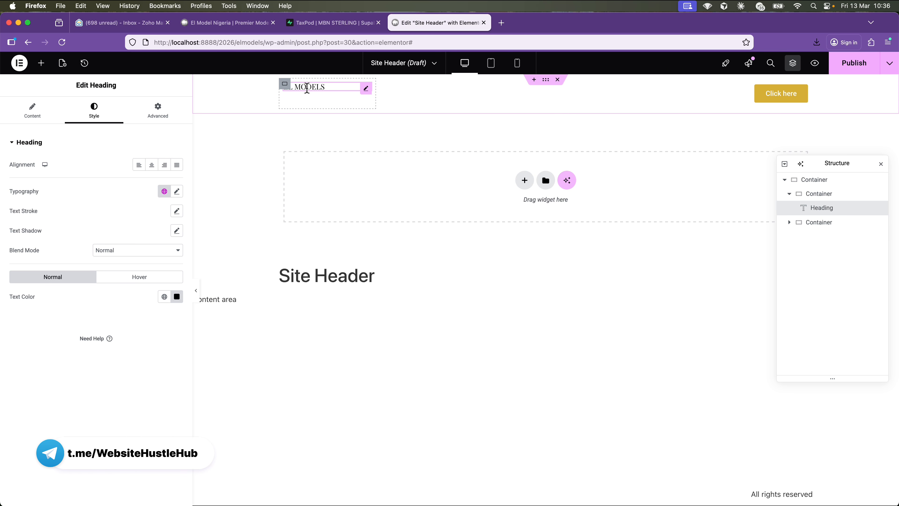
Customize the EL MODELS heading's typography with size 2 and weight 800 (Extra Bold).
left_click(177, 195)
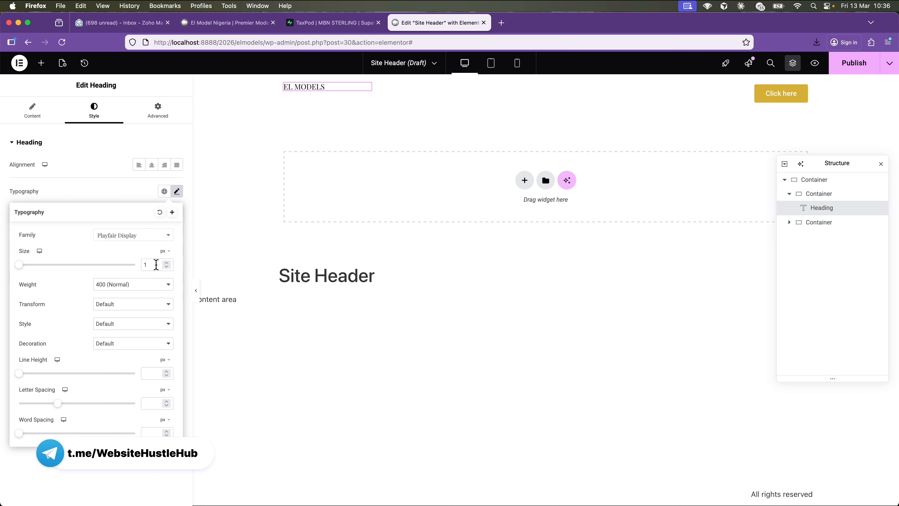
left_click(167, 262)
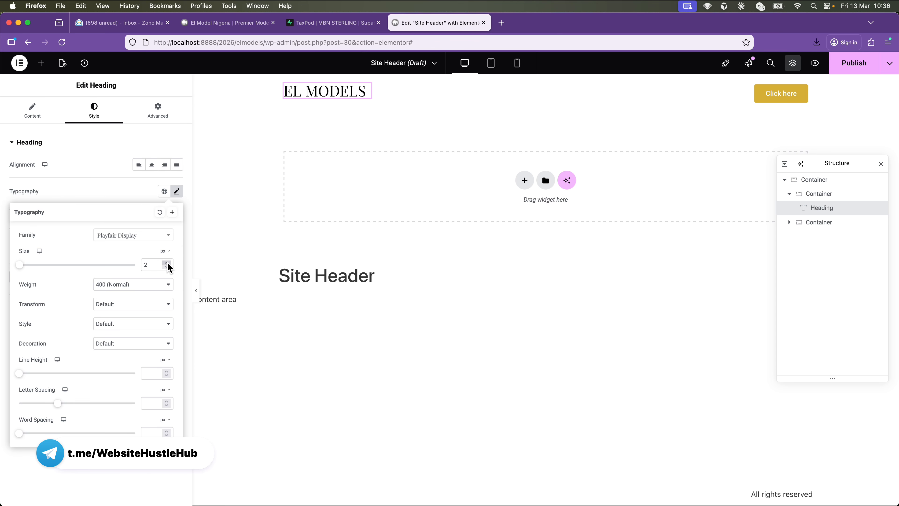
left_click(151, 284)
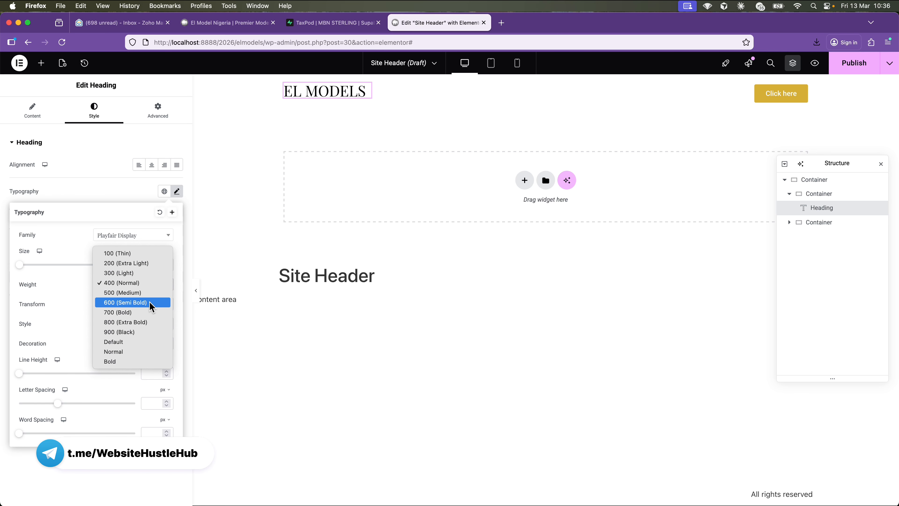
left_click(146, 321)
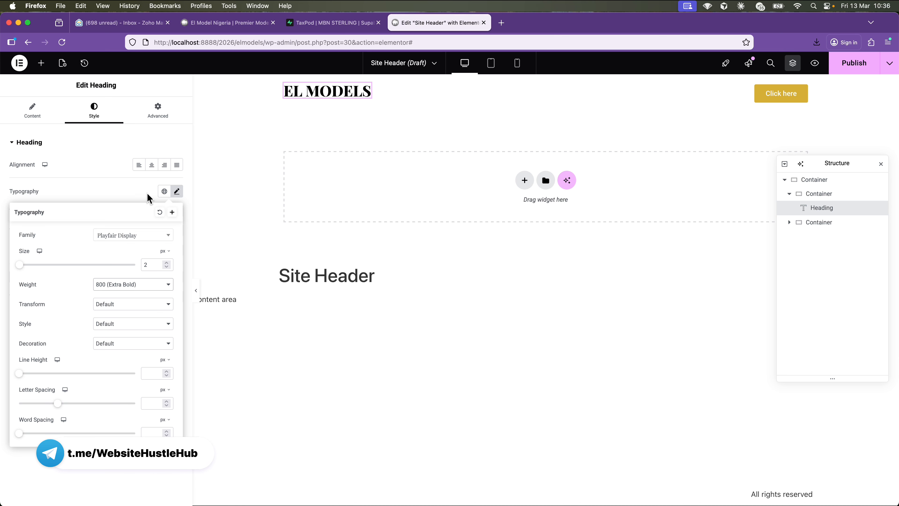
left_click(131, 195)
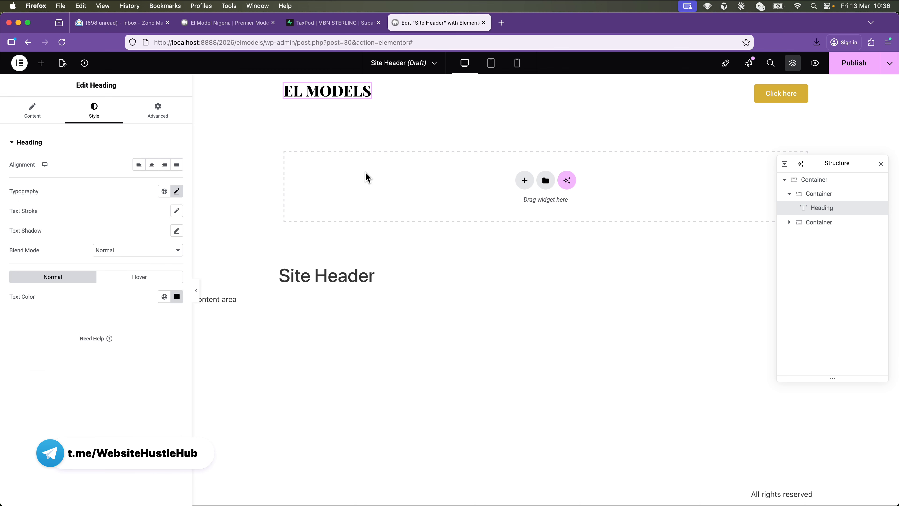
Give the whole site a classic background in the site settings, with the dark color #0E0A0A.
scroll(366, 173, "down", 1)
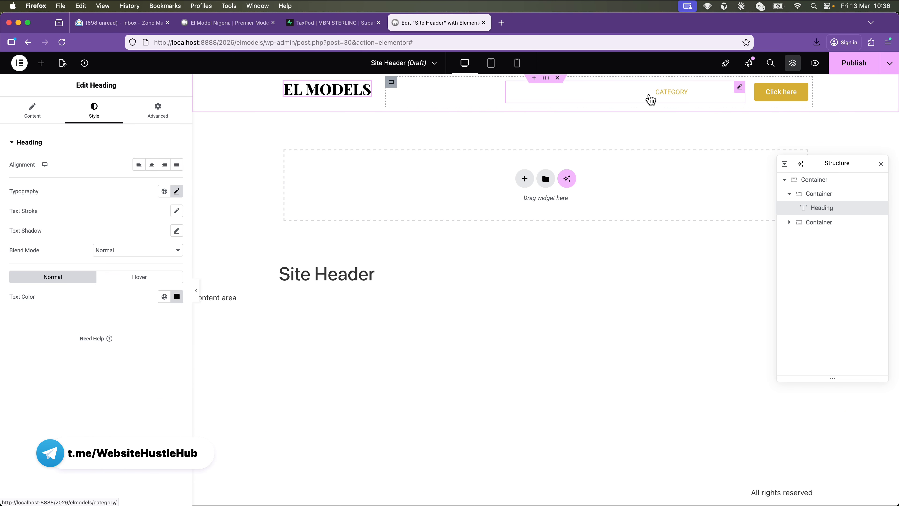
left_click(19, 64)
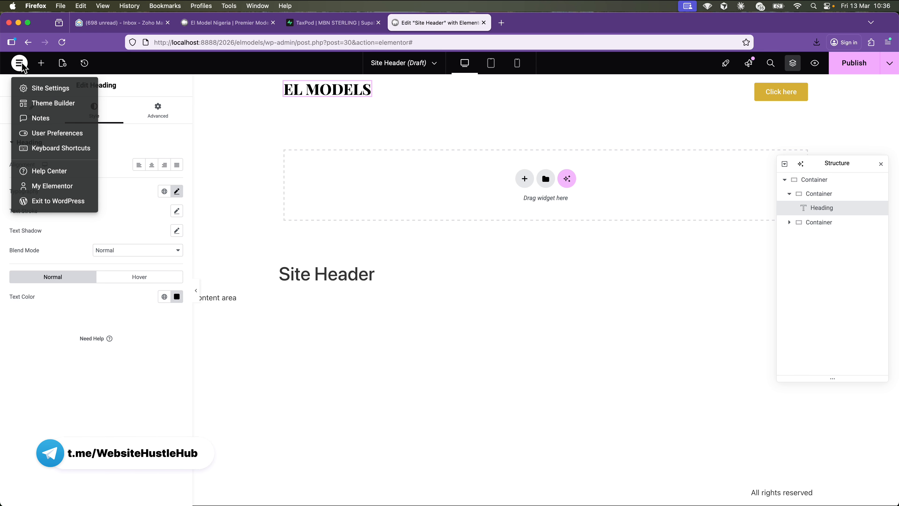
left_click(64, 89)
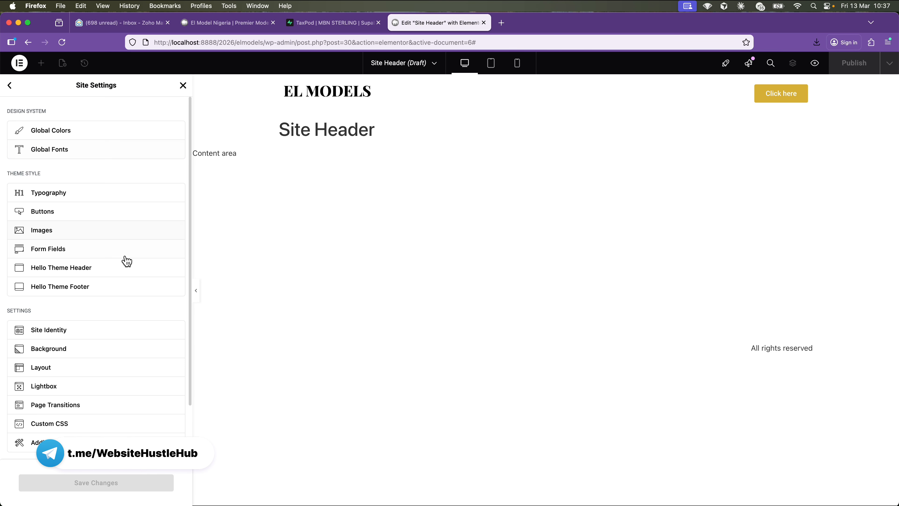
left_click(88, 351)
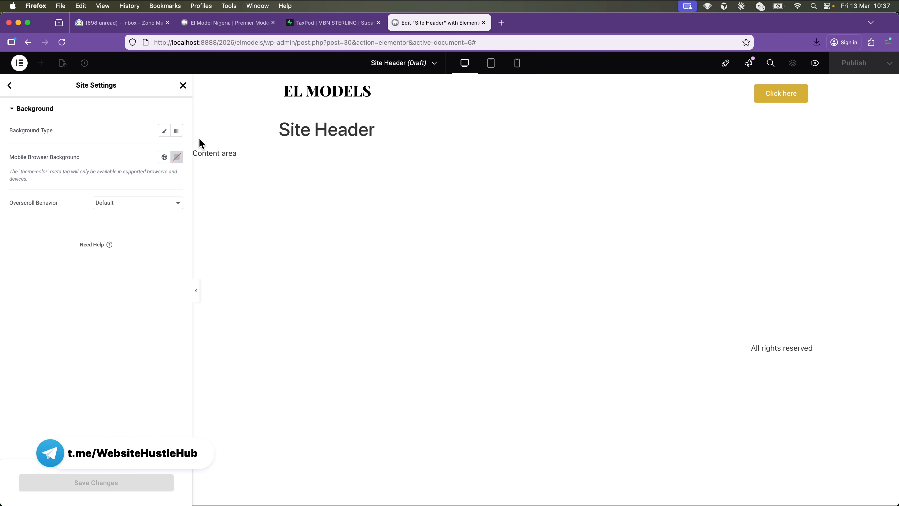
left_click(164, 130)
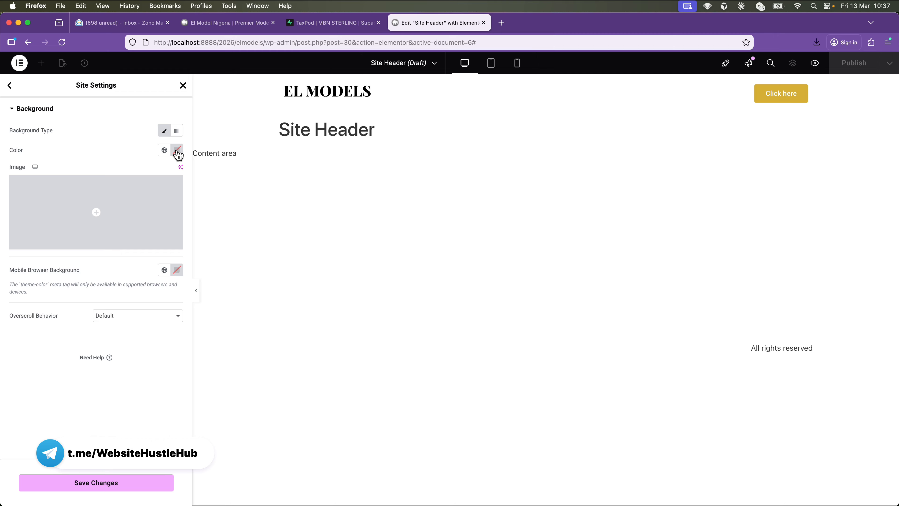
left_click(177, 151)
left_click_drag(166, 251, 149, 254)
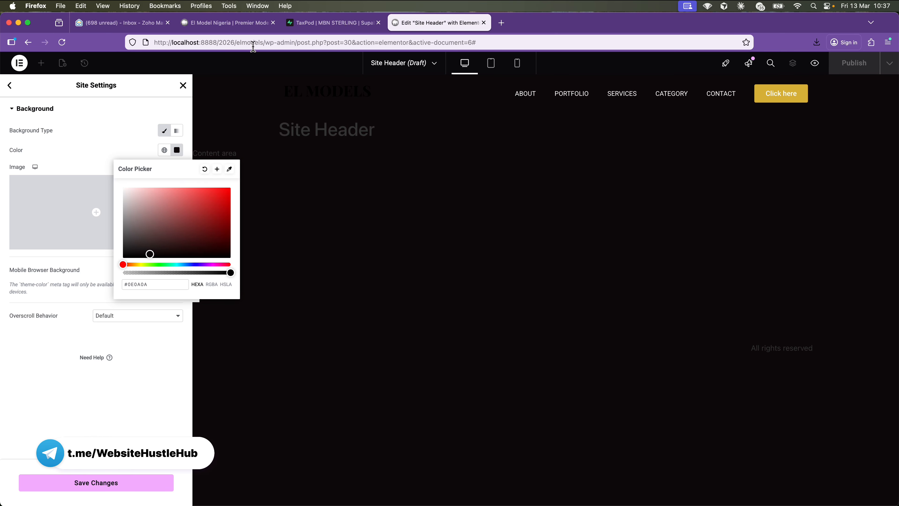
Check the reference page's dark section backgrounds, then set the site background color to #020101 and save the site settings.
left_click(250, 26)
scroll(325, 259, "down", 10)
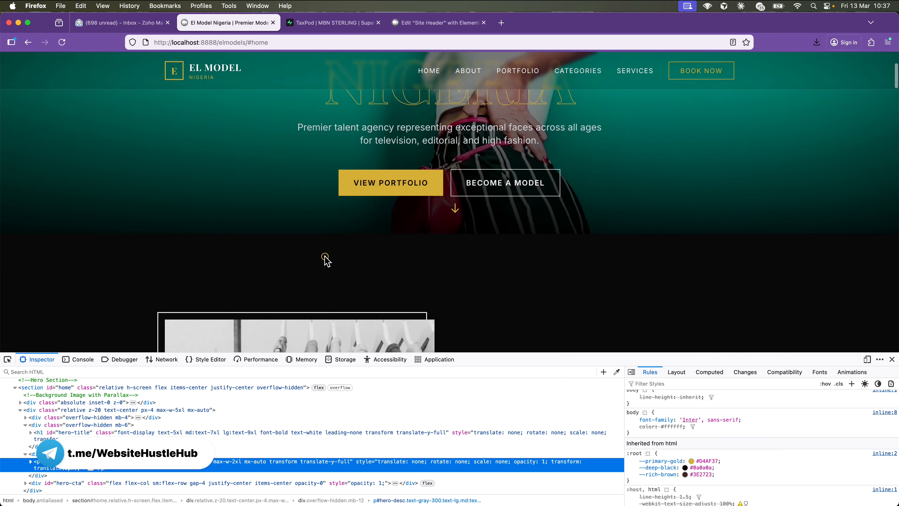
scroll(56, 270, "down", 5)
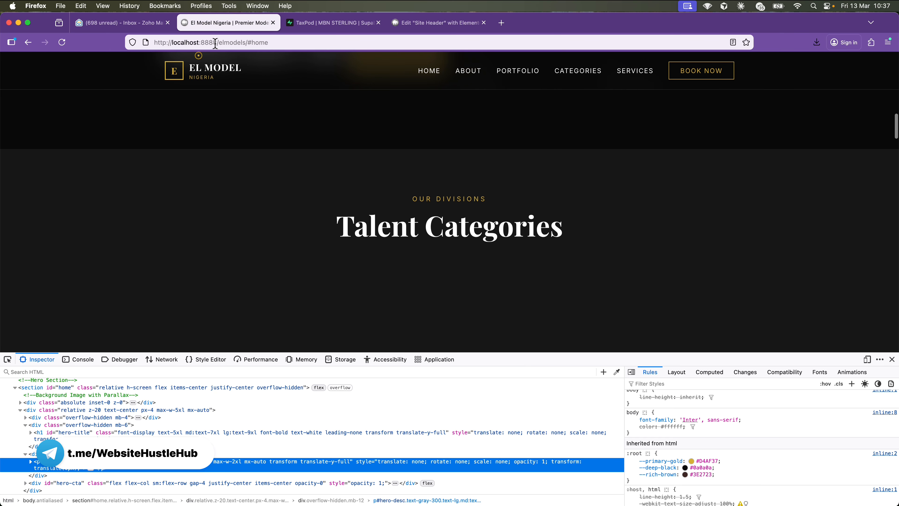
left_click(435, 23)
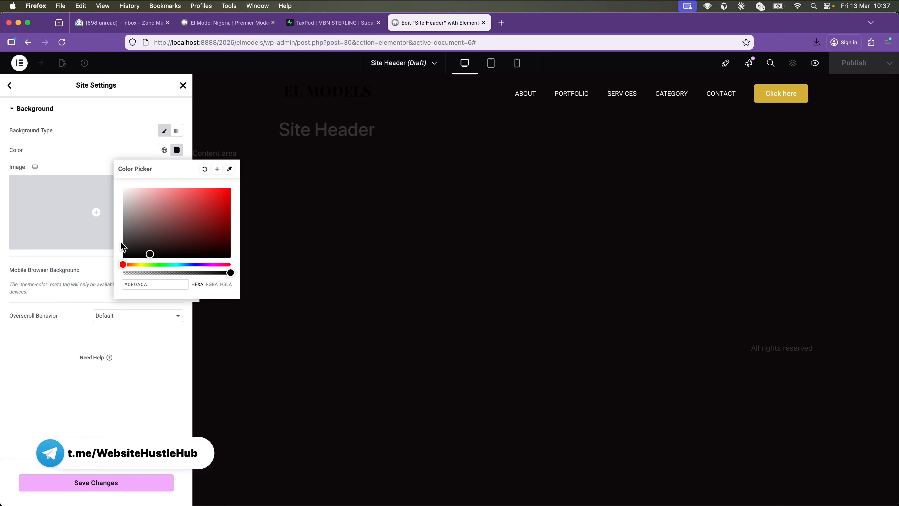
left_click_drag(145, 254, 145, 257)
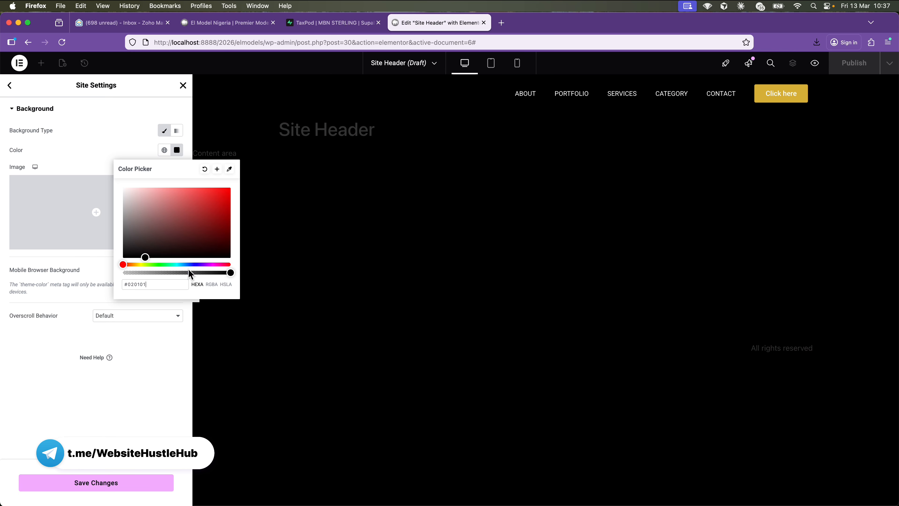
left_click(97, 378)
left_click(122, 483)
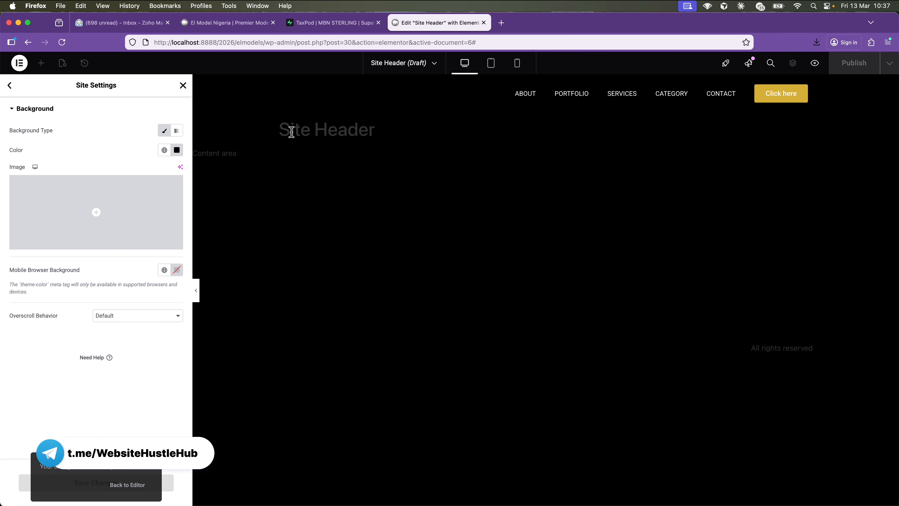
Check the reference logo, then set the EL MODELS header heading's text color to white #FFFFFF.
left_click(235, 28)
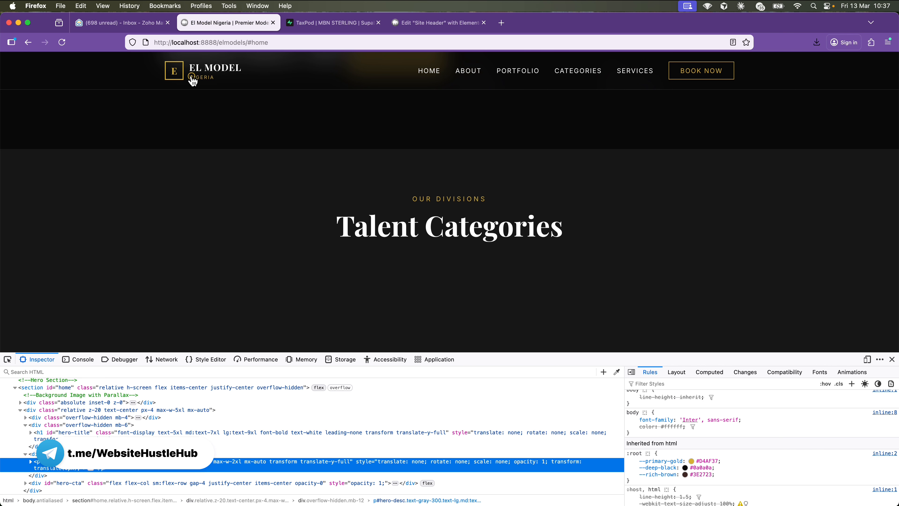
left_click(411, 28)
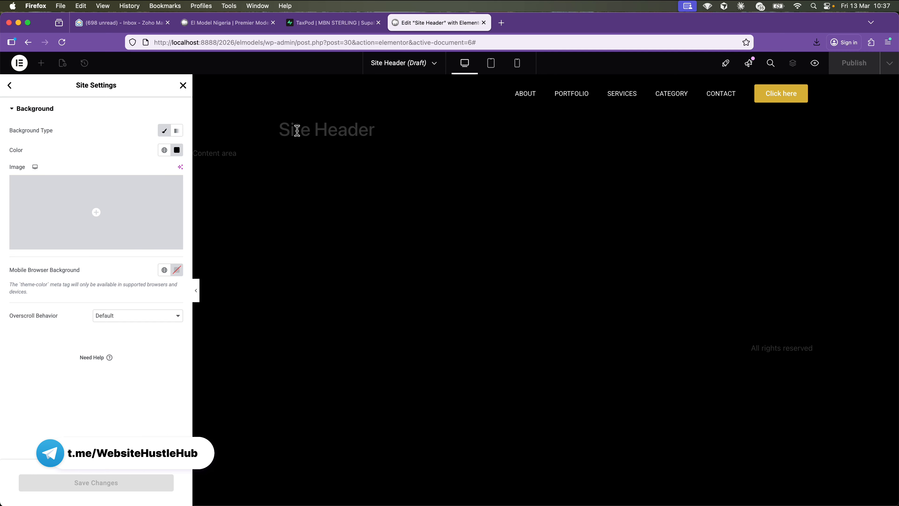
left_click(183, 85)
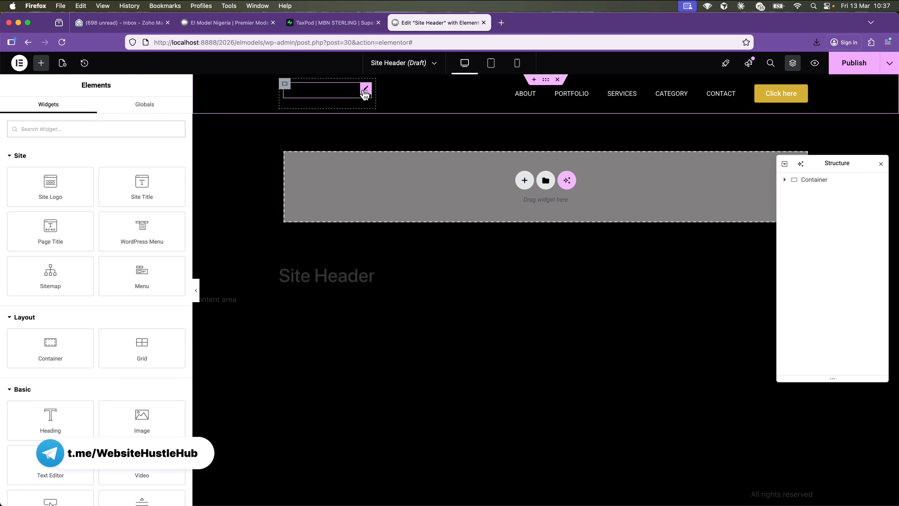
left_click(364, 90)
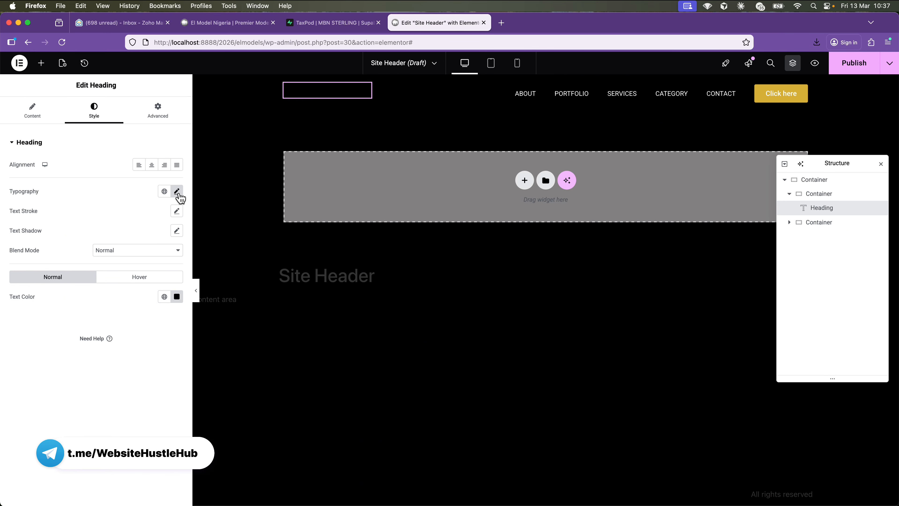
left_click(177, 297)
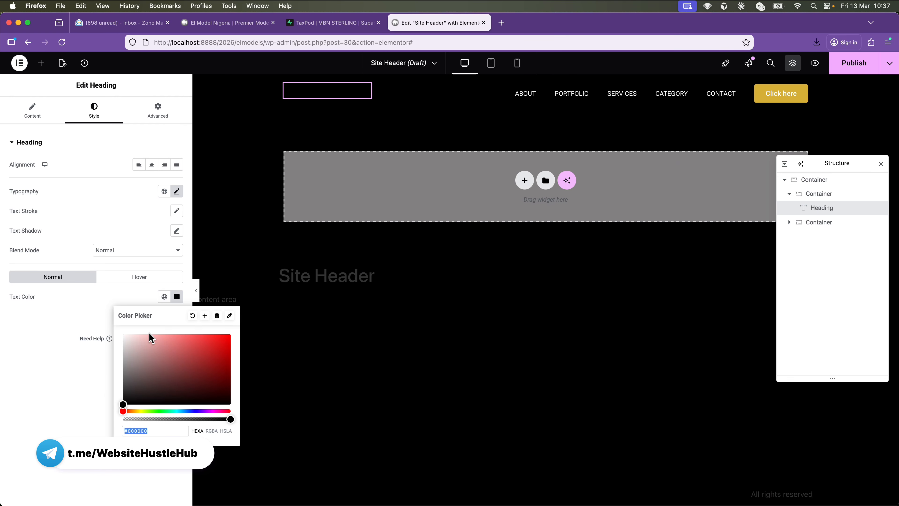
type("#FFFFFF")
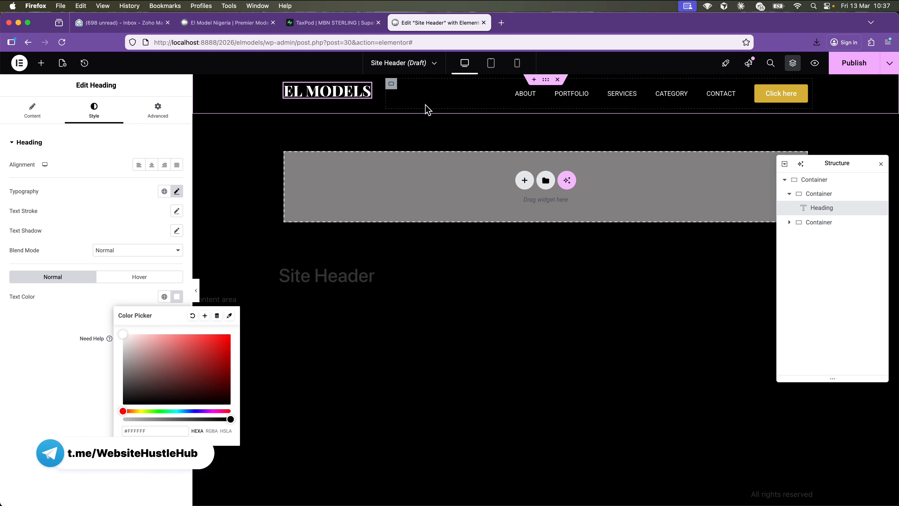
left_click(426, 105)
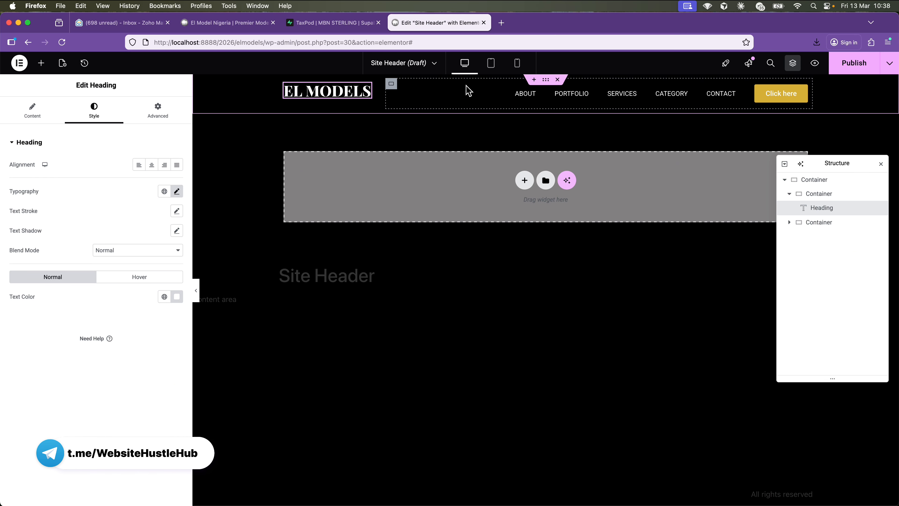
Align the items of the main header container to the center vertically.
left_click(530, 80)
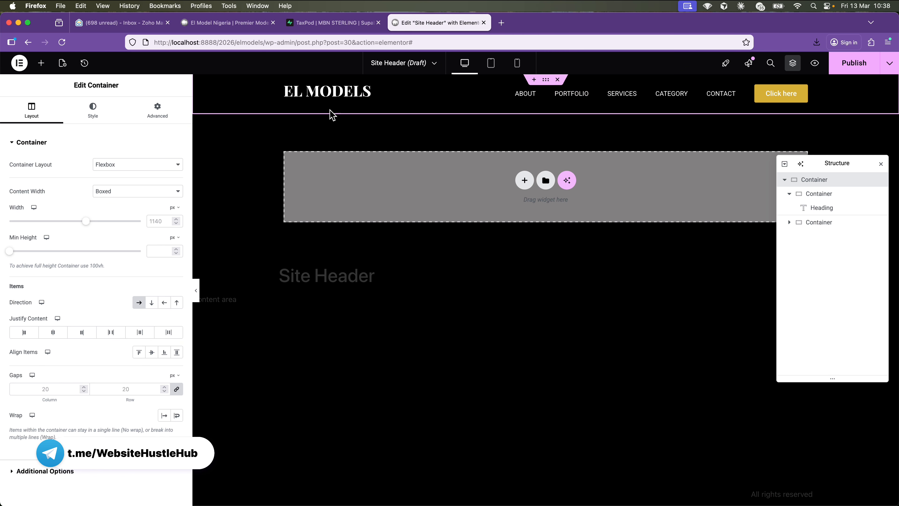
left_click(152, 352)
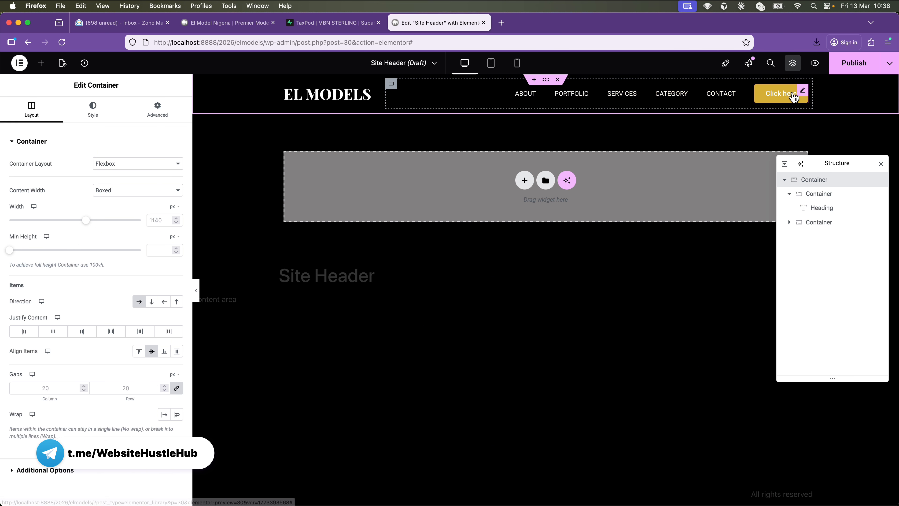
Make the header button's background fully transparent with #D4AF3700 and give its text the global Accent color.
left_click(804, 93)
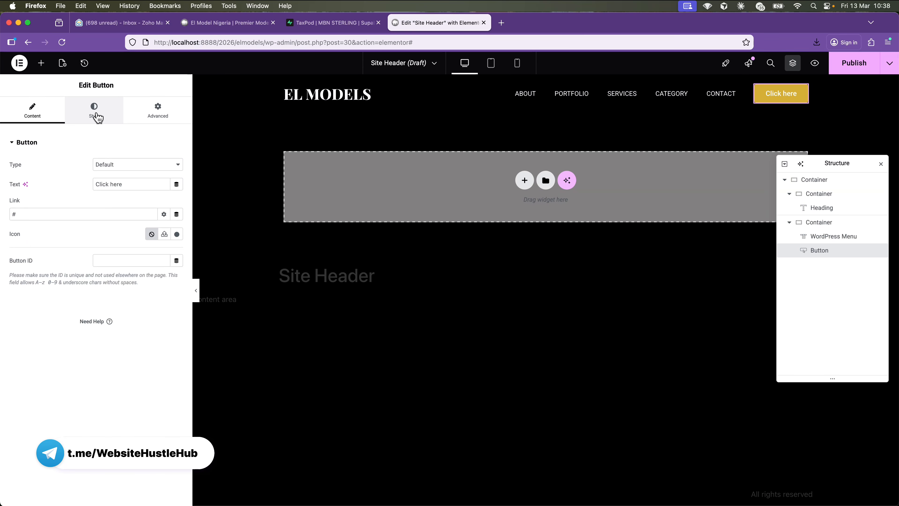
left_click(83, 114)
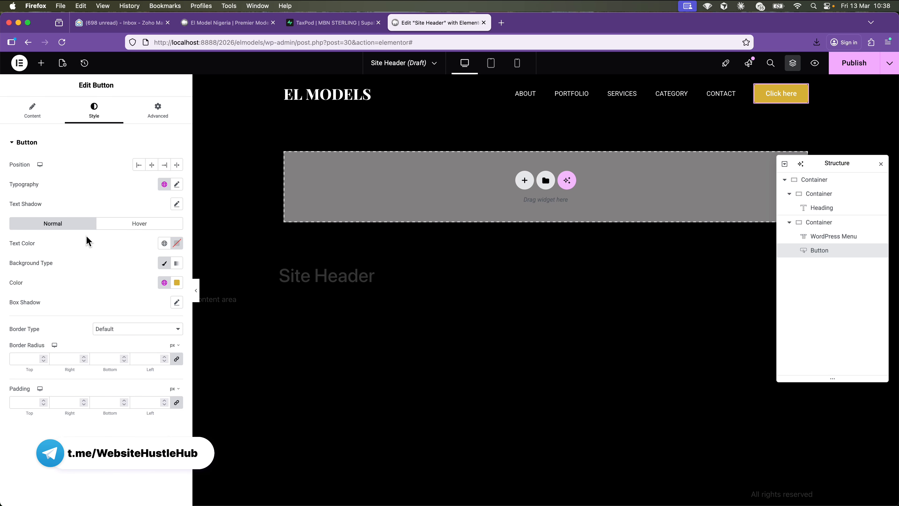
left_click(178, 287)
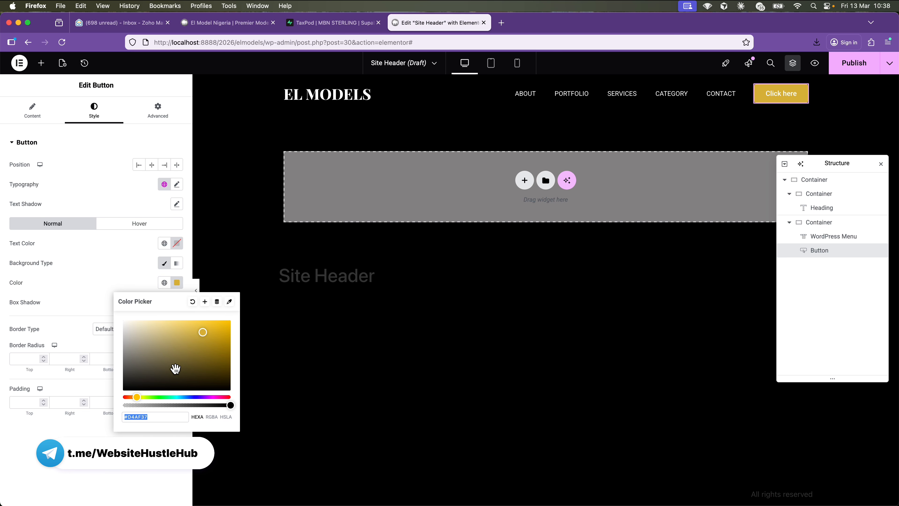
left_click_drag(230, 405, 116, 411)
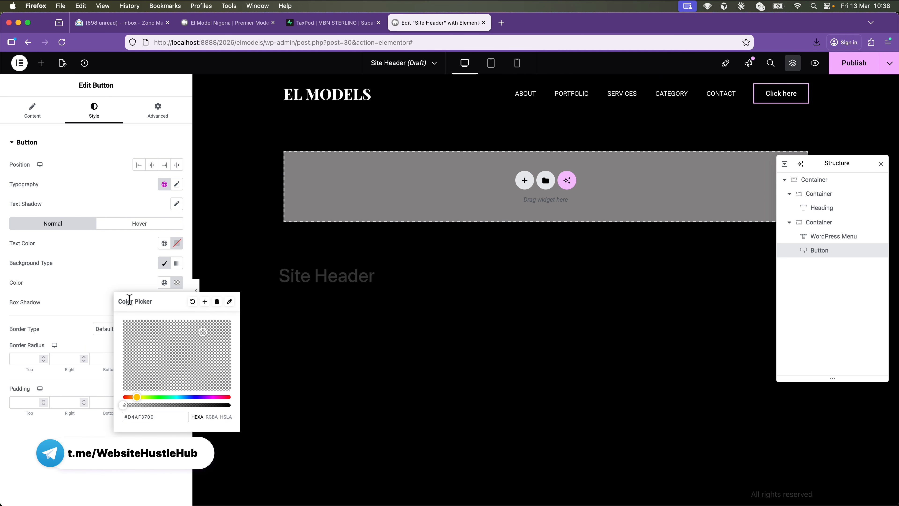
left_click(147, 253)
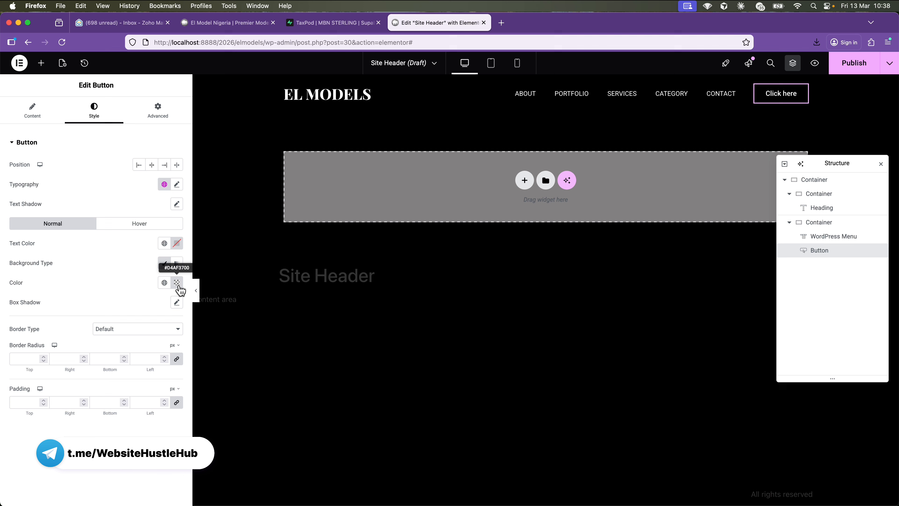
left_click(178, 244)
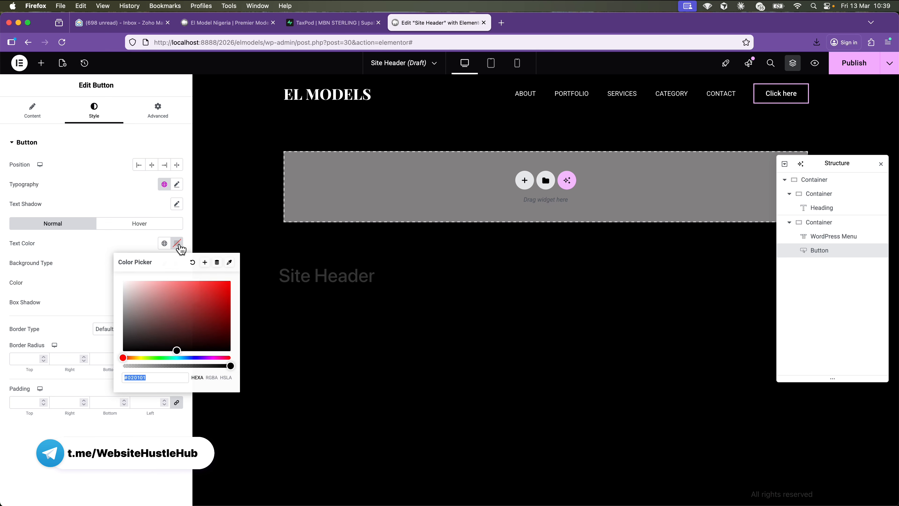
left_click(165, 245)
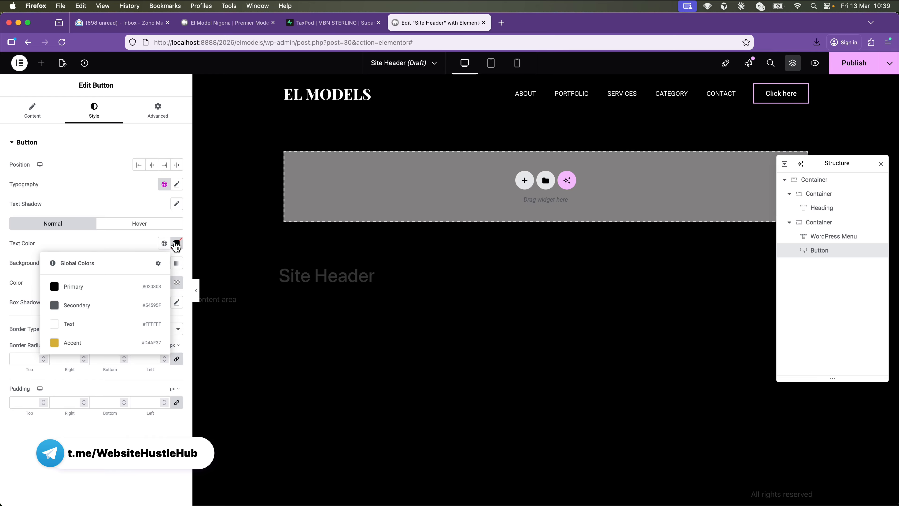
left_click(83, 343)
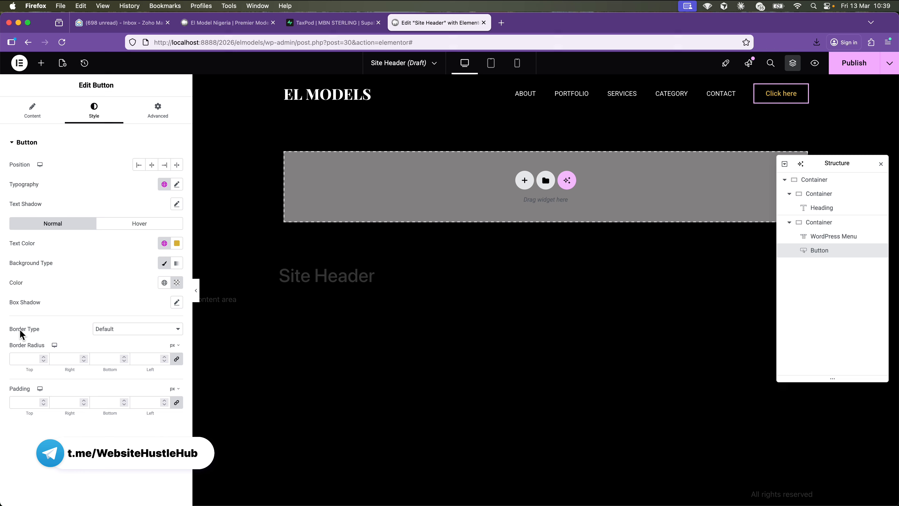
Add a solid border to the header button, 1 px wide on all sides, in the global Accent color.
left_click(106, 332)
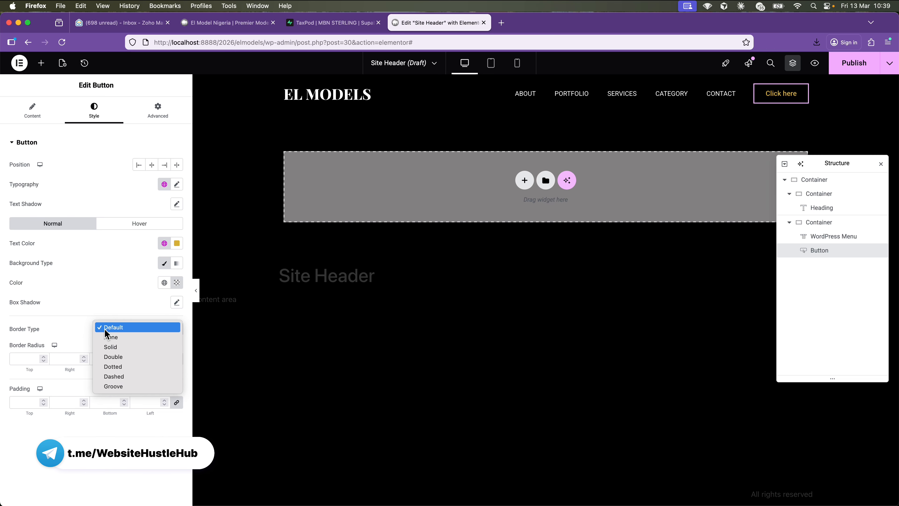
left_click(117, 347)
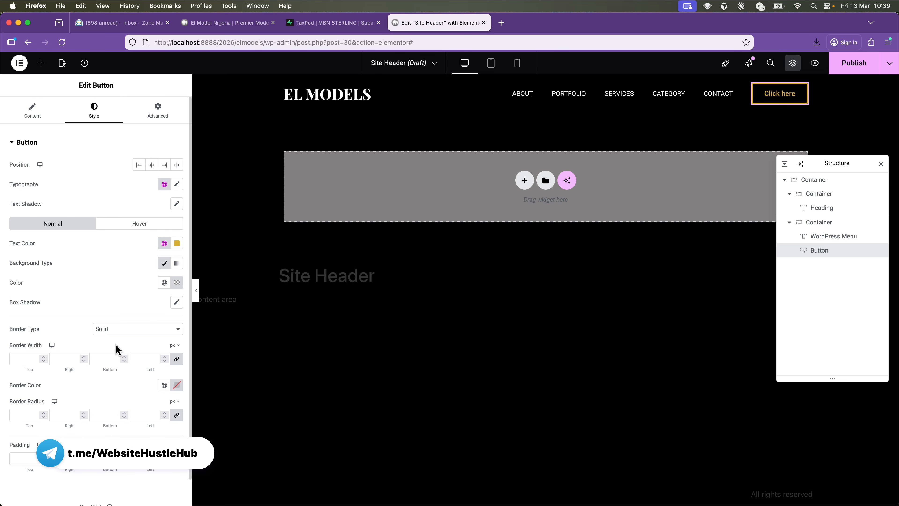
left_click(164, 357)
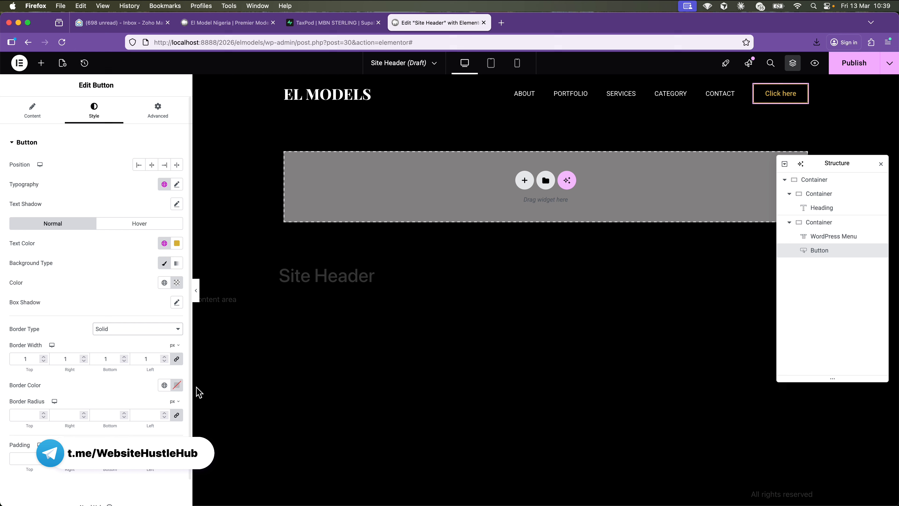
left_click(164, 385)
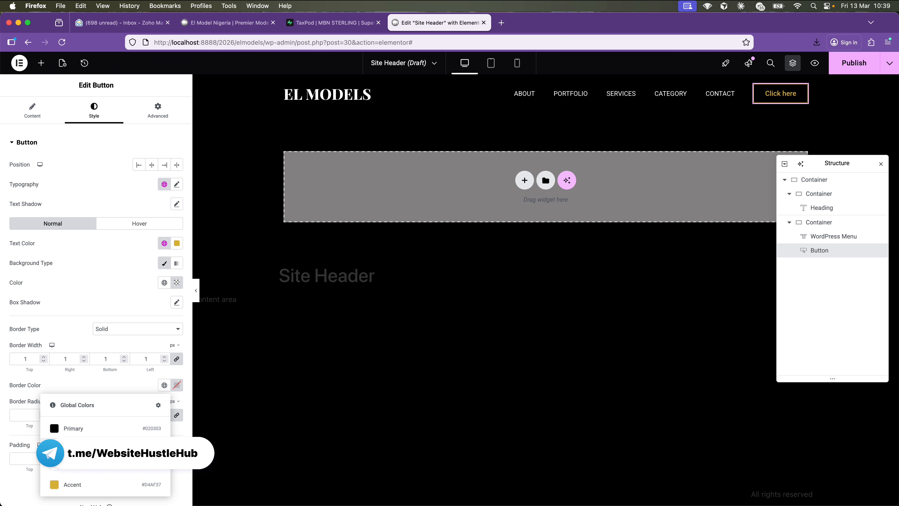
left_click(148, 485)
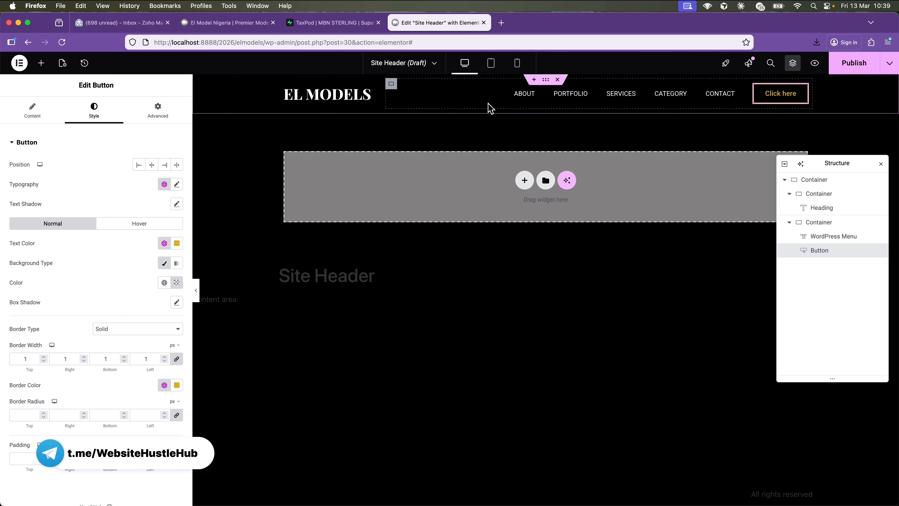
left_click(734, 81)
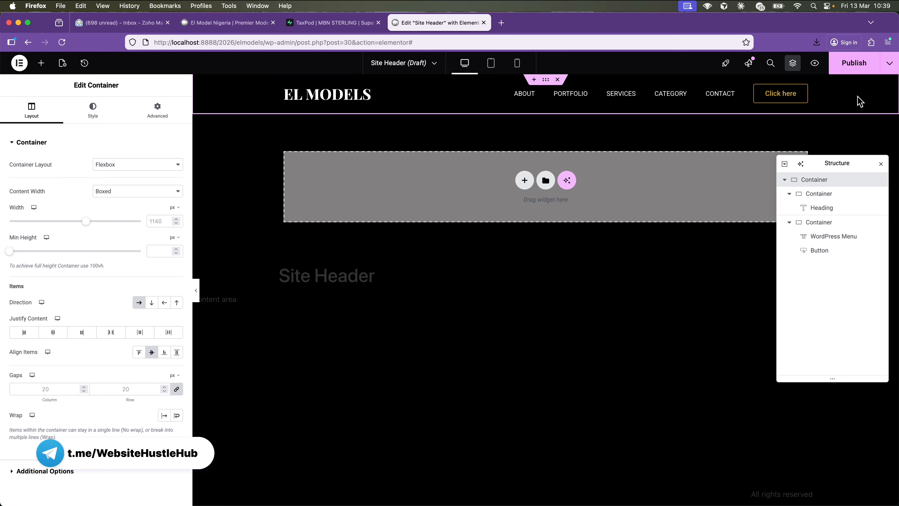
Check the reference page's header button, then change the header button's text to "Book Now".
left_click(205, 25)
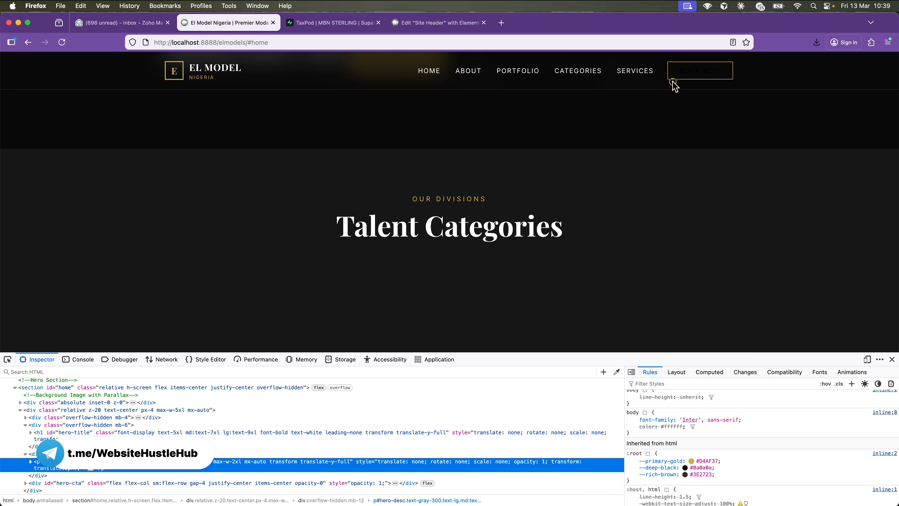
left_click(417, 25)
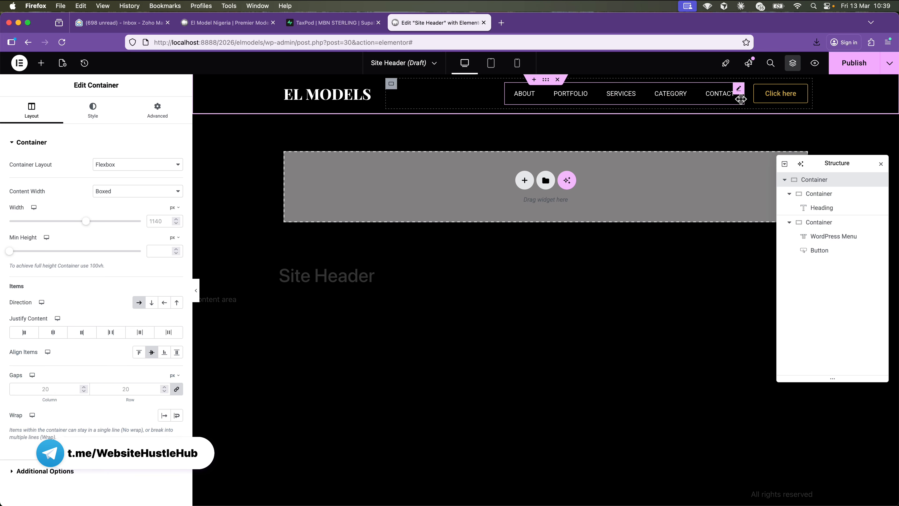
left_click(798, 92)
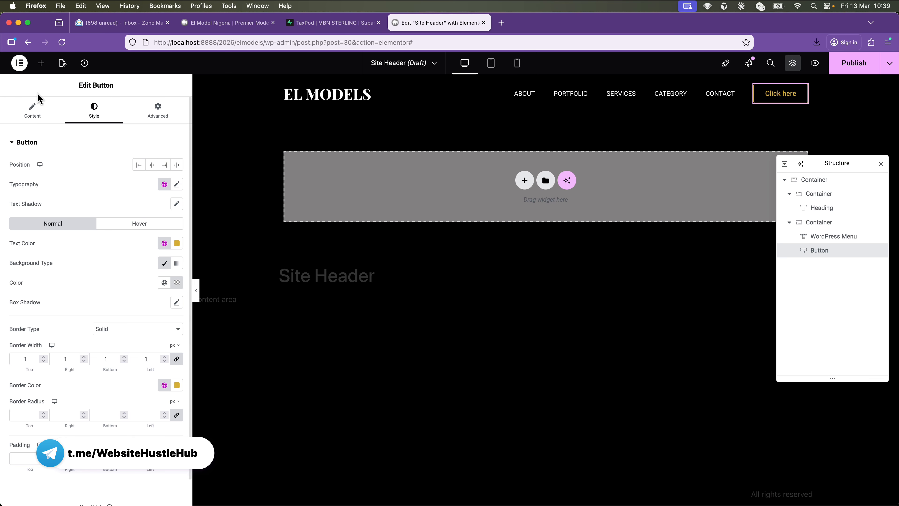
left_click(46, 111)
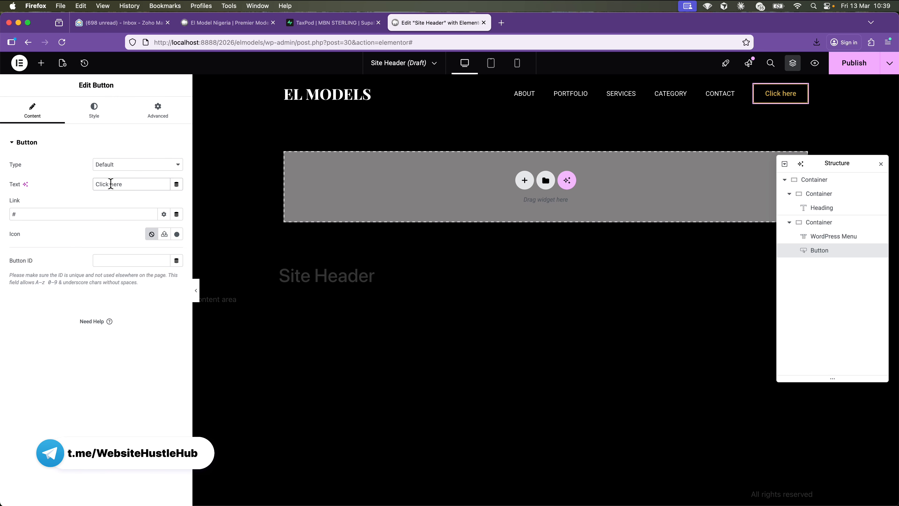
triple_click(125, 183)
type("BOOKN")
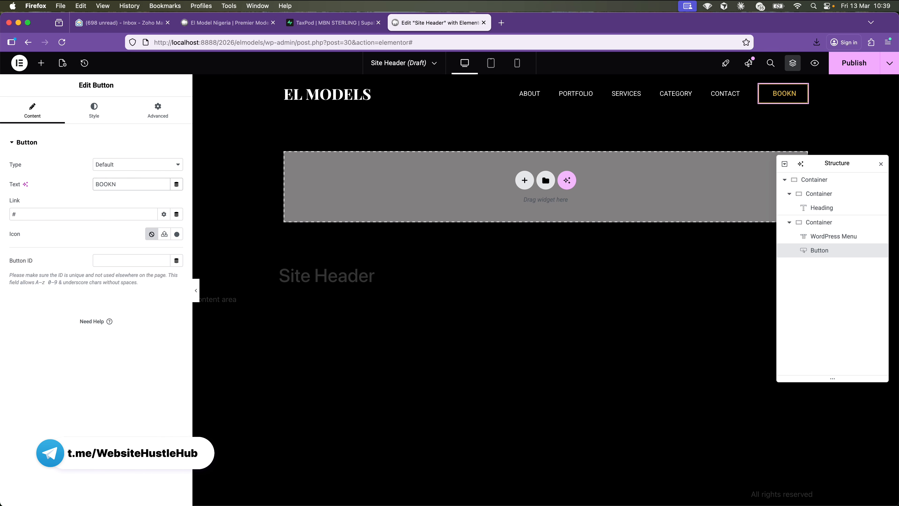
key("BackSpace")
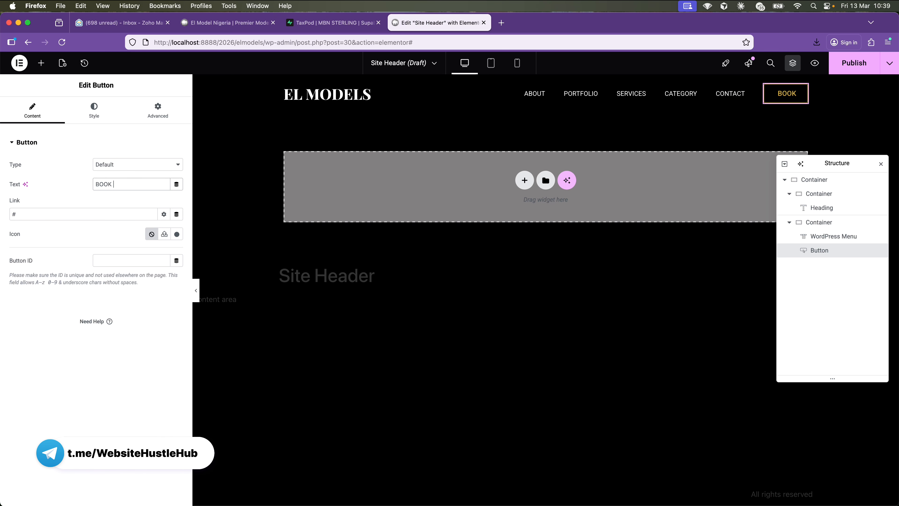
type("NOW")
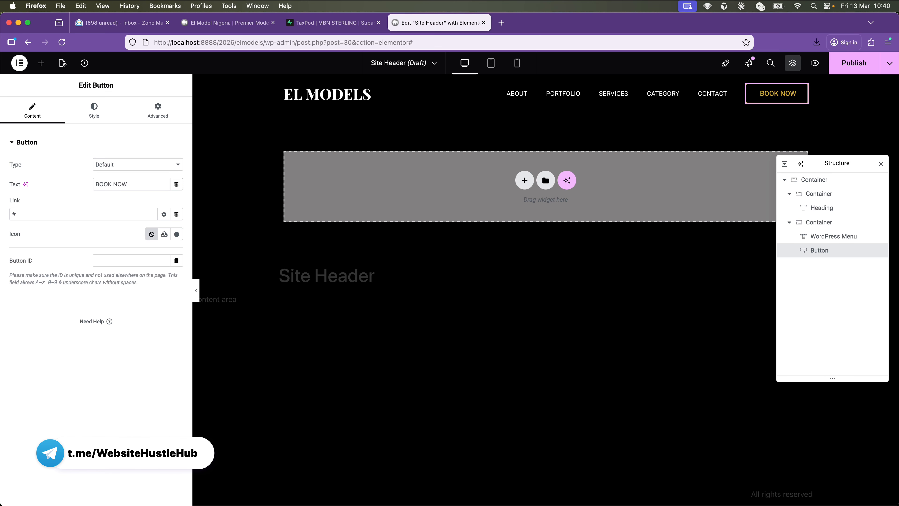
key("BackSpace")
key("BackSpace")
key("BackSpace")
key("BackSpace")
key("BackSpace")
key("BackSpace")
key("BackSpace")
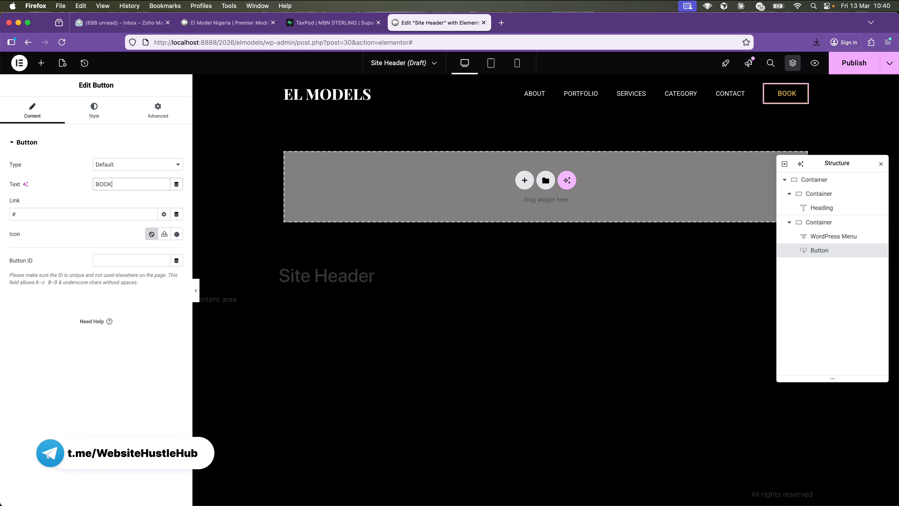
type("ook Now")
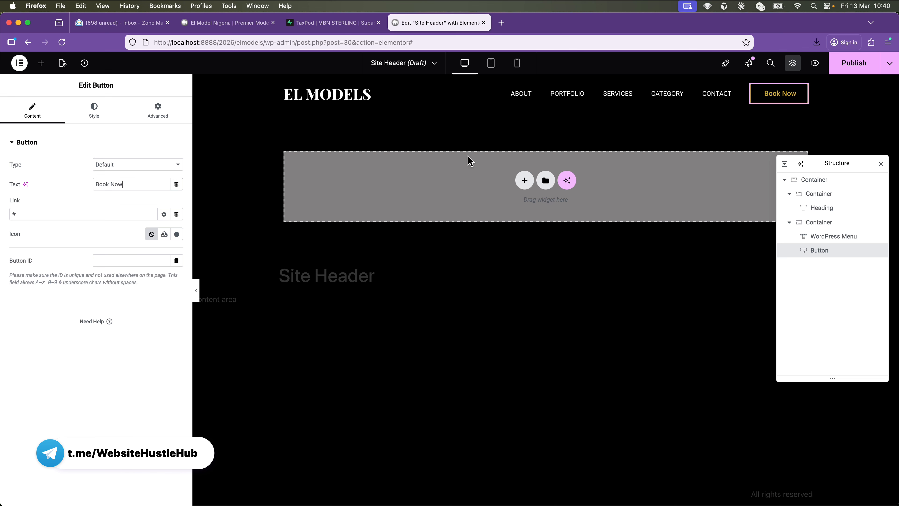
Customize the Book Now button's typography with weight 400 (Normal), Uppercase transform and size 0.87 em.
left_click(96, 117)
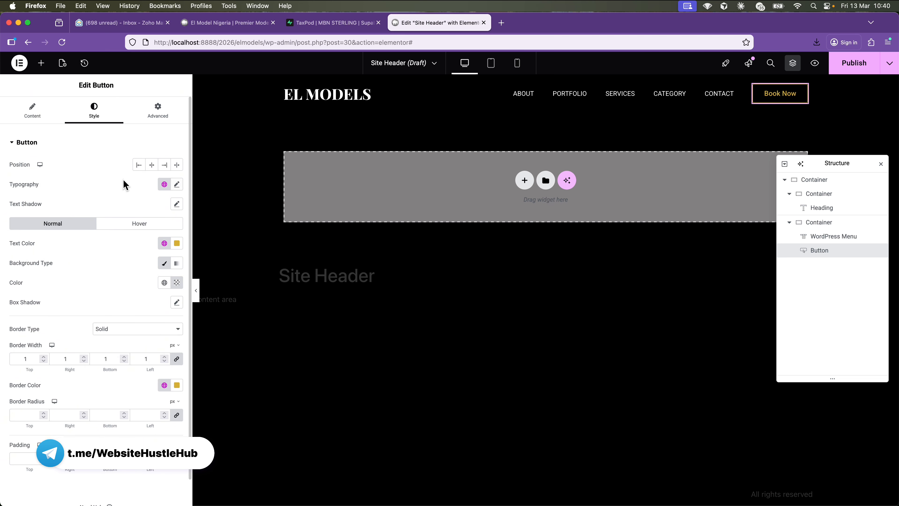
left_click(176, 184)
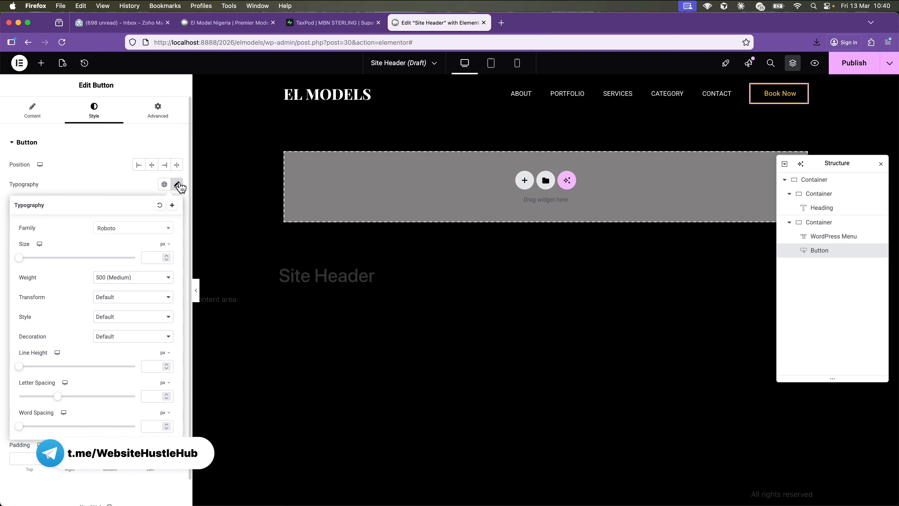
left_click(138, 280)
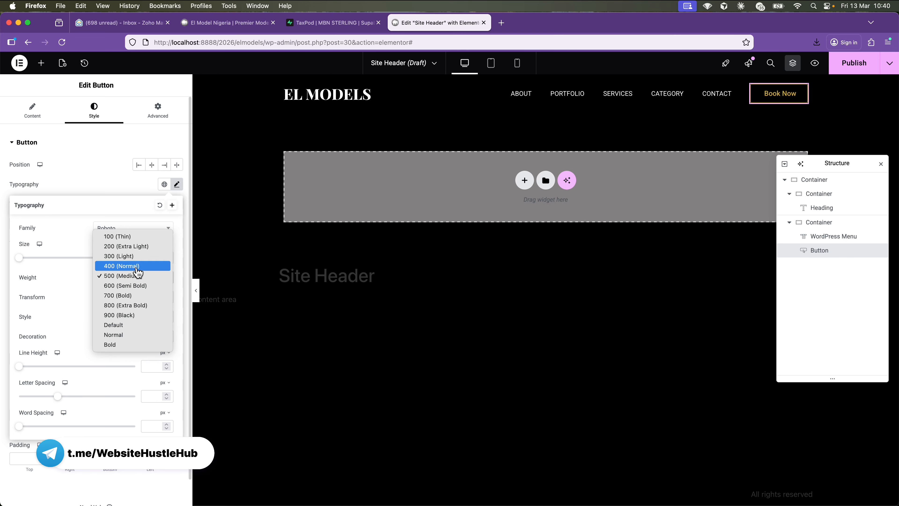
left_click(137, 268)
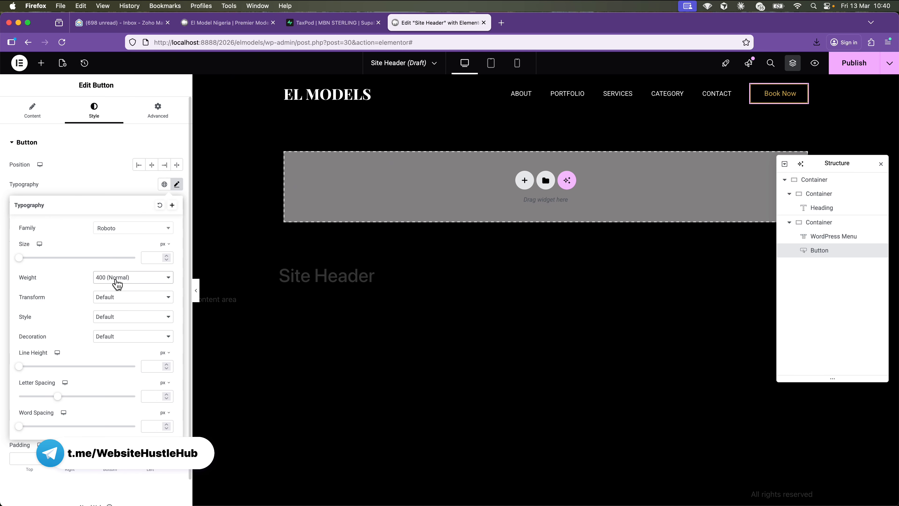
left_click(114, 297)
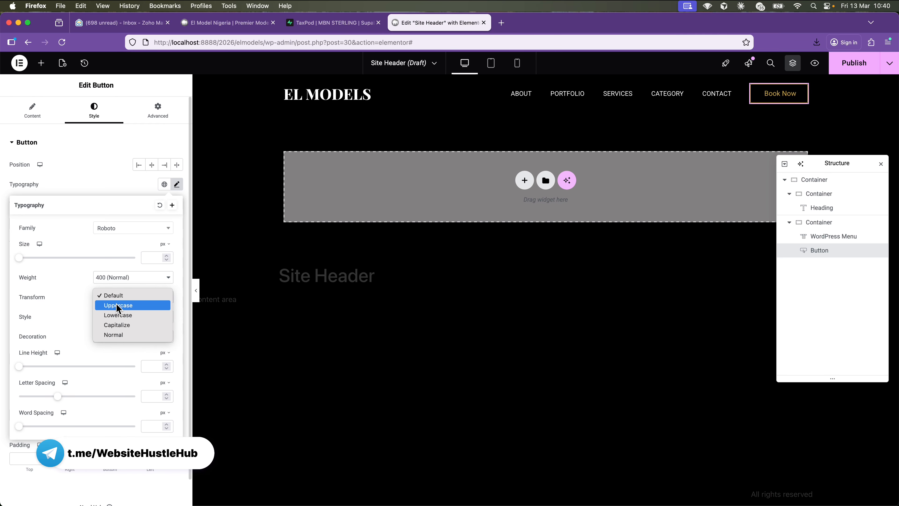
left_click(116, 303)
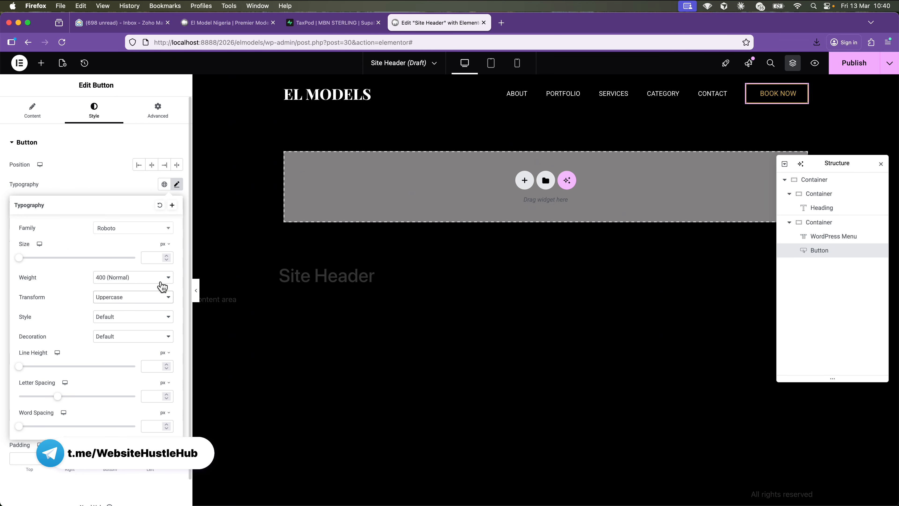
left_click(165, 244)
left_click(163, 263)
left_click(150, 257)
type("0.87")
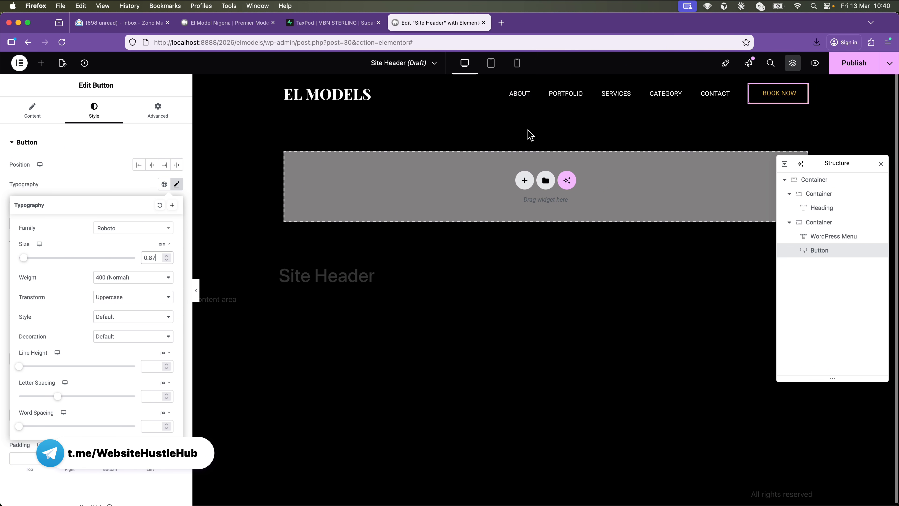
left_click(539, 106)
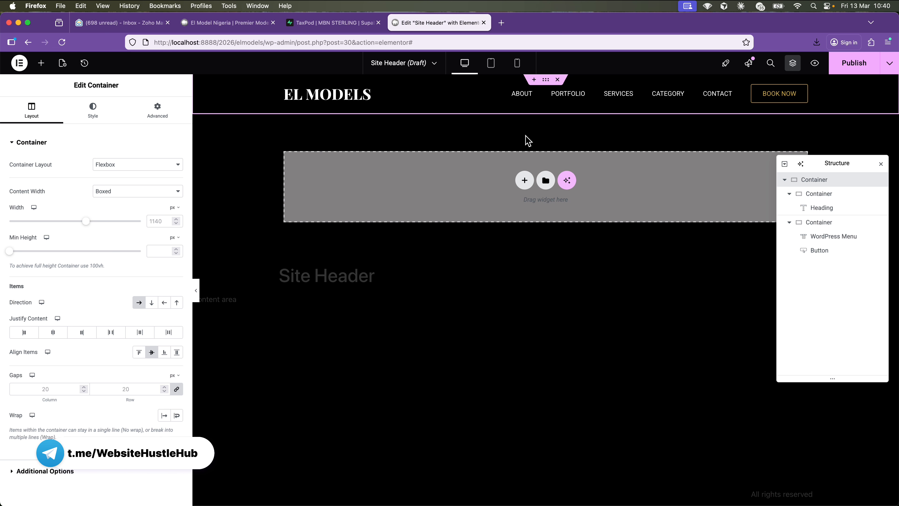
Compare the header with the reference page, then start publishing the Site Header template.
left_click(244, 23)
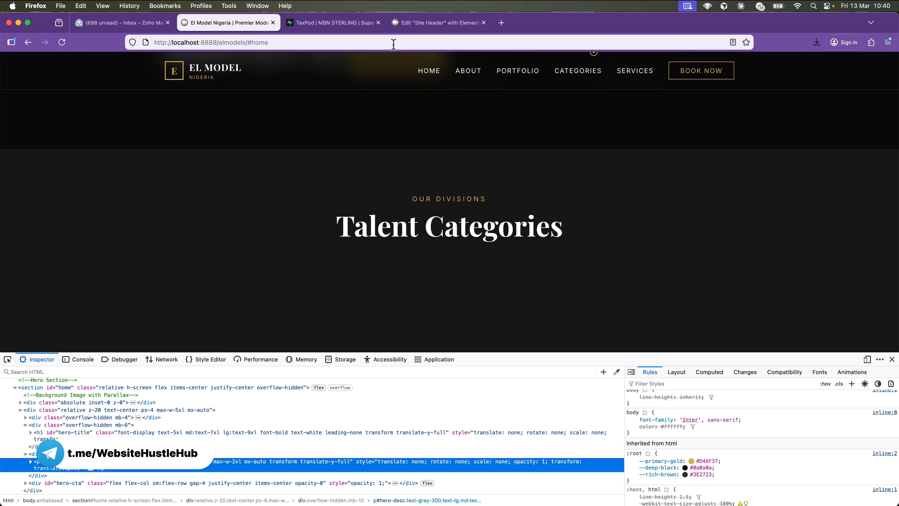
scroll(457, 111, "up", 20)
left_click(438, 24)
left_click(845, 67)
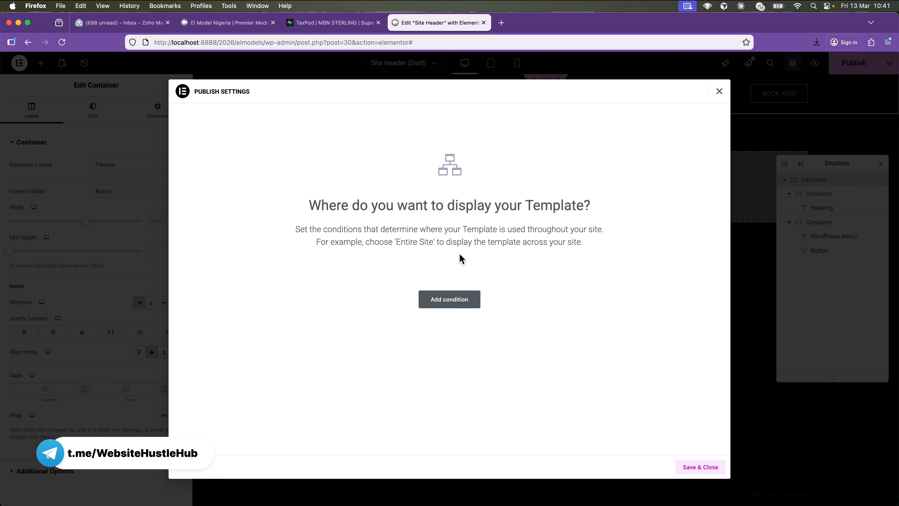
Add a display condition that includes the entire site for the header template and save the publish settings.
left_click(459, 305)
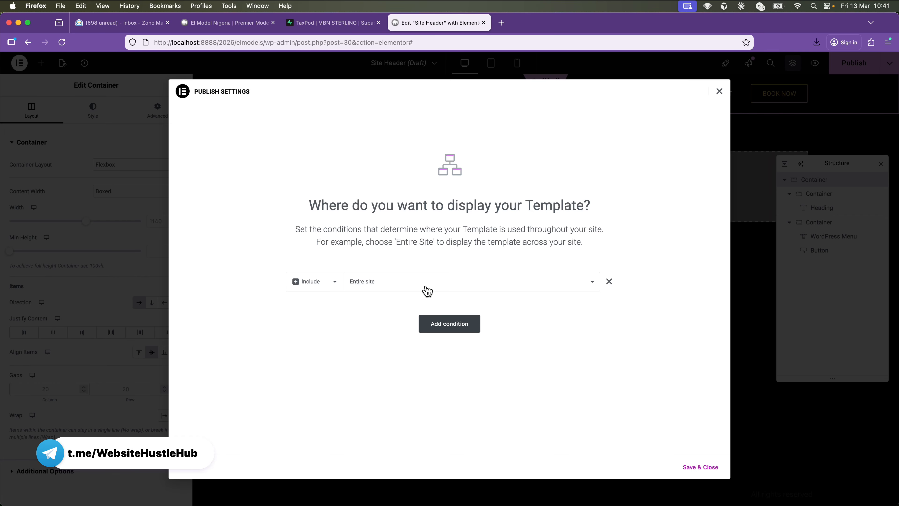
left_click(438, 290)
left_click(364, 334)
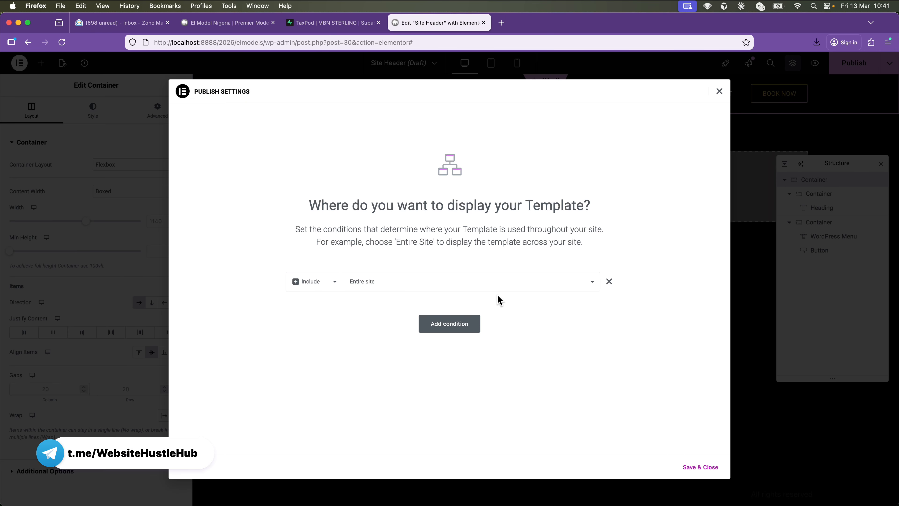
left_click(697, 468)
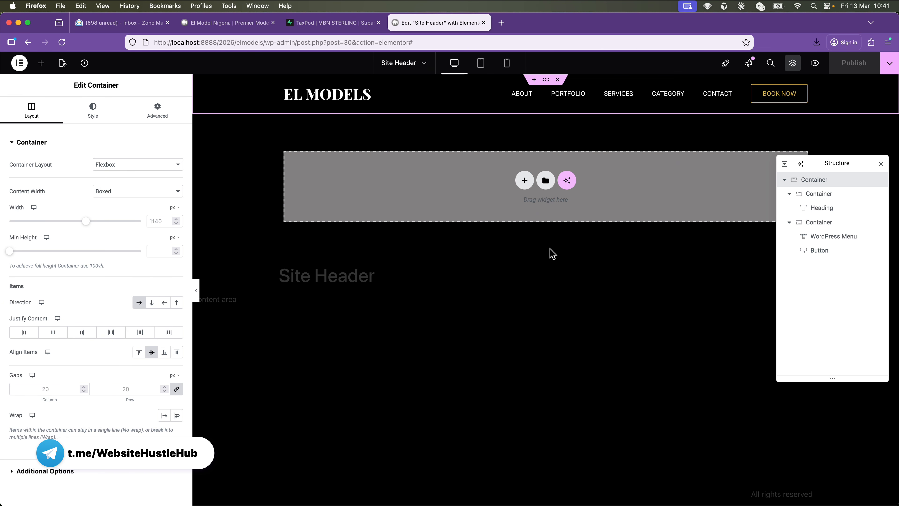
Exit the header editor to WordPress and visit the live Elmodels site to view the published header.
left_click(19, 65)
left_click(57, 201)
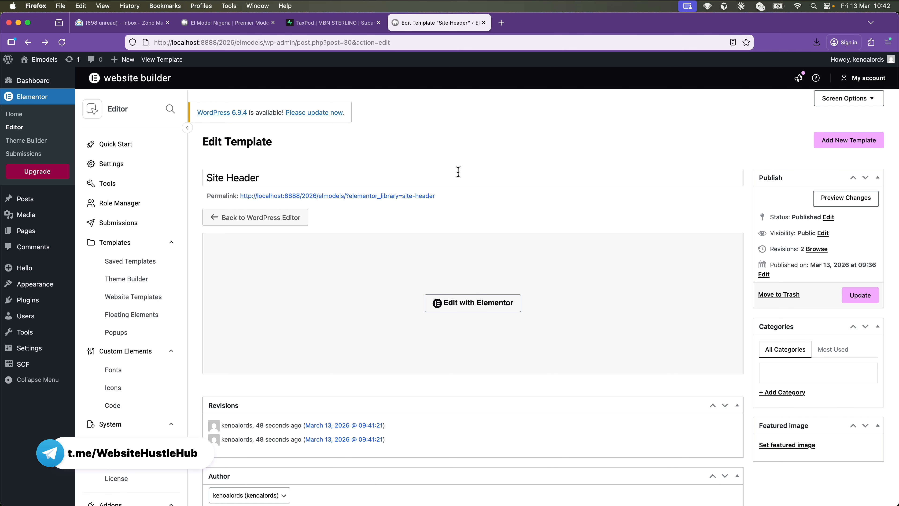
mouse_move(43, 65)
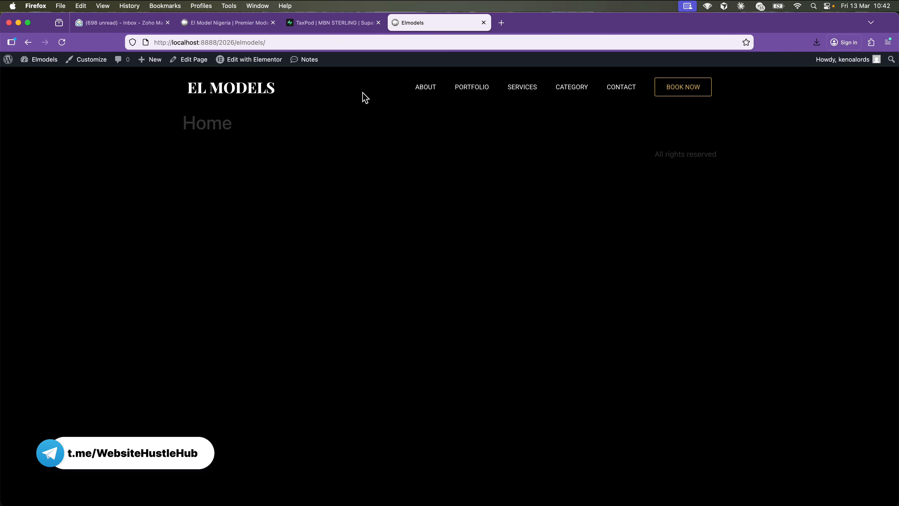
Return to the WordPress dashboard, find the Home front page in the Pages list and open it for editing with Elementor.
left_click(50, 60)
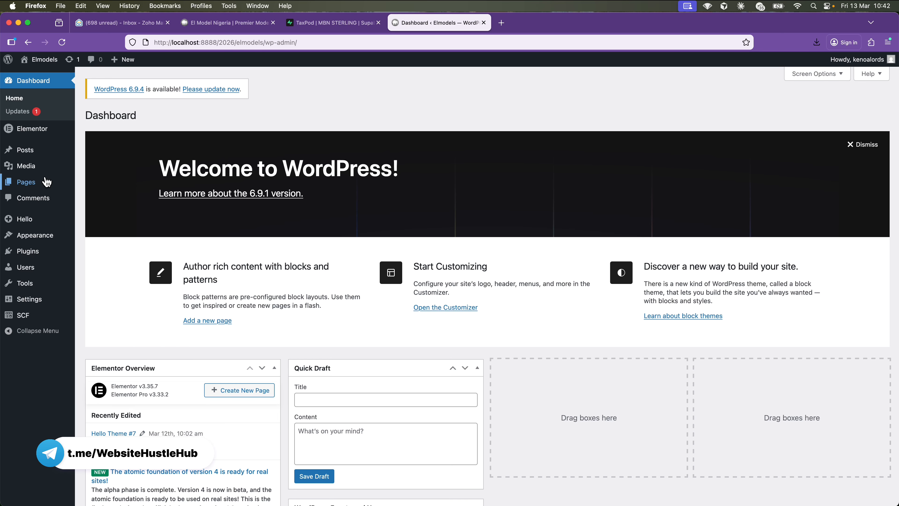
mouse_move(34, 183)
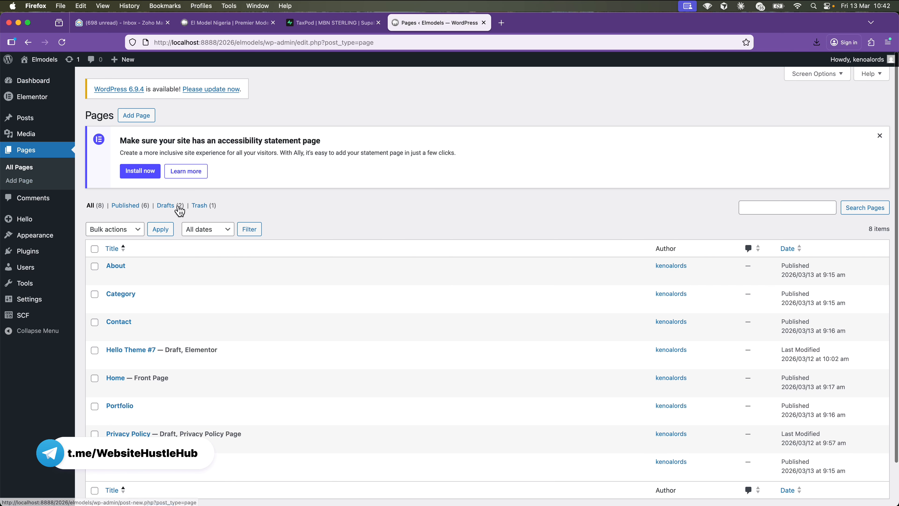
scroll(156, 249, "down", 2)
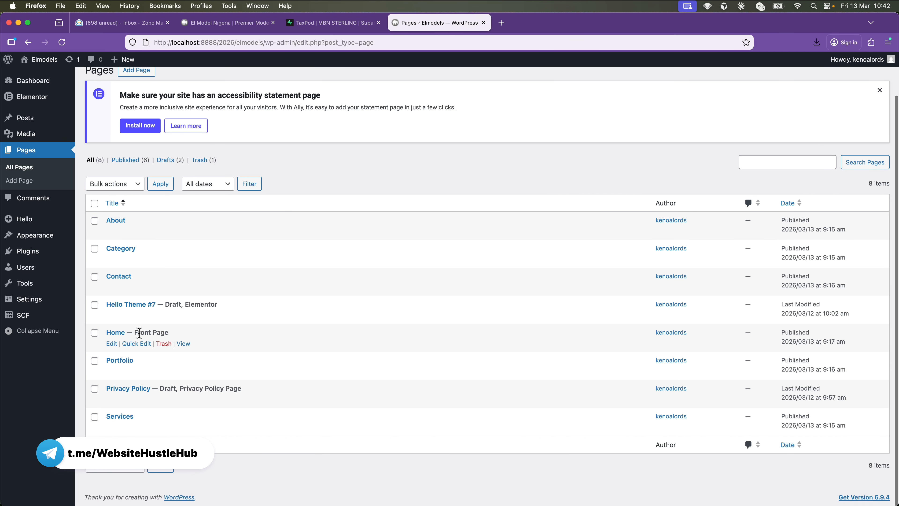
left_click_drag(135, 332, 171, 334)
left_click(202, 336)
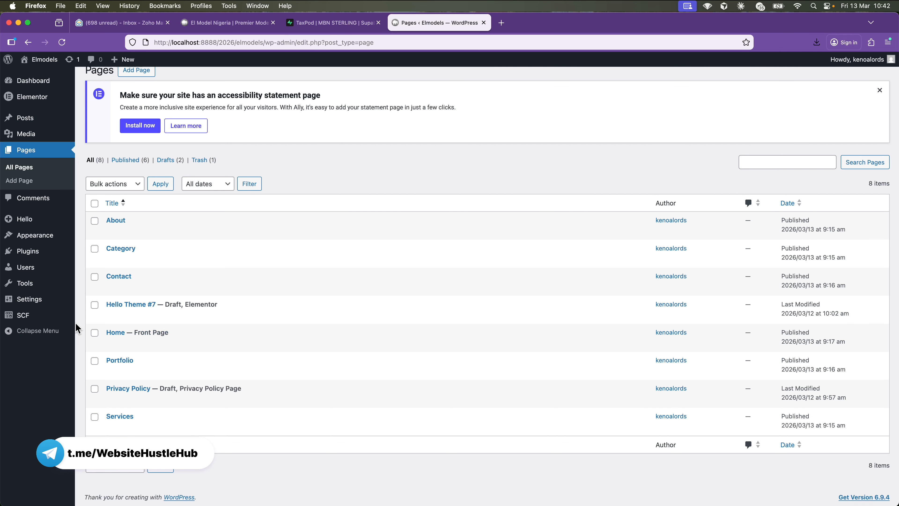
mouse_move(40, 302)
left_click(112, 343)
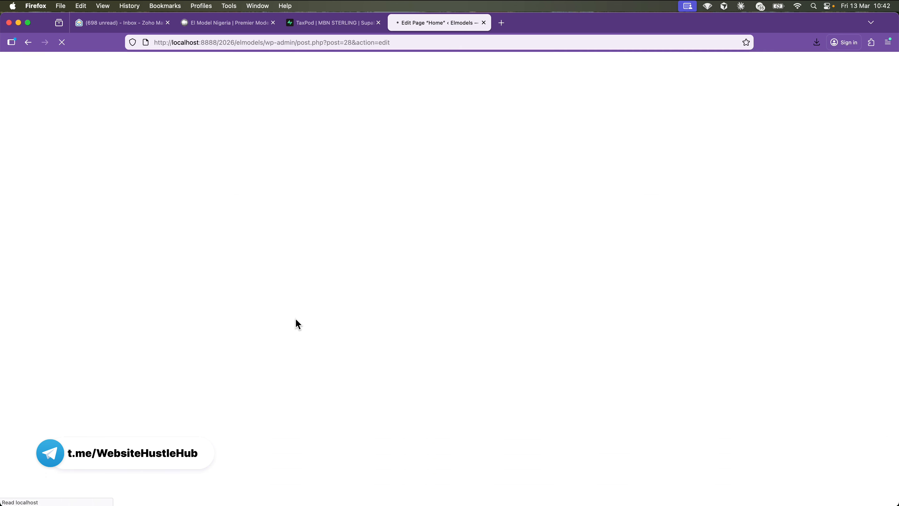
left_click(169, 71)
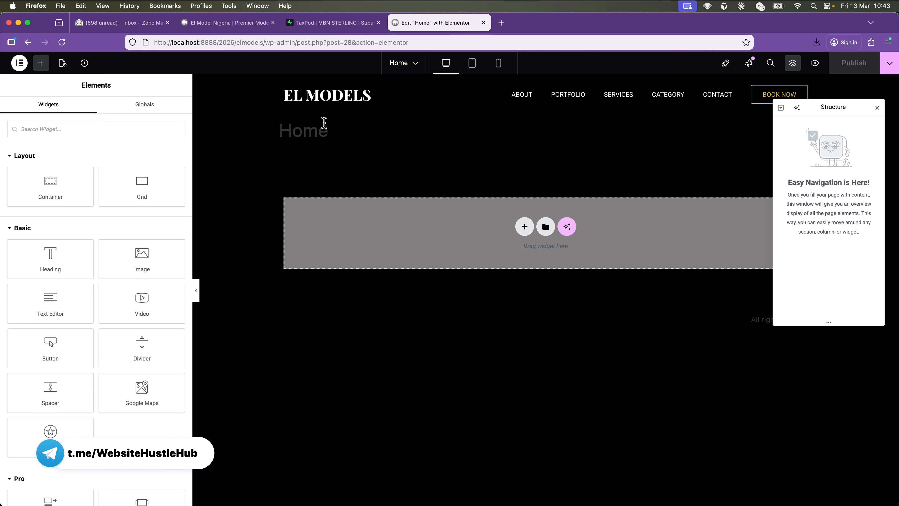
Hide the Home page's title through its page settings.
left_click_drag(279, 130, 339, 134)
left_click(279, 131)
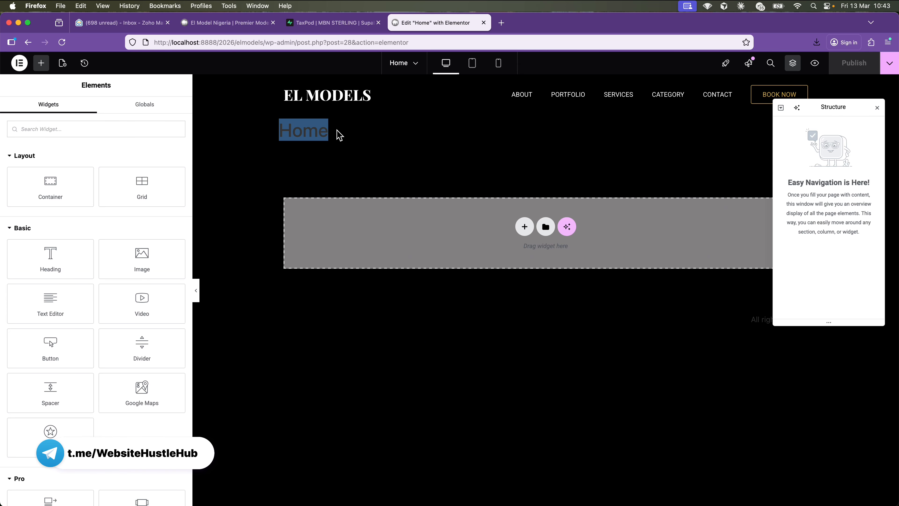
left_click(320, 156)
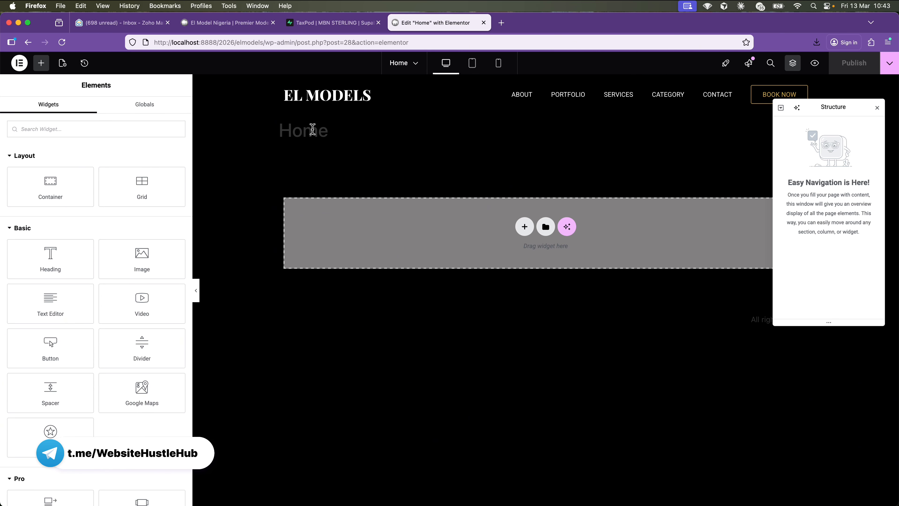
left_click(62, 69)
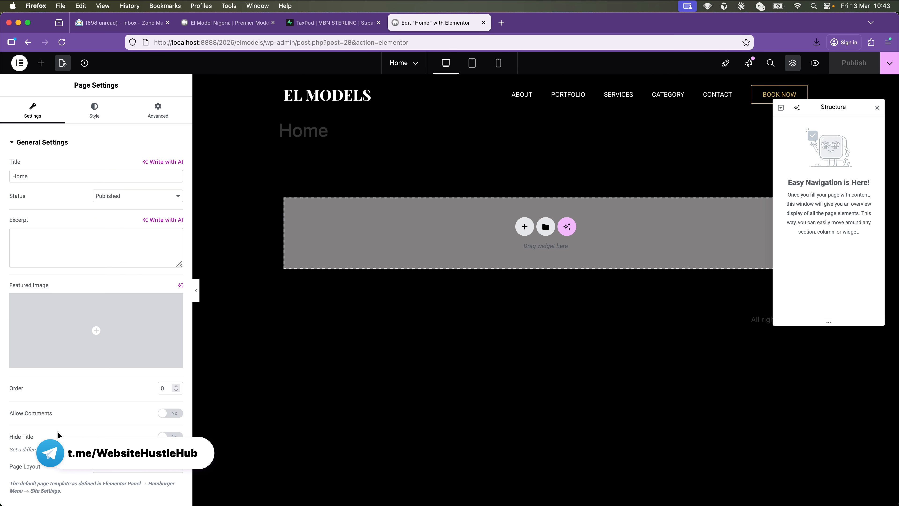
left_click(174, 436)
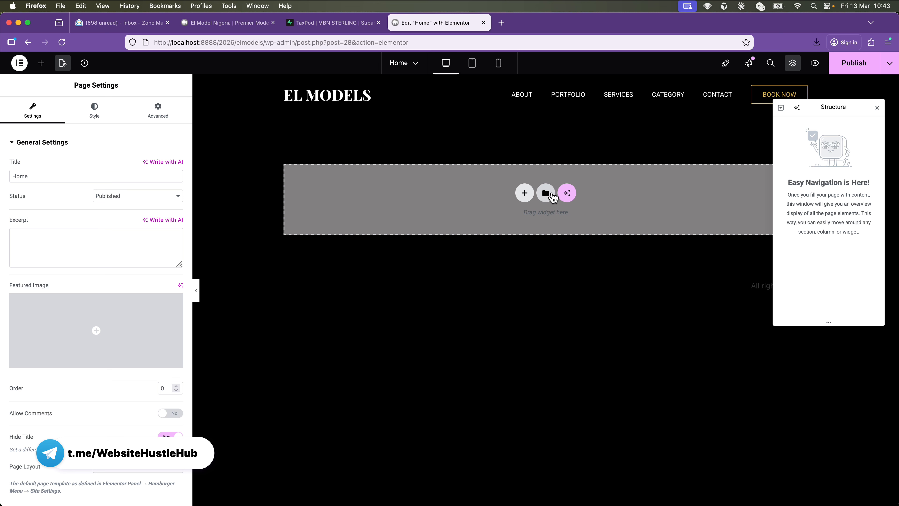
Add a Flexbox container with a single-column structure to the Home page.
left_click(526, 200)
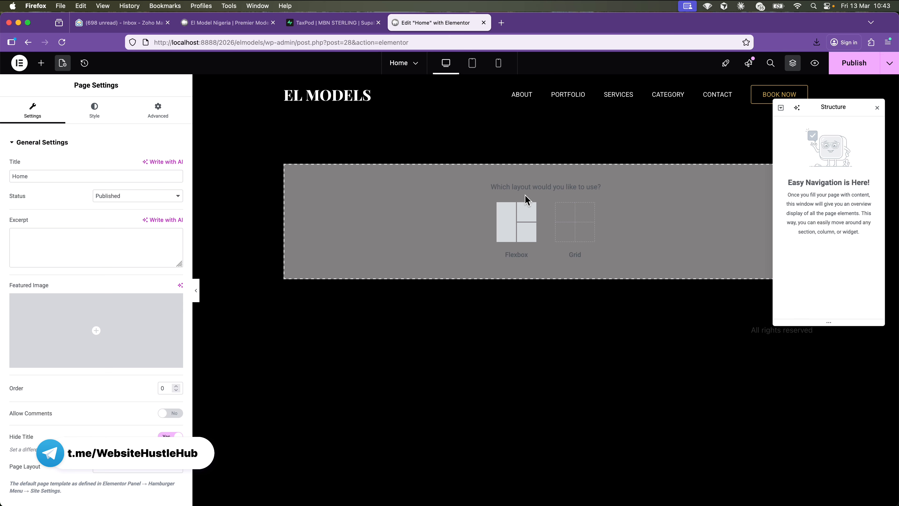
left_click(517, 227)
left_click(427, 220)
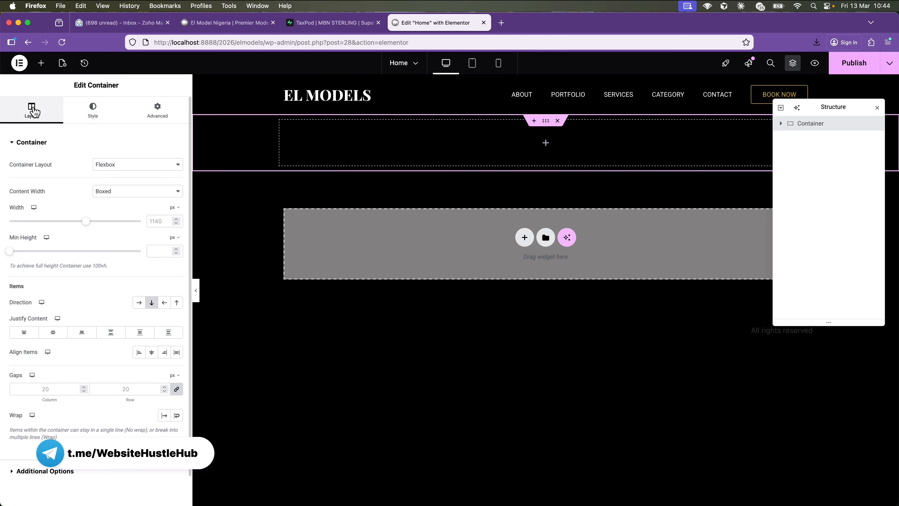
Check the hero section of the El Model Nigeria reference site and set the new container's minimum height to 100 vh.
left_click(244, 23)
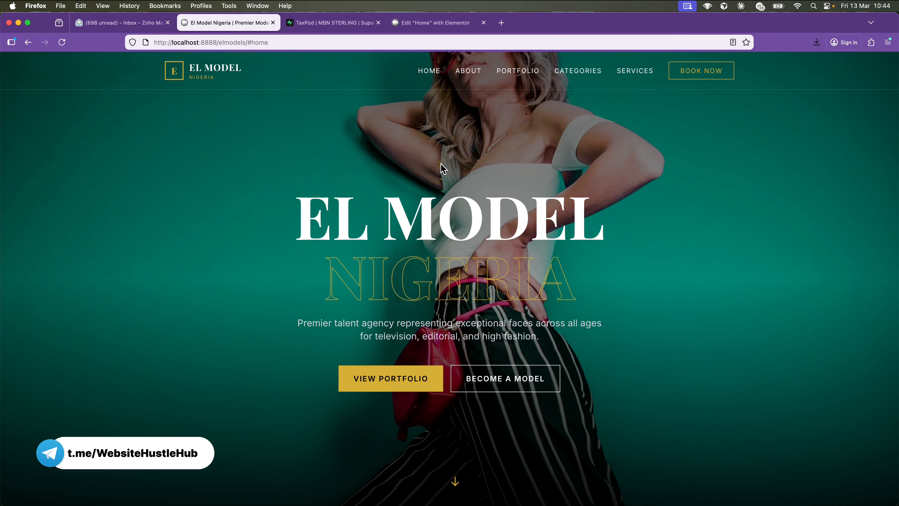
left_click(418, 24)
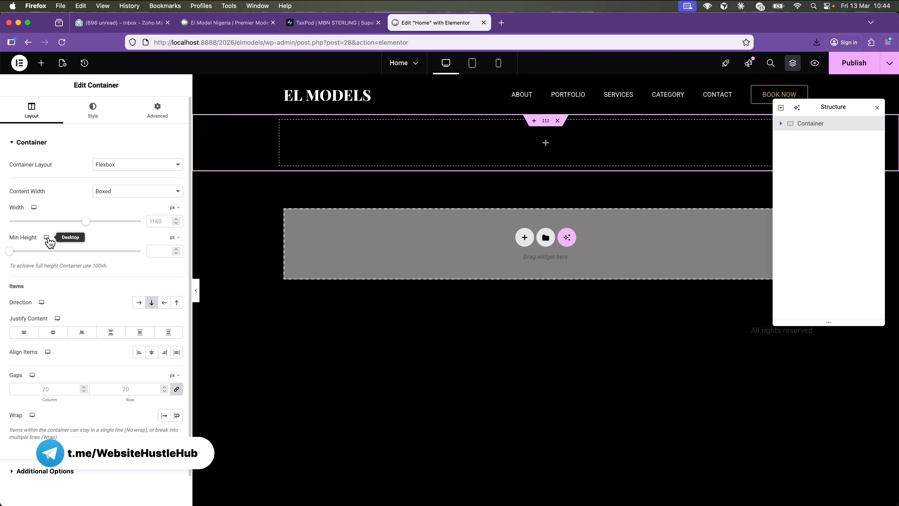
left_click(174, 237)
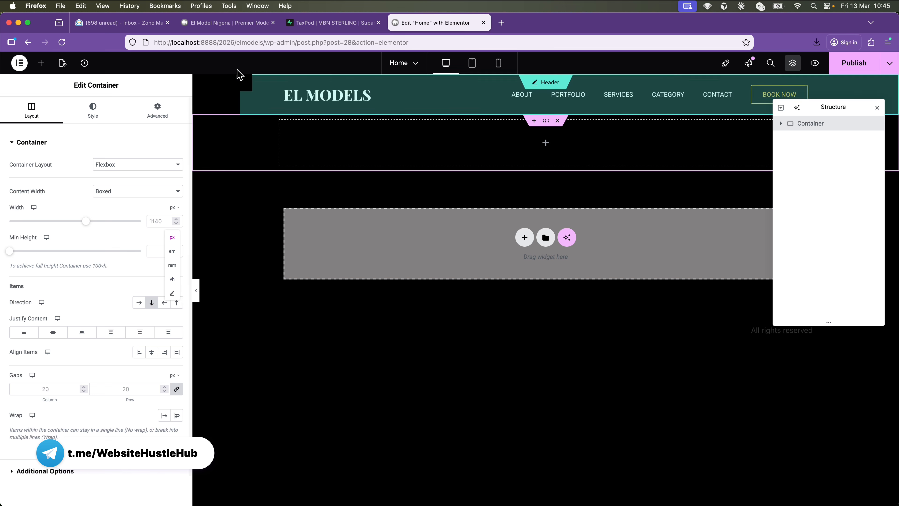
left_click(221, 24)
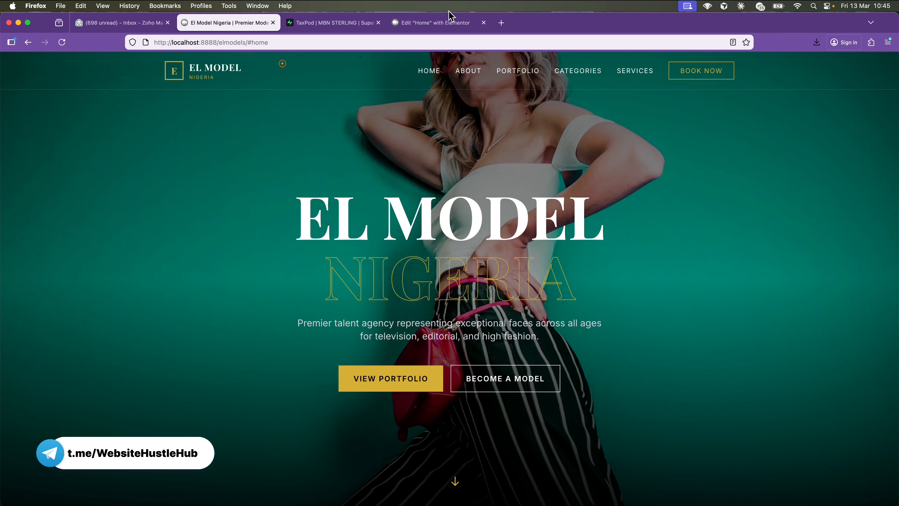
left_click(445, 24)
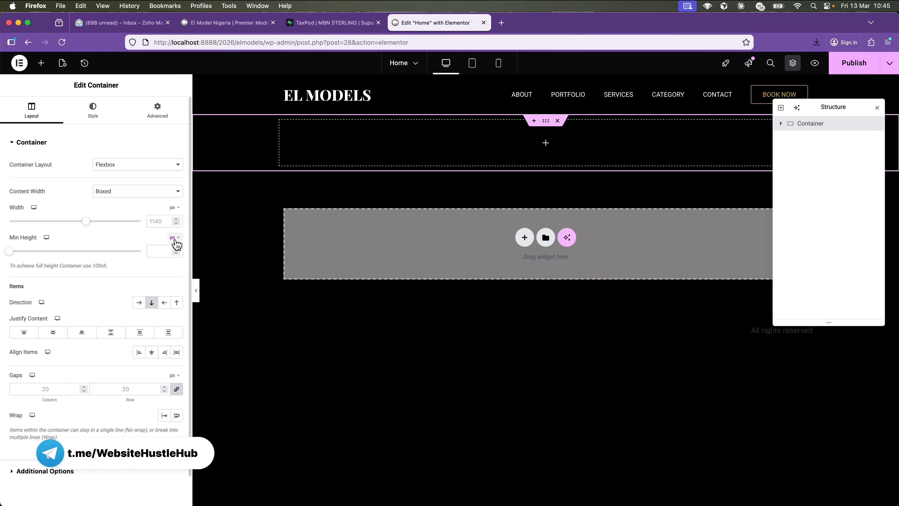
left_click(175, 238)
left_click(173, 279)
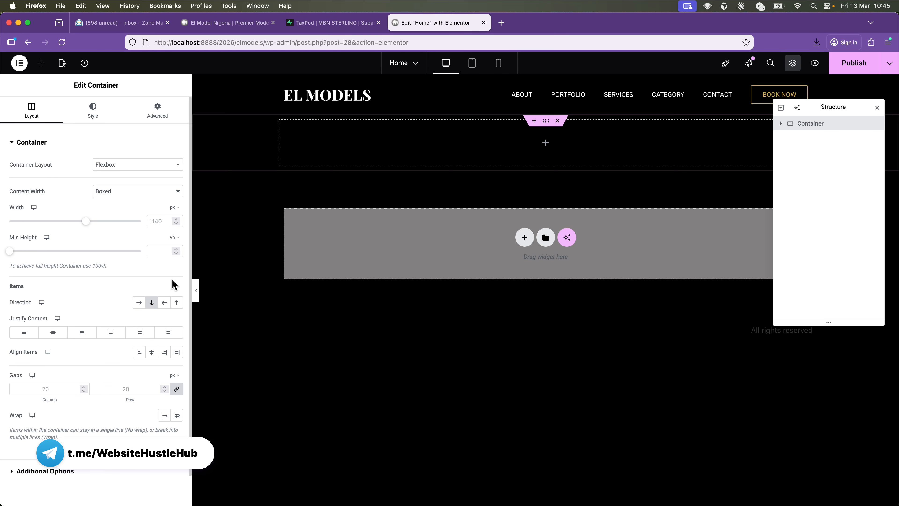
left_click(157, 252)
type("100")
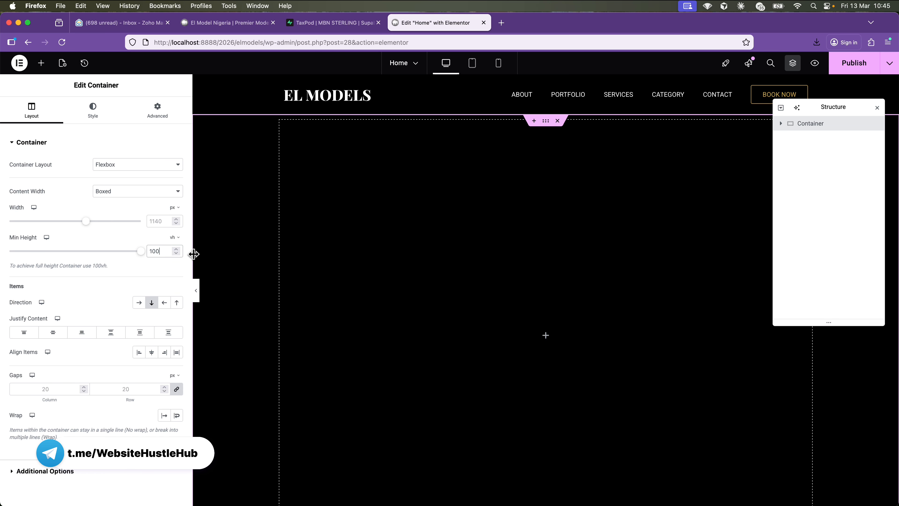
Nest a second container inside the 100 vh hero container.
scroll(430, 293, "down", 2)
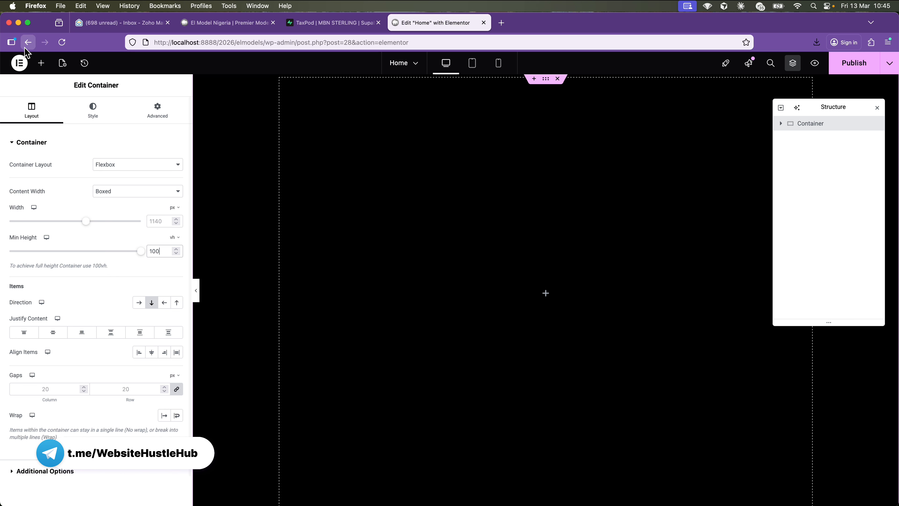
left_click(41, 63)
left_click_drag(60, 188, 629, 301)
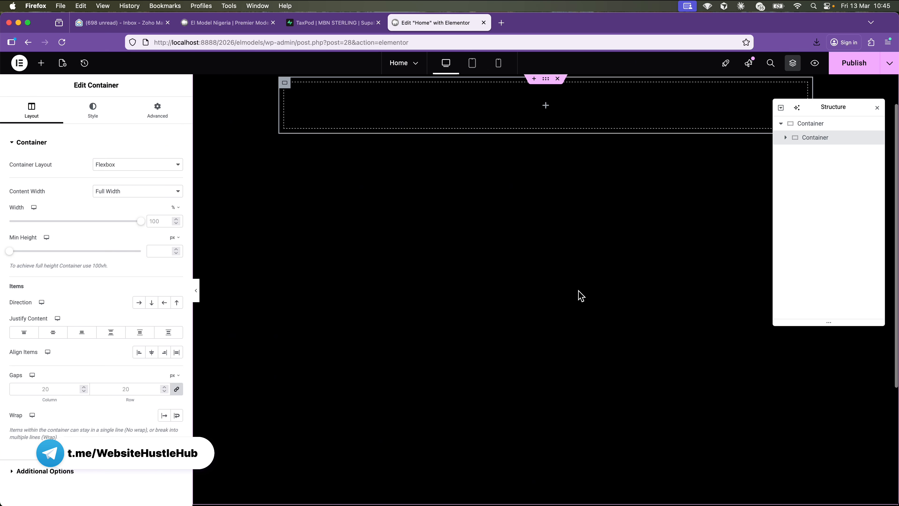
scroll(557, 253, "down", 1)
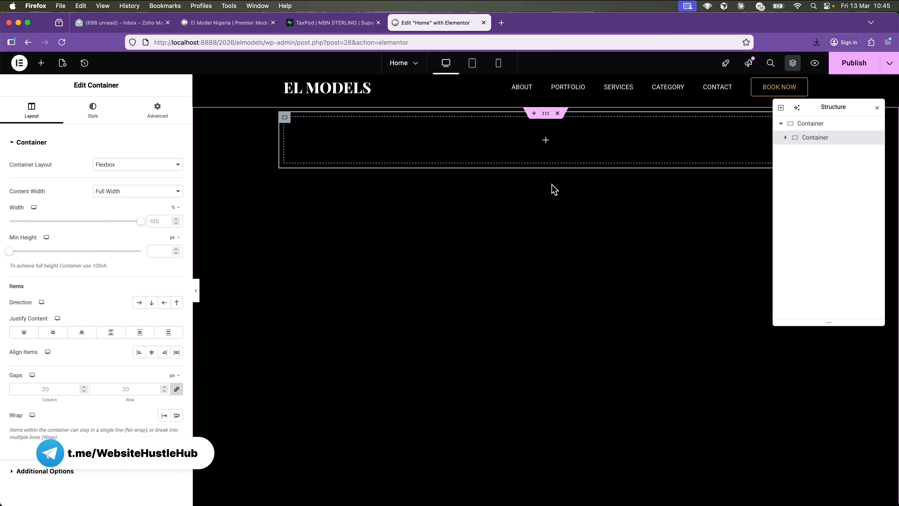
Give the outer hero container a Classic background type and upload the seven photo files for its background image.
left_click(546, 117)
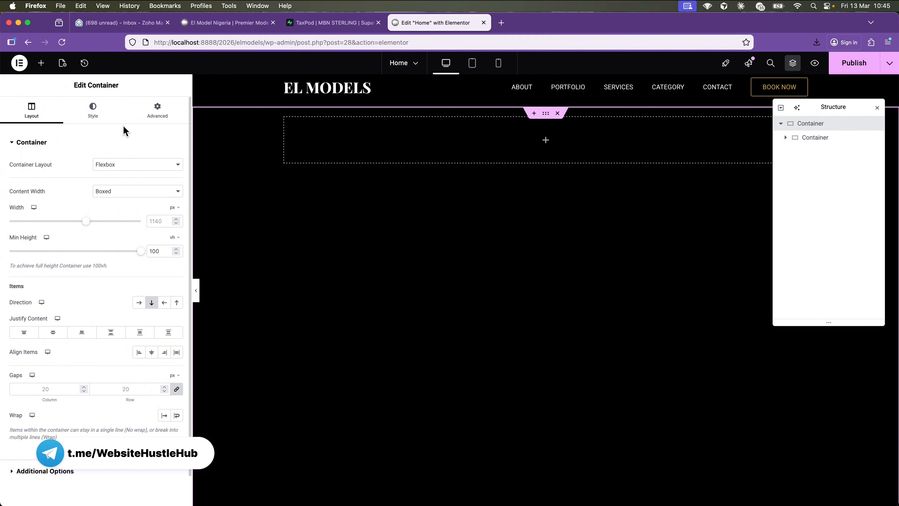
left_click(99, 116)
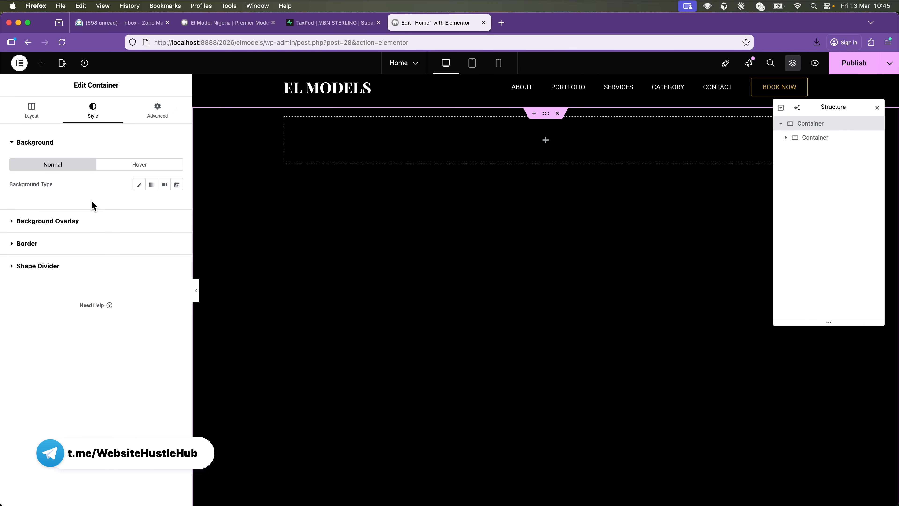
left_click(141, 188)
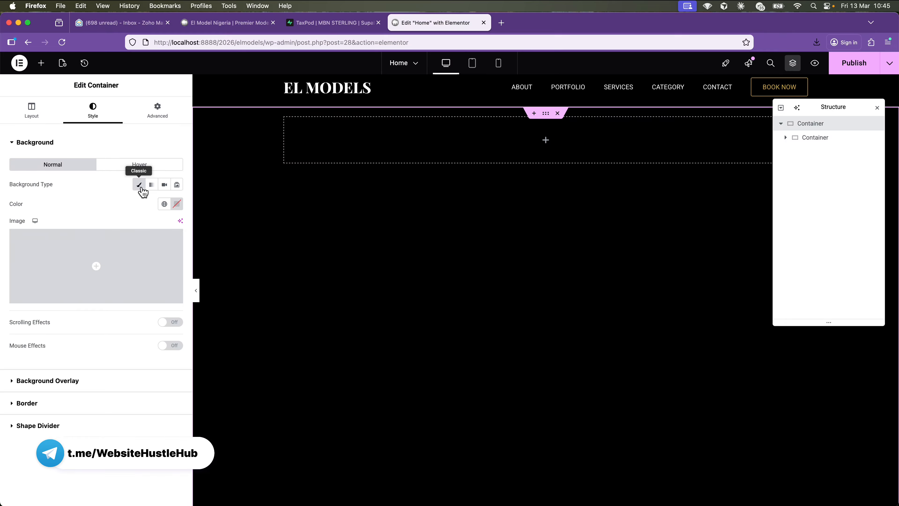
left_click(101, 270)
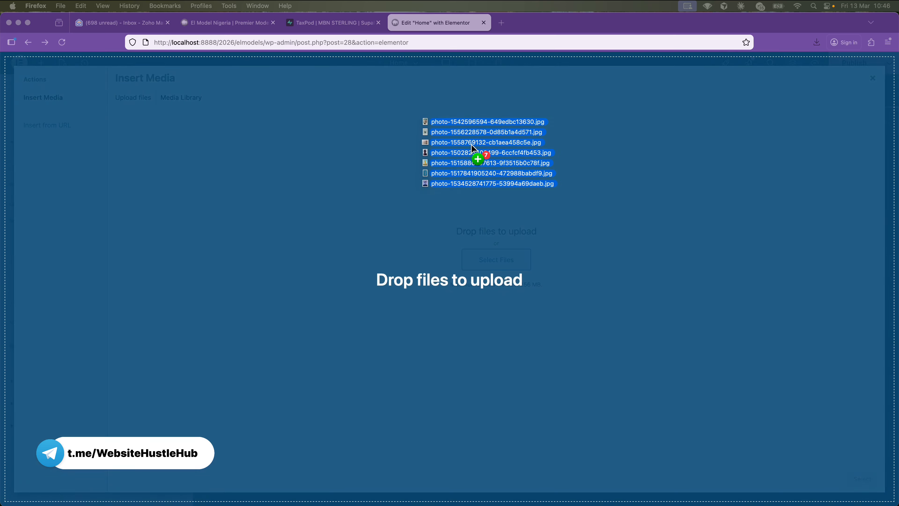
left_click_drag(472, 144, 473, 146)
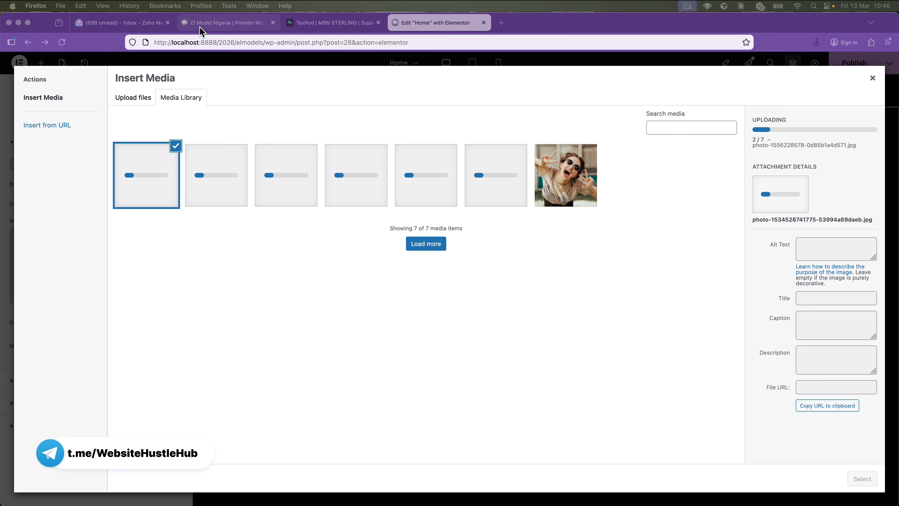
Insert the uploaded photo of the model against the green wall as the outer hero container's background image.
left_click(200, 26)
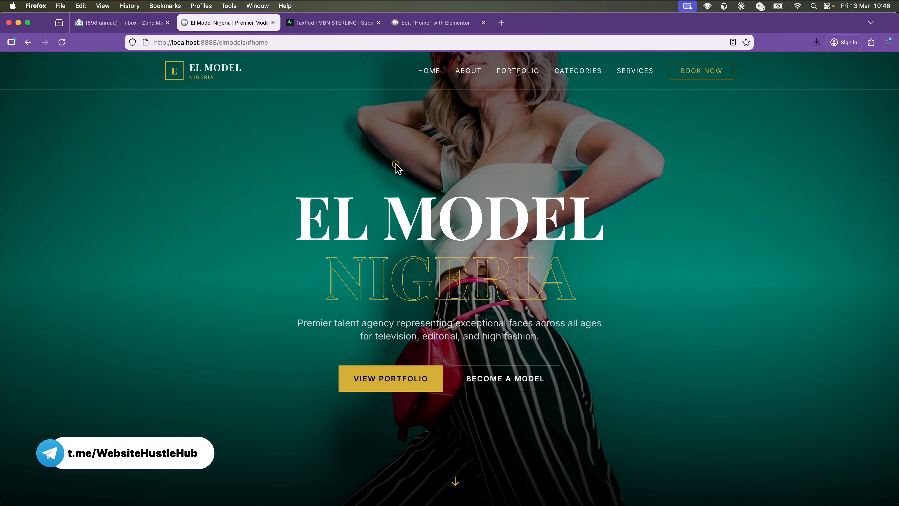
left_click(427, 26)
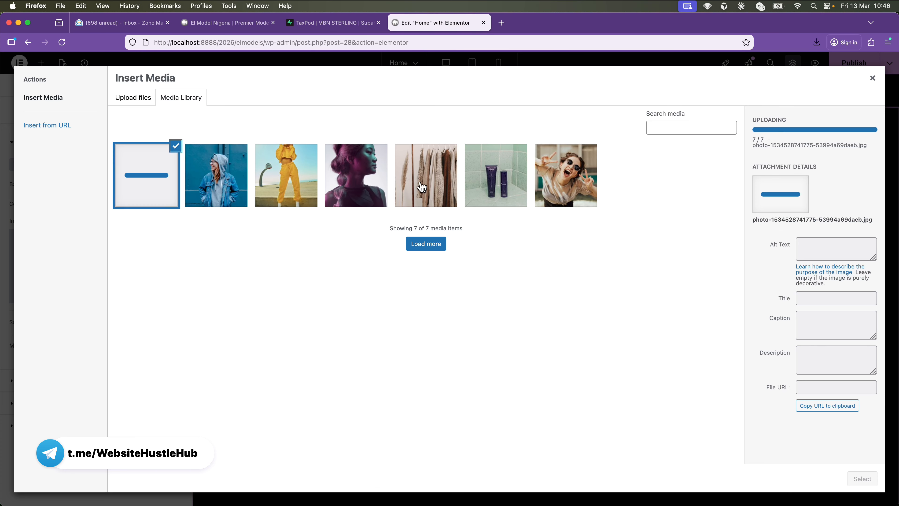
left_click(144, 176)
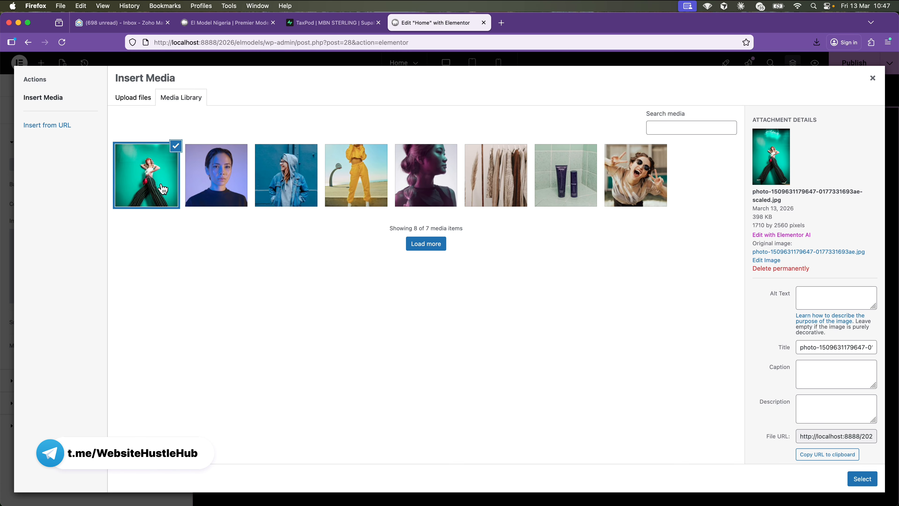
left_click(862, 479)
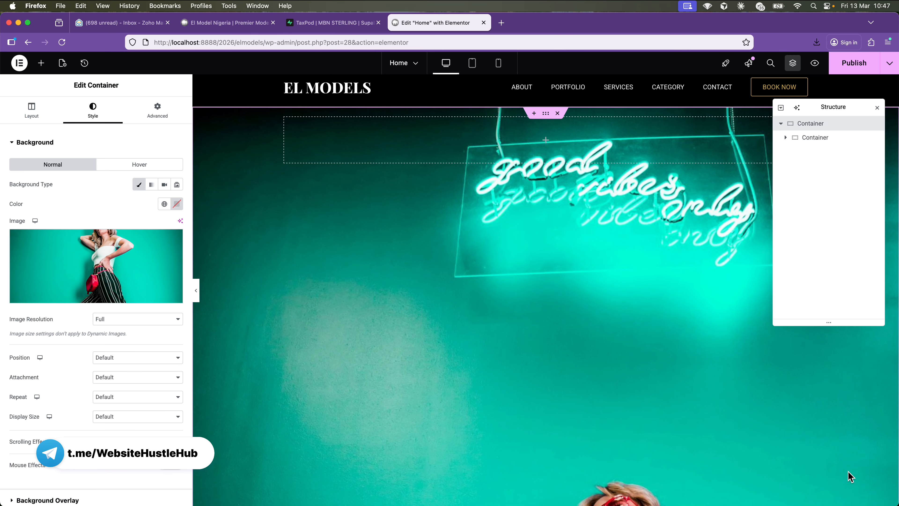
scroll(560, 331, "down", 5)
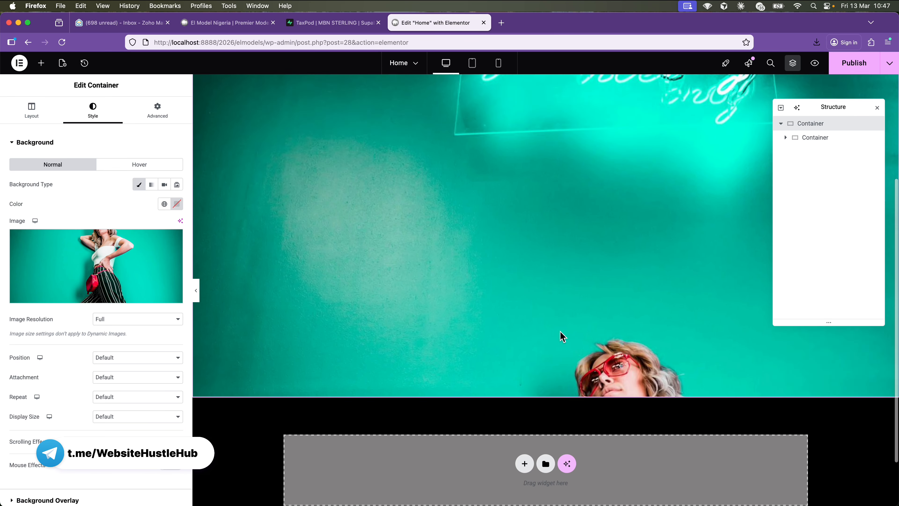
scroll(560, 331, "up", 5)
scroll(560, 331, "down", 4)
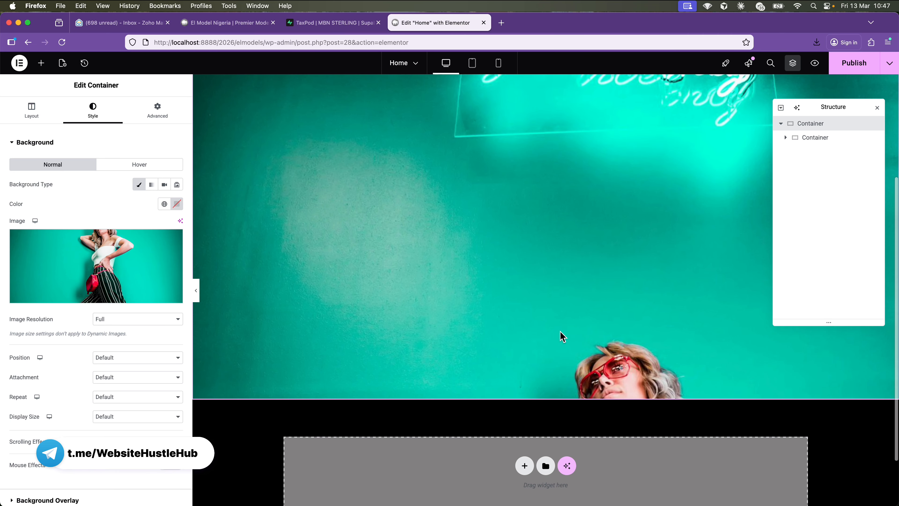
scroll(560, 332, "up", 5)
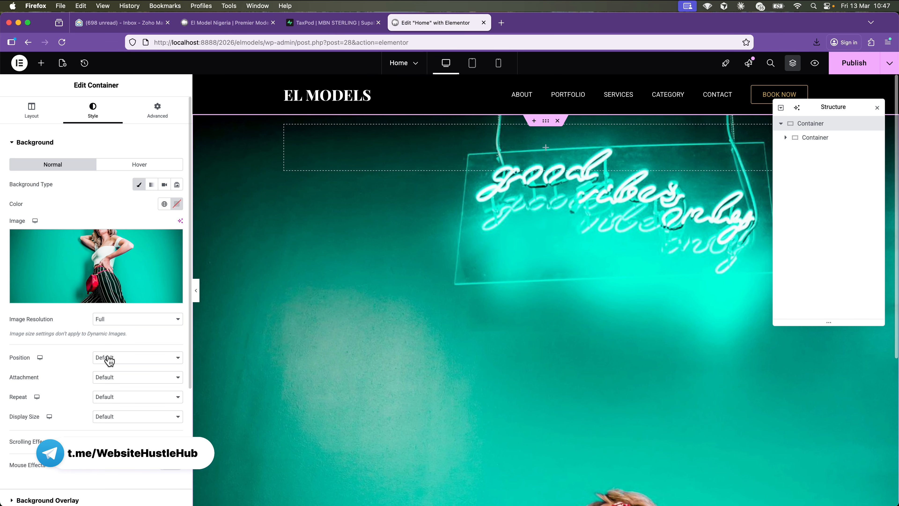
Set the hero background image's position to Center Center, repeat to No-repeat and display size to Cover.
mouse_move(96, 297)
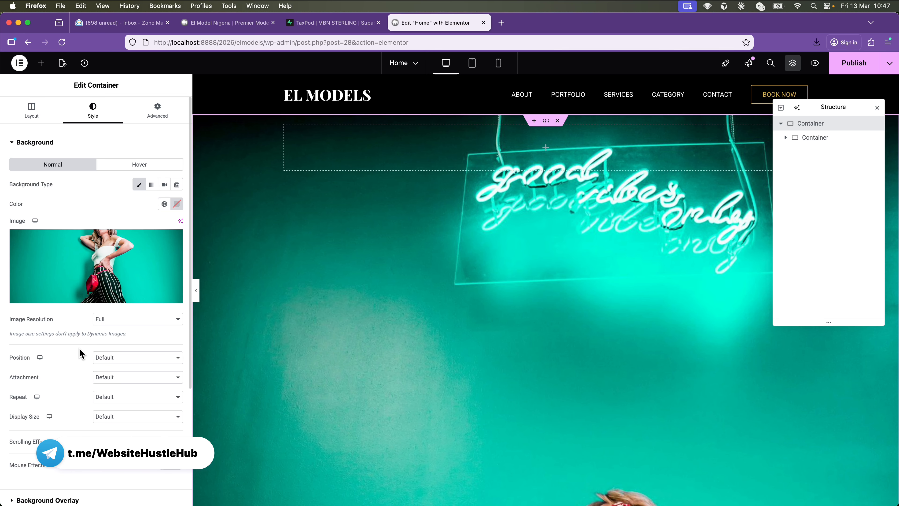
left_click(107, 355)
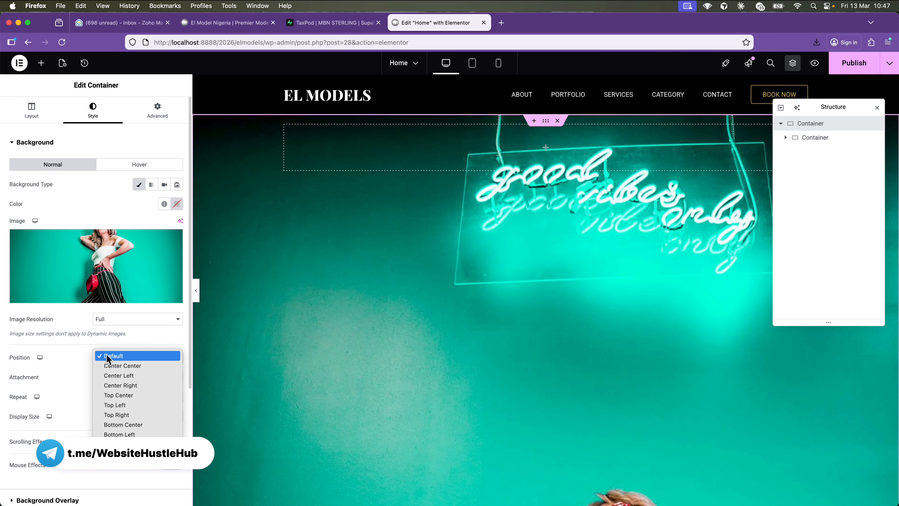
left_click(106, 365)
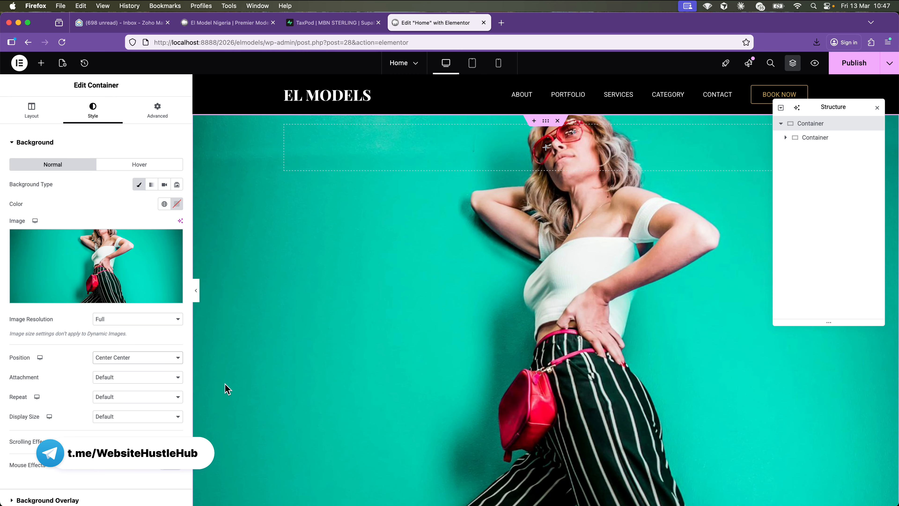
left_click(158, 403)
left_click(151, 407)
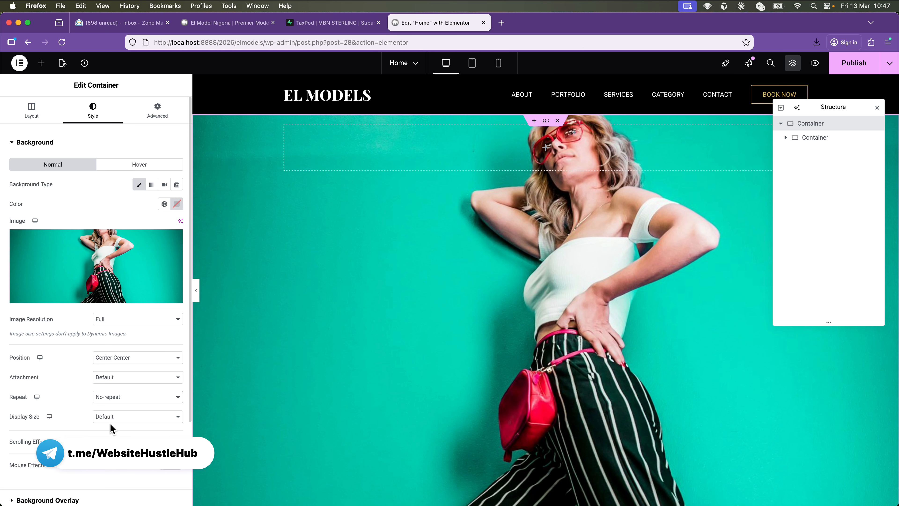
left_click(128, 419)
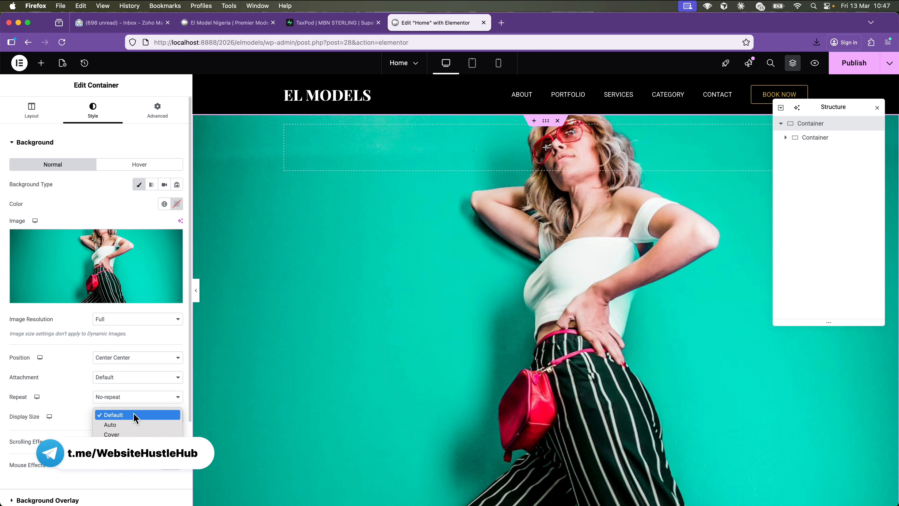
left_click(131, 434)
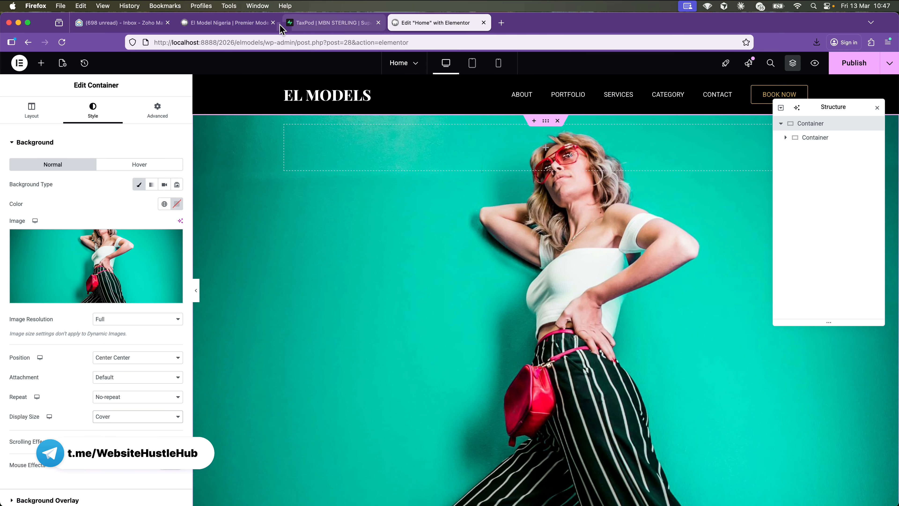
Close the developer tools on the El Model Nigeria reference site and examine how its hero image is darkened.
left_click(232, 25)
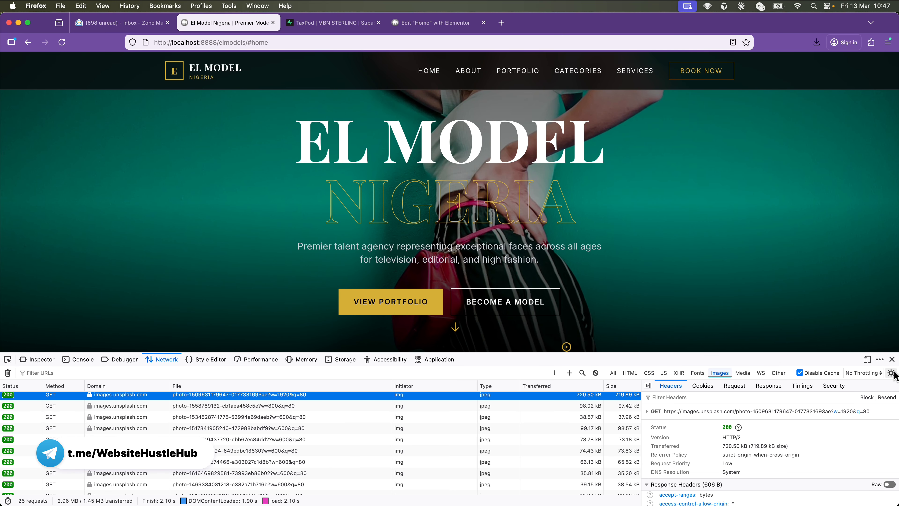
left_click(892, 359)
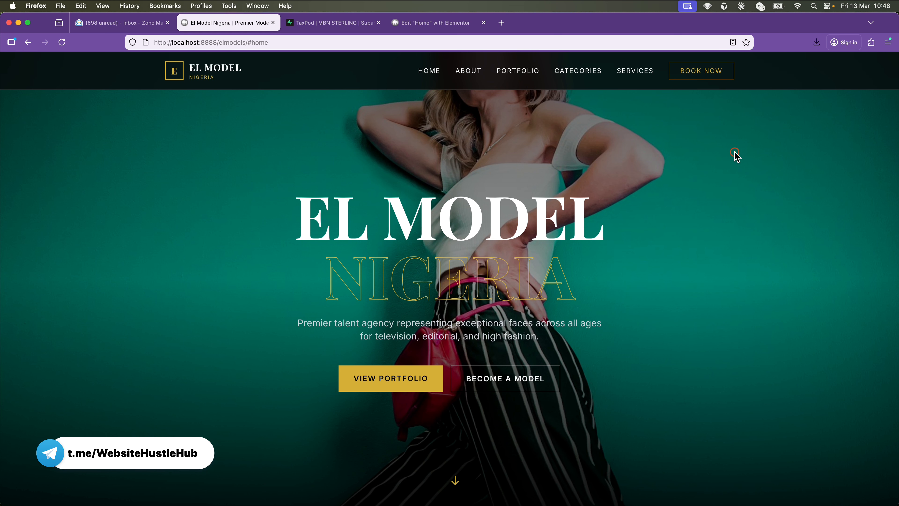
left_click(411, 24)
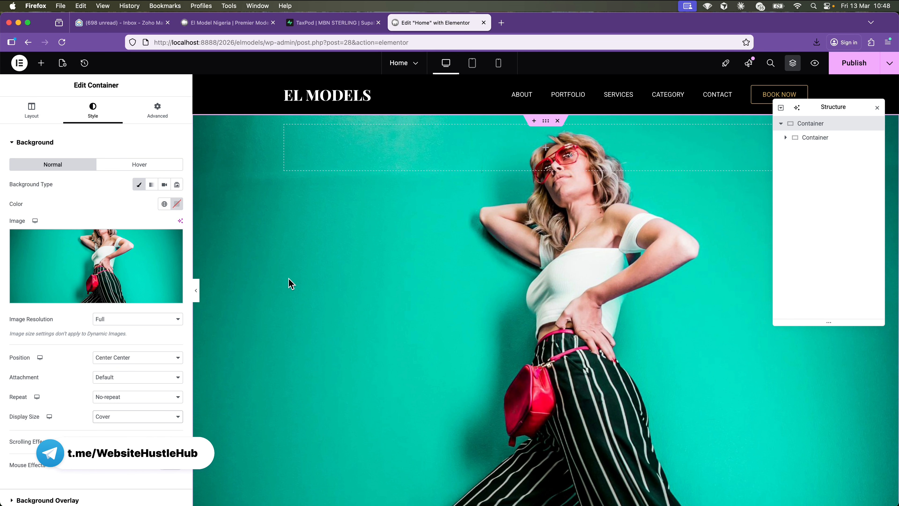
Give the outer hero container a Classic background overlay in black, #000000.
left_click(27, 146)
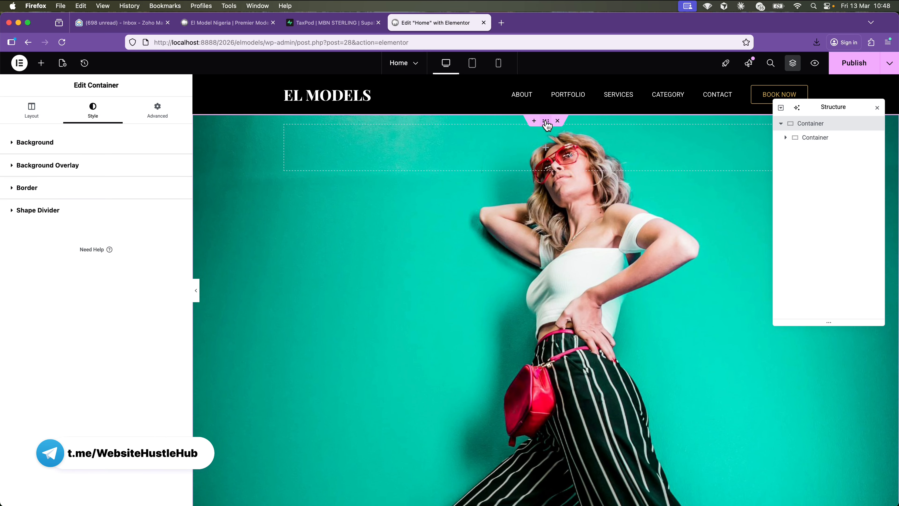
left_click(64, 167)
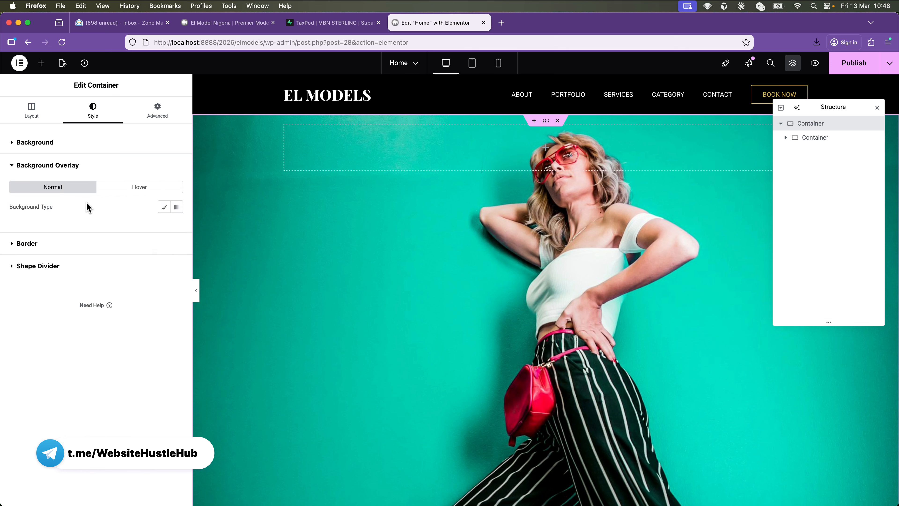
left_click(164, 209)
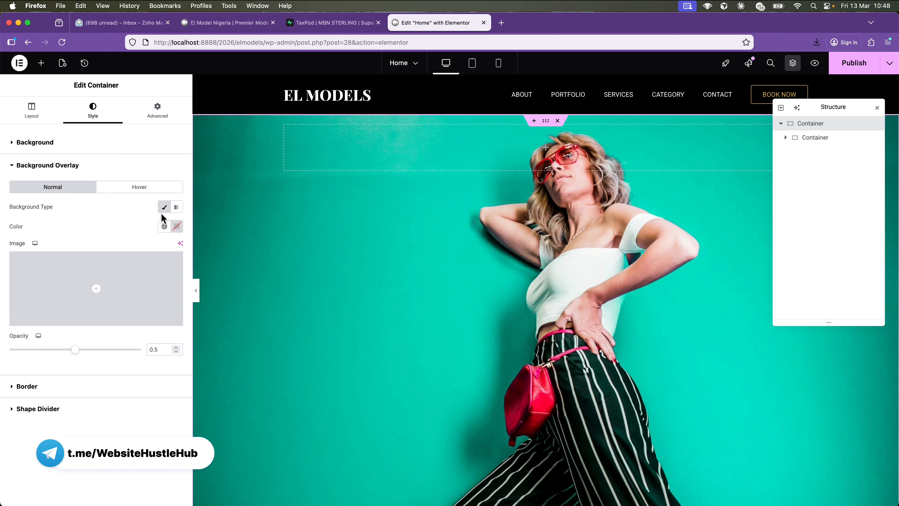
left_click(177, 226)
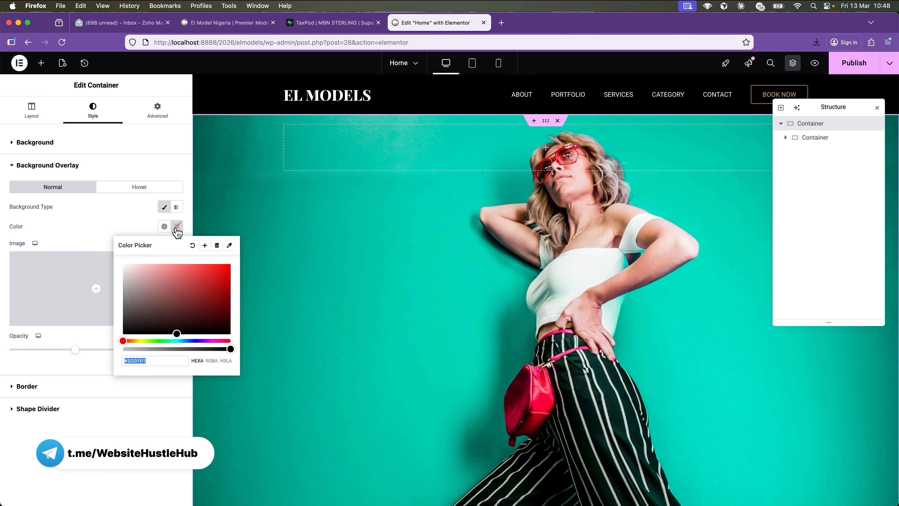
left_click_drag(183, 332, 163, 335)
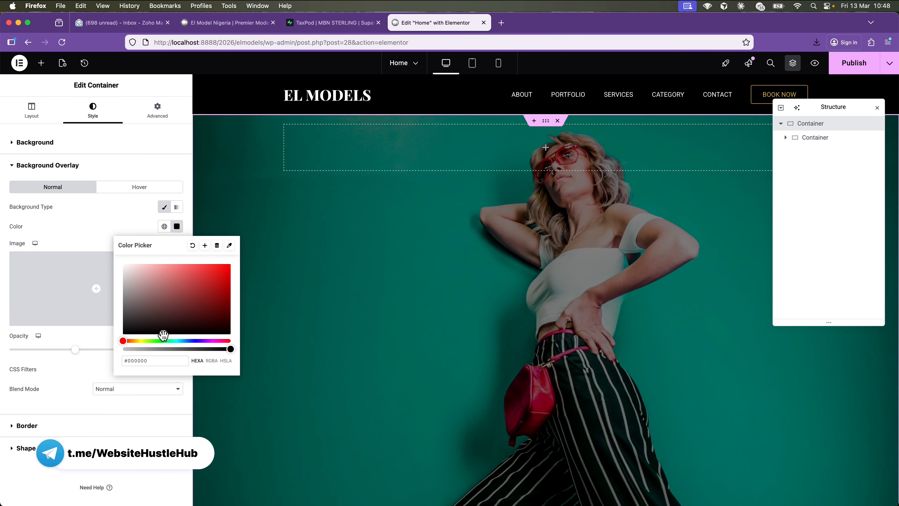
left_click(124, 226)
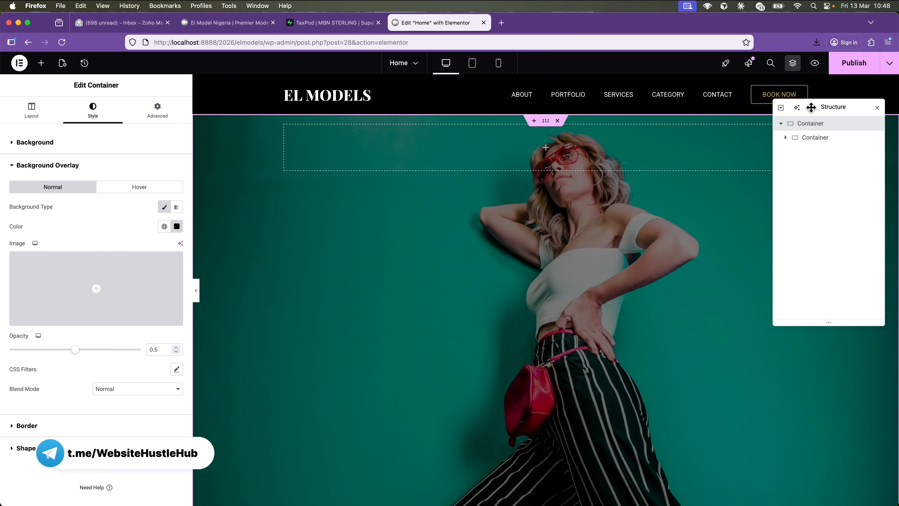
Publish the Home page and compare its hero section with the El Model Nigeria reference site.
left_click(858, 64)
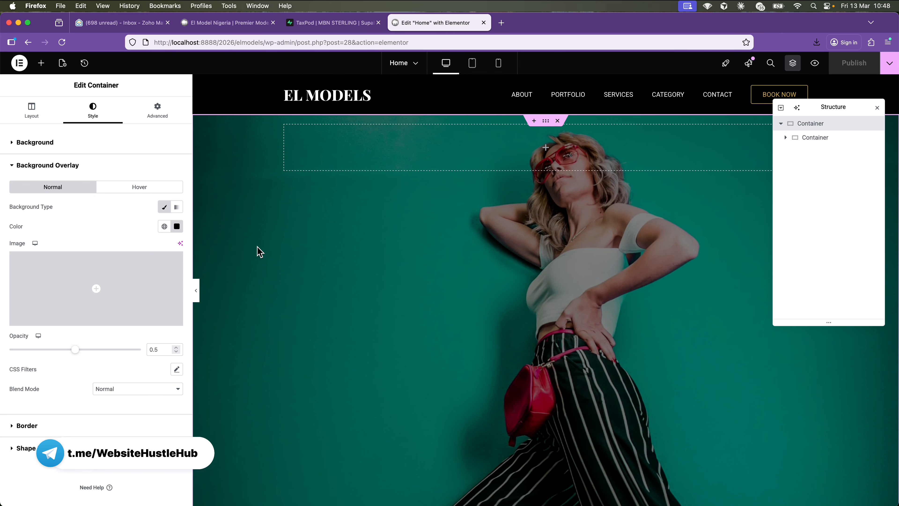
scroll(499, 269, "down", 10)
scroll(498, 269, "up", 10)
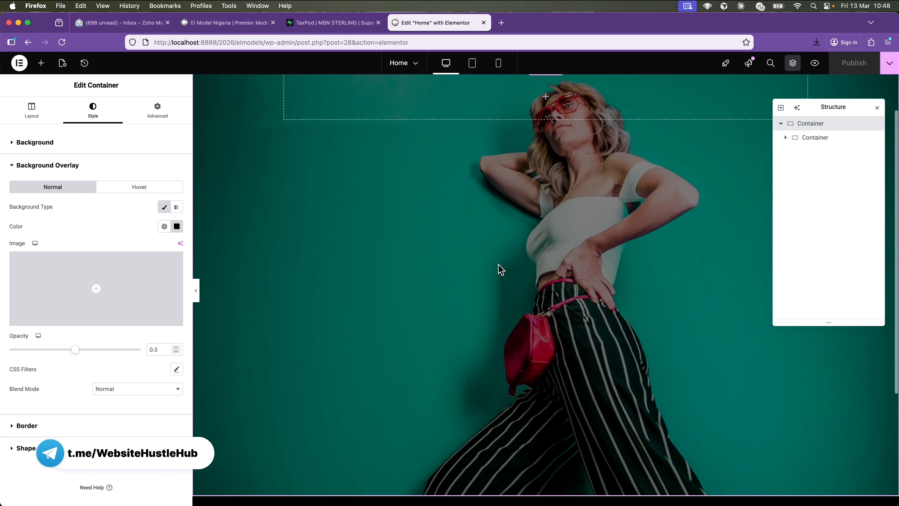
scroll(498, 269, "down", 5)
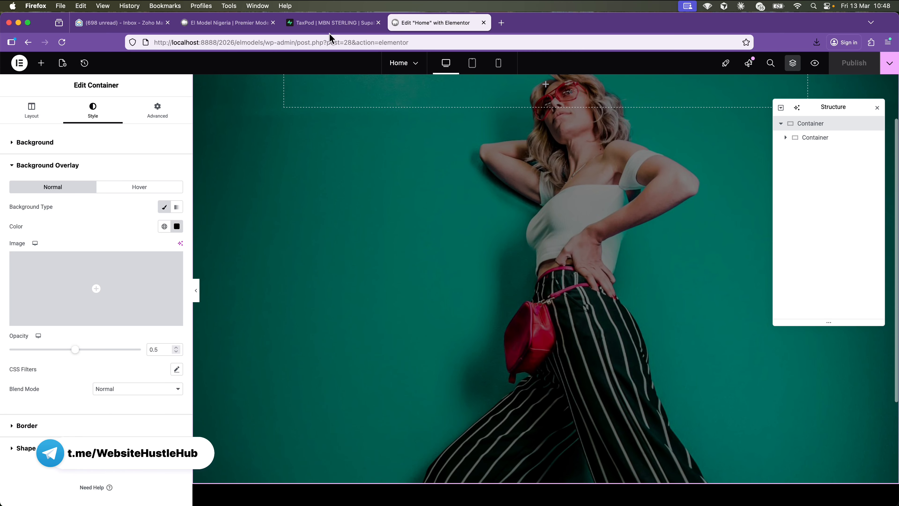
left_click(249, 27)
left_click(411, 23)
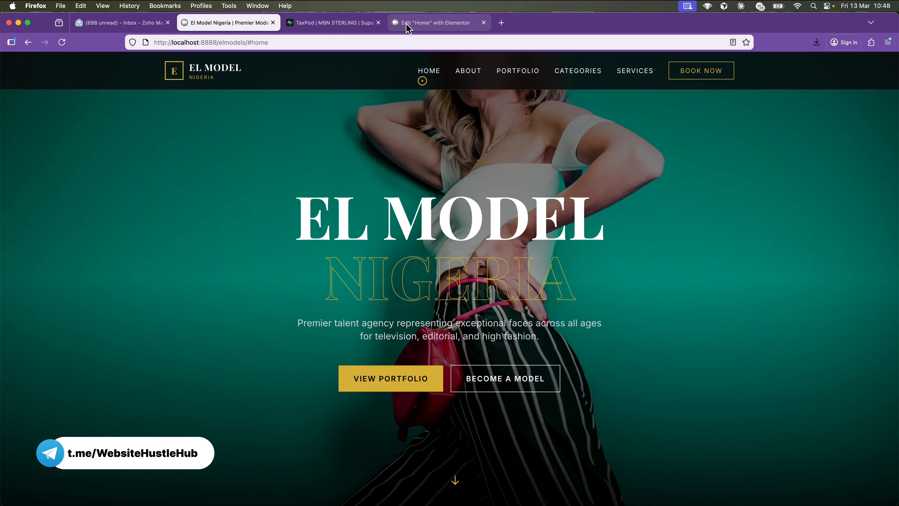
scroll(470, 117, "up", 2)
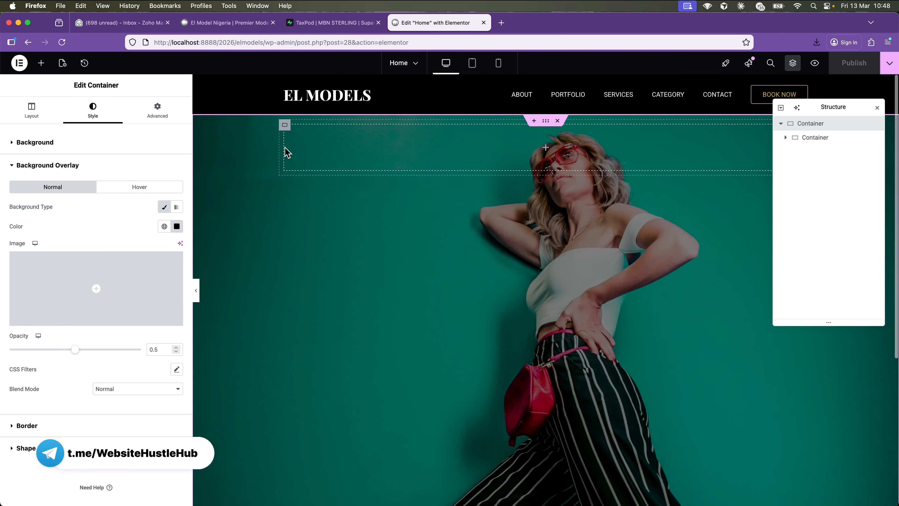
Set the outer hero container's Justify Content to Center so the nested container sits mid-height.
left_click(286, 125)
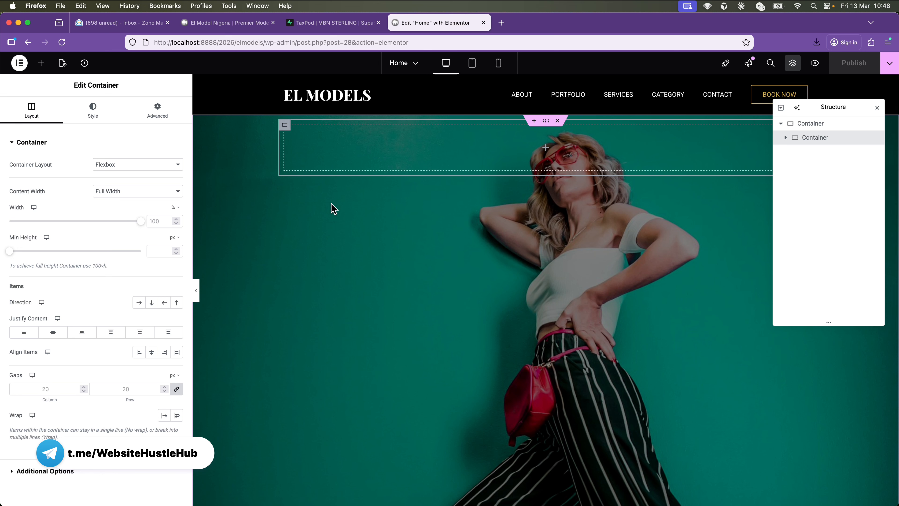
left_click(547, 122)
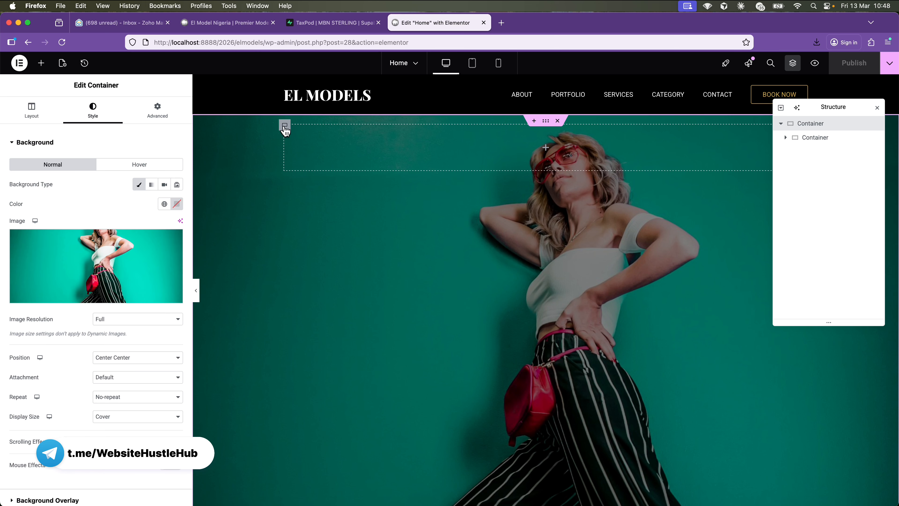
left_click(284, 125)
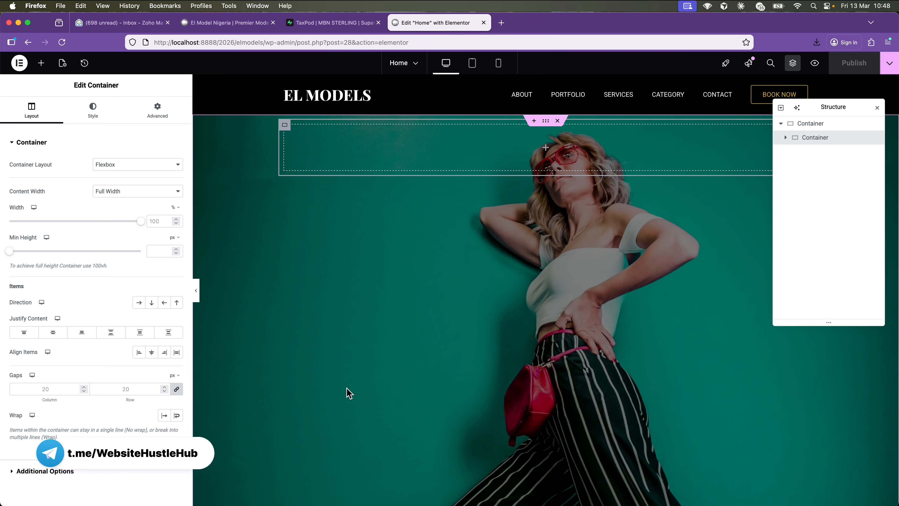
left_click(545, 121)
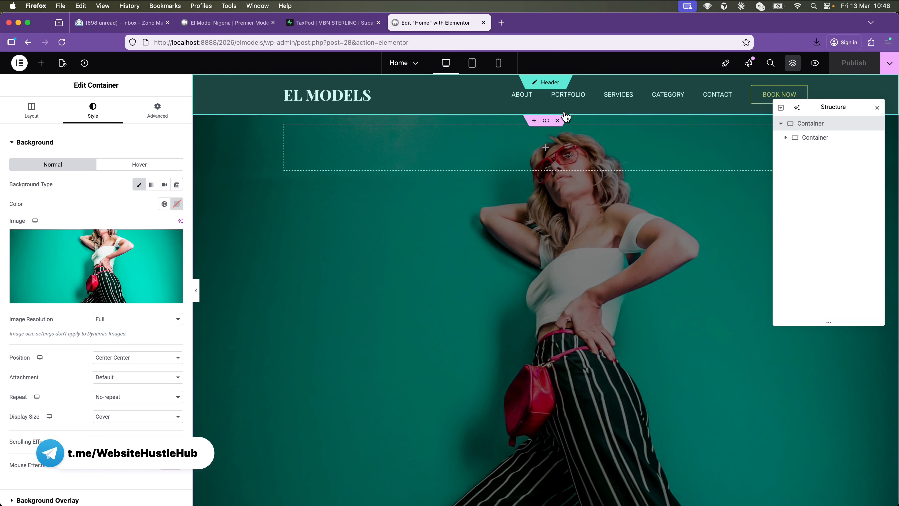
left_click(31, 112)
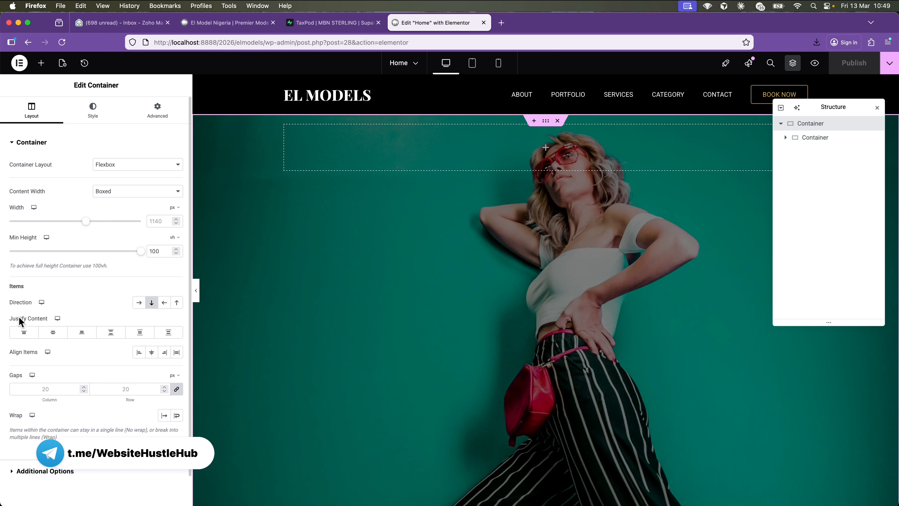
left_click(53, 332)
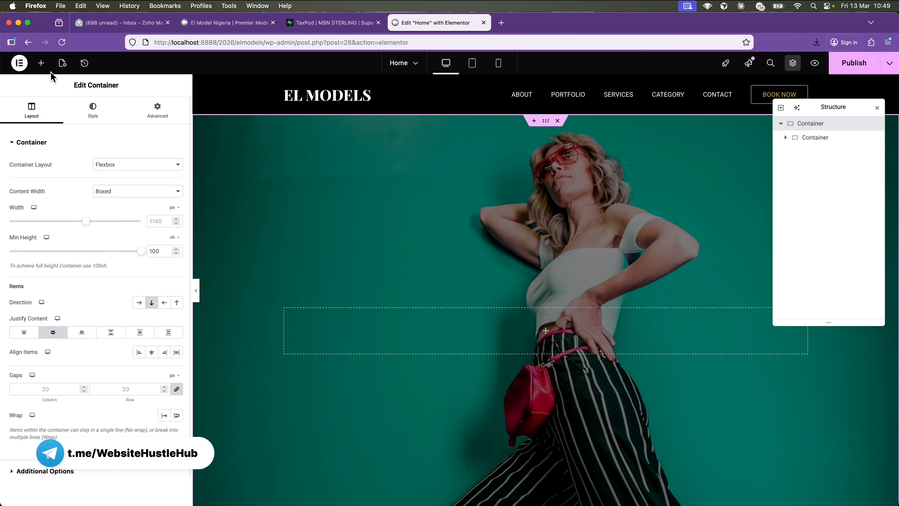
Add a Heading widget inside the nested container of the hero section.
left_click(41, 63)
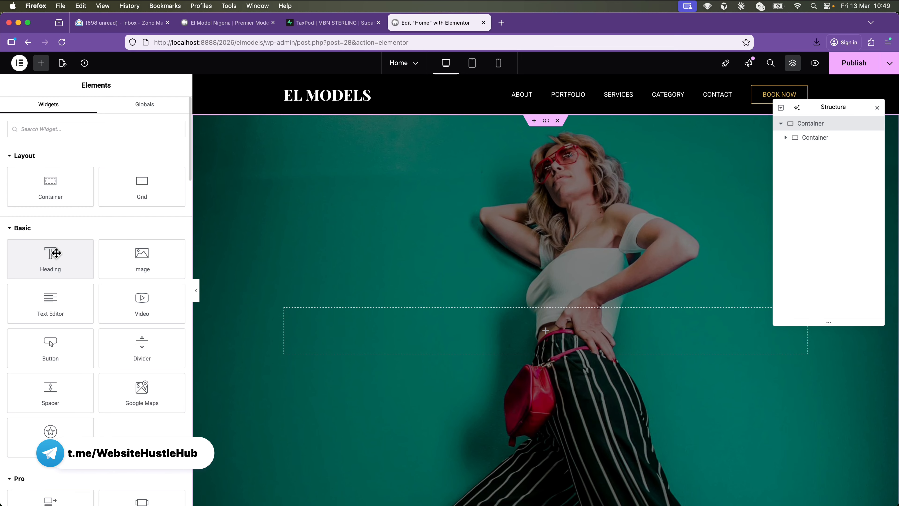
left_click_drag(52, 254, 424, 337)
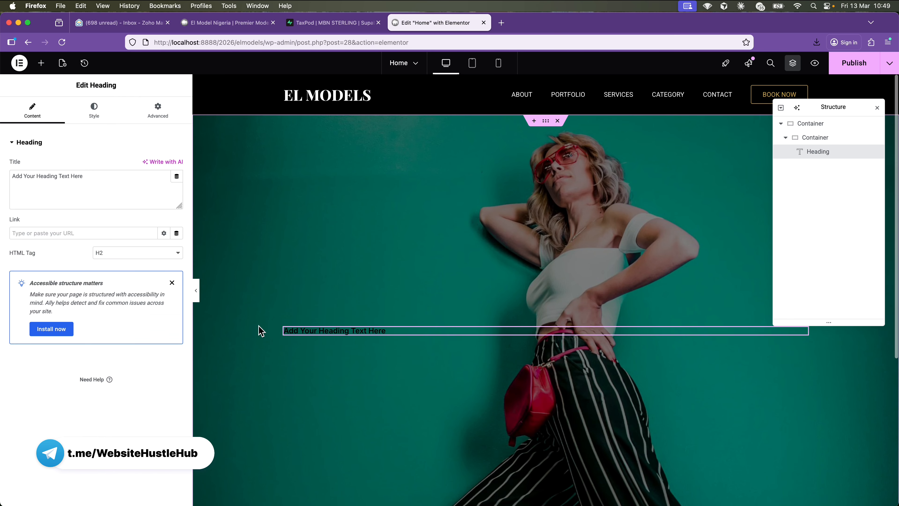
Title the hero heading "EL MODEL", following the reference site's wording, and set its HTML tag to H1.
left_click(215, 22)
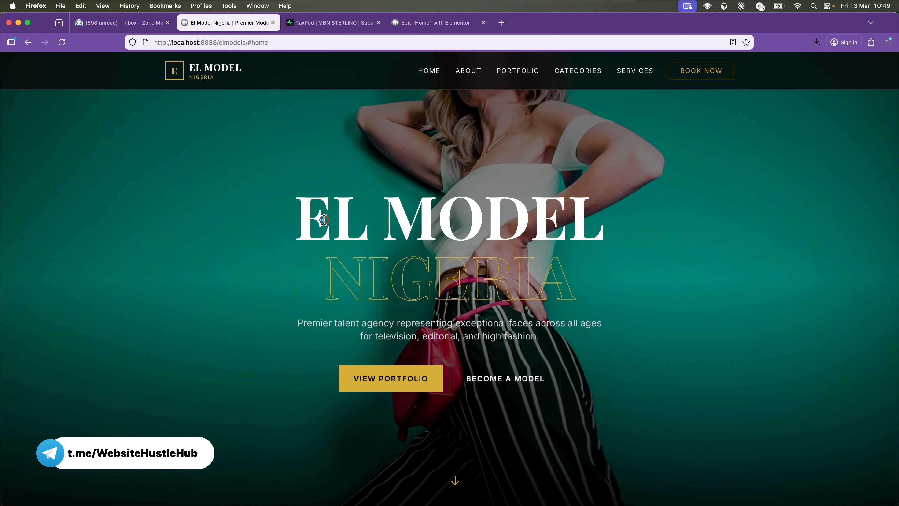
left_click_drag(299, 216, 612, 231)
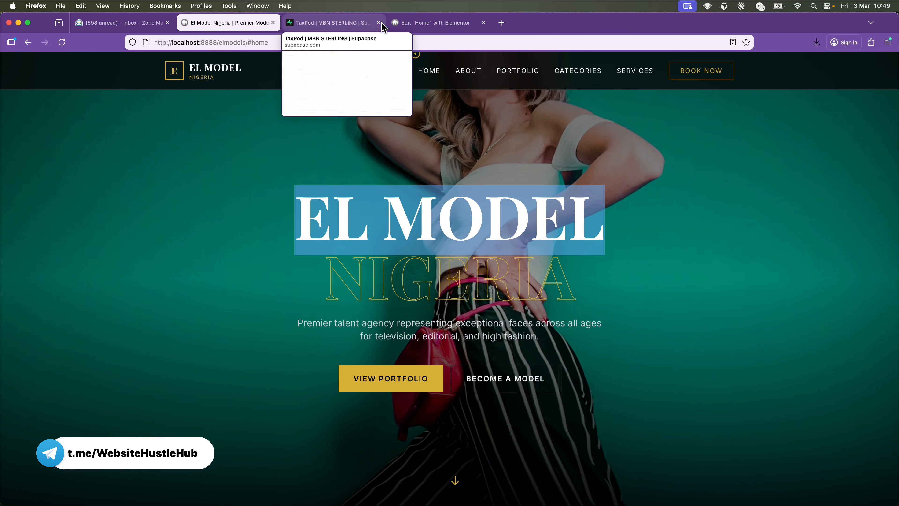
left_click(340, 22)
left_click(413, 26)
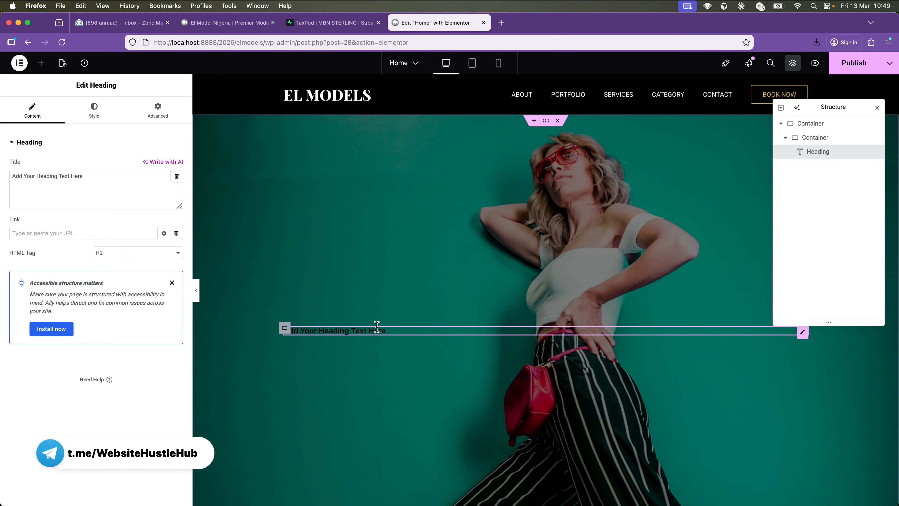
left_click(101, 172)
key("super+a")
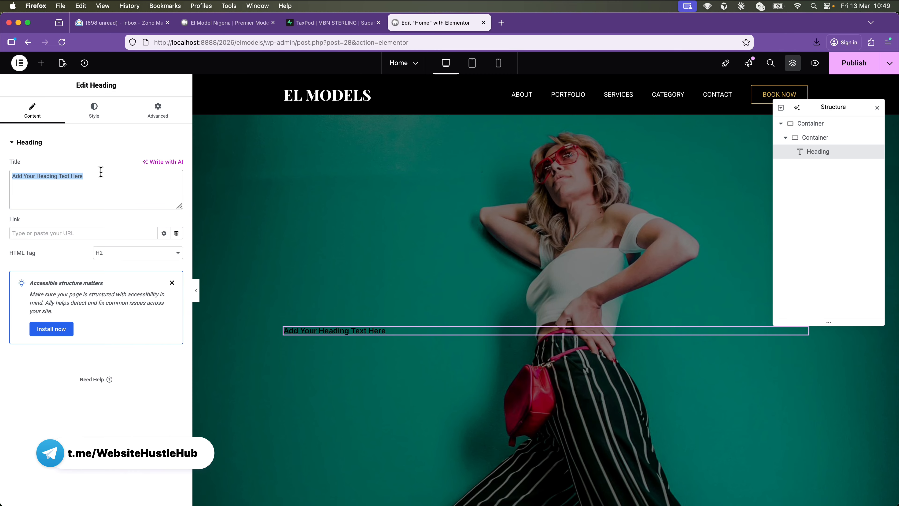
type("EL MODEL")
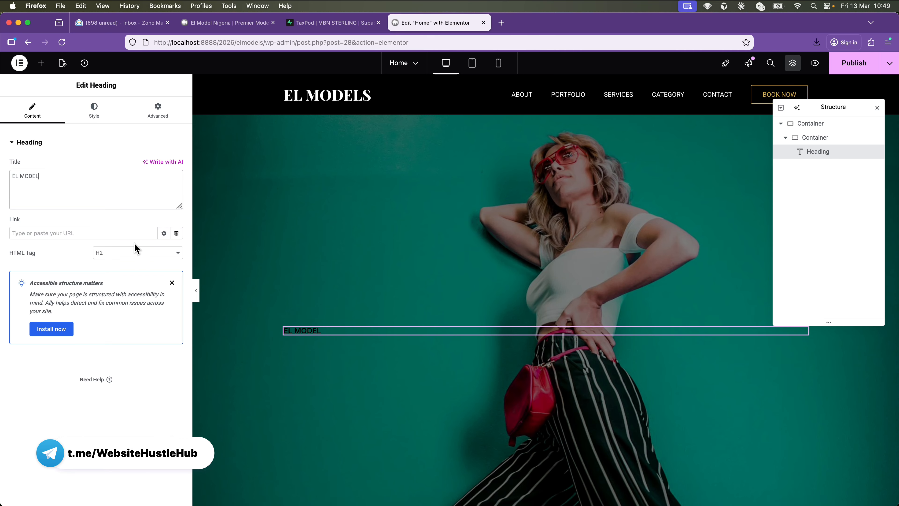
left_click(141, 254)
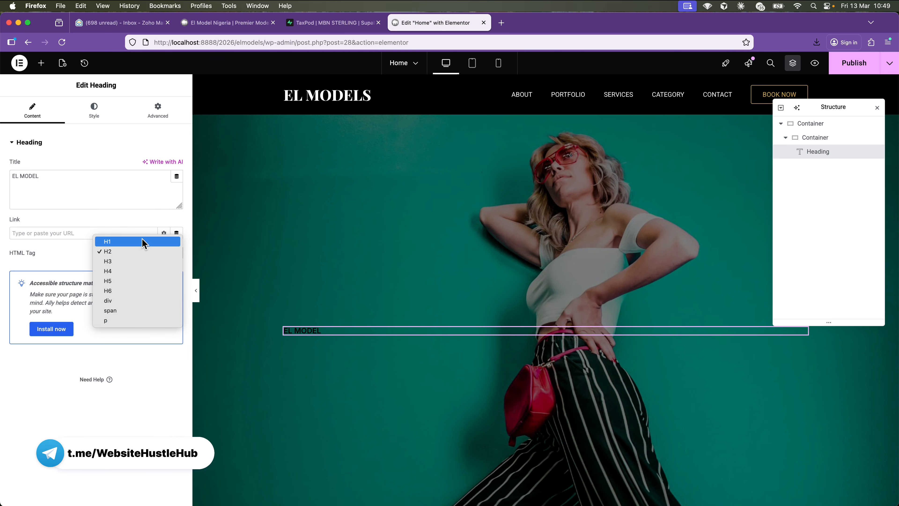
left_click(142, 244)
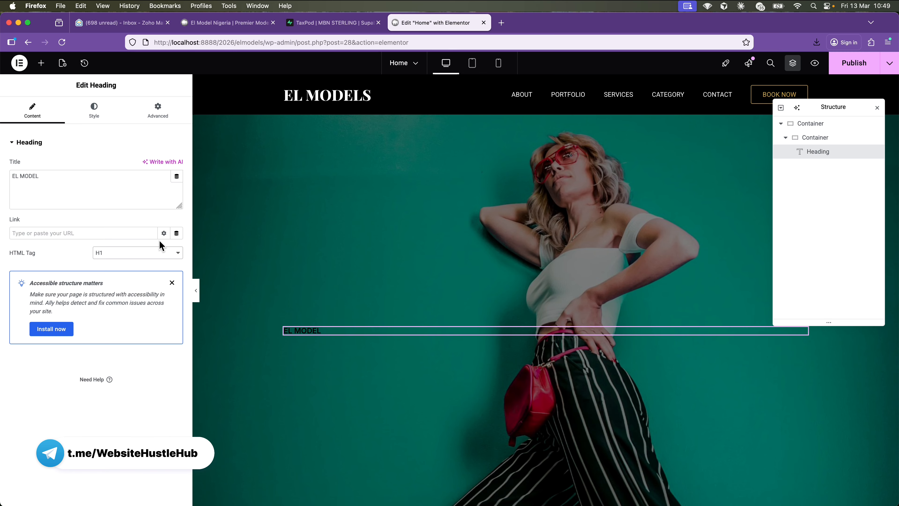
Centre the EL MODEL heading and apply the Secondary global font to it.
left_click(103, 117)
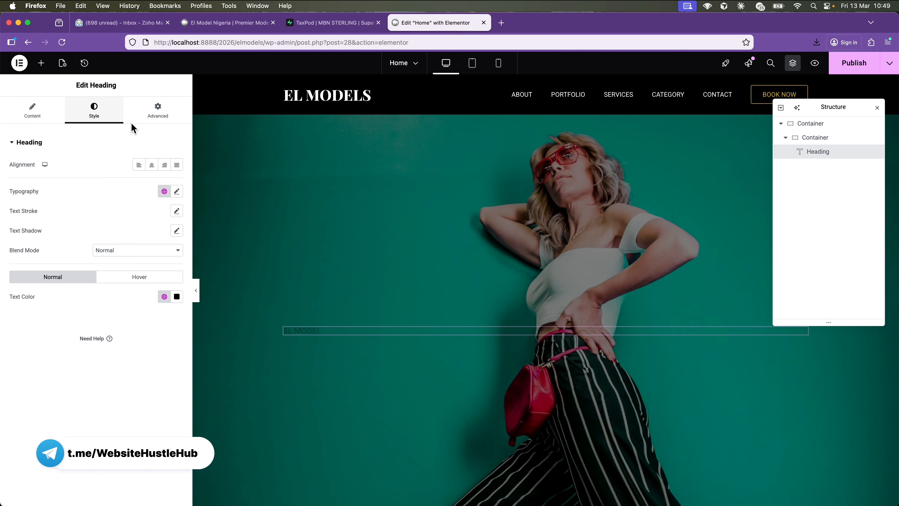
left_click(152, 166)
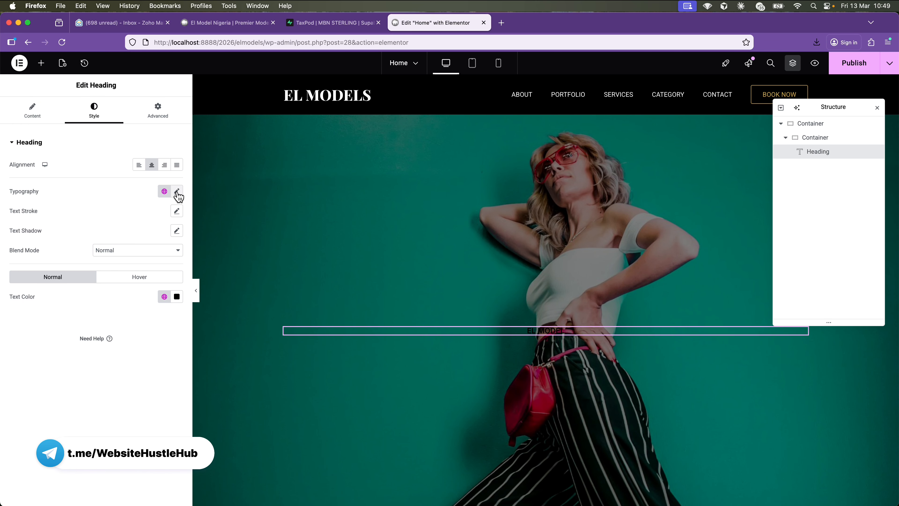
left_click(165, 191)
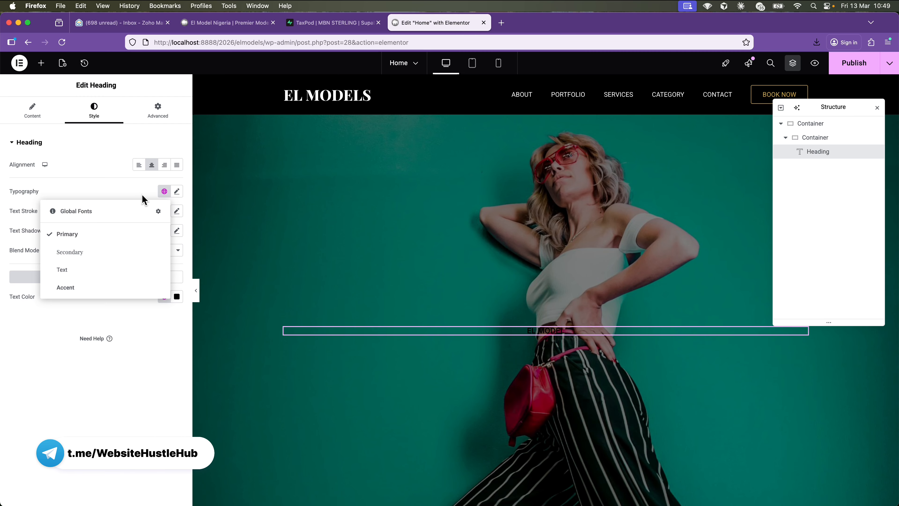
left_click(87, 258)
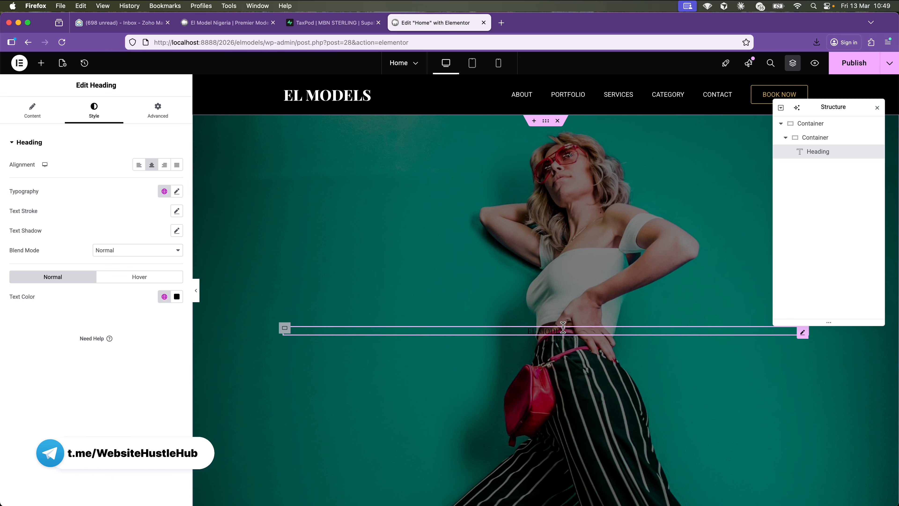
Set the EL MODEL heading's font size to 10 and its weight to 800 (Extra Bold).
left_click(177, 191)
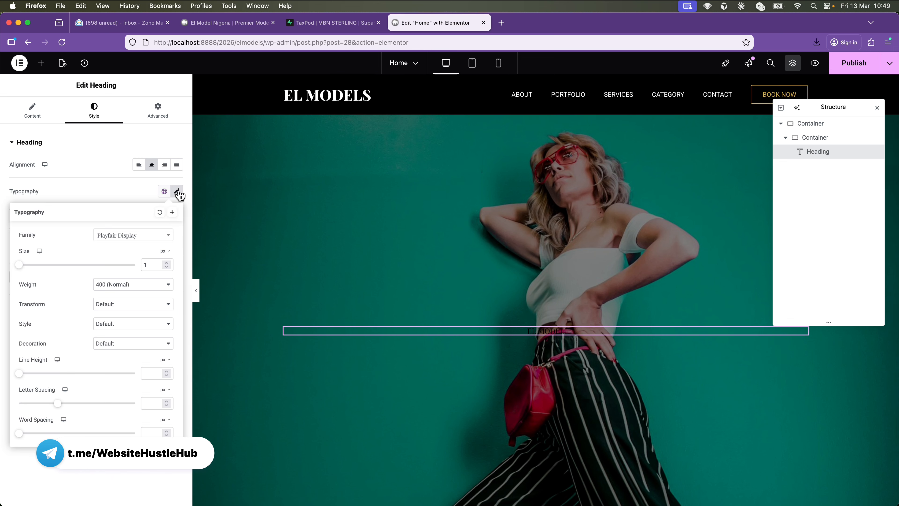
left_click(169, 253)
left_click(162, 265)
left_click(166, 251)
left_click(162, 266)
type("6")
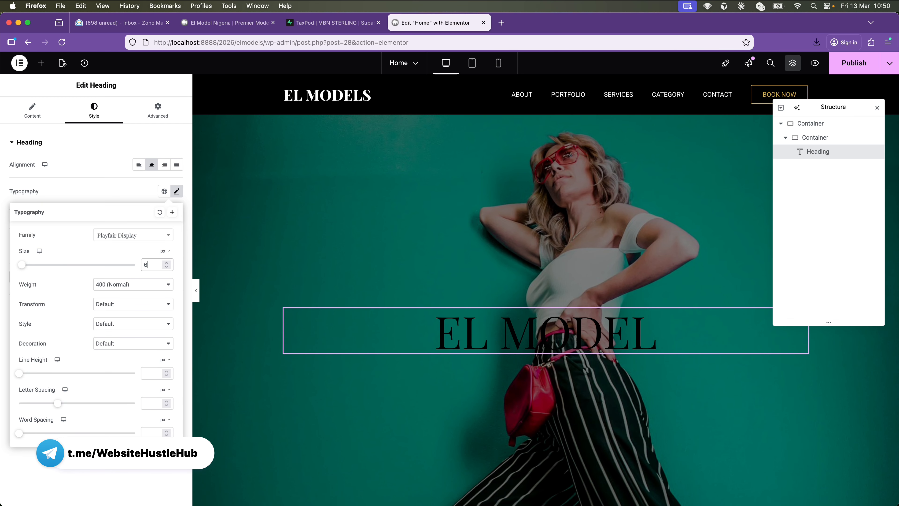
key("BackSpace")
type("1")
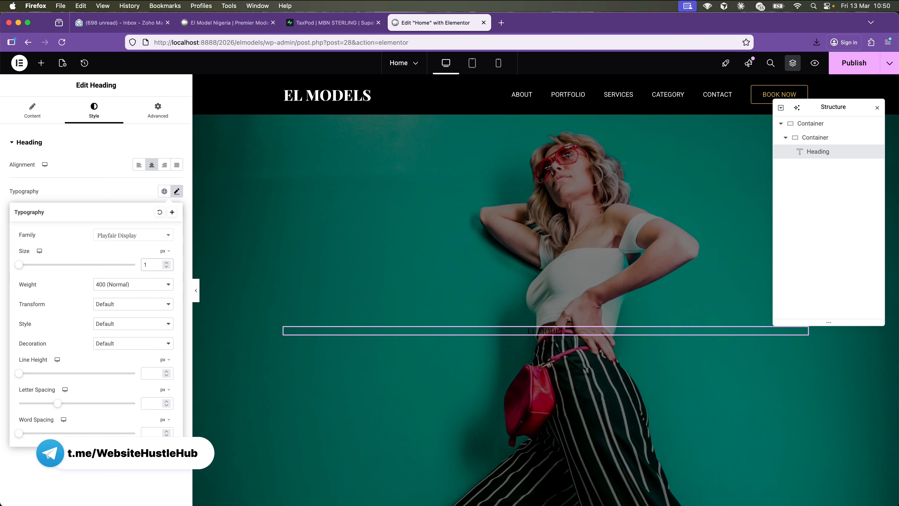
type("0")
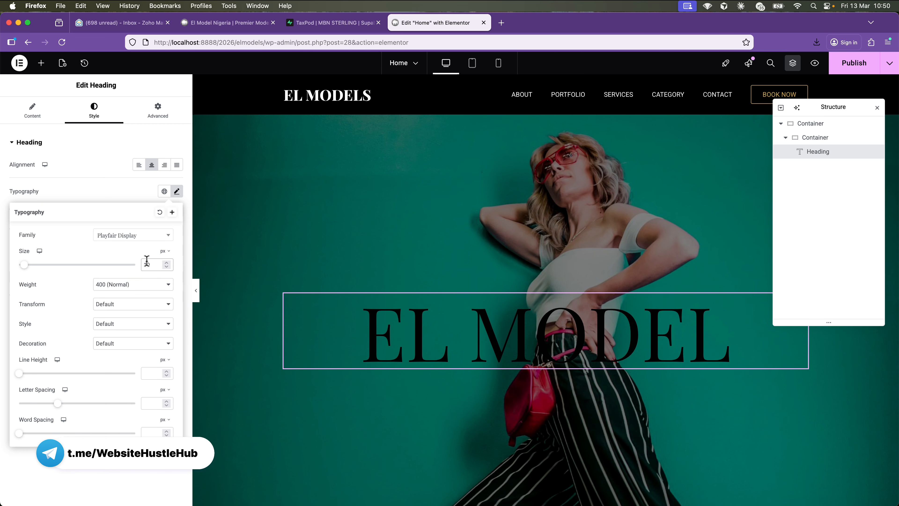
left_click(146, 284)
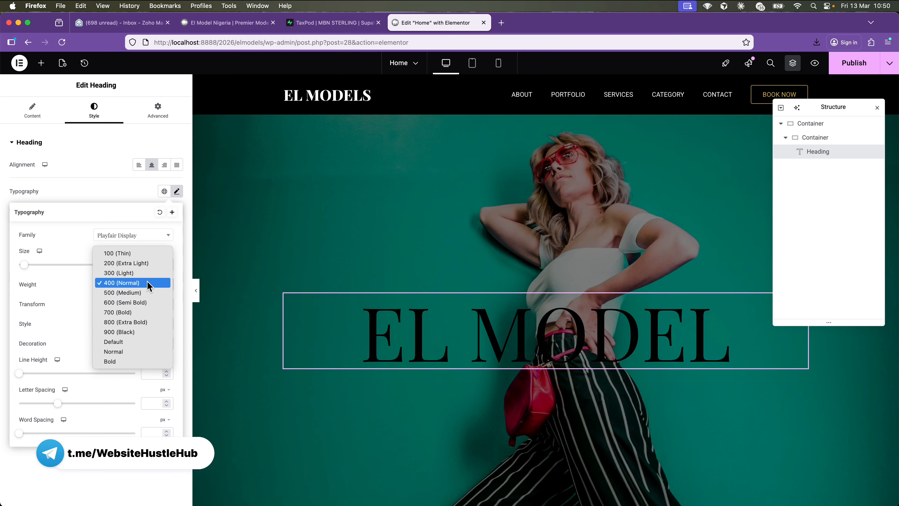
left_click(157, 322)
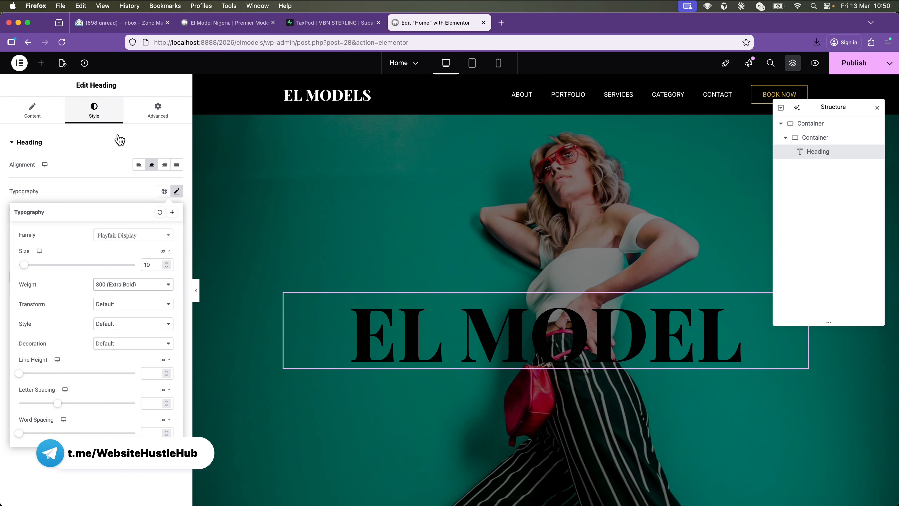
Set the EL MODEL heading's text colour to white, #FFFFFF.
left_click(132, 198)
left_click(178, 297)
left_click_drag(149, 344, 114, 328)
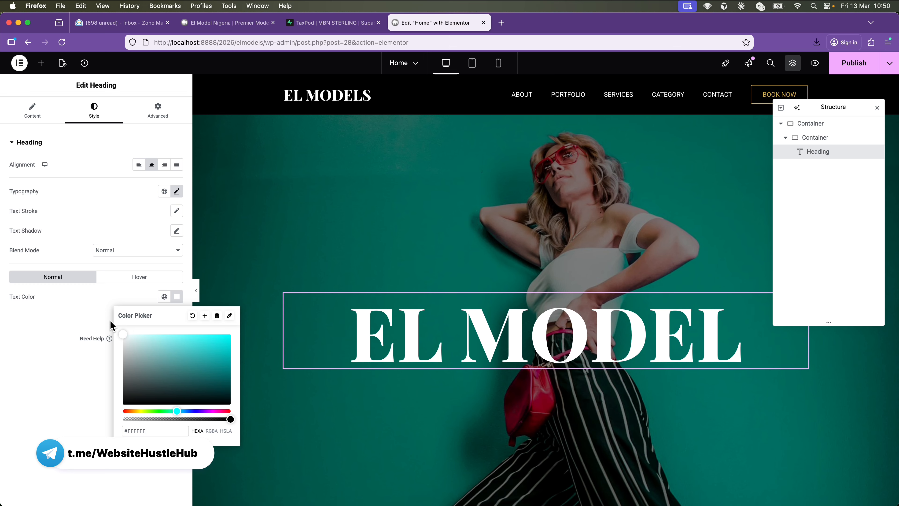
Compare the EL MODEL heading with the reference site and reduce its font size to 9.
left_click(230, 25)
left_click(424, 28)
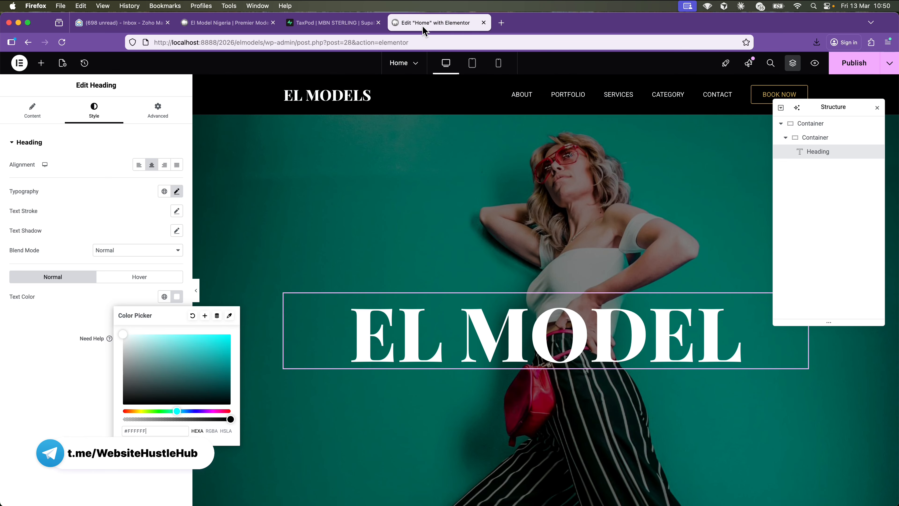
left_click(177, 193)
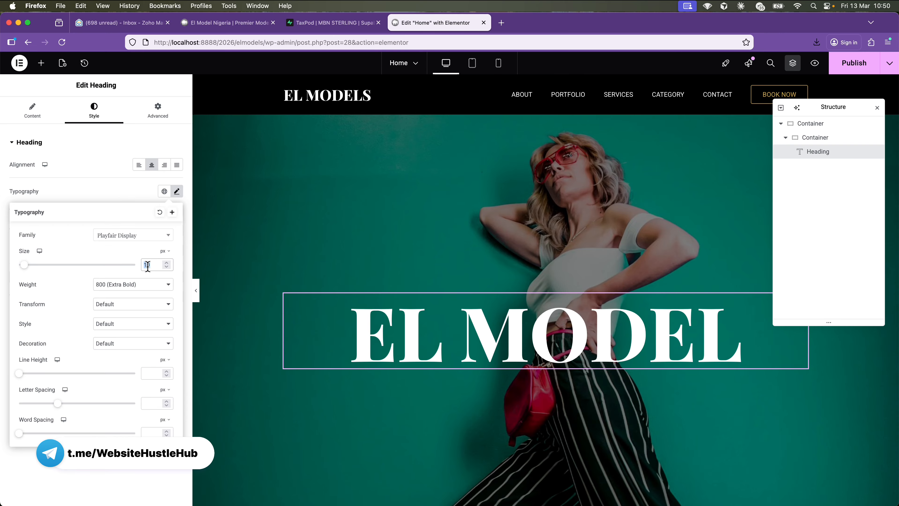
type("9")
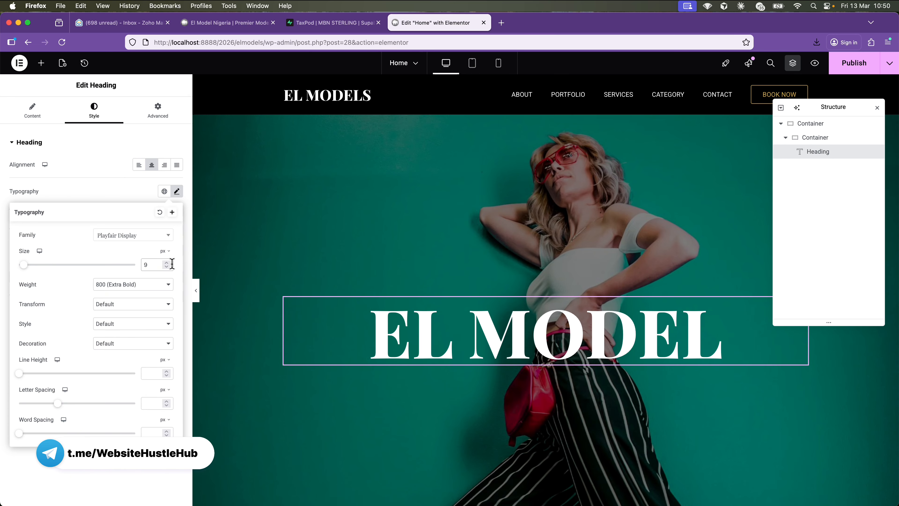
left_click(313, 309)
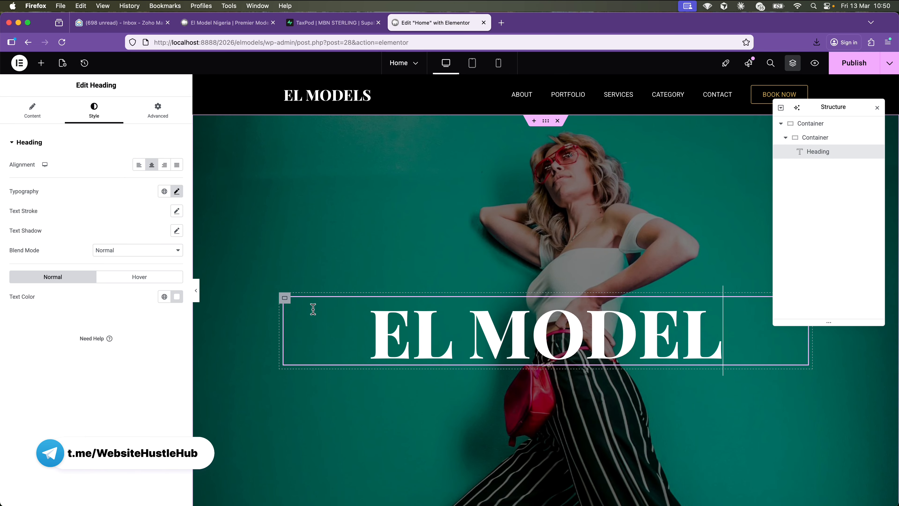
Duplicate the EL MODEL heading and retitle the copy "NIGERIA", following the reference site's second line.
right_click(478, 325)
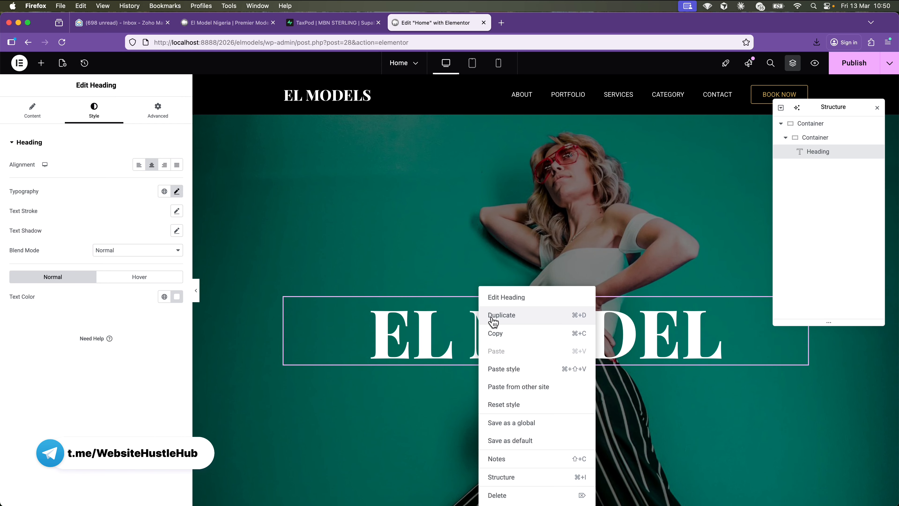
left_click(495, 315)
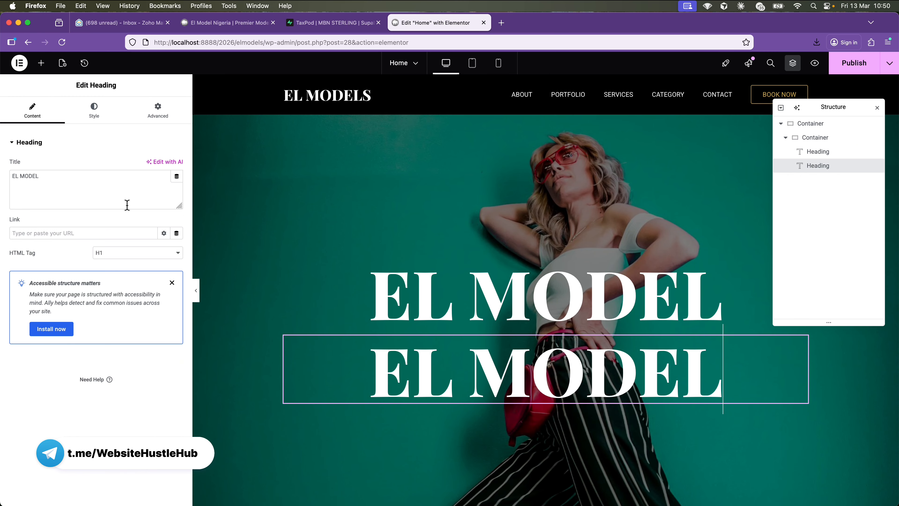
left_click(261, 22)
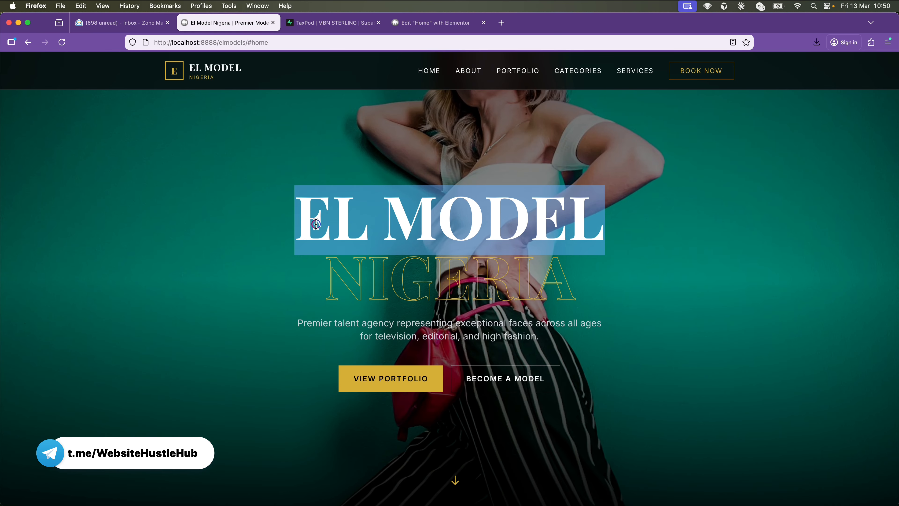
left_click(435, 22)
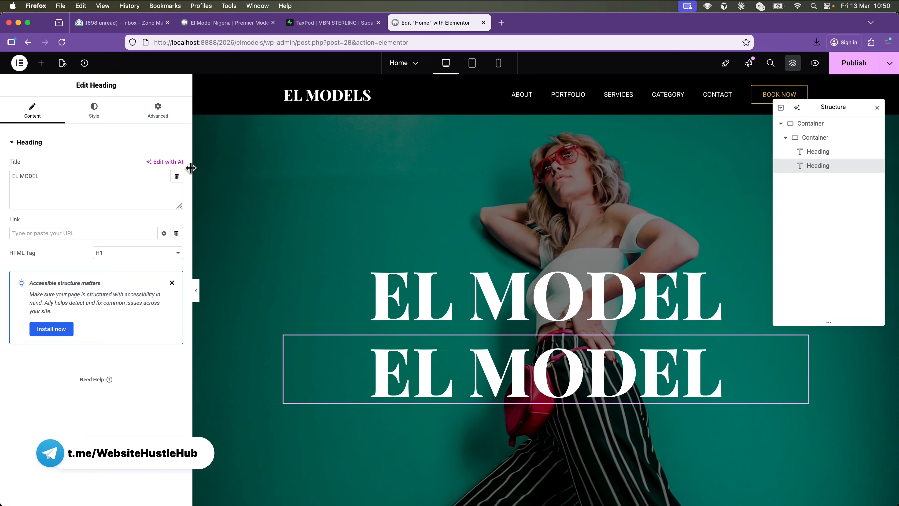
triple_click(107, 195)
type("NIGERIA")
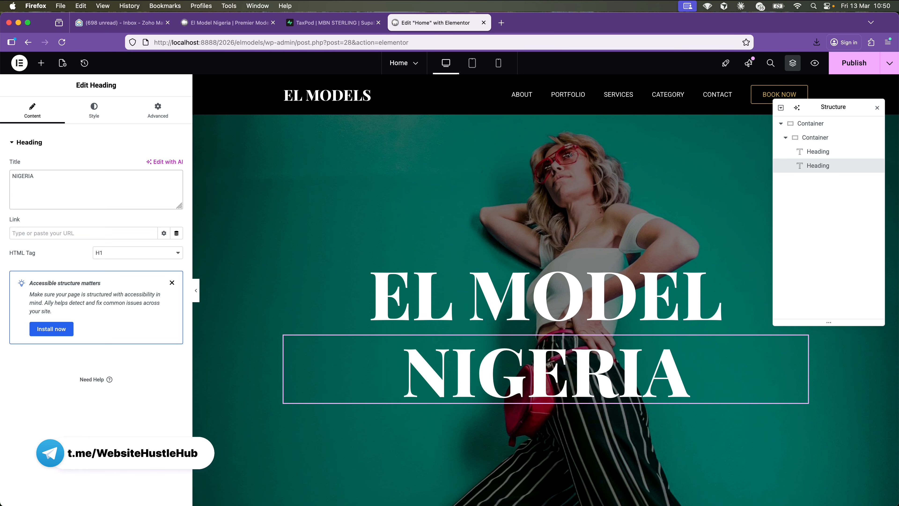
Check the reference site's NIGERIA styling and apply the Accent global colour, #D4AF37, to the NIGERIA heading's text.
left_click(93, 113)
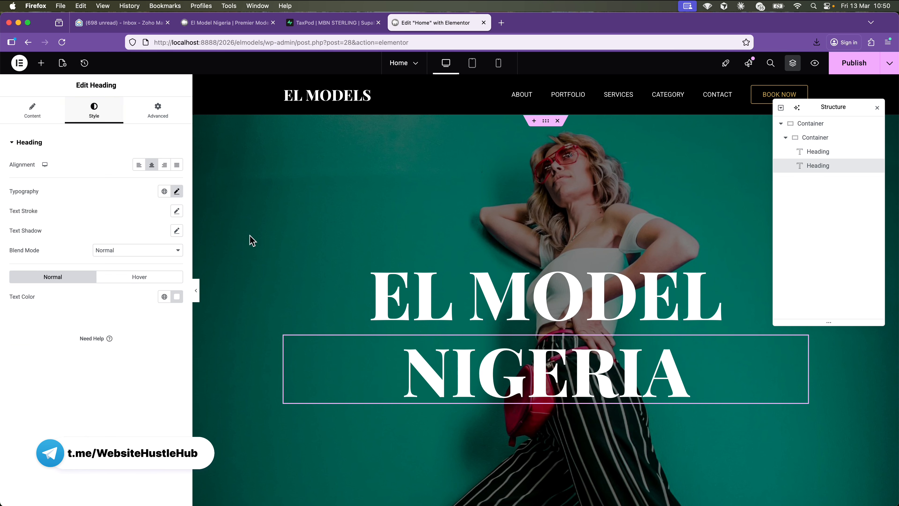
left_click(225, 24)
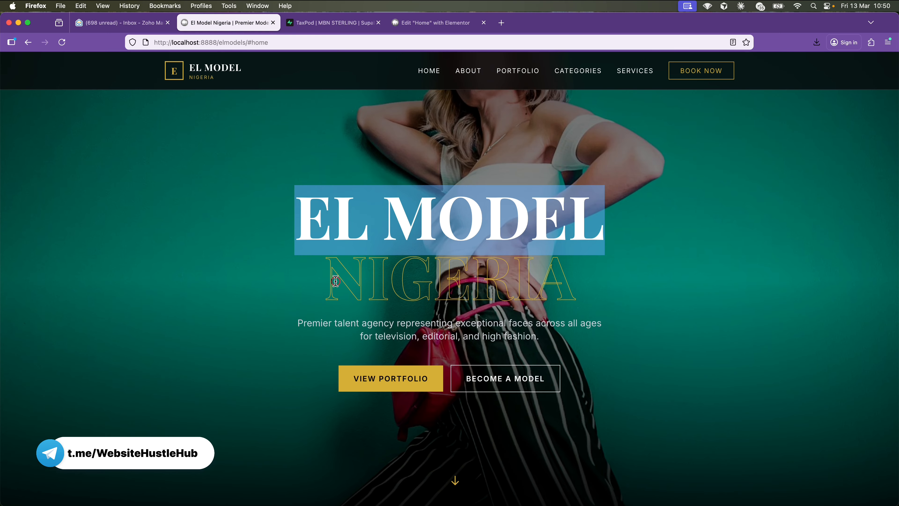
left_click(327, 280)
left_click_drag(325, 280, 576, 285)
left_click(412, 22)
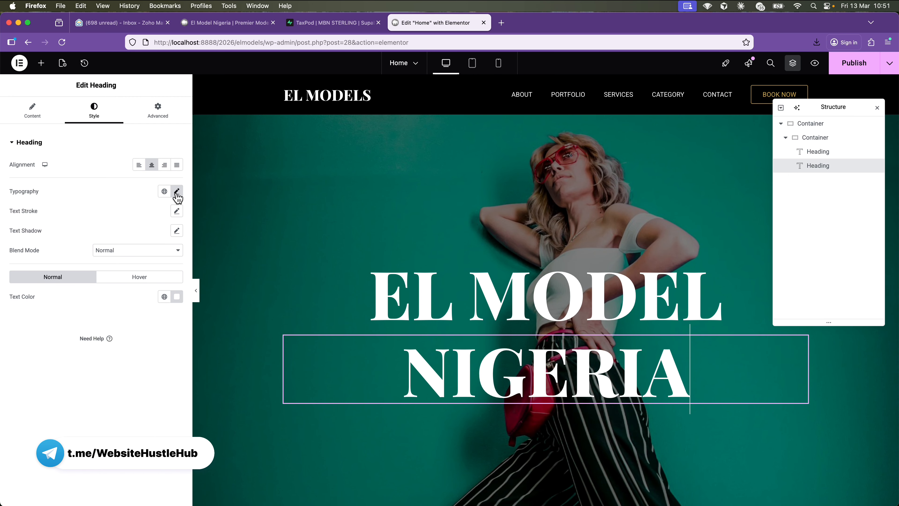
left_click(163, 297)
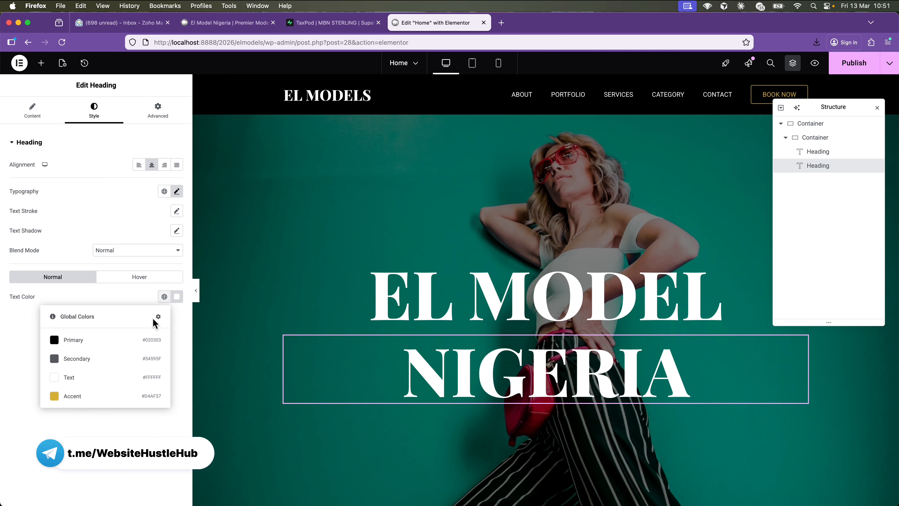
left_click(122, 398)
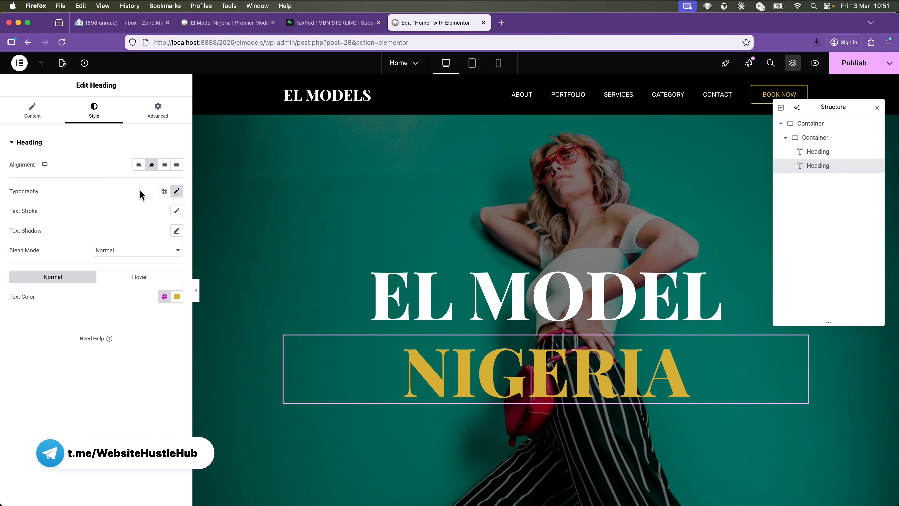
Add a 1 px text stroke in the Accent global colour to the NIGERIA heading.
left_click(177, 211)
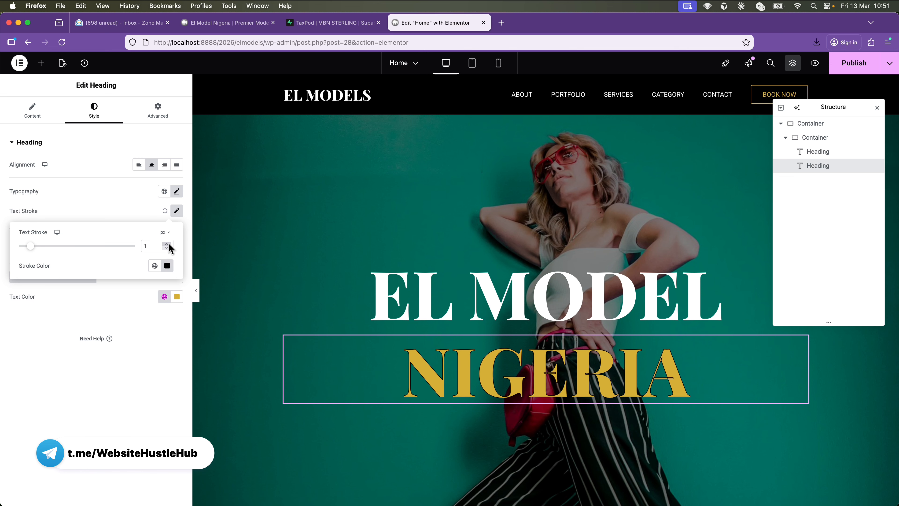
left_click(154, 268)
left_click(106, 367)
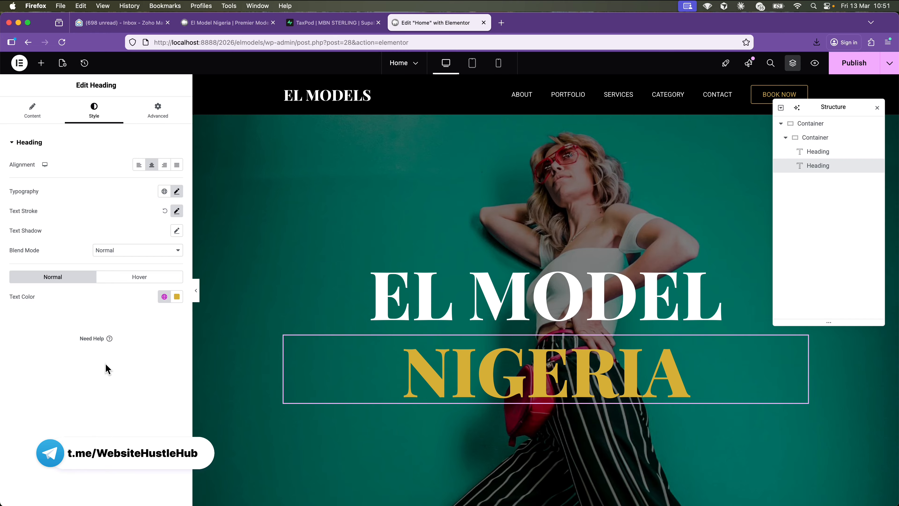
Make the NIGERIA heading's text colour fully transparent, #D4AF3700, so only its gold outline is drawn.
left_click(177, 297)
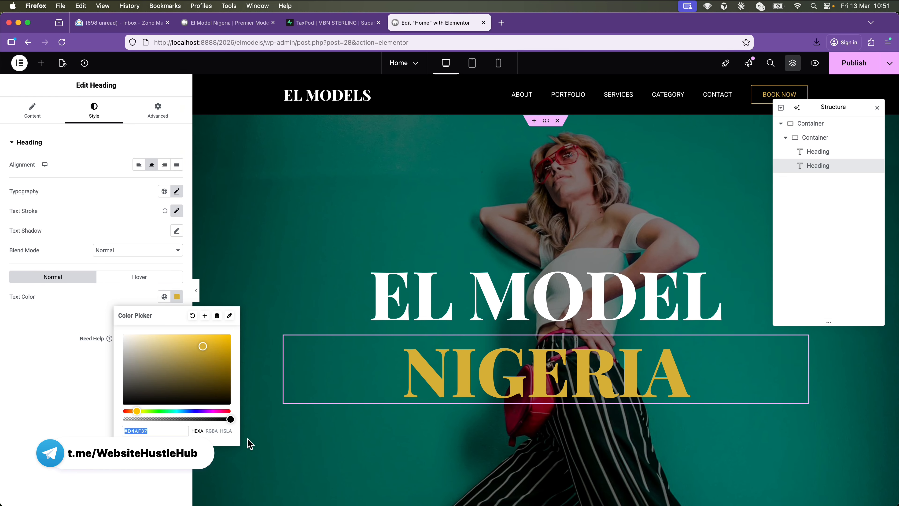
left_click_drag(230, 419, 123, 421)
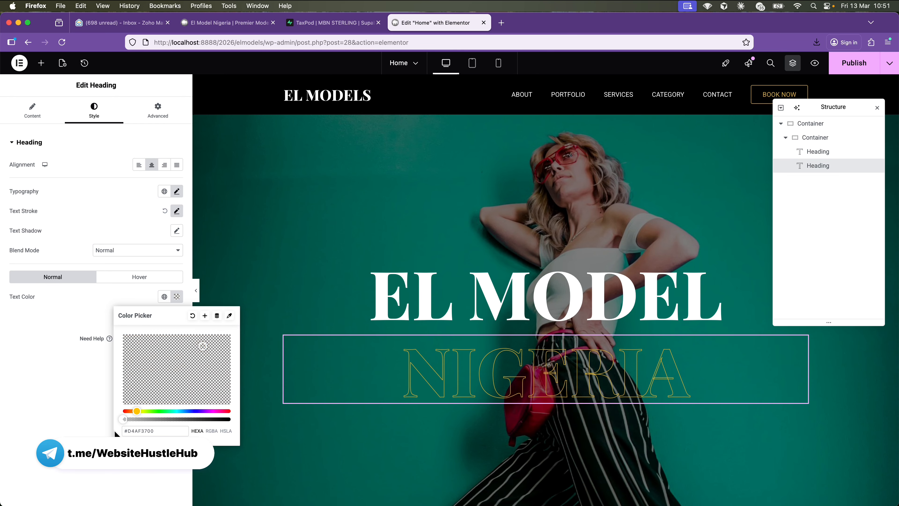
left_click(79, 419)
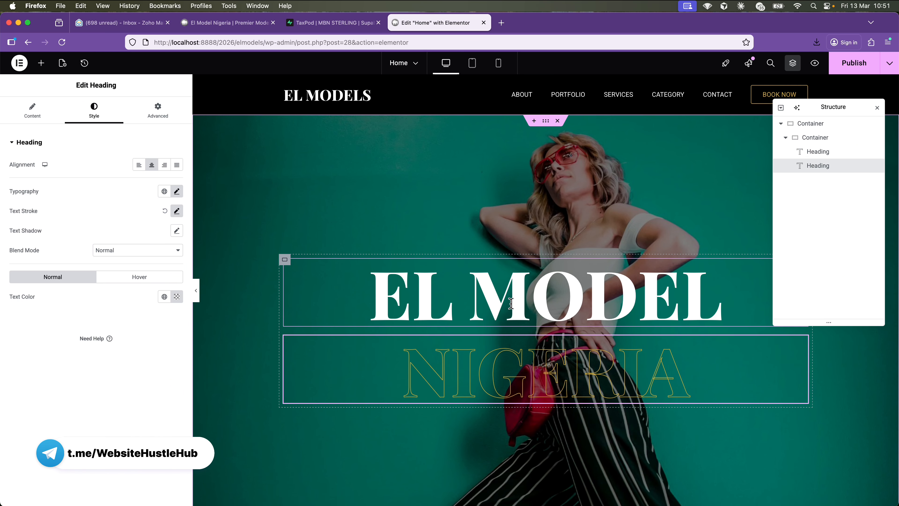
scroll(511, 303, "down", 5)
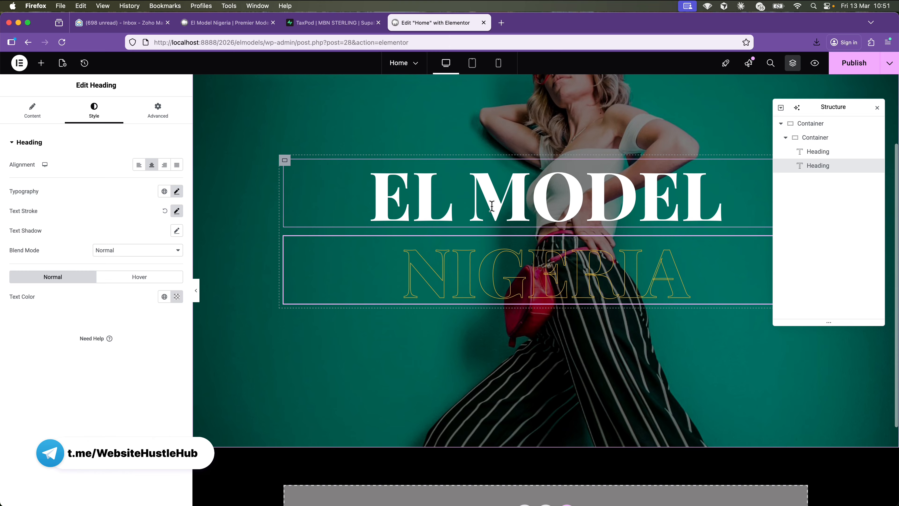
Compare the headings with the reference site and reduce the font size of both EL MODEL and NIGERIA to 8.
left_click(227, 22)
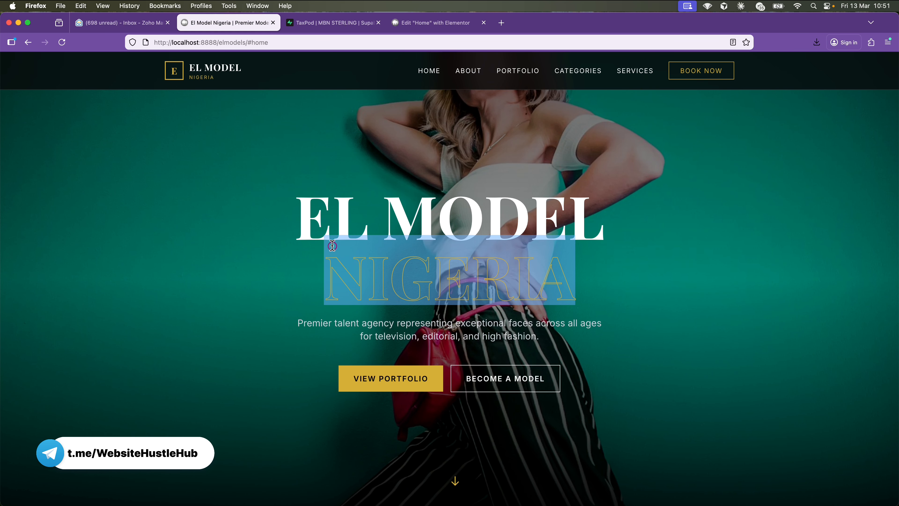
left_click(432, 23)
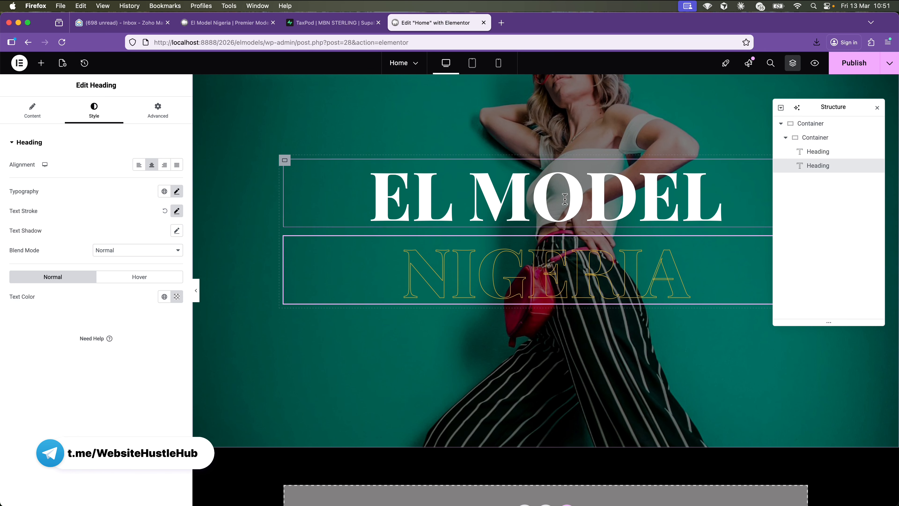
left_click(545, 193)
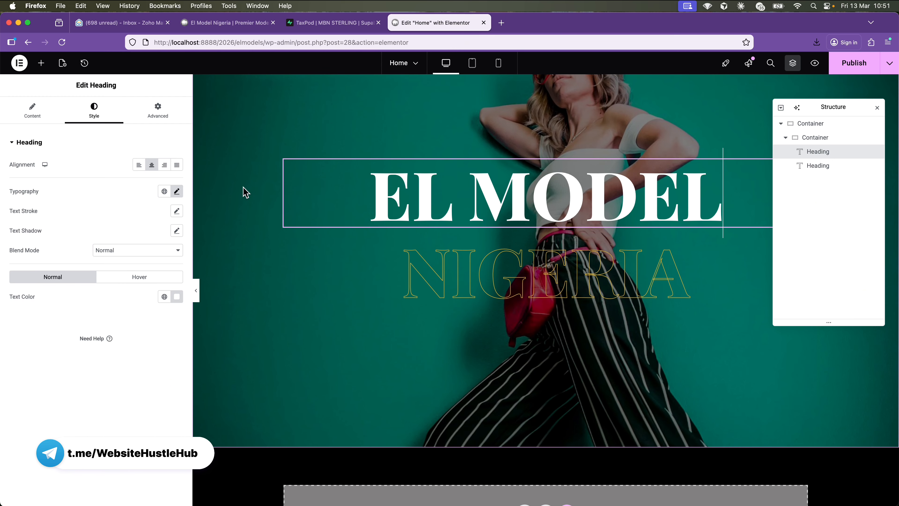
left_click(177, 191)
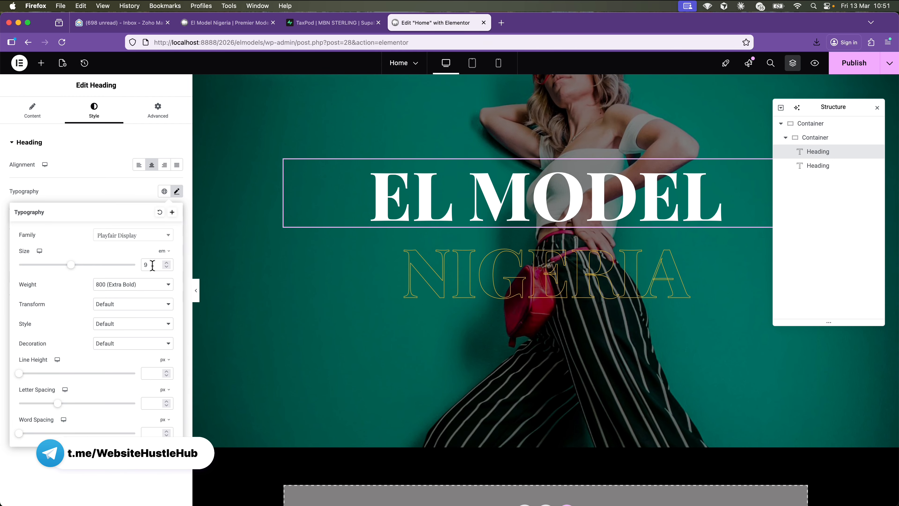
type("8")
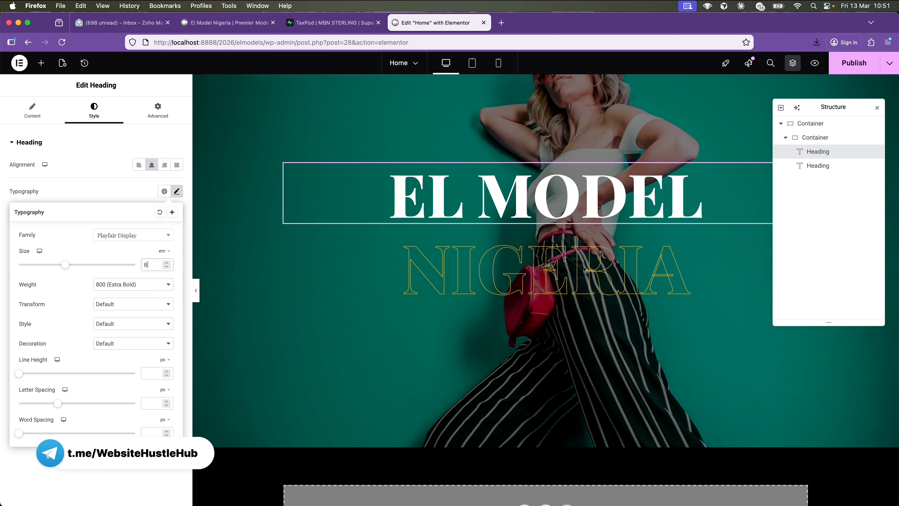
left_click(428, 255)
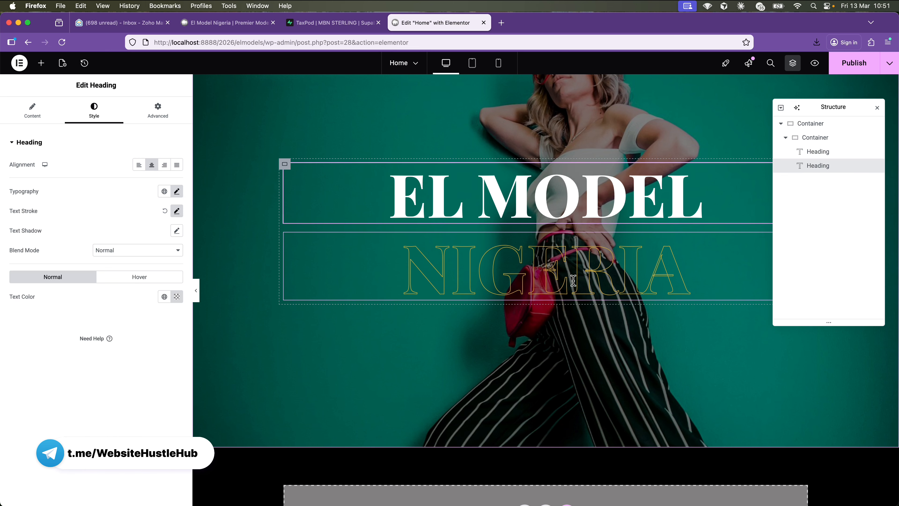
left_click(177, 192)
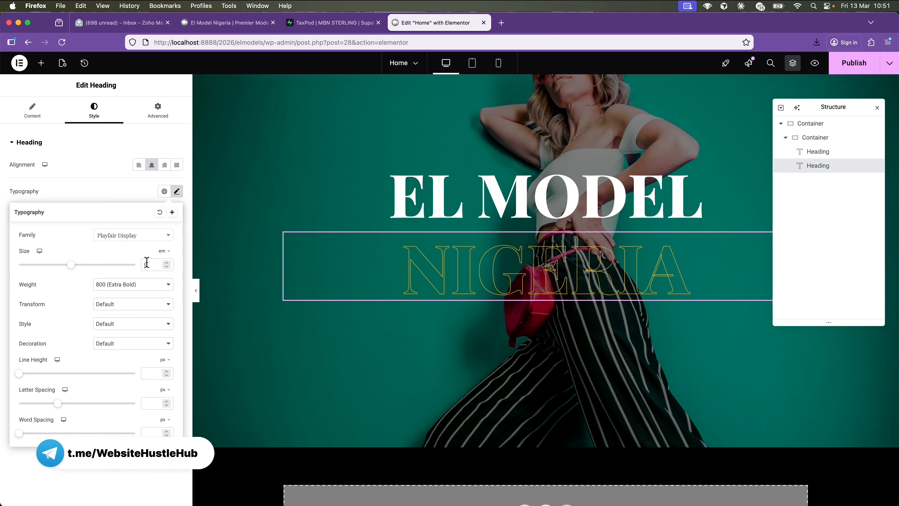
type("8")
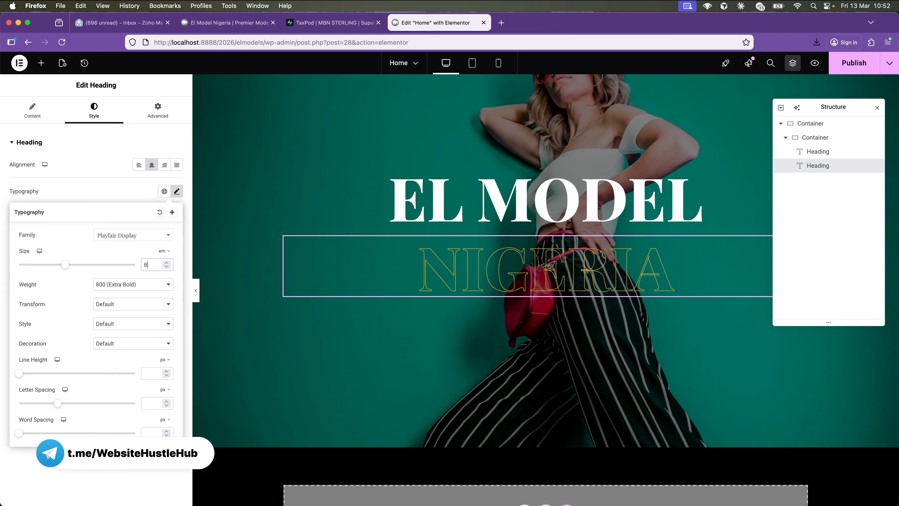
Copy the reference site's "Premier talent agency" tagline and use it as the title of a new Heading widget below NIGERIA.
left_click(227, 23)
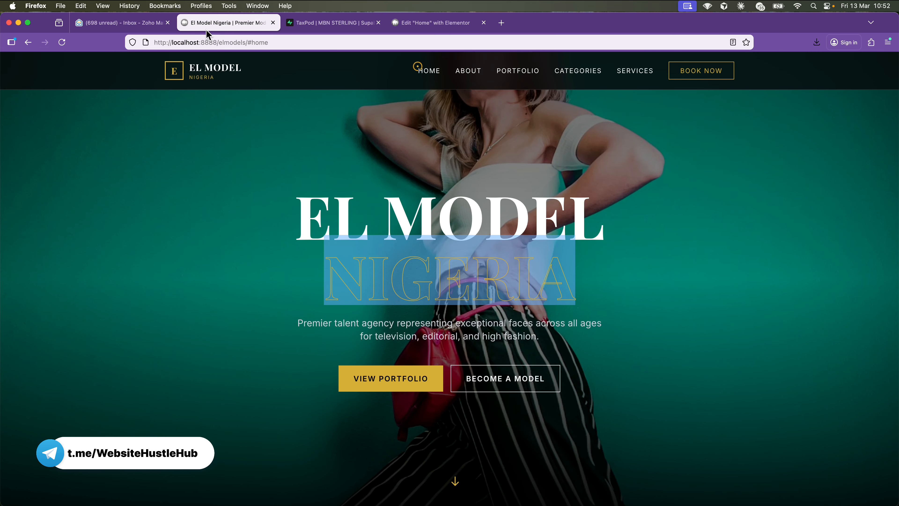
left_click_drag(297, 325, 559, 338)
key("super+c")
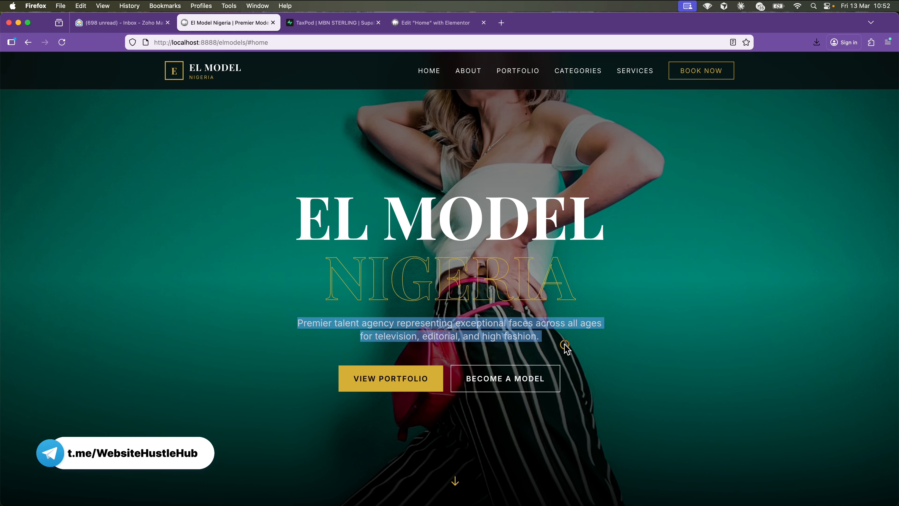
left_click(446, 23)
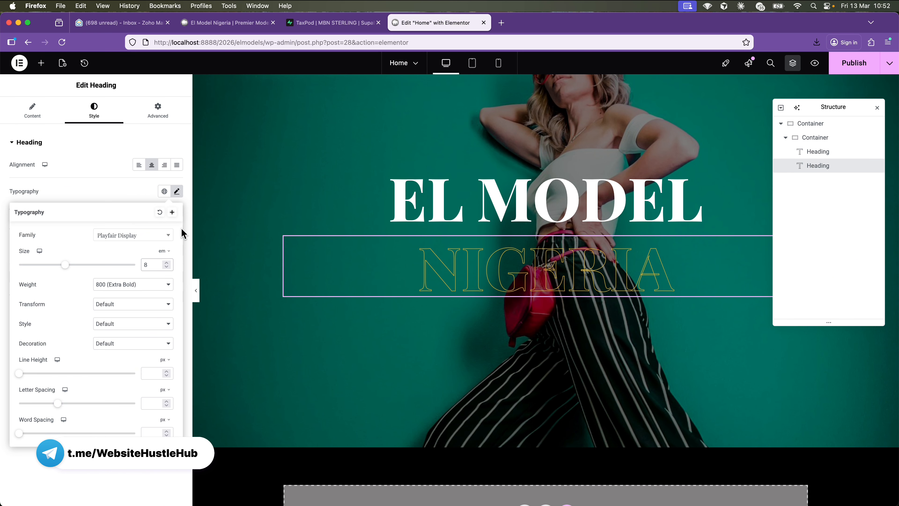
left_click(42, 63)
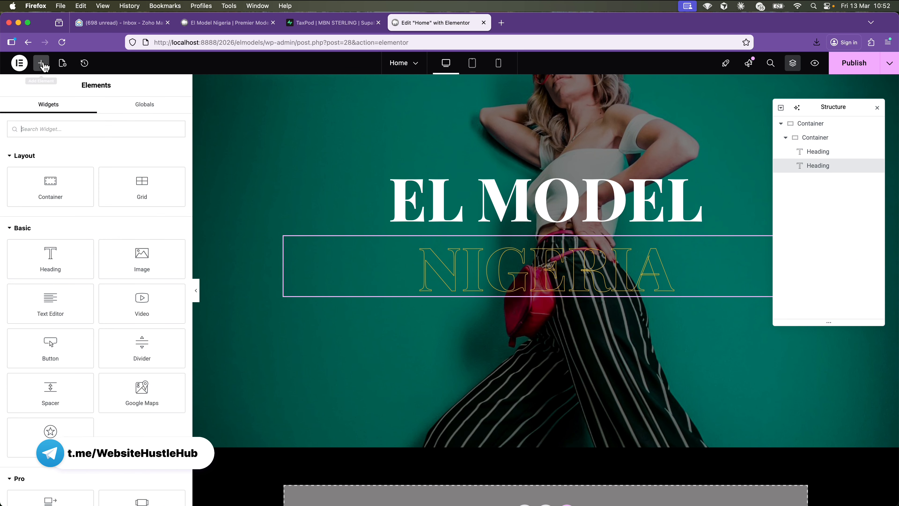
left_click_drag(57, 252, 482, 296)
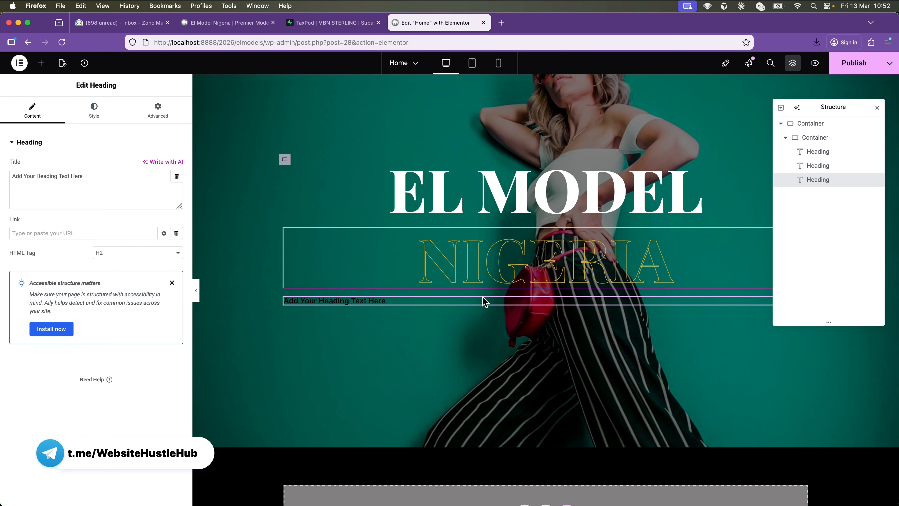
left_click(80, 195)
key("super+a")
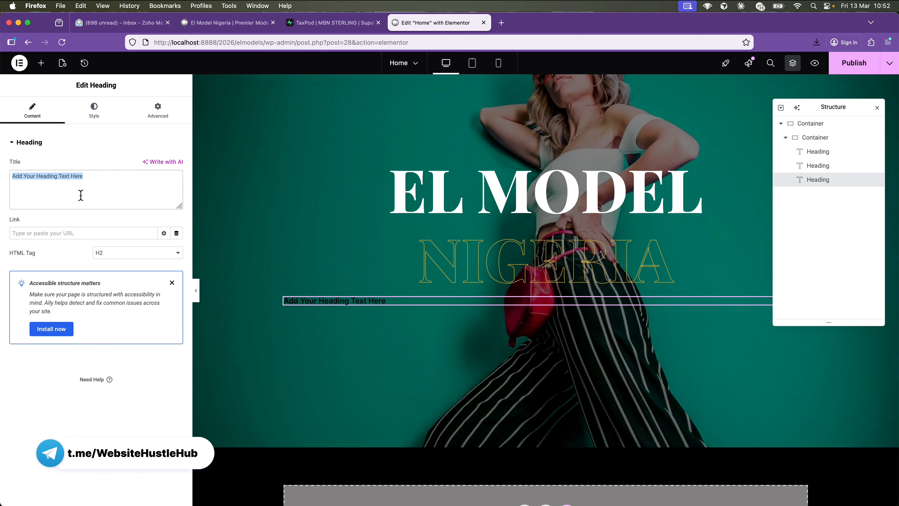
key("super+v")
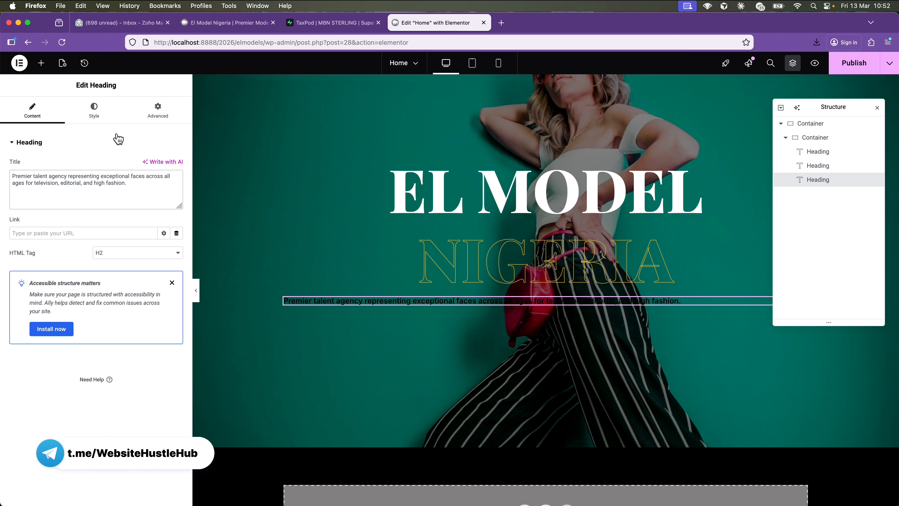
Set the tagline heading's HTML tag to p.
left_click(94, 113)
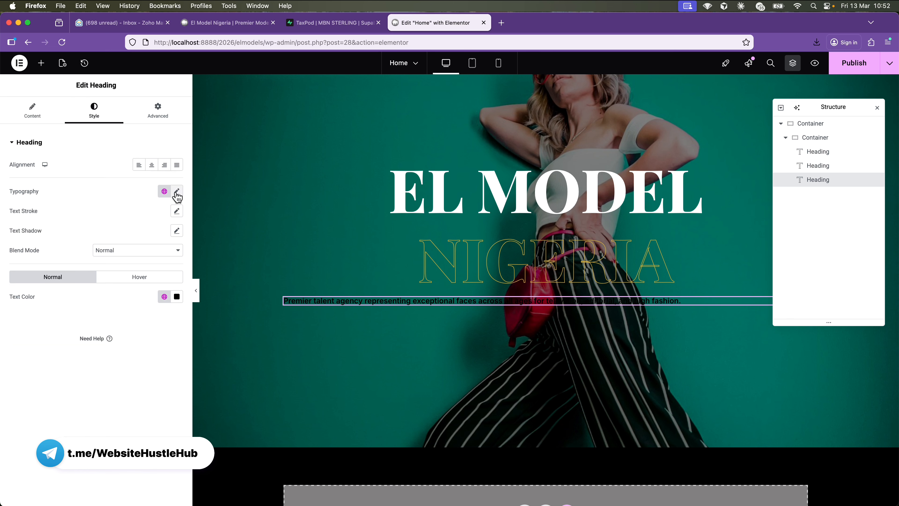
left_click(48, 114)
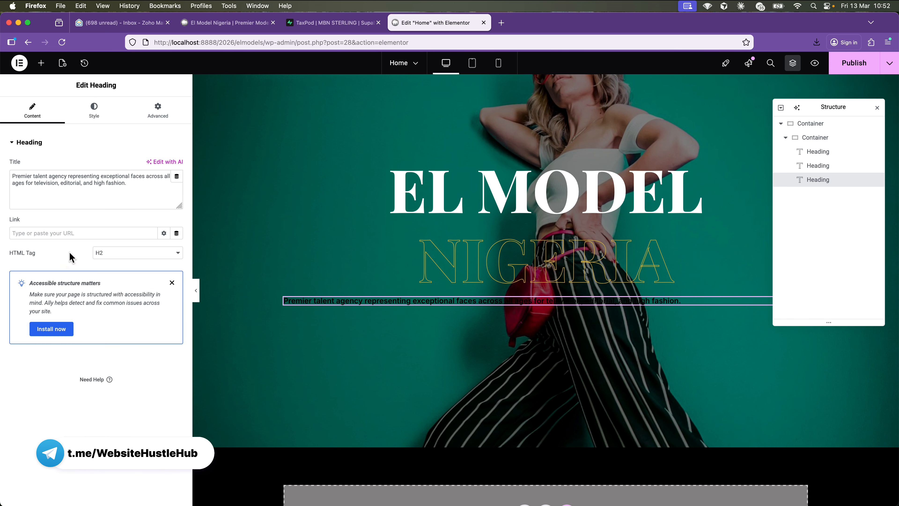
left_click(116, 253)
left_click(44, 258)
left_click(110, 256)
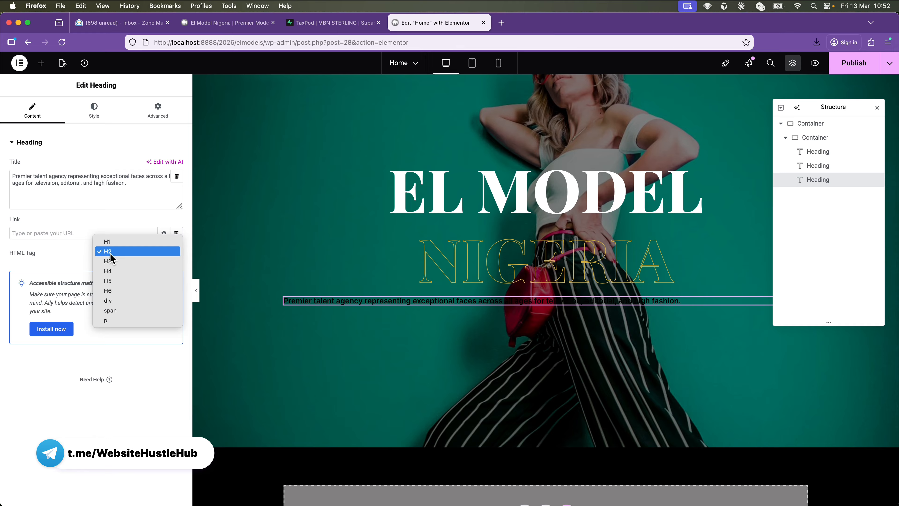
left_click(117, 321)
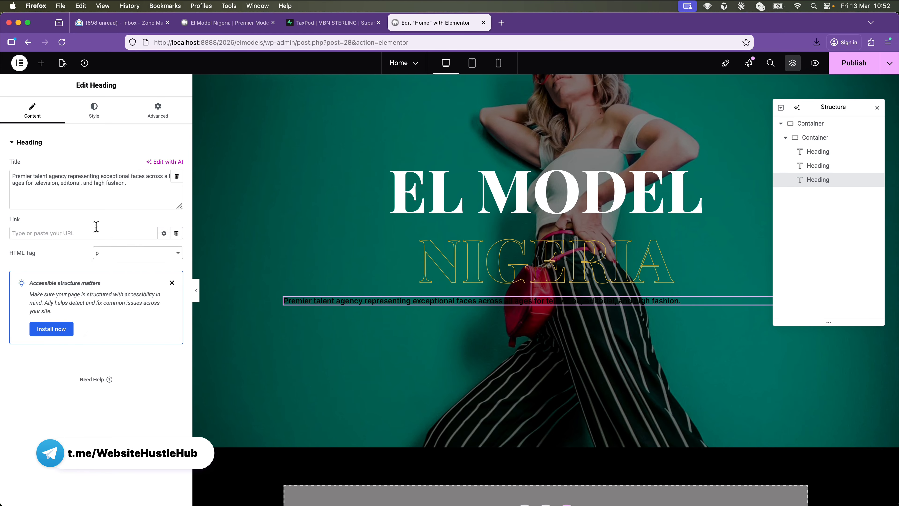
Set the tagline's text colour to white, #FFFFFF.
left_click(94, 114)
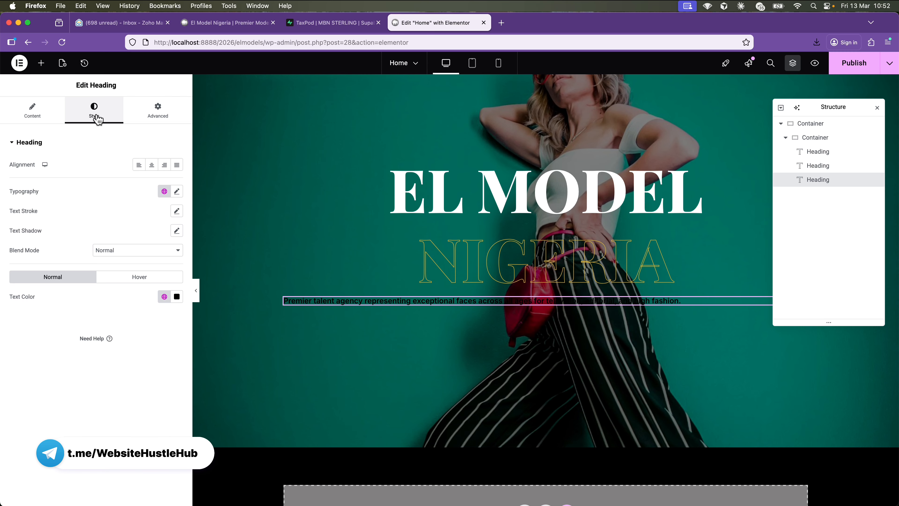
left_click(177, 193)
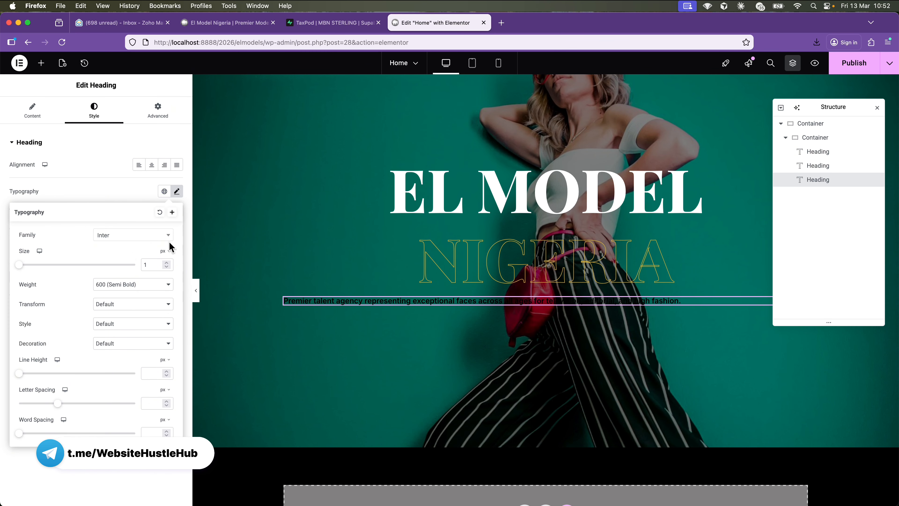
left_click(143, 189)
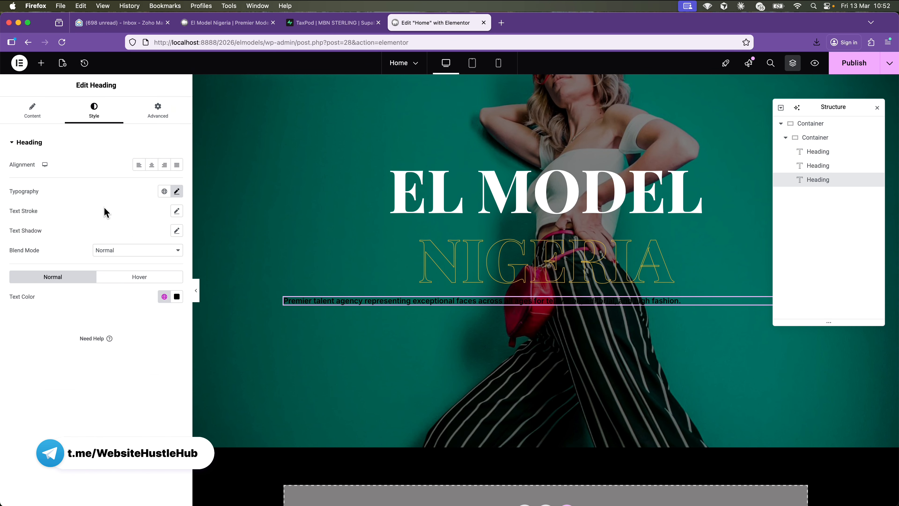
left_click(177, 296)
left_click(123, 333)
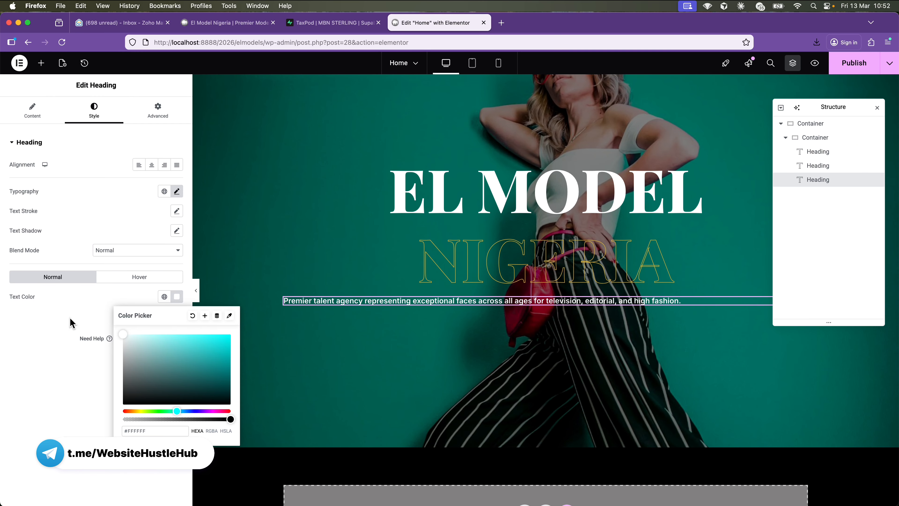
Check the tagline on the reference site and set the new tagline's font size to 1.2 and weight to 400 (Normal).
left_click(228, 23)
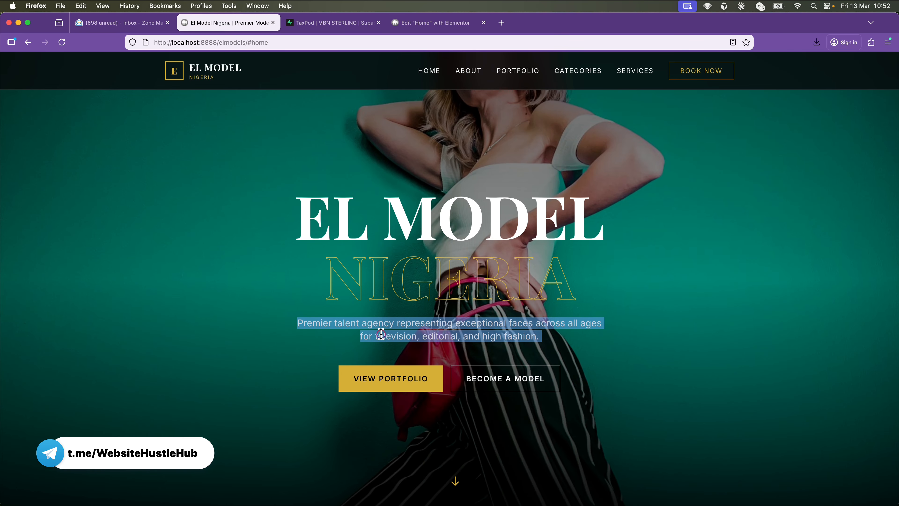
left_click(421, 23)
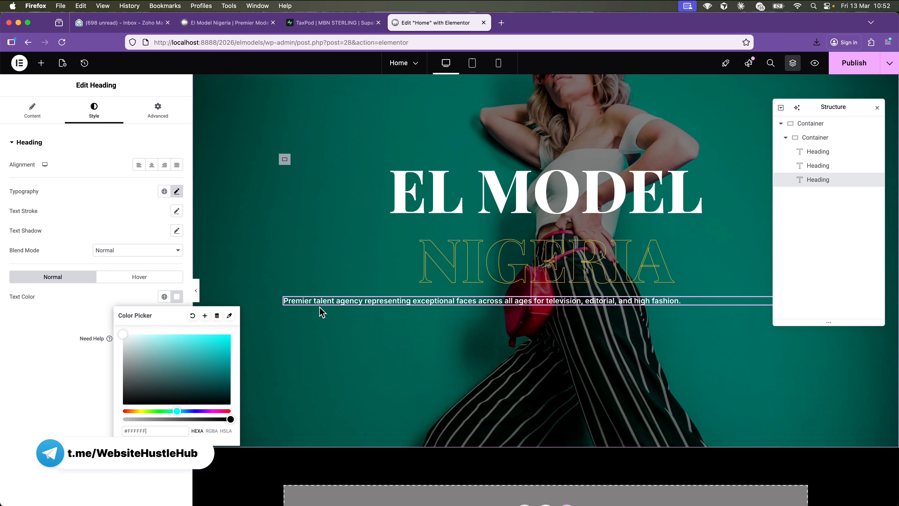
left_click(176, 191)
left_click(165, 251)
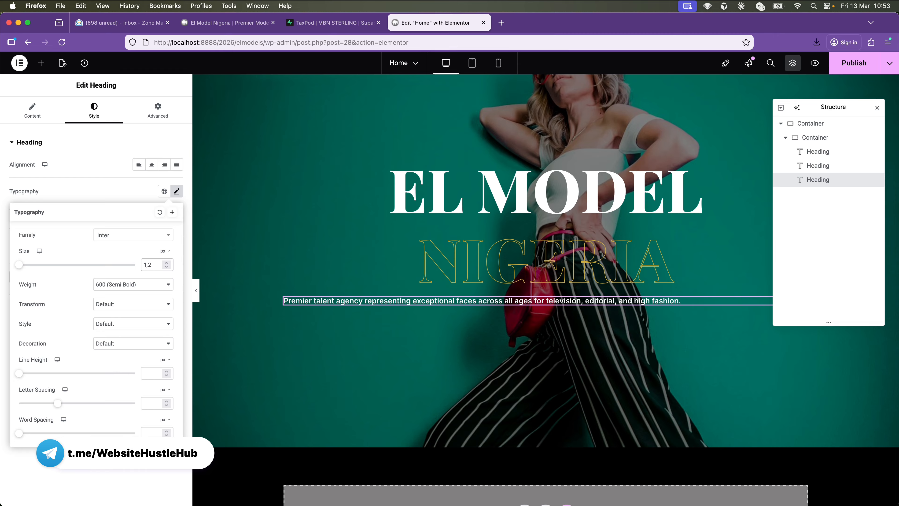
key("BackSpace")
type("2")
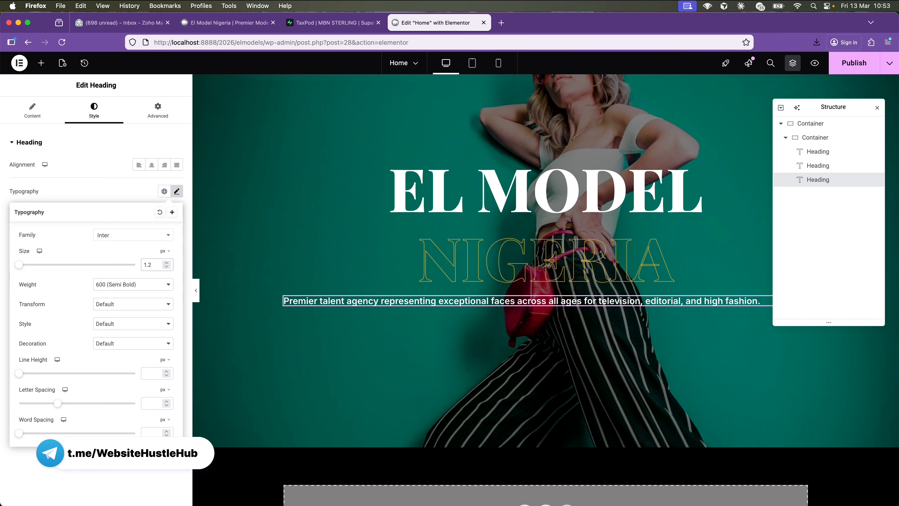
left_click(160, 283)
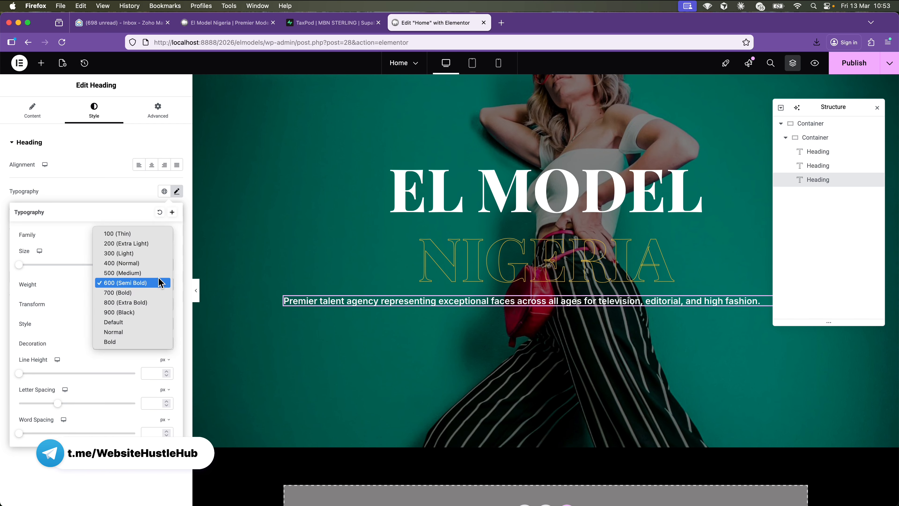
left_click(161, 262)
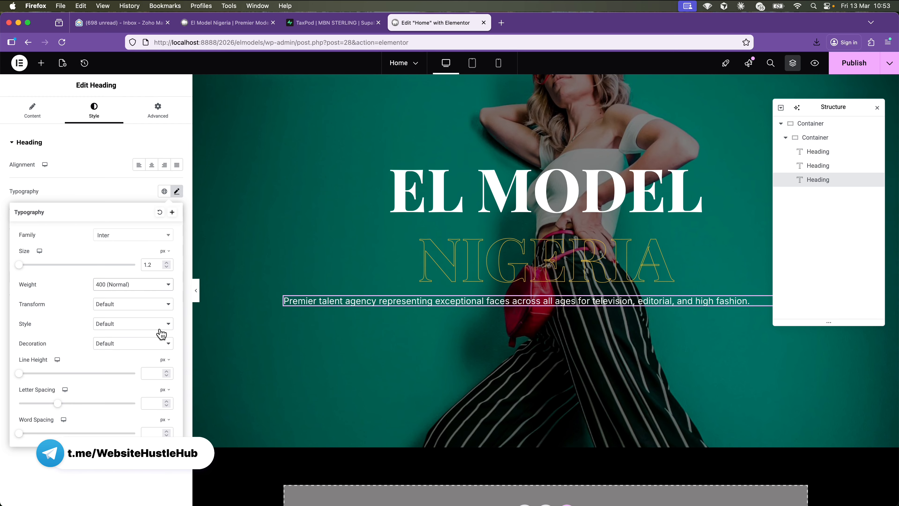
left_click(125, 190)
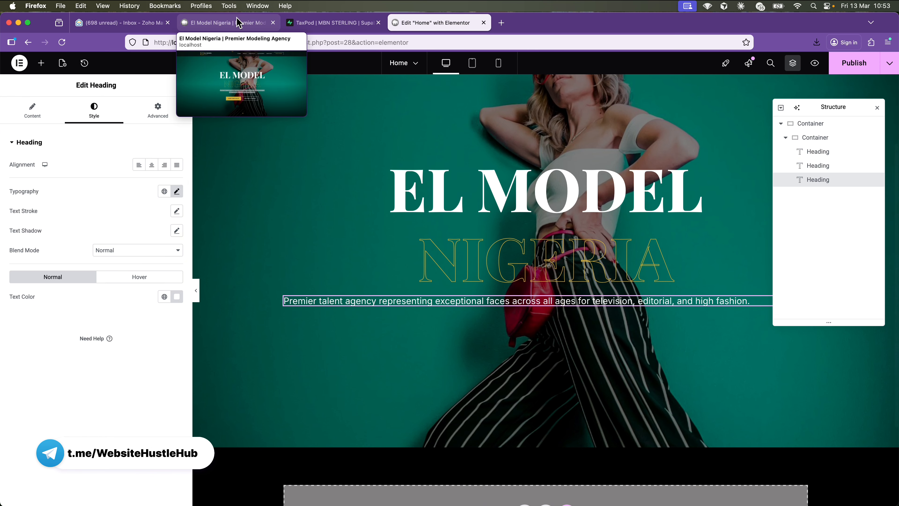
Check the tagline's layout on the reference site and centre-align the new tagline heading's text.
left_click(237, 23)
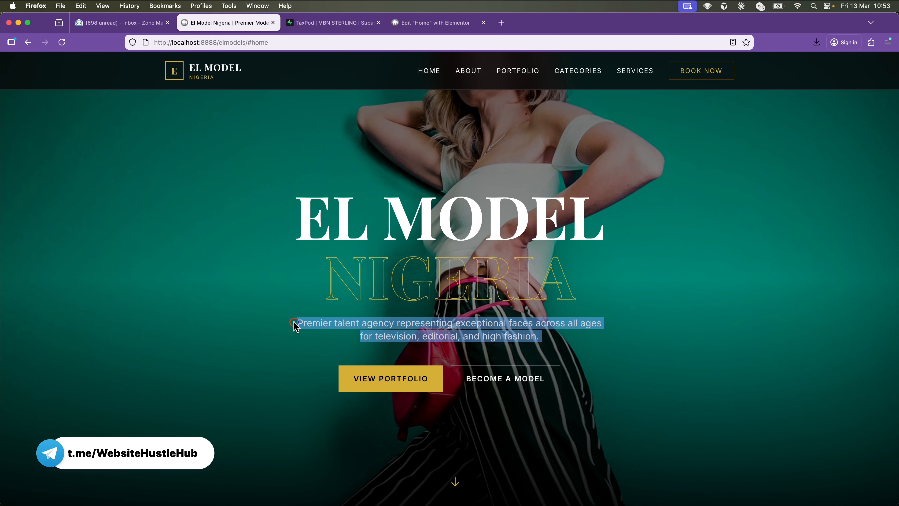
left_click(433, 27)
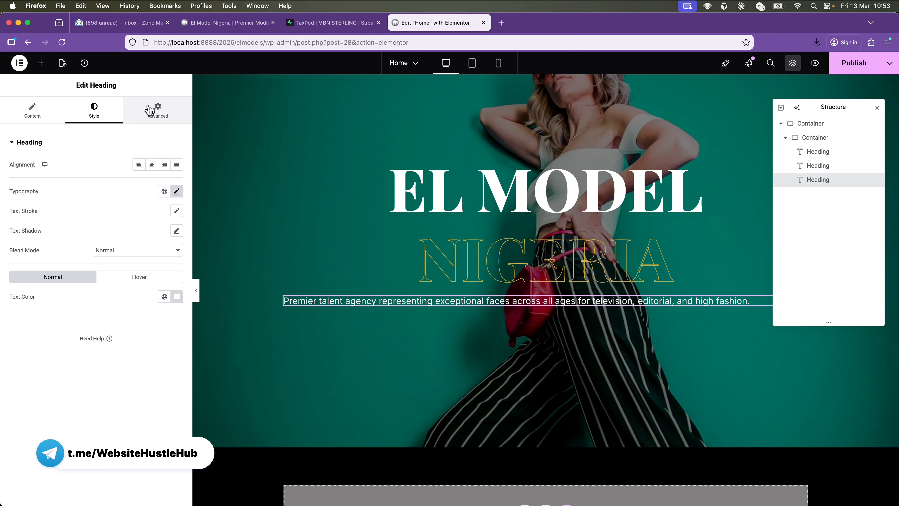
left_click(158, 111)
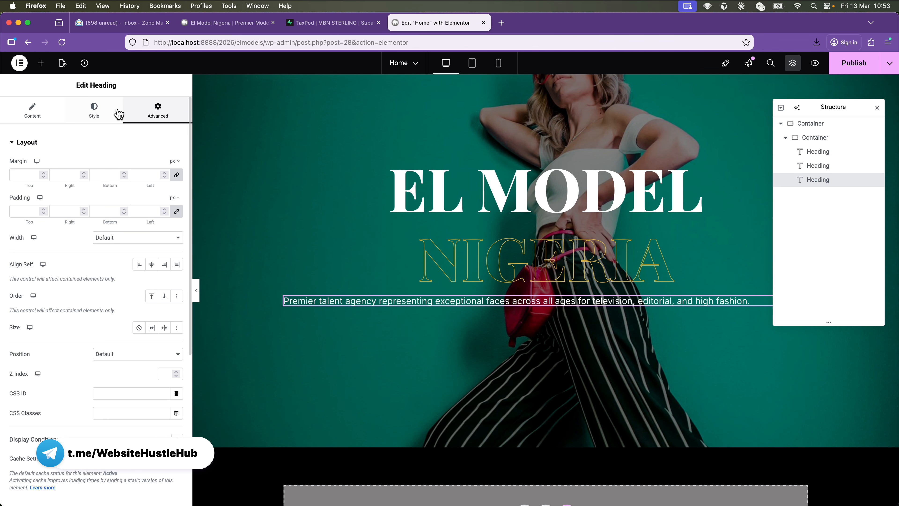
left_click(121, 115)
left_click(155, 170)
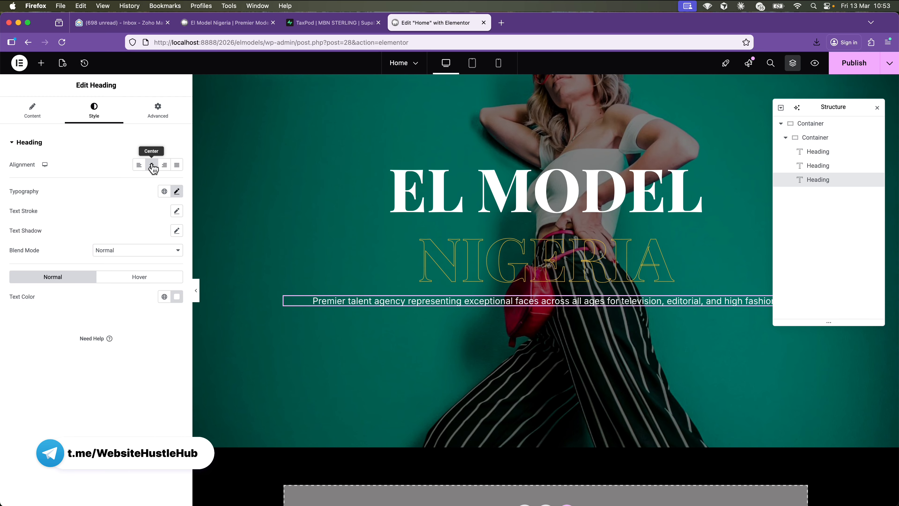
Give the tagline heading a custom width of 58% and centre the widget within its container.
left_click(168, 109)
left_click(134, 243)
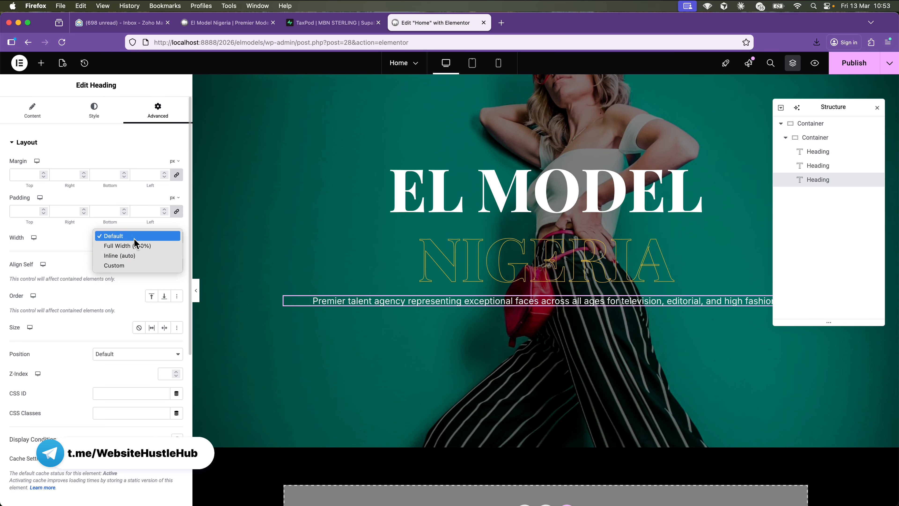
left_click(133, 265)
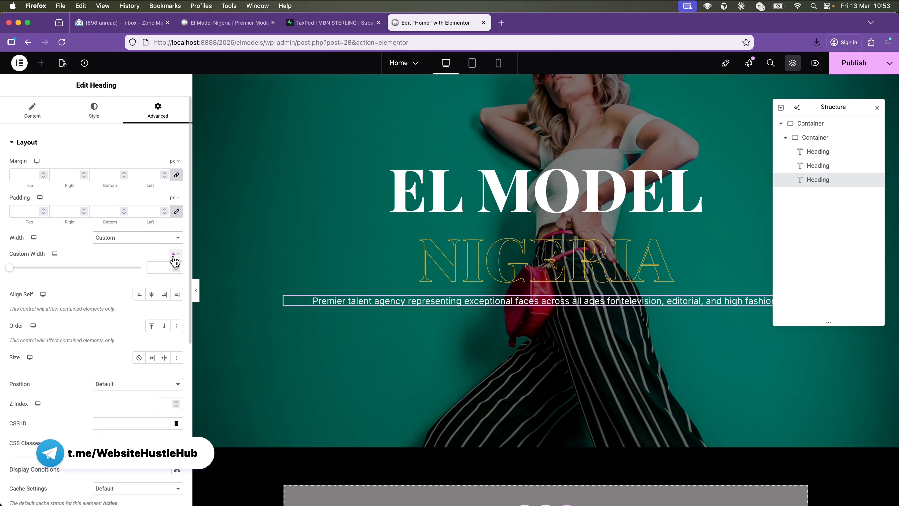
left_click_drag(9, 268, 83, 275)
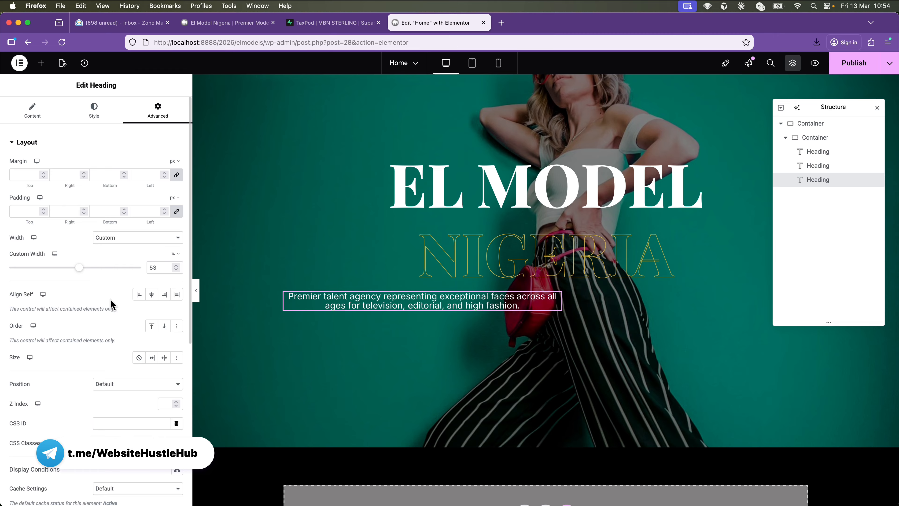
left_click(152, 296)
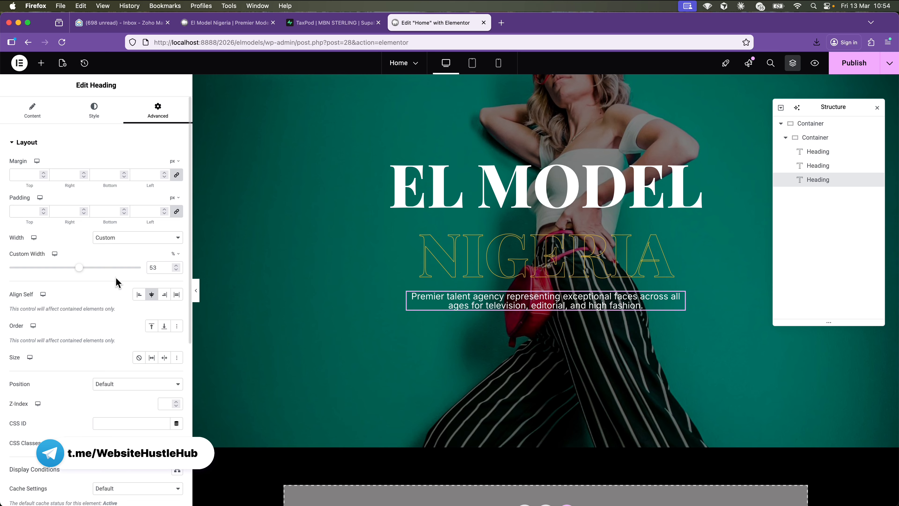
left_click_drag(78, 270, 85, 271)
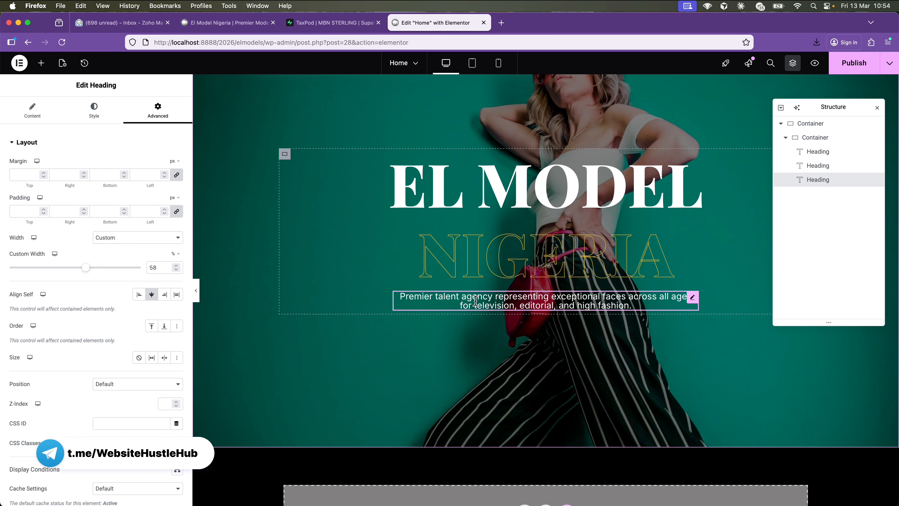
Set the tagline's line height to 1.5 em and review the hero section's spacing.
left_click(99, 111)
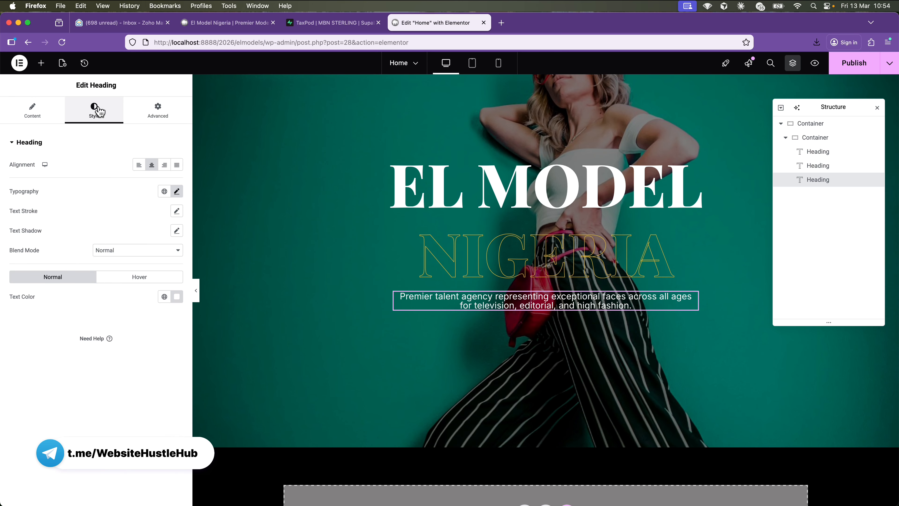
left_click(177, 193)
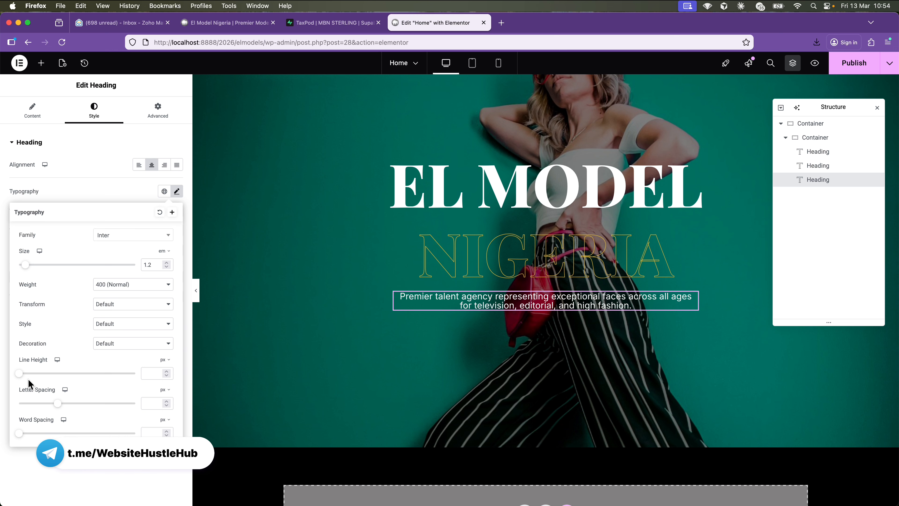
left_click(165, 359)
left_click(162, 370)
left_click(150, 373)
type("1.5")
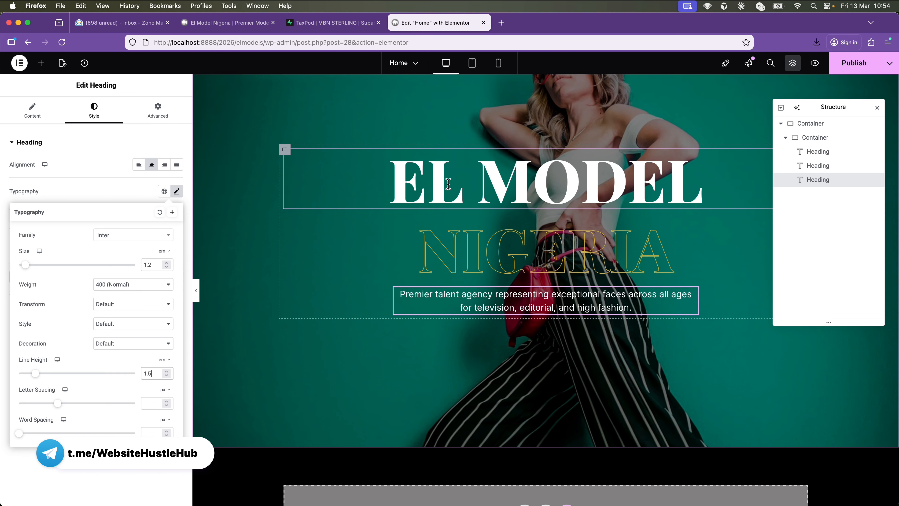
scroll(448, 183, "up", 3)
scroll(450, 186, "down", 4)
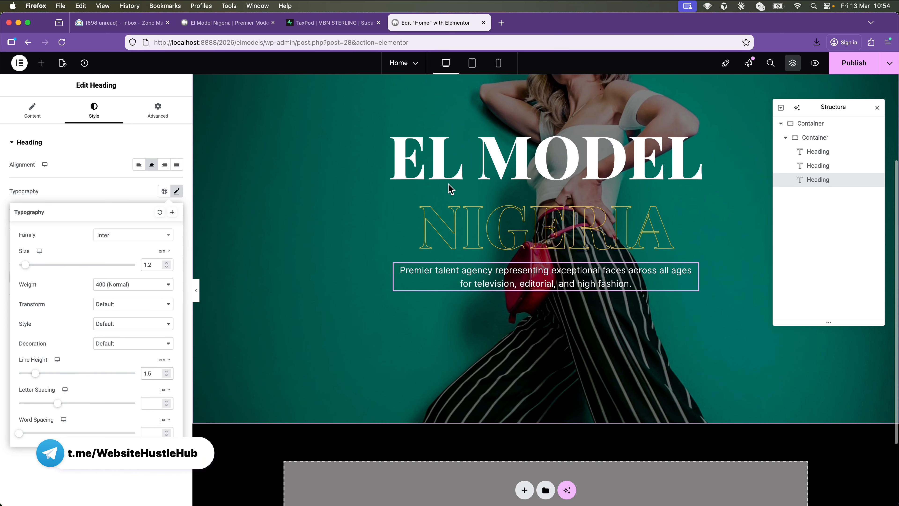
scroll(449, 186, "down", 2)
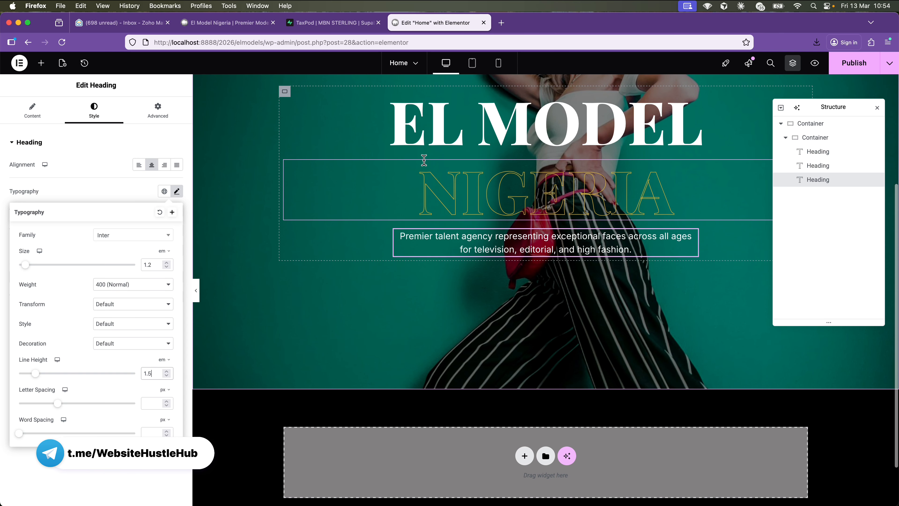
Check the reference site's two hero buttons and add a new container below the headings container, inside the hero container.
mouse_move(252, 32)
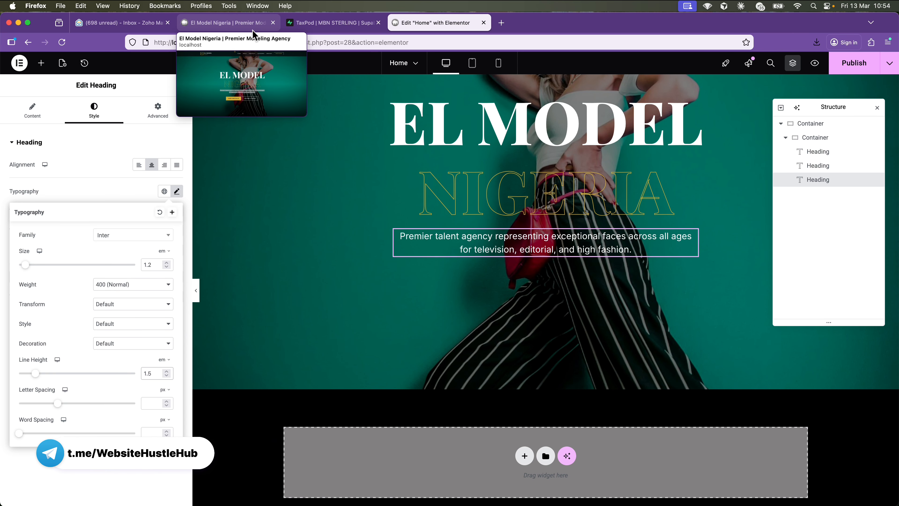
left_click(252, 30)
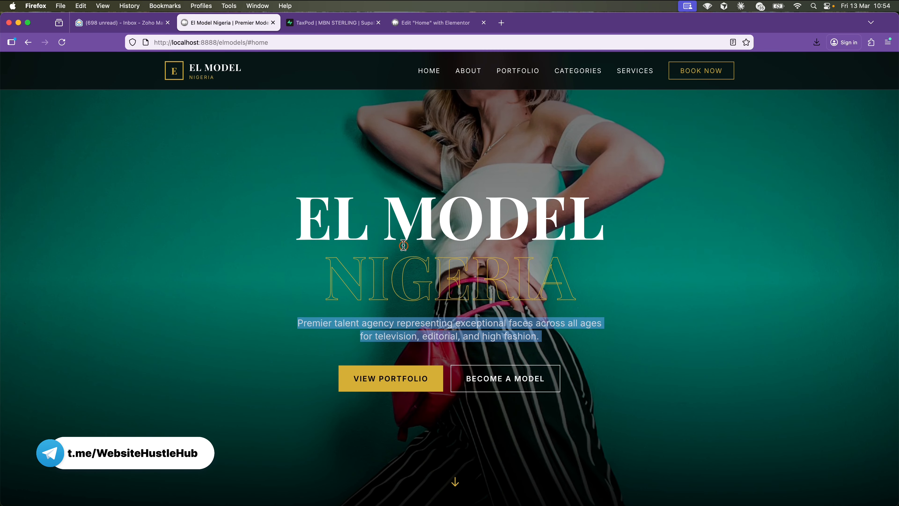
scroll(403, 245, "down", 3)
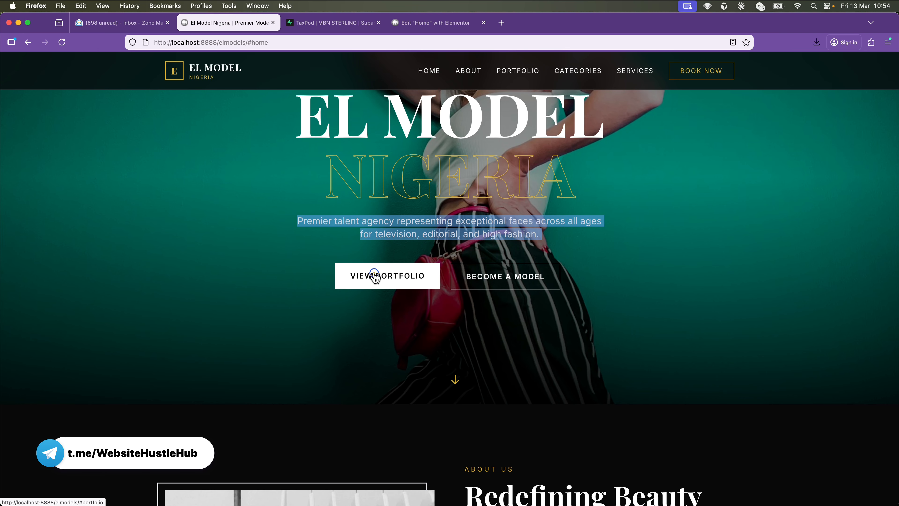
left_click(417, 24)
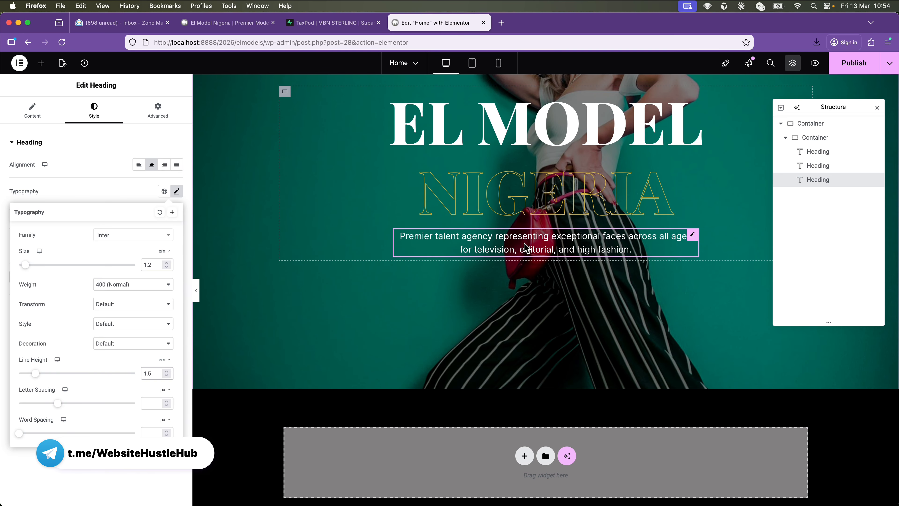
left_click(232, 25)
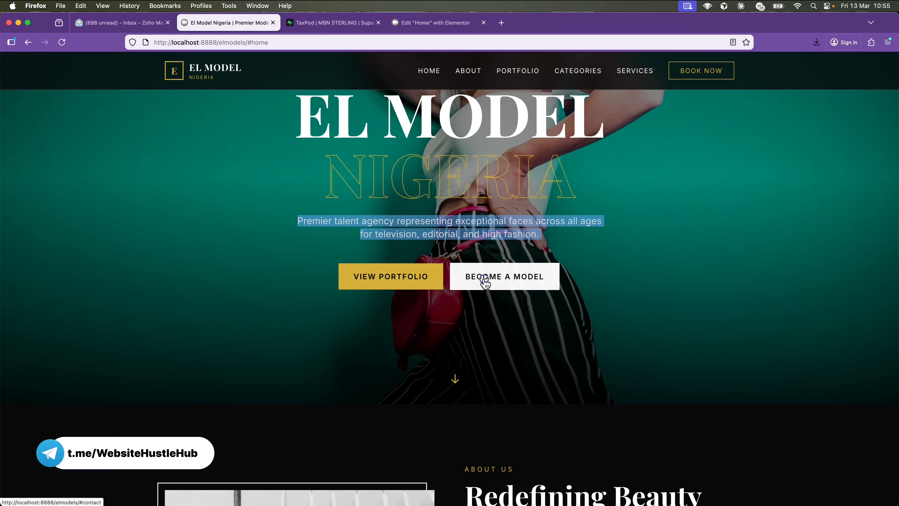
left_click(432, 22)
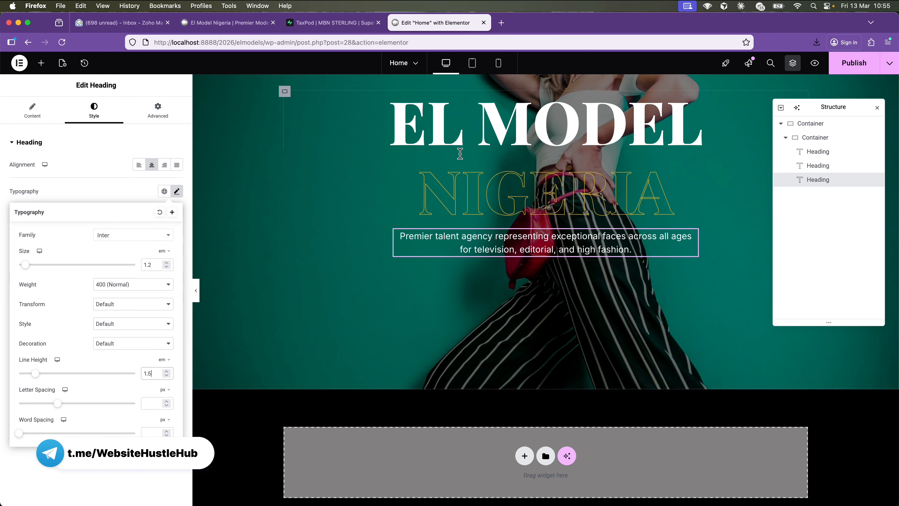
left_click(41, 63)
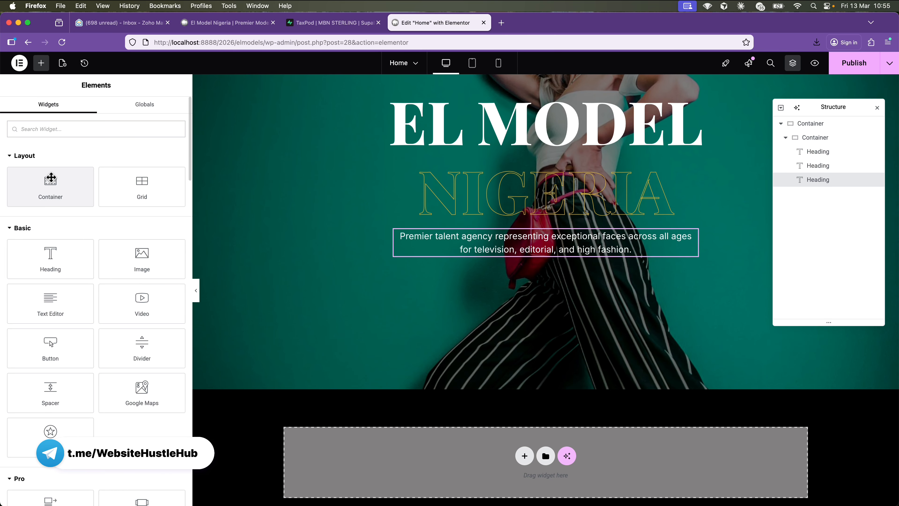
left_click_drag(51, 178, 469, 259)
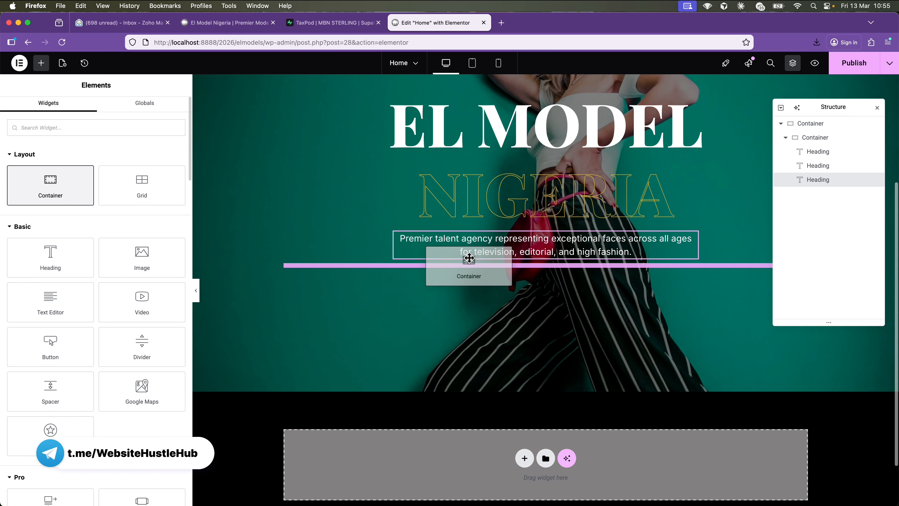
left_click_drag(468, 259, 471, 261)
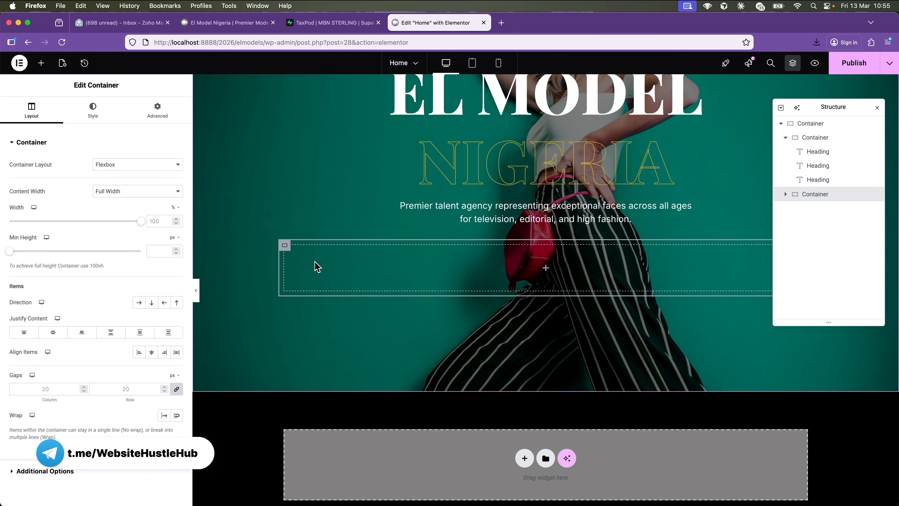
Add a Button widget inside the new container and compare it with the reference site's buttons.
left_click(41, 64)
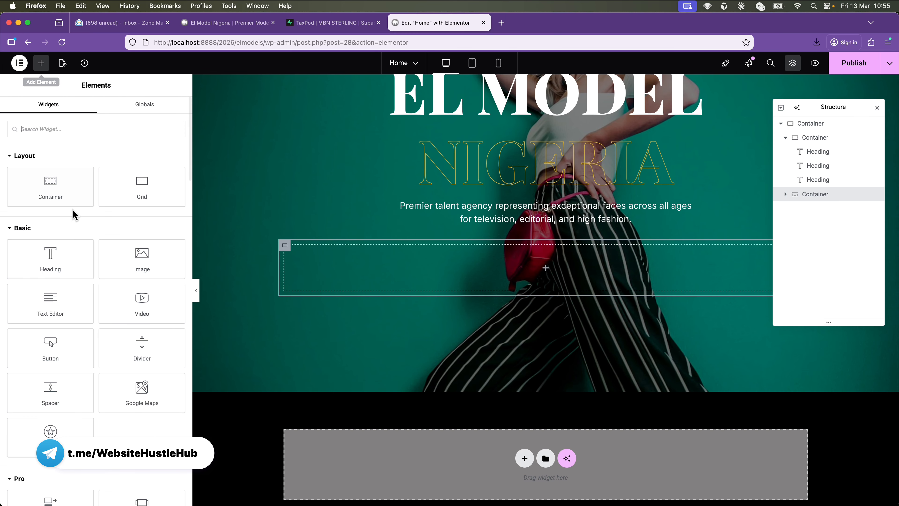
left_click(63, 353)
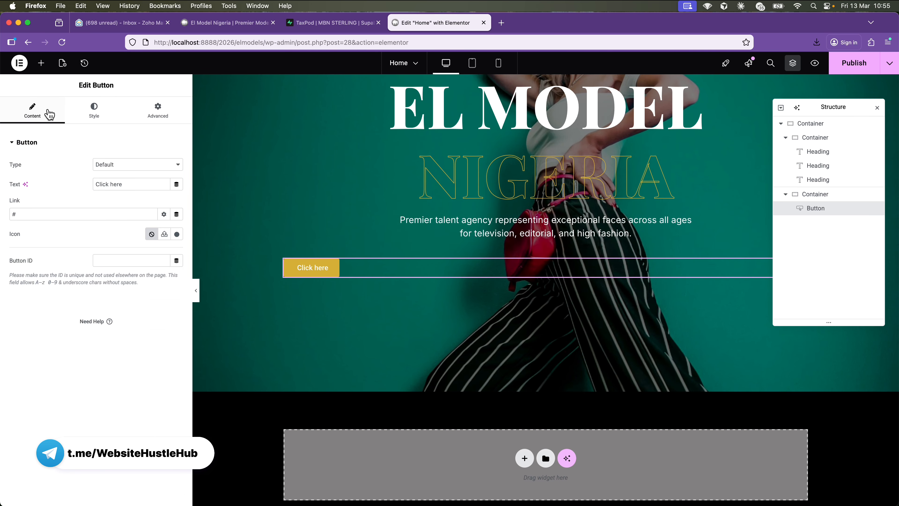
left_click(40, 64)
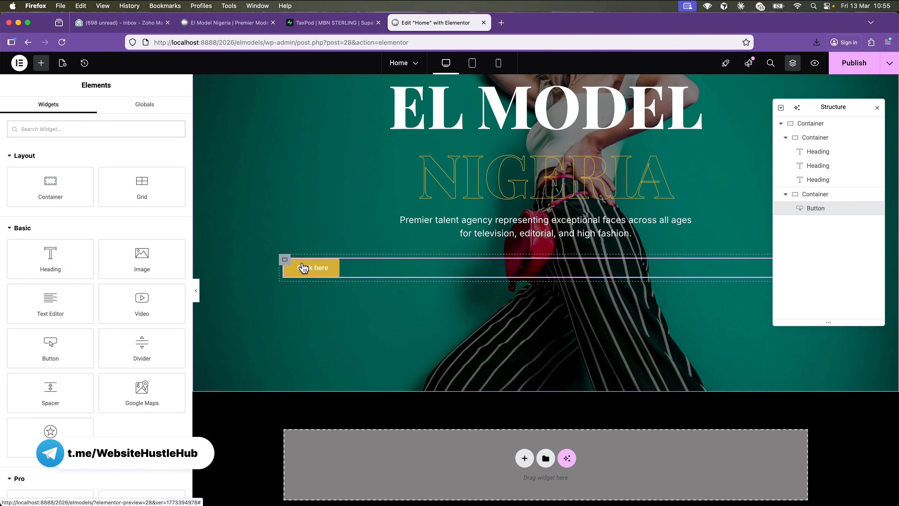
left_click(249, 25)
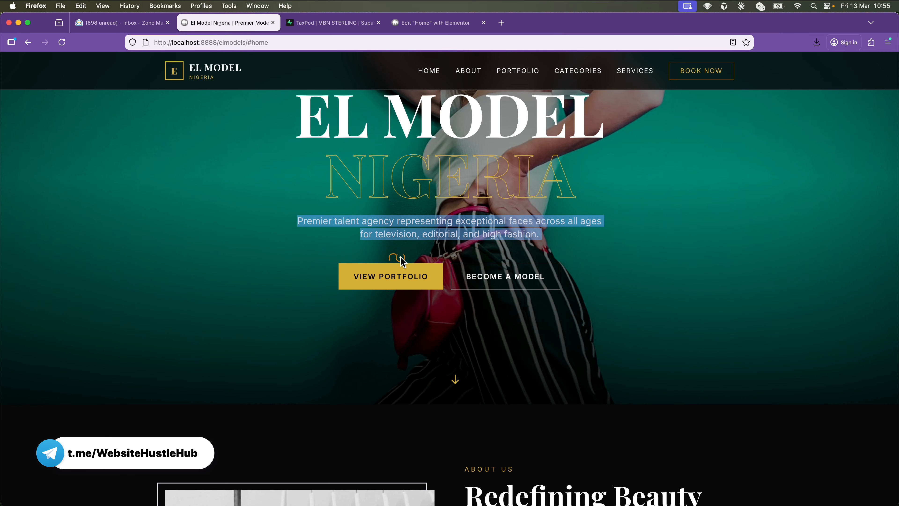
left_click(424, 23)
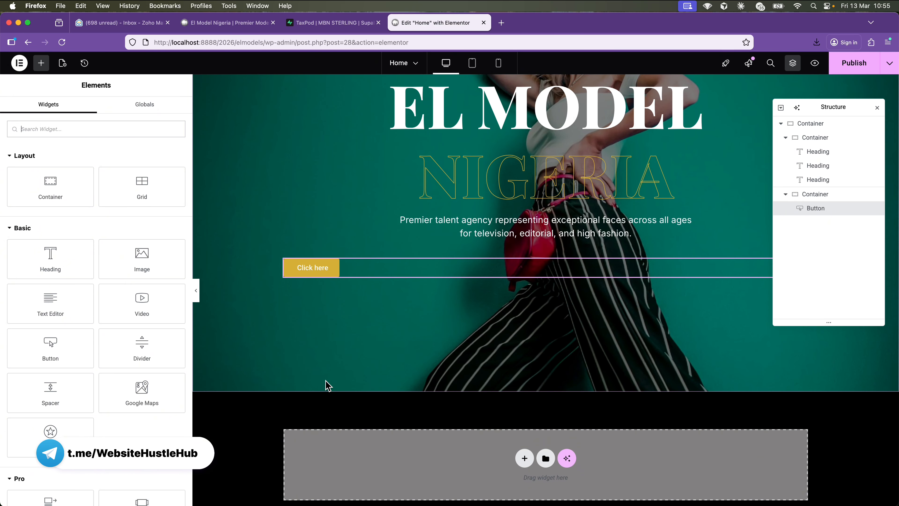
left_click(248, 22)
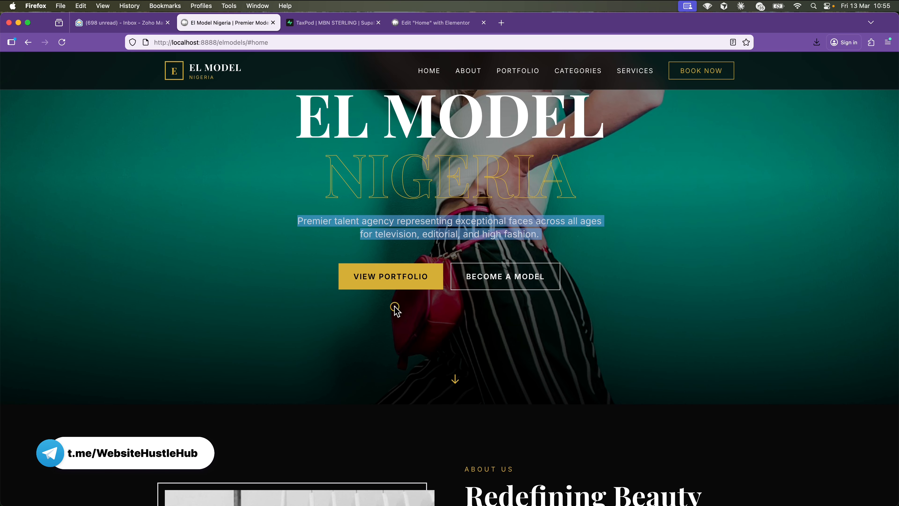
left_click(436, 23)
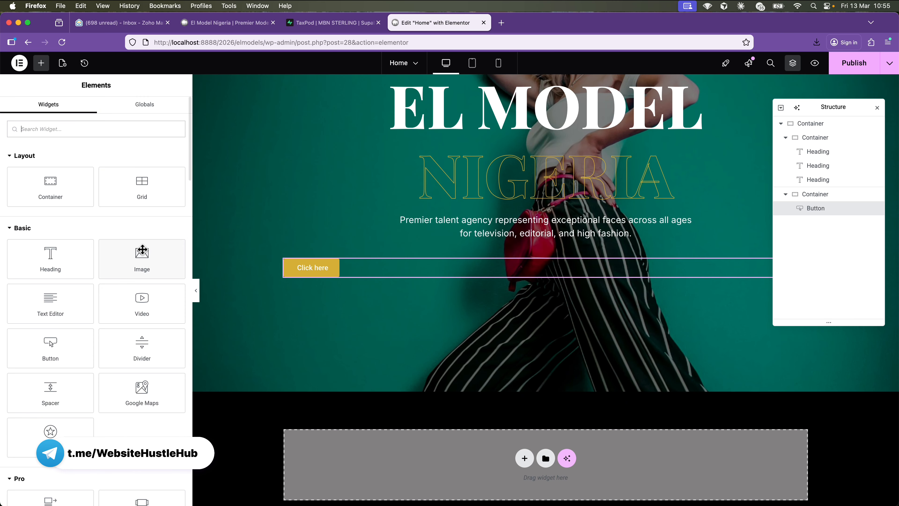
Set the button's text to VIEW PORTFOLIO and compare it with the matching button on the reference site.
left_click(326, 268)
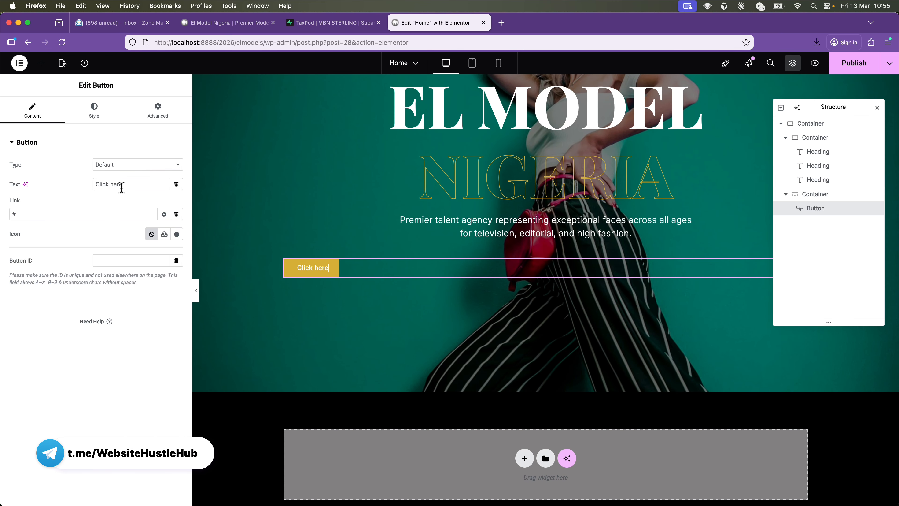
type("VI")
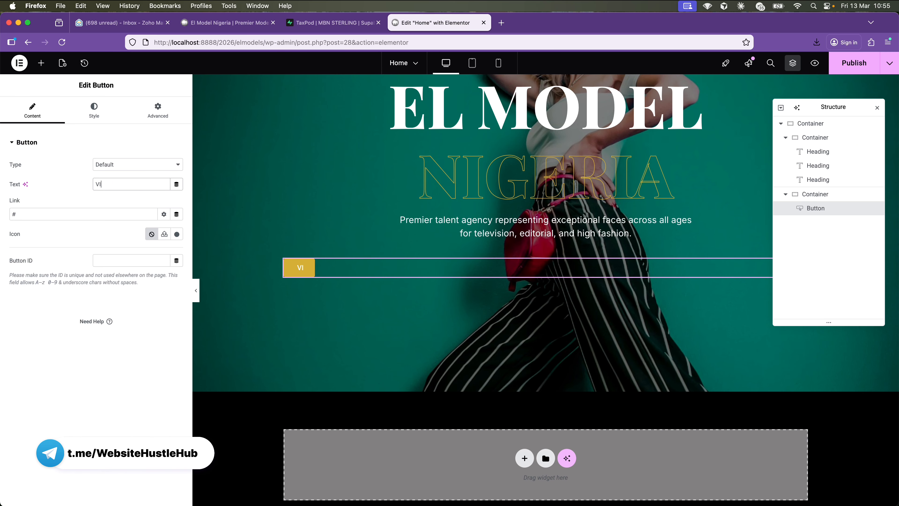
type("EW PORTFOLIO")
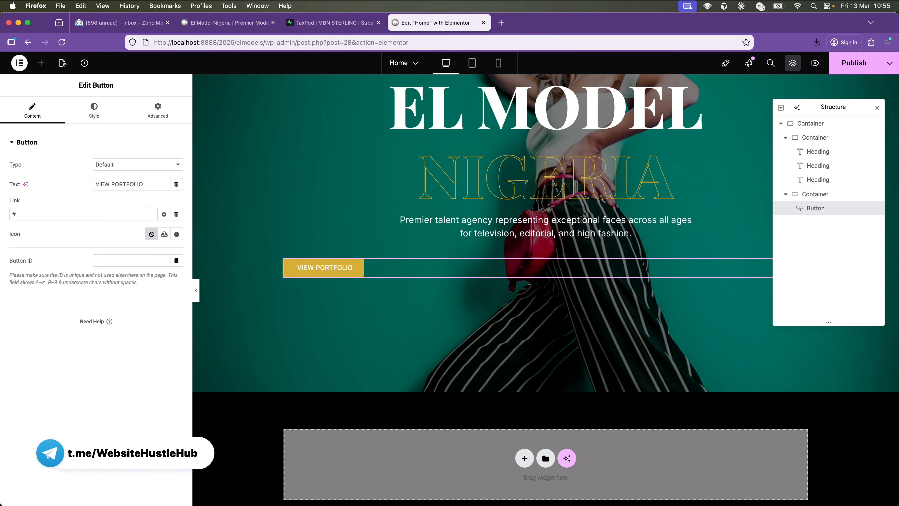
left_click(212, 24)
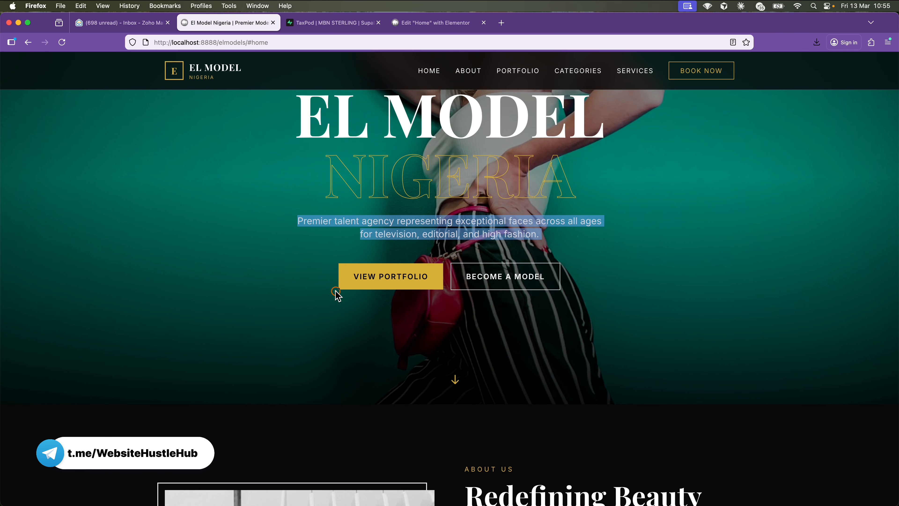
left_click(430, 22)
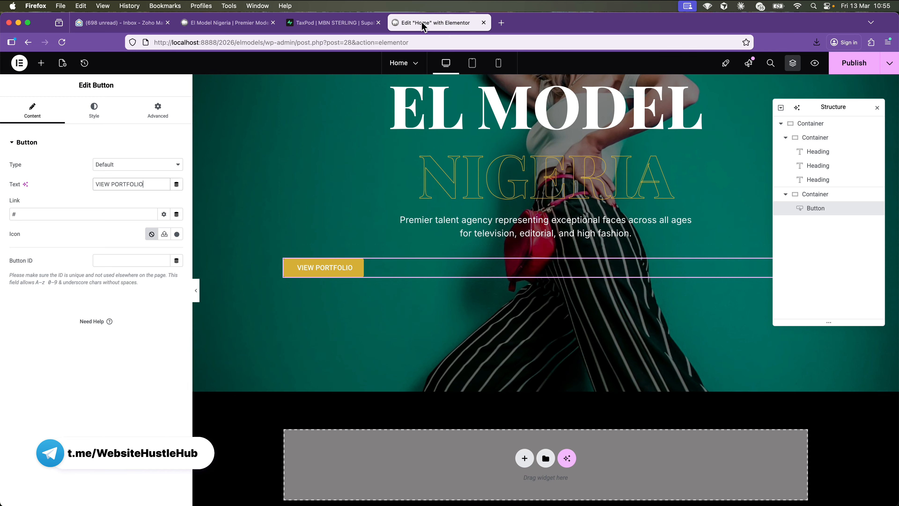
Set the VIEW PORTFOLIO button's text color to the global Primary color and its border radius to 0 px on all corners.
left_click(356, 266)
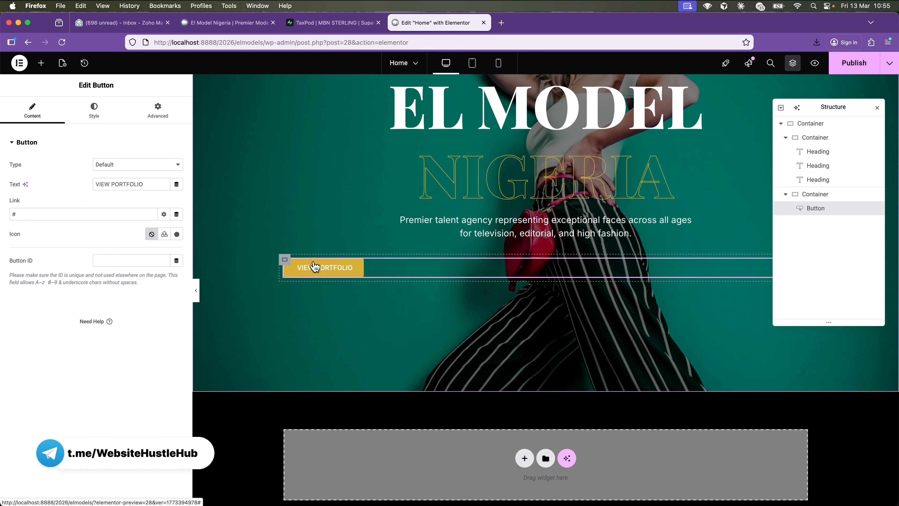
left_click(106, 121)
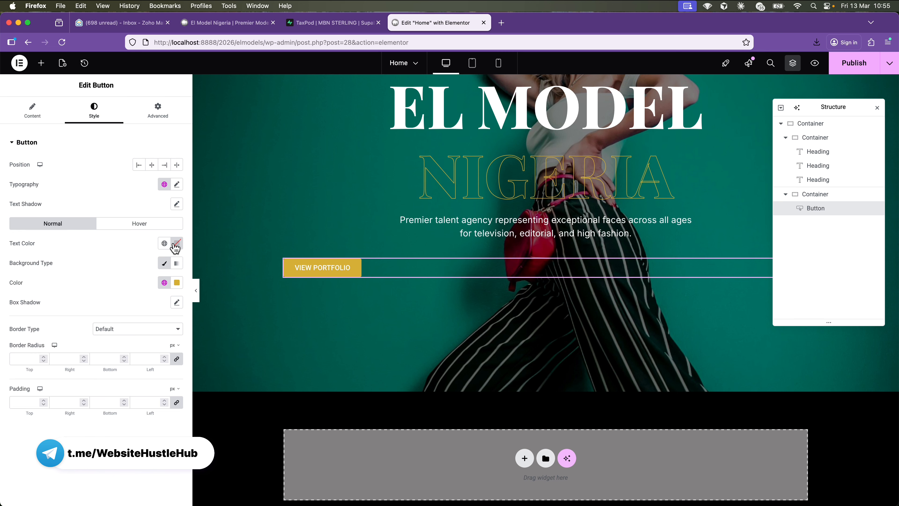
left_click(164, 243)
left_click(118, 286)
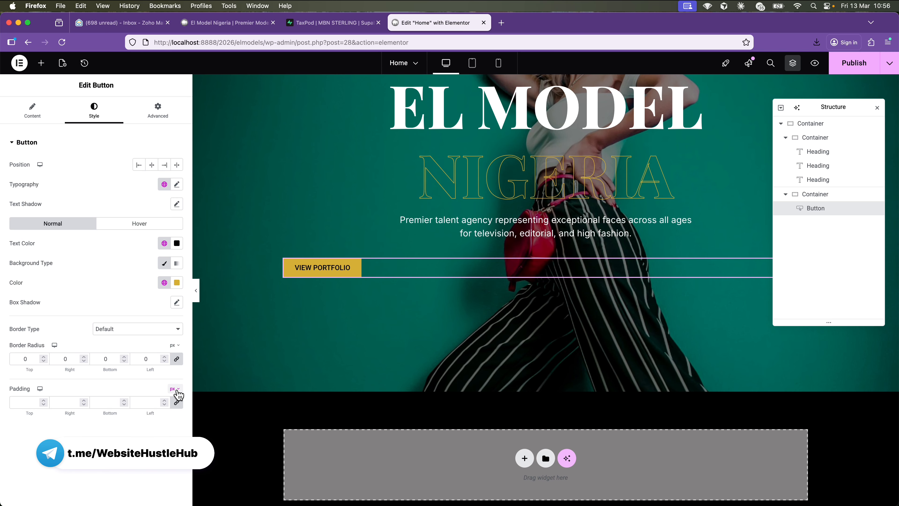
Check the reference site's button spacing, switch the VIEW PORTFOLIO button's padding to em units, and set all four sides to 4.
left_click(212, 22)
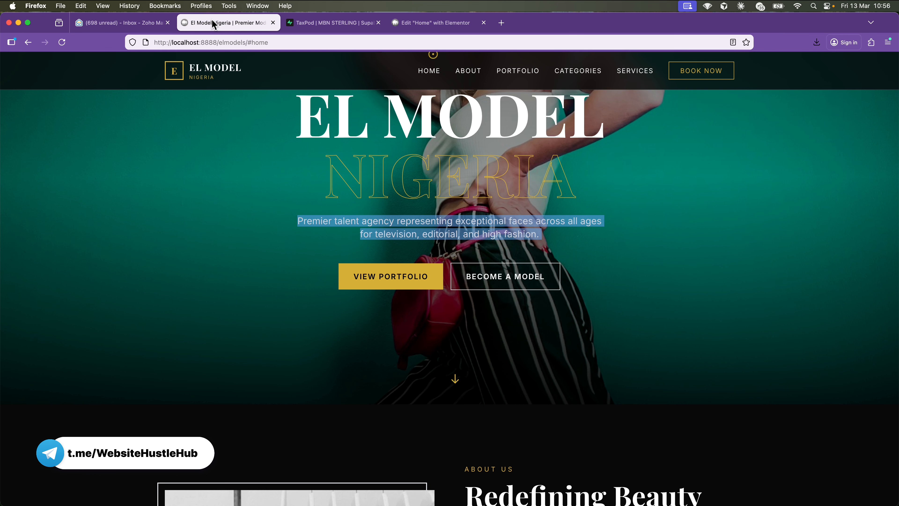
left_click(432, 22)
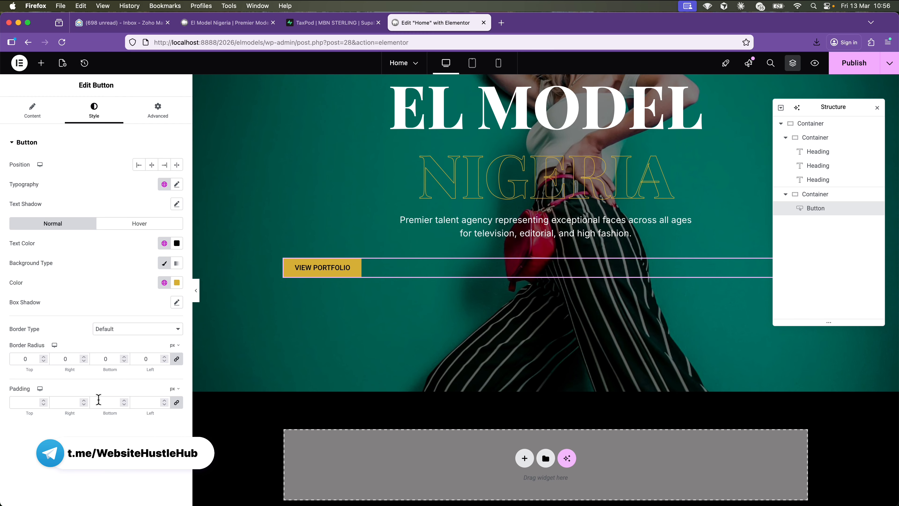
left_click(175, 402)
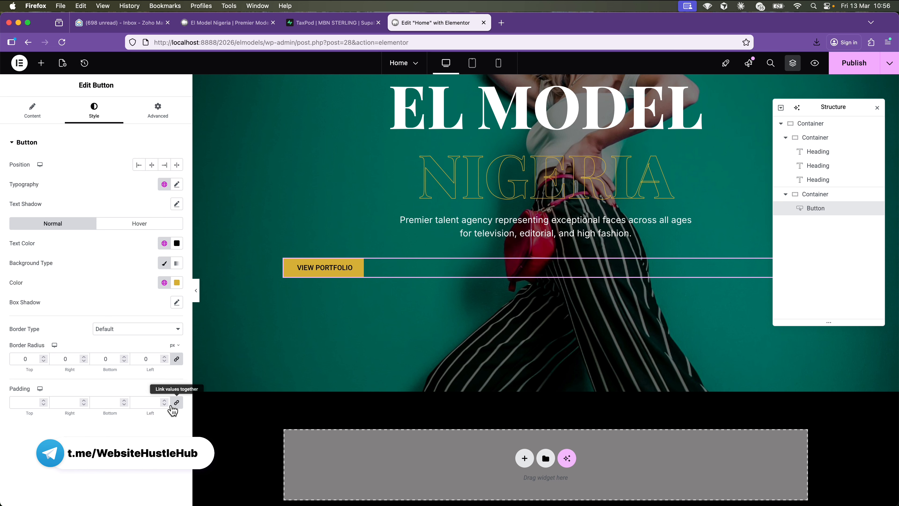
left_click(164, 400)
left_click(164, 400)
left_click(164, 401)
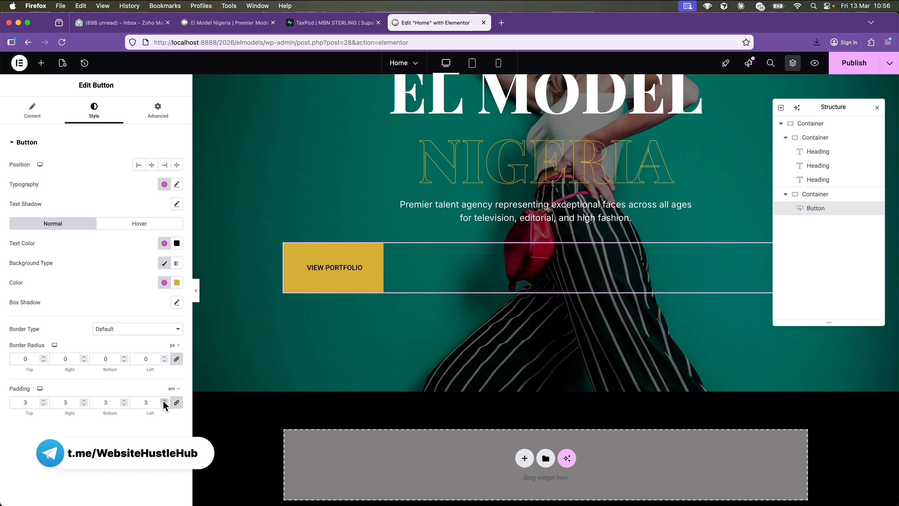
left_click(164, 401)
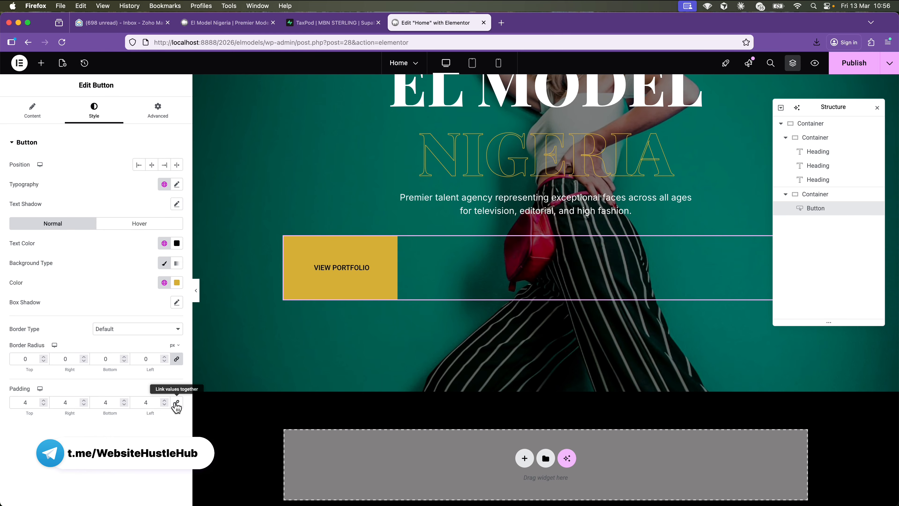
Unlink the button's padding values and set 1 em for top and bottom and 2 em for right and left.
left_click(124, 404)
left_click(124, 405)
left_click(124, 405)
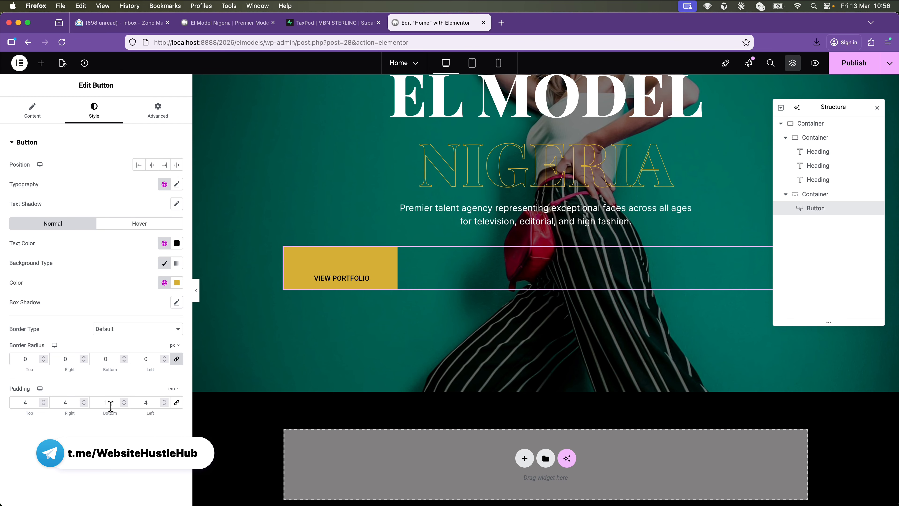
left_click(44, 401)
left_click(44, 401)
left_click(43, 404)
left_click(43, 404)
left_click(43, 404)
left_click(43, 404)
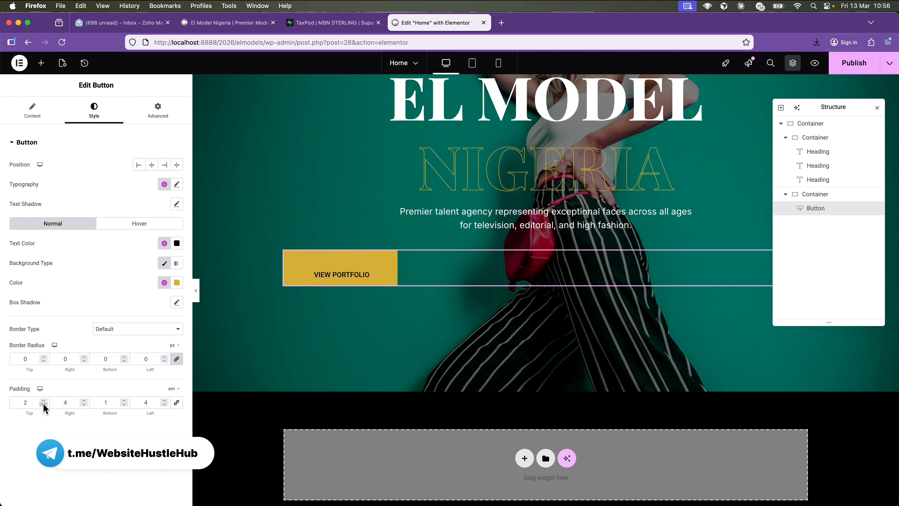
left_click(43, 404)
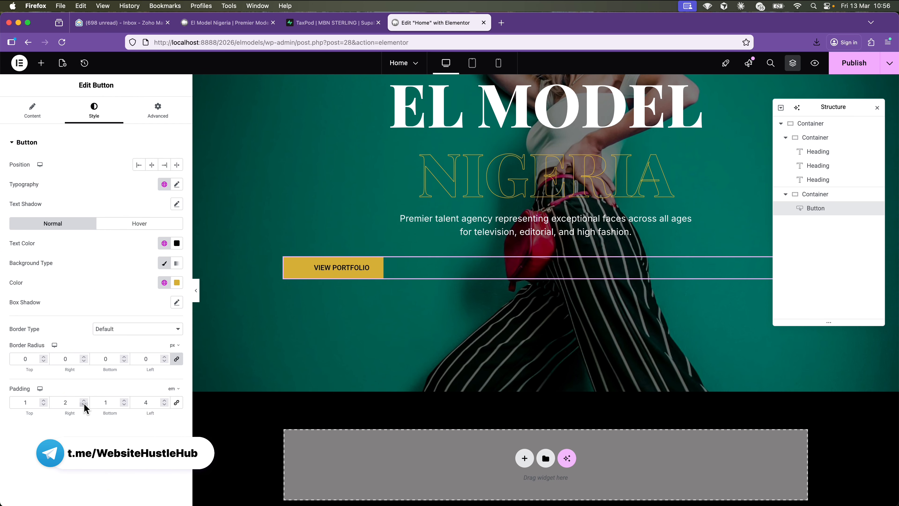
left_click(166, 404)
left_click(166, 405)
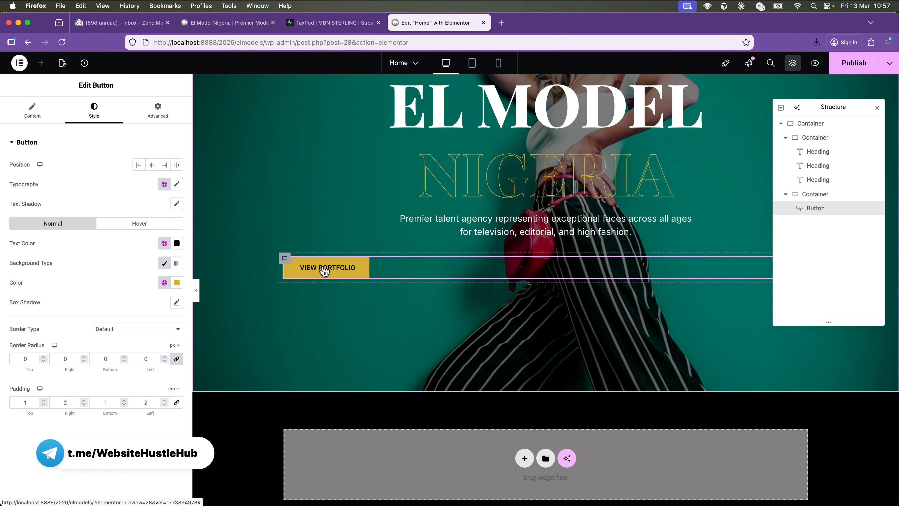
Duplicate the VIEW PORTFOLIO button and set the copy's text to BECOME A MODEL, as on the reference site.
scroll(287, 262, "down", 1)
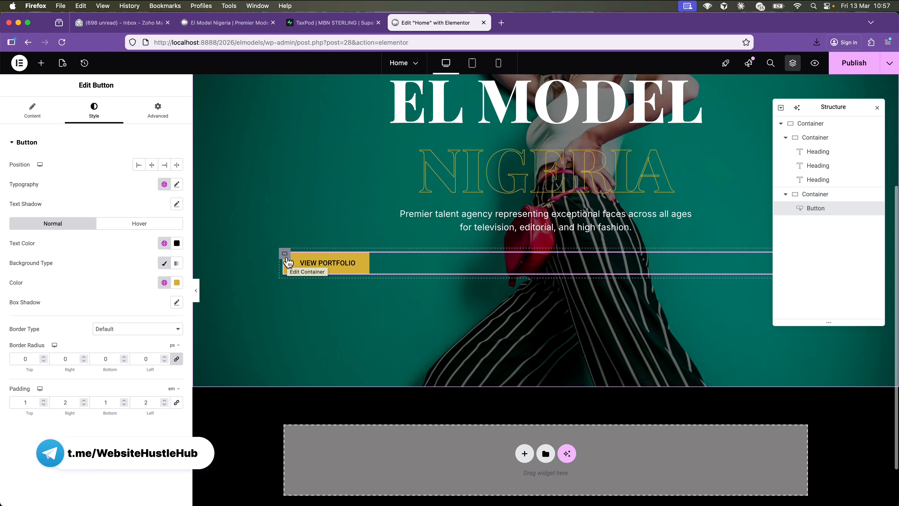
right_click(303, 257)
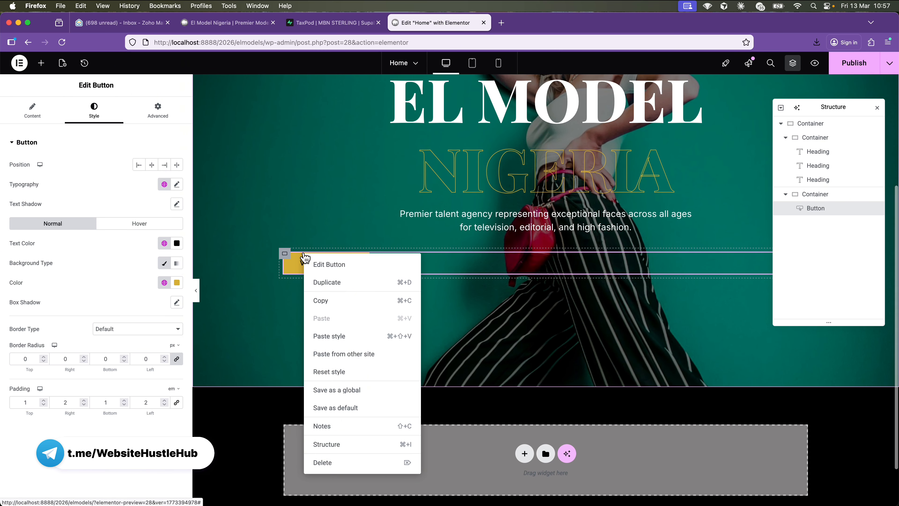
left_click(356, 283)
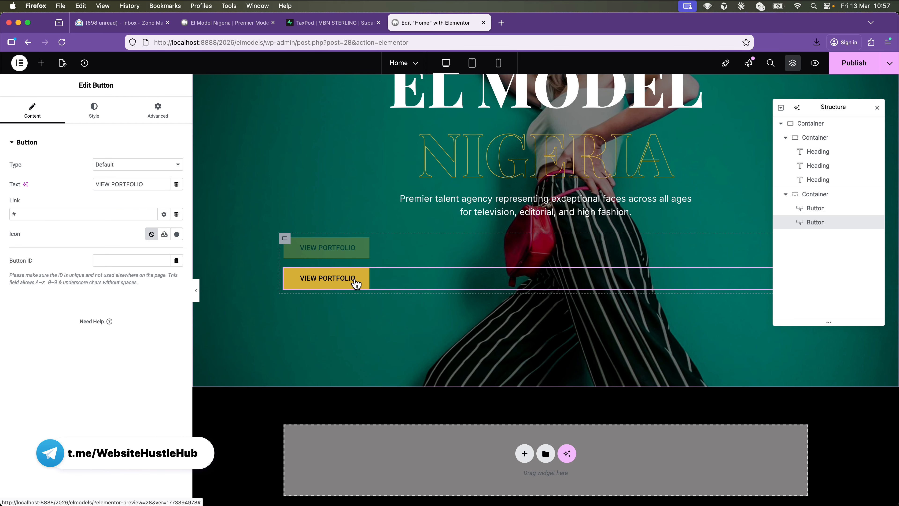
left_click(200, 28)
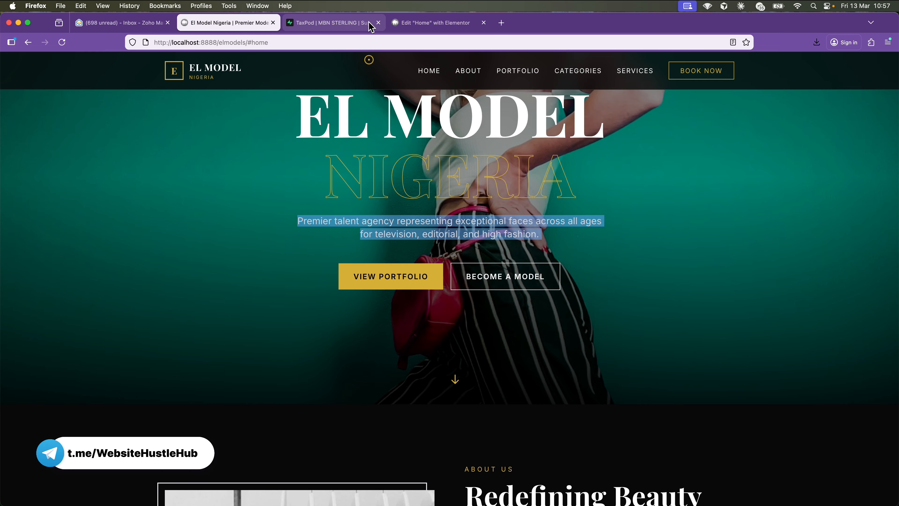
left_click(427, 23)
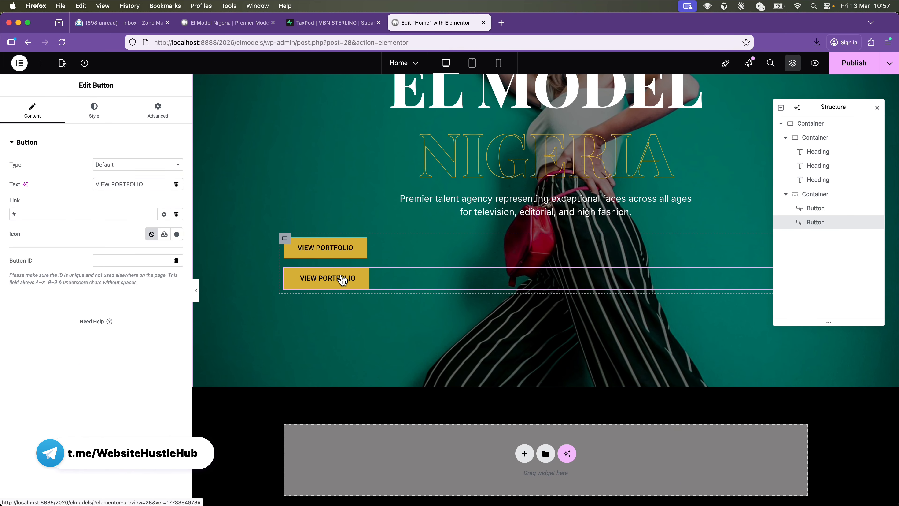
triple_click(146, 180)
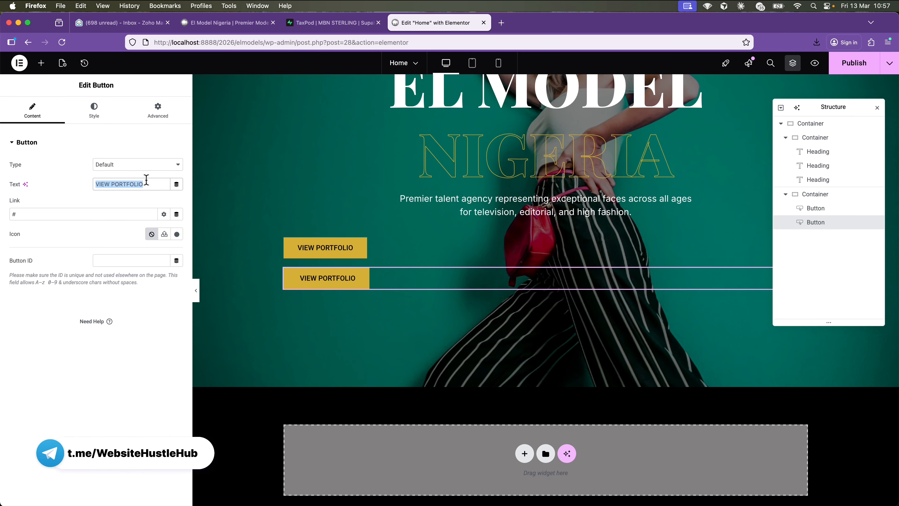
type("BECO")
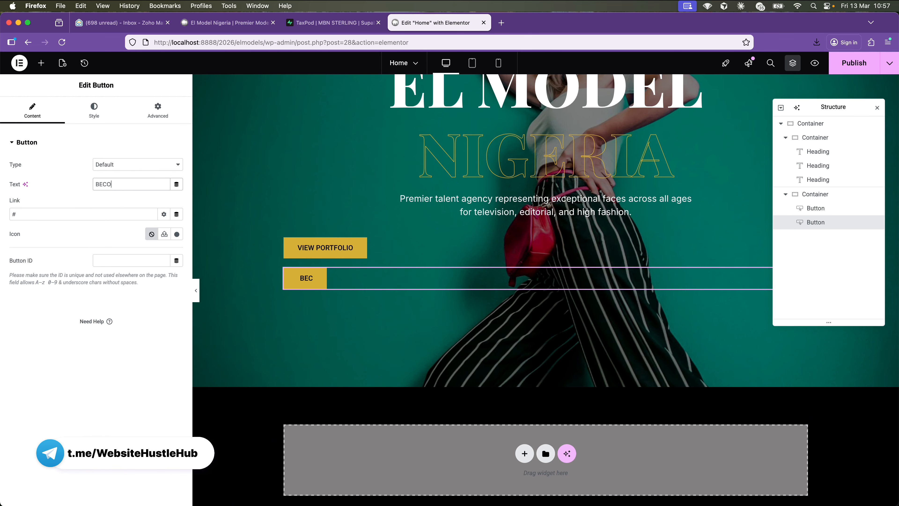
type("ME A MODEL")
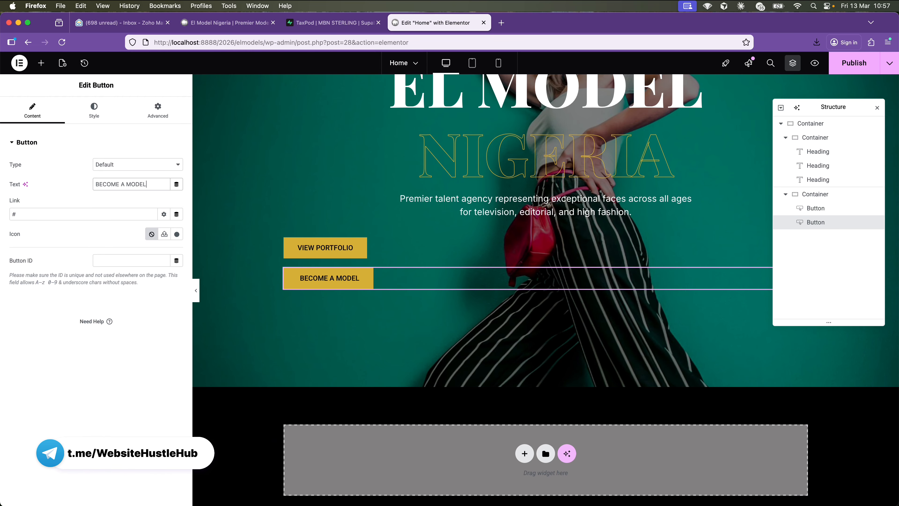
Make the BECOME A MODEL button's background color fully transparent (#D4AF3700).
left_click(106, 120)
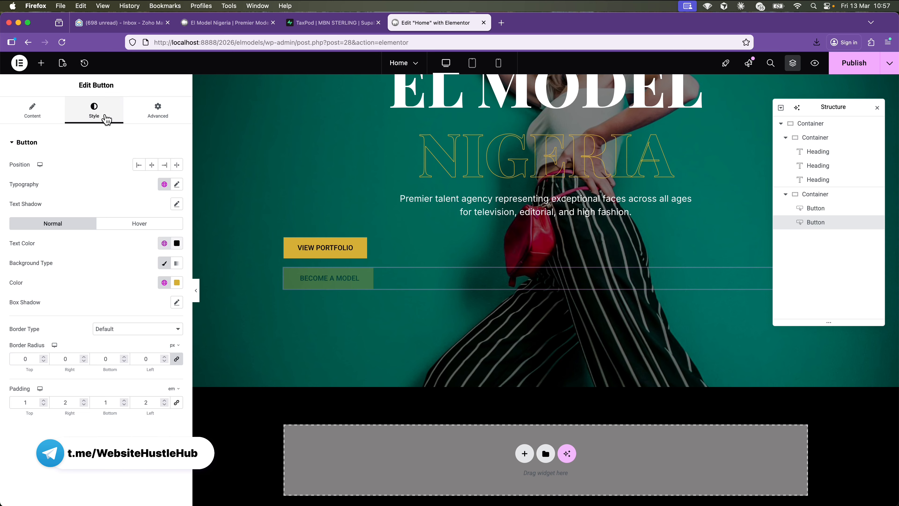
left_click(165, 283)
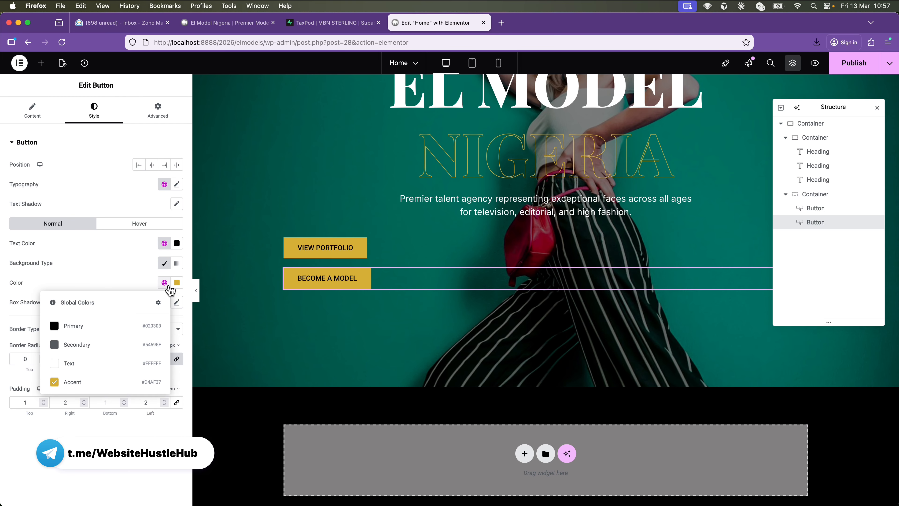
left_click(177, 284)
left_click(182, 291)
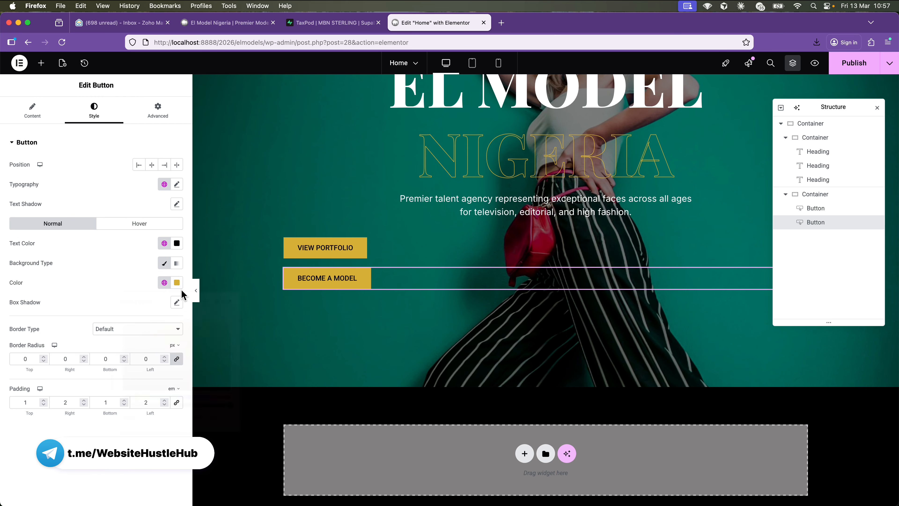
left_click(177, 282)
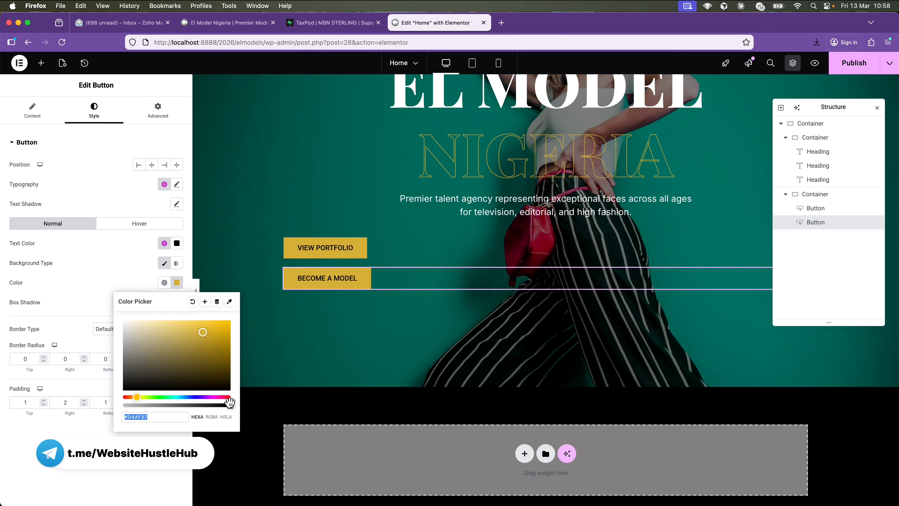
left_click_drag(228, 405, 115, 411)
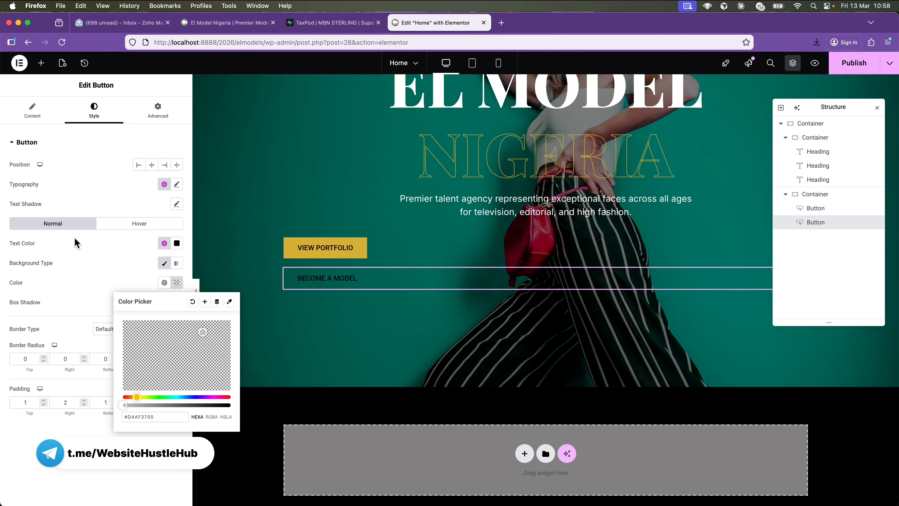
Change the BECOME A MODEL button's text color to white with a custom color.
left_click(176, 243)
left_click_drag(160, 319, 118, 276)
left_click(93, 279)
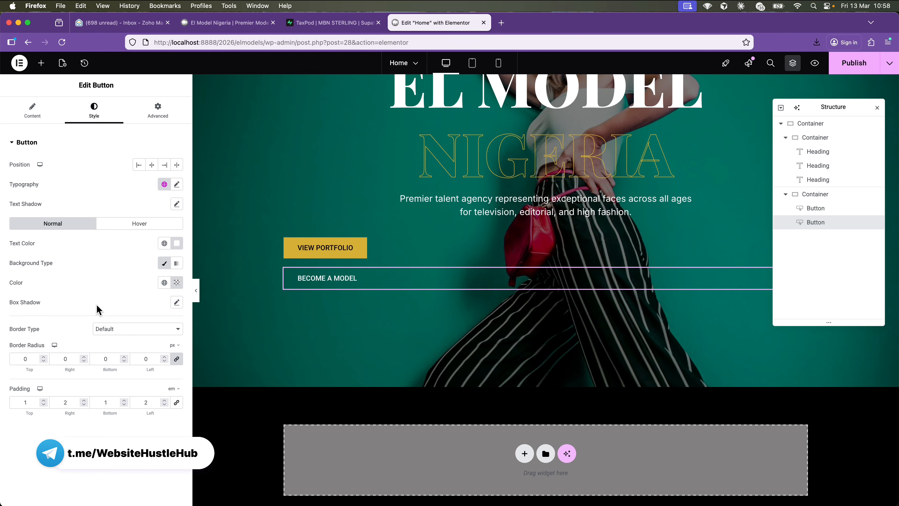
Check the outlined button on the reference site and give the BECOME A MODEL button a solid border 2 px wide.
left_click(234, 24)
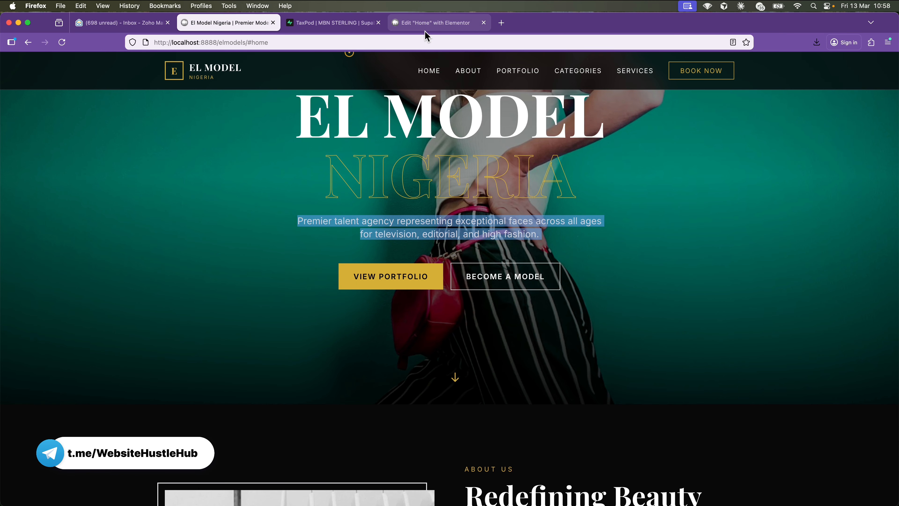
left_click(407, 23)
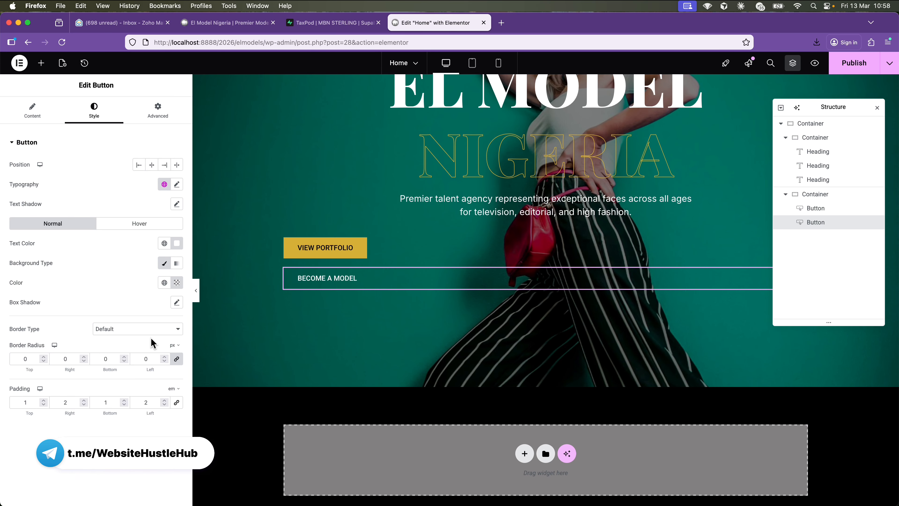
left_click(152, 329)
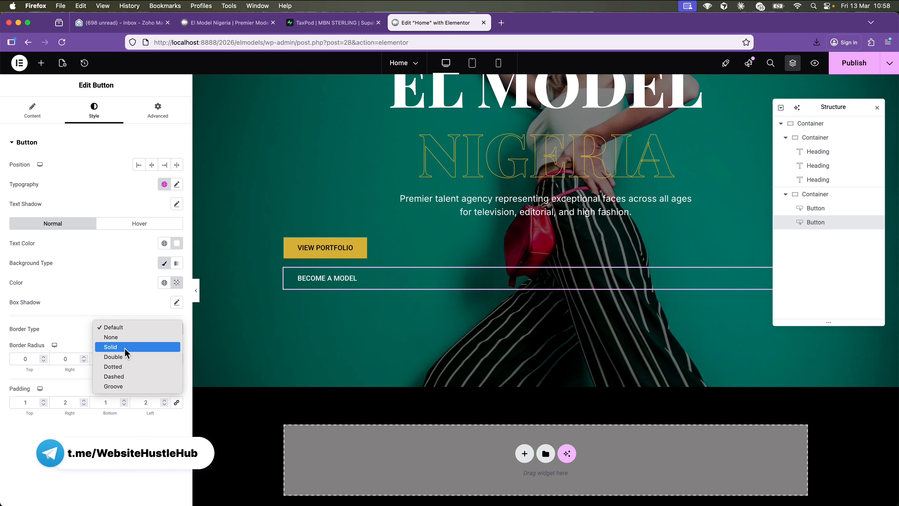
left_click(117, 346)
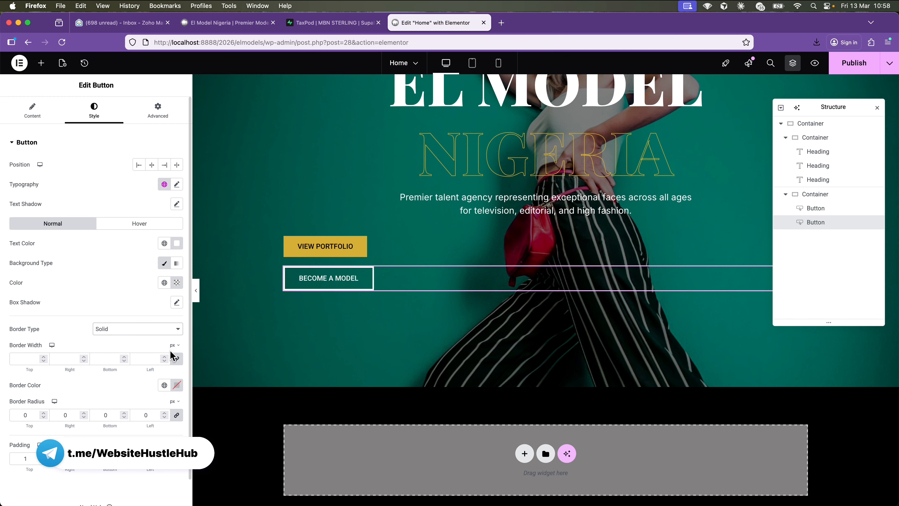
left_click(164, 357)
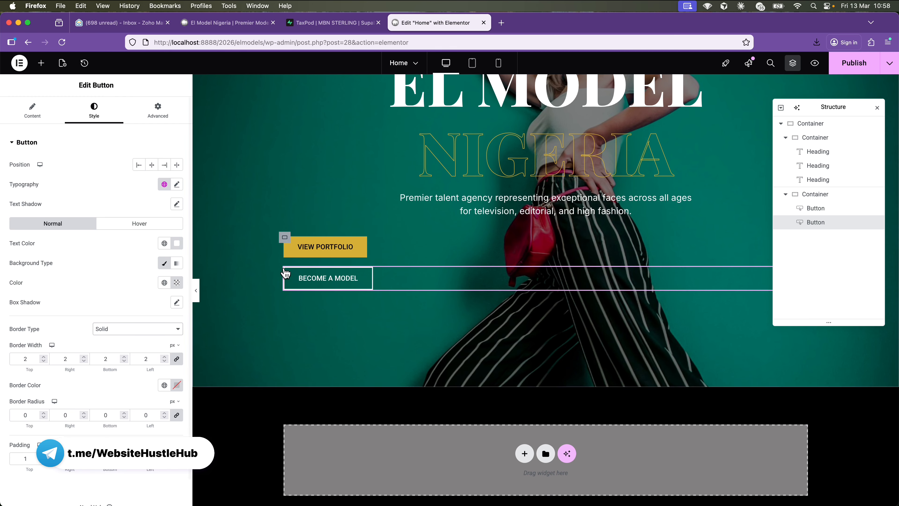
Compare the button layout with the reference site and set the buttons' container direction to a horizontal row.
left_click(285, 237)
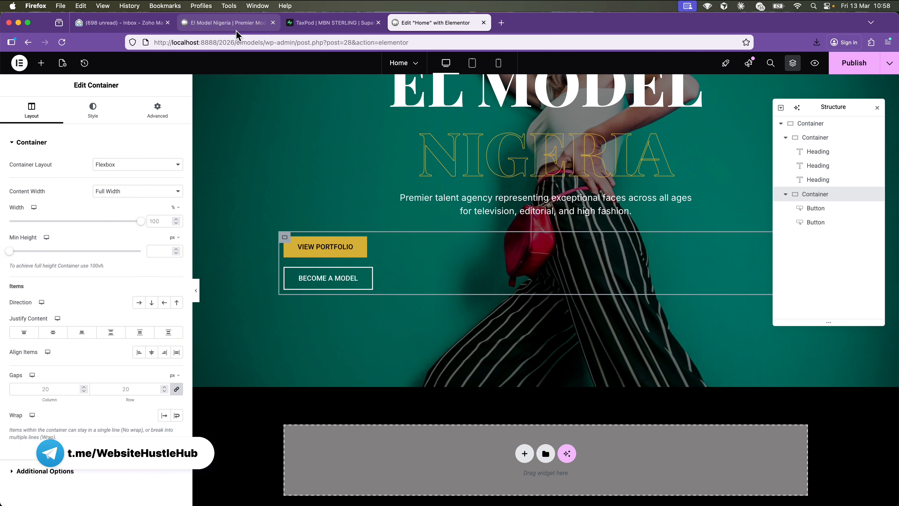
left_click(234, 24)
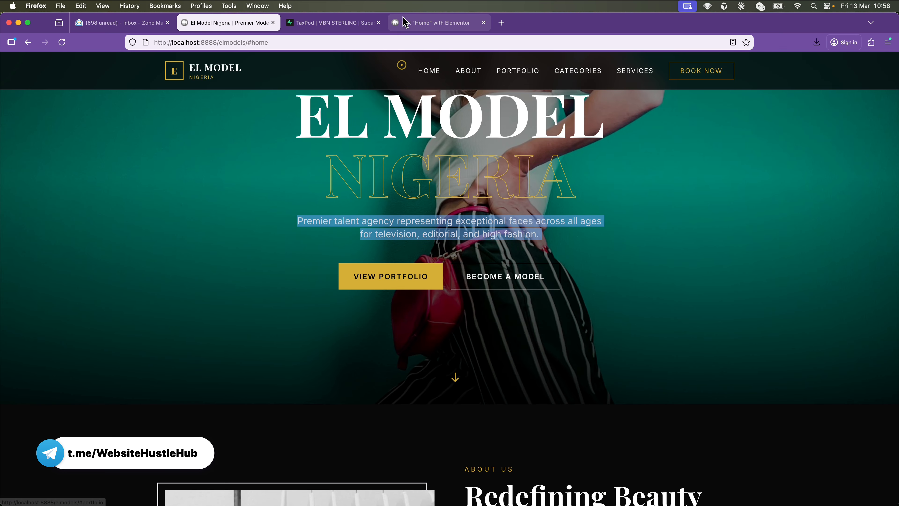
left_click(410, 22)
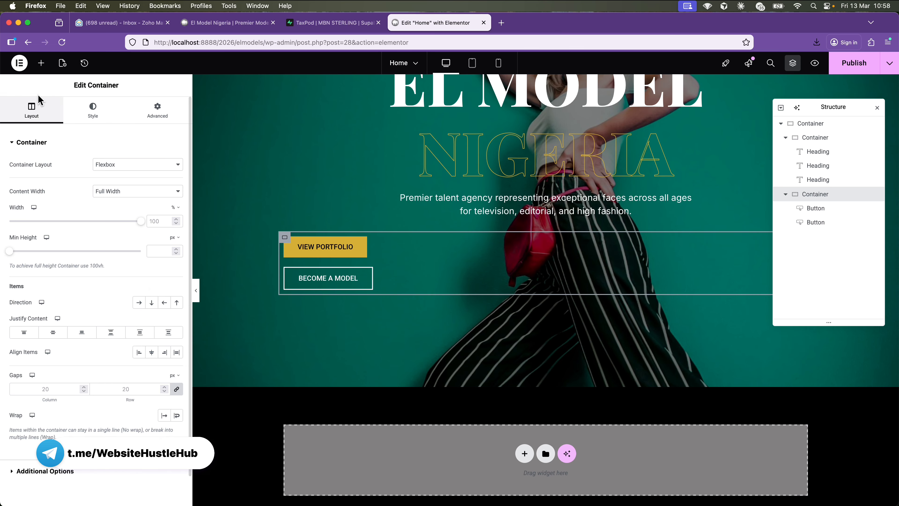
left_click(139, 302)
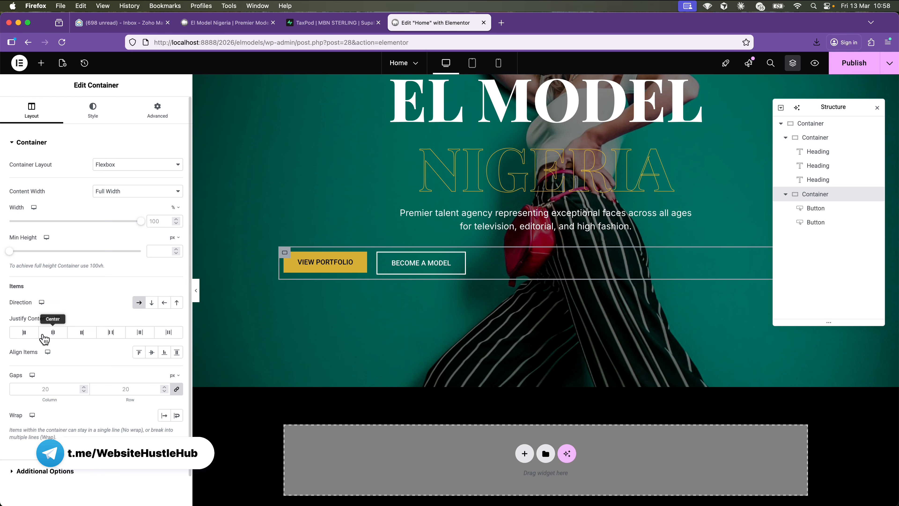
Centre the two hero buttons within their container and publish the Home page.
left_click(53, 333)
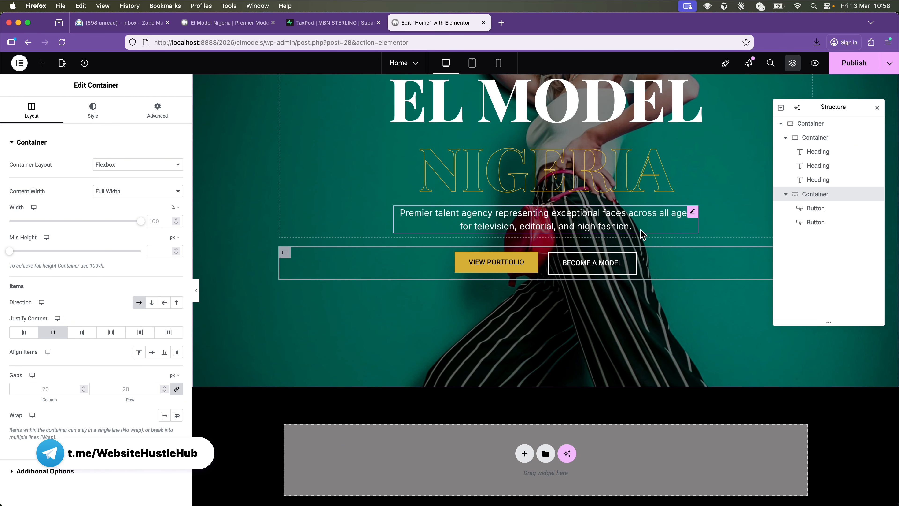
left_click(852, 69)
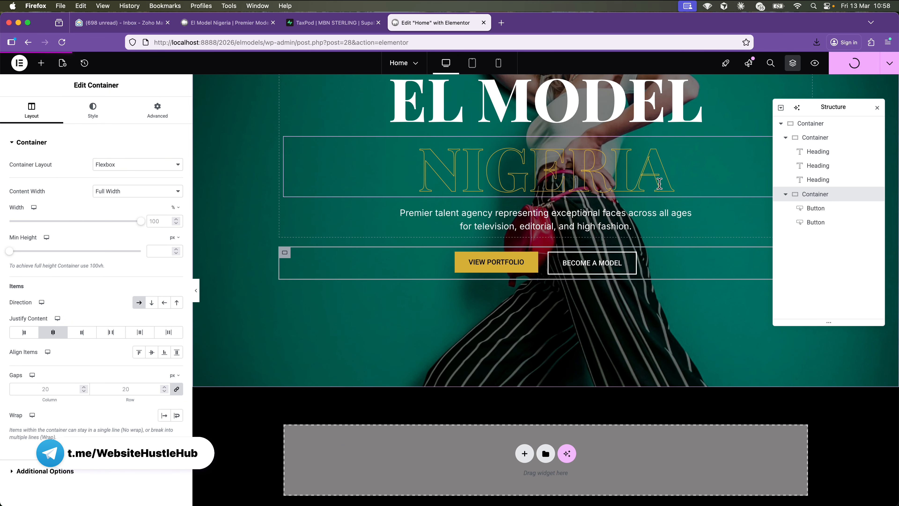
Preview the Home page and compare its hero section with the reference site.
left_click(814, 63)
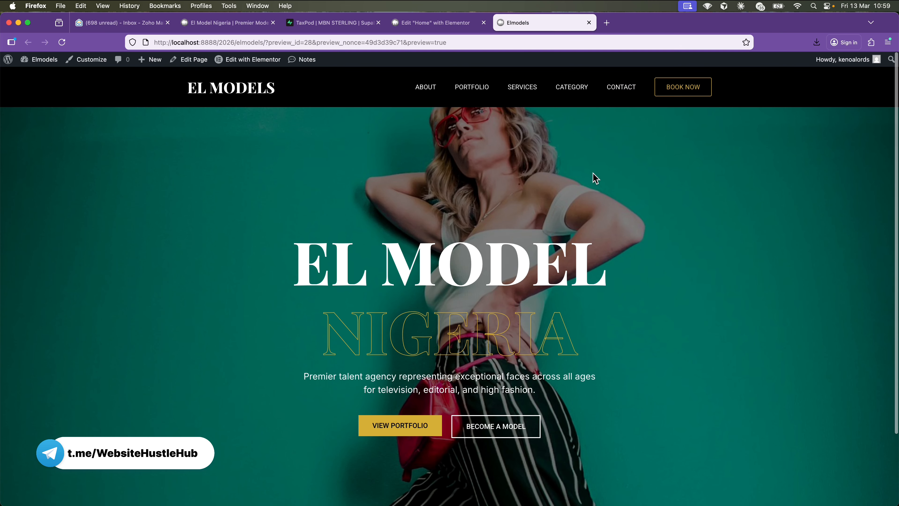
scroll(596, 178, "down", 3)
scroll(595, 176, "up", 2)
scroll(592, 174, "down", 2)
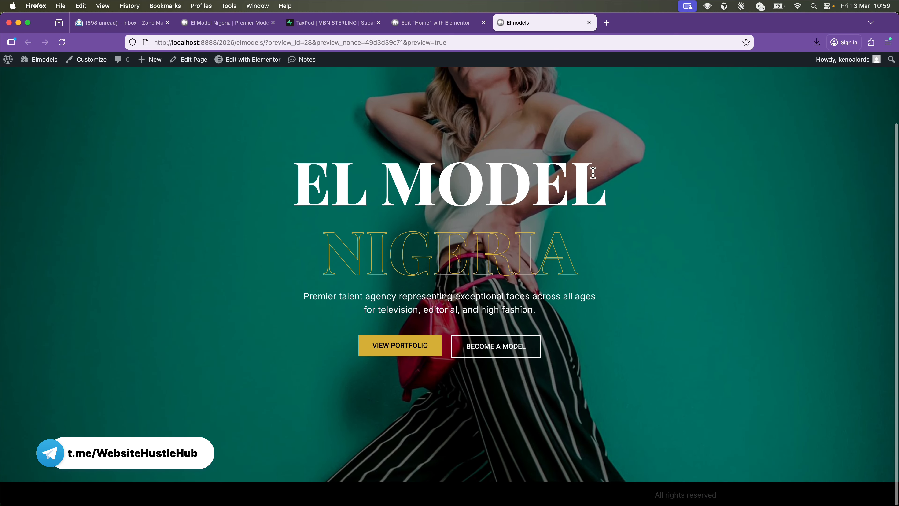
left_click(225, 24)
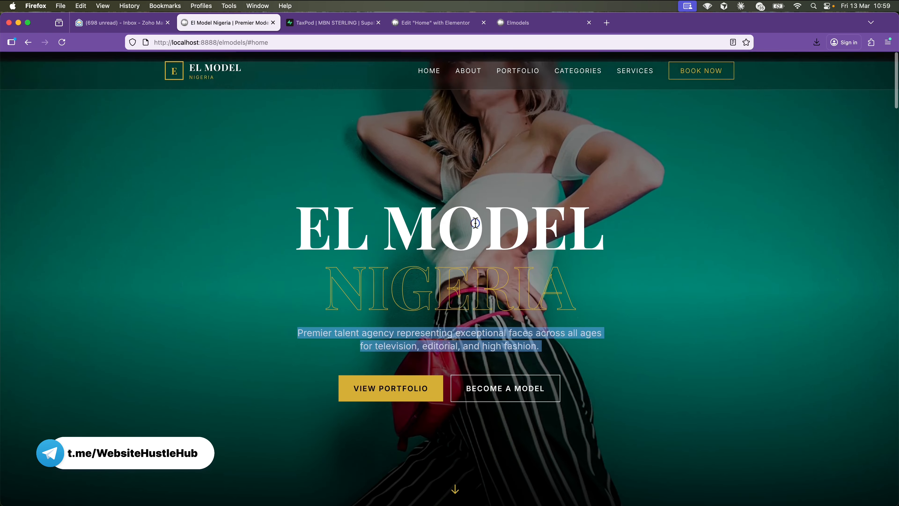
left_click(538, 27)
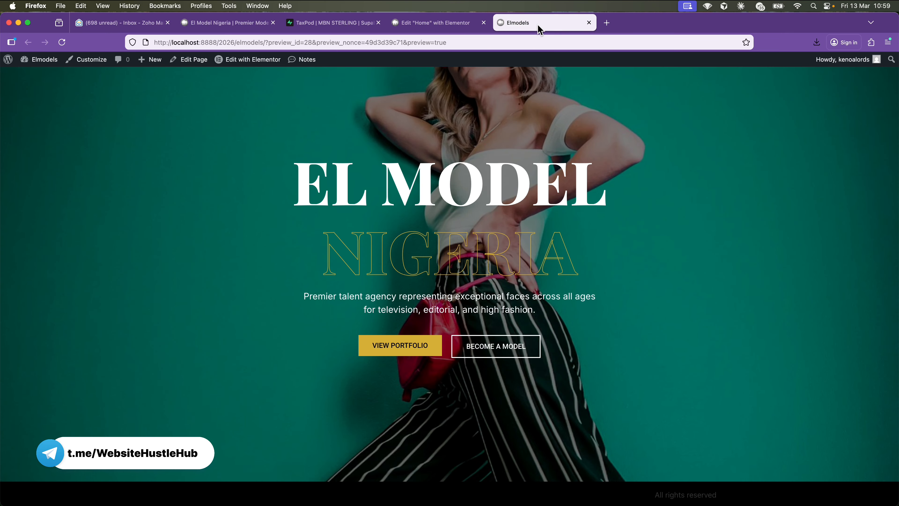
scroll(560, 176, "up", 2)
scroll(560, 176, "down", 2)
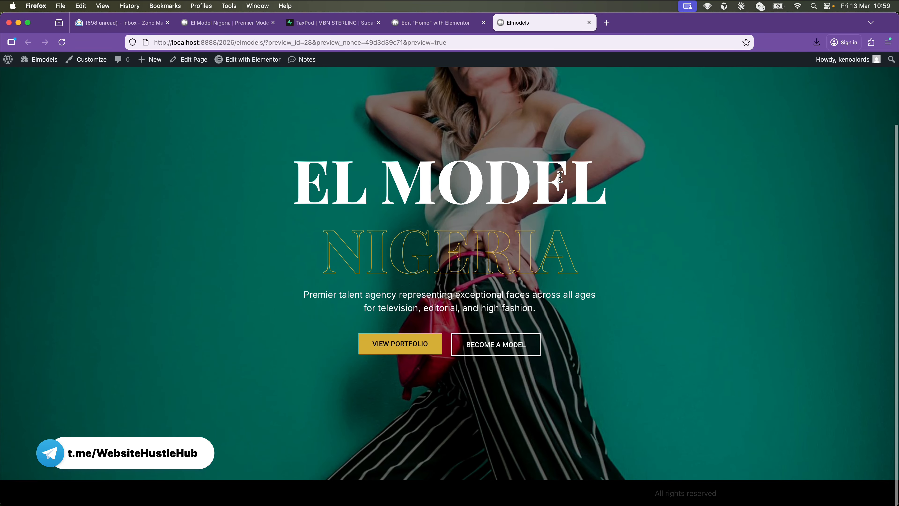
scroll(560, 176, "up", 2)
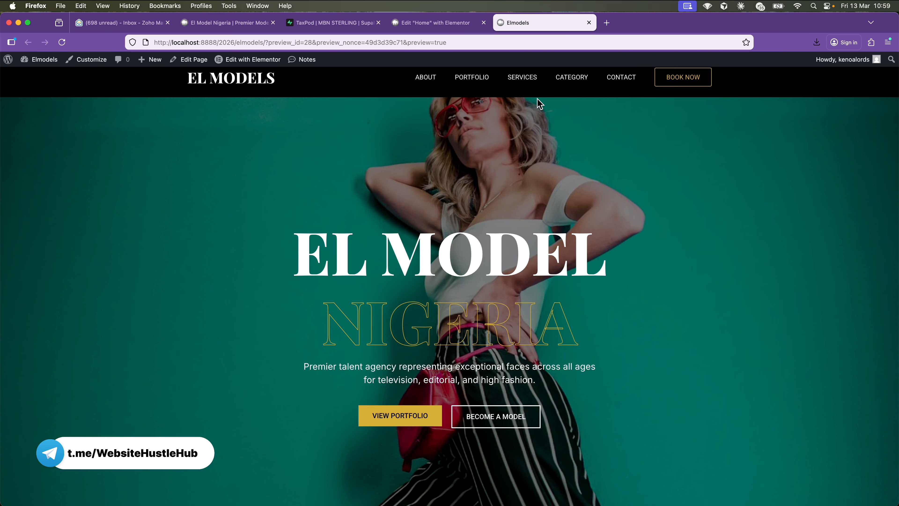
scroll(538, 104, "up", 1)
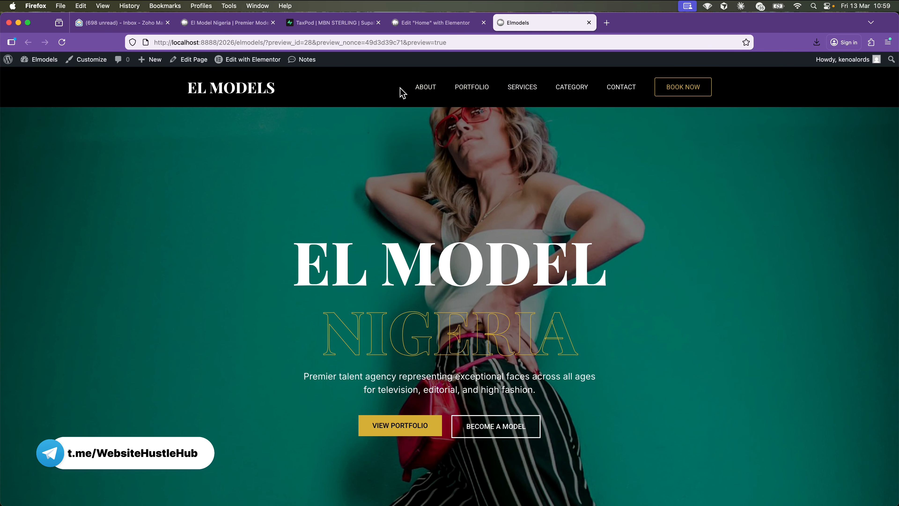
Compare how the header behaves during scrolling on the reference site and in the Home page preview.
left_click(219, 24)
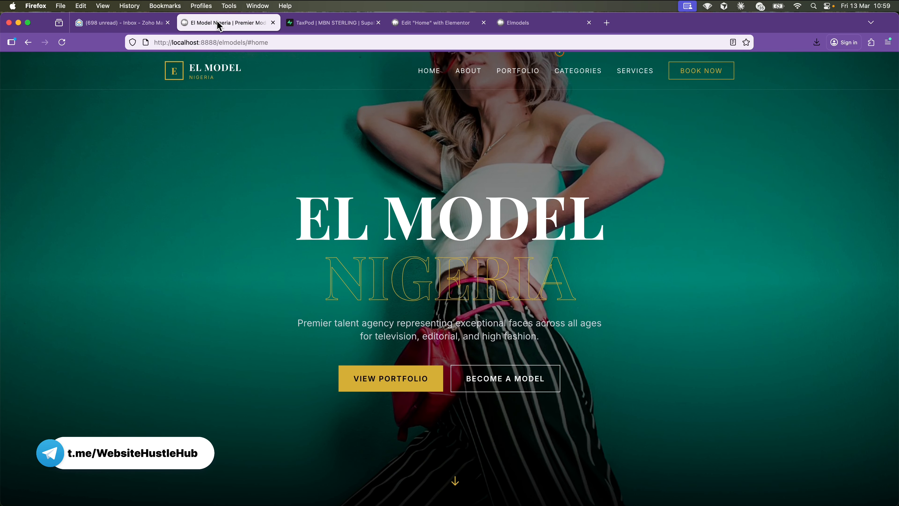
scroll(375, 104, "down", 2)
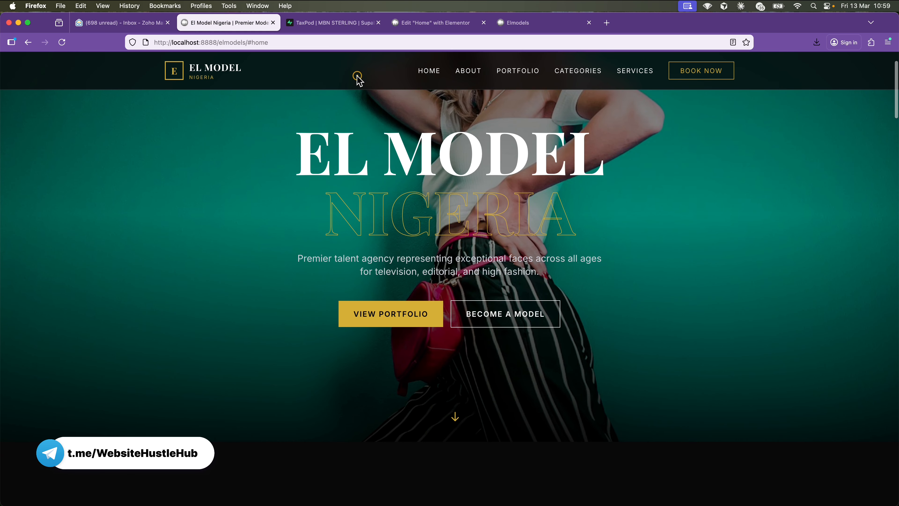
scroll(372, 108, "down", 4)
scroll(372, 108, "up", 6)
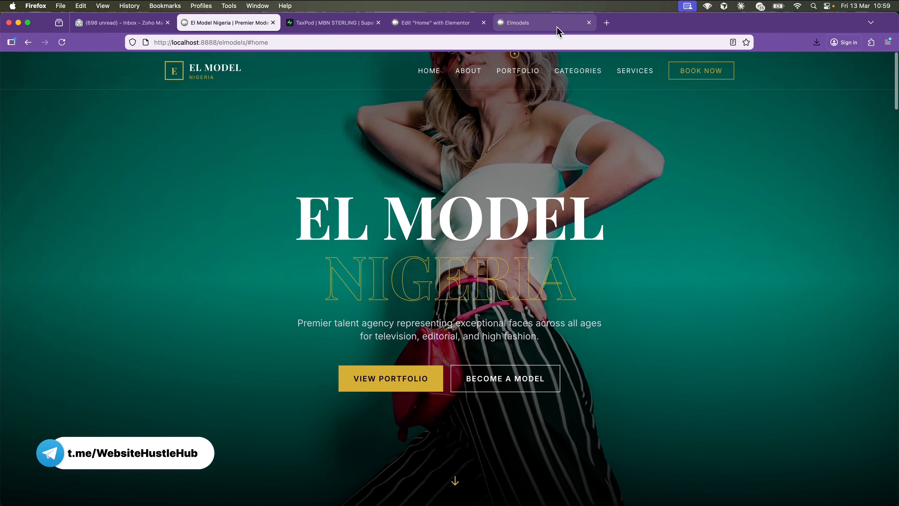
left_click(554, 25)
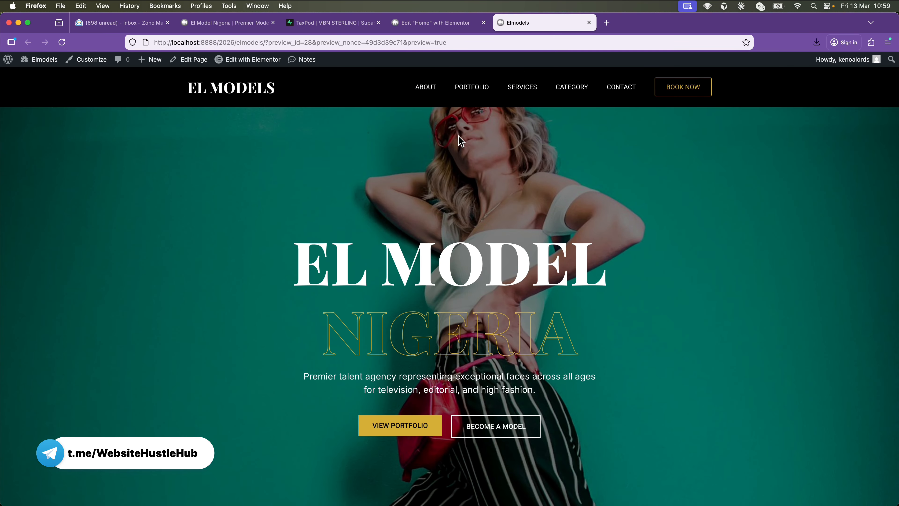
scroll(460, 141, "down", 2)
scroll(460, 141, "up", 2)
scroll(460, 141, "down", 2)
scroll(460, 141, "up", 2)
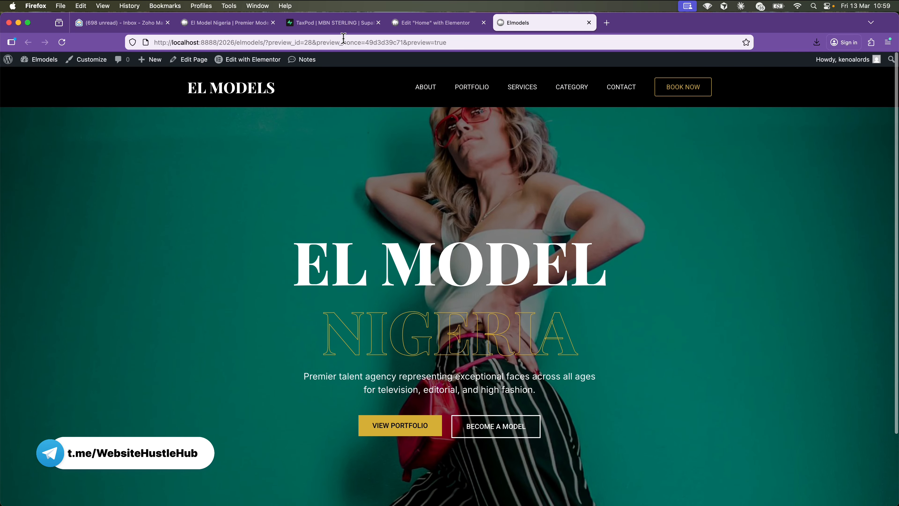
Return to the Elementor editor and open the Site Header template for editing from the Home page.
left_click(418, 29)
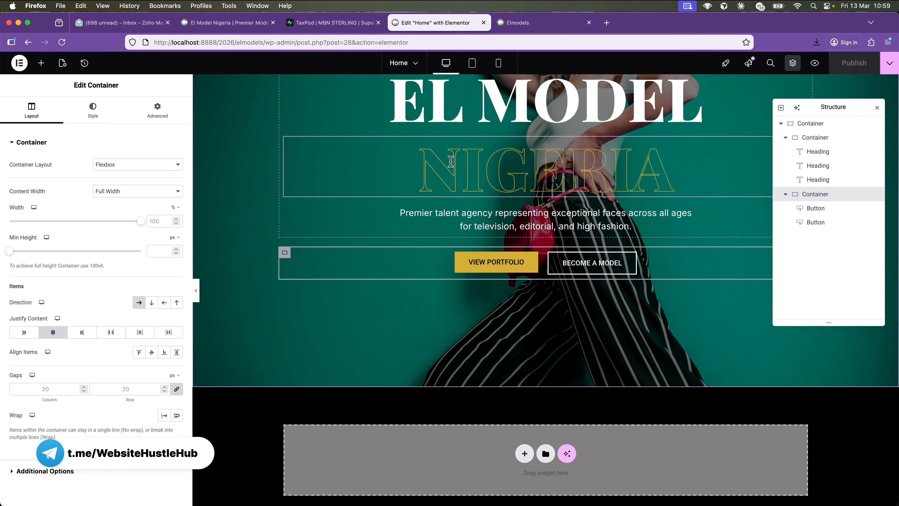
scroll(453, 166, "up", 5)
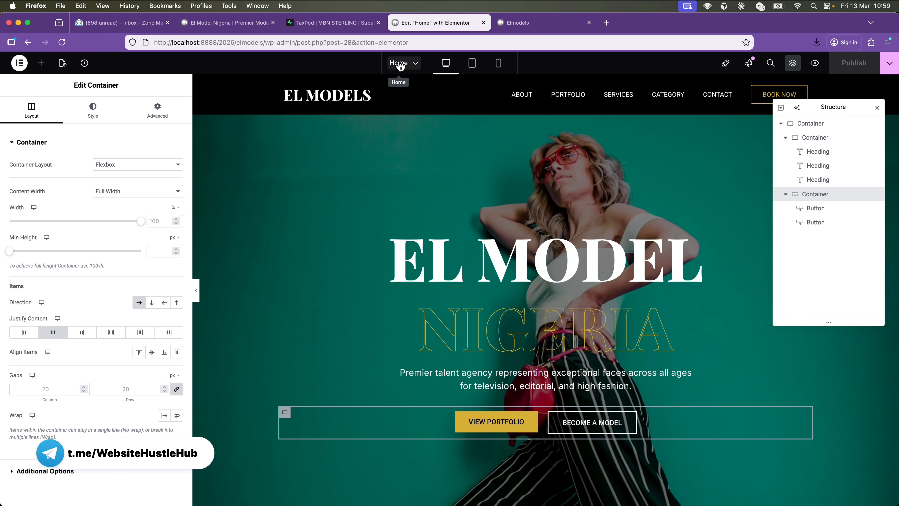
left_click(414, 63)
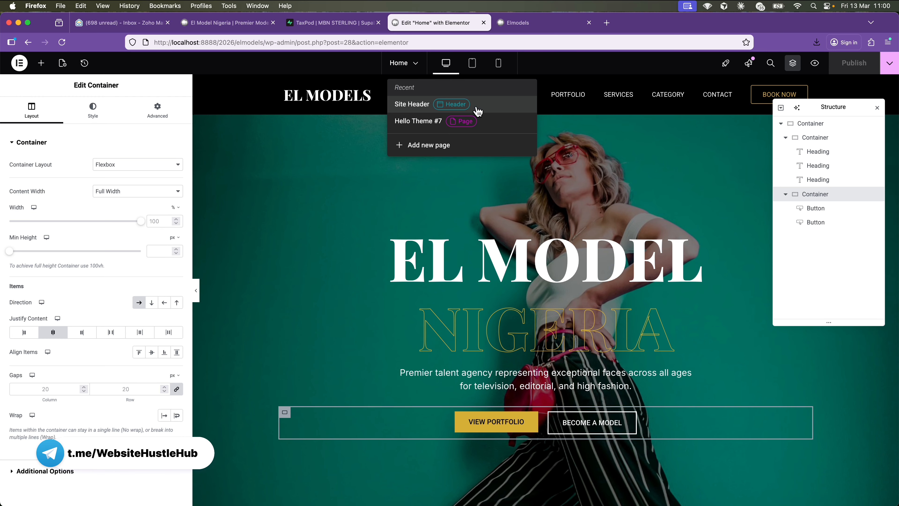
left_click(571, 154)
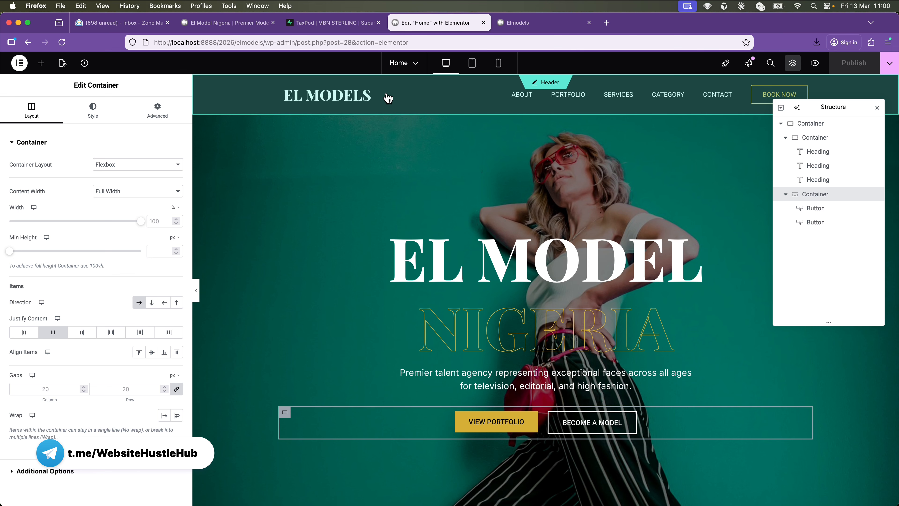
left_click(466, 96)
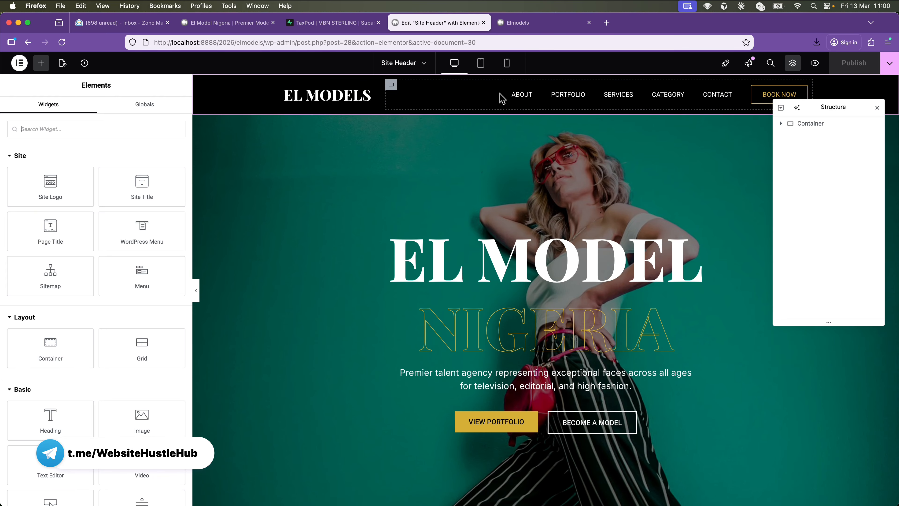
Examine how the reference site's header stays in place and changes its background while the page scrolls.
left_click(227, 23)
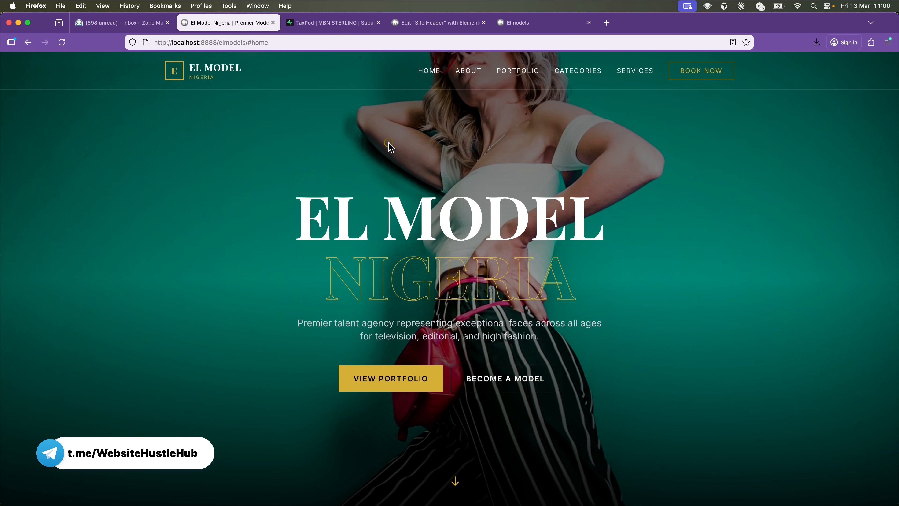
scroll(388, 144, "down", 5)
scroll(388, 144, "down", 3)
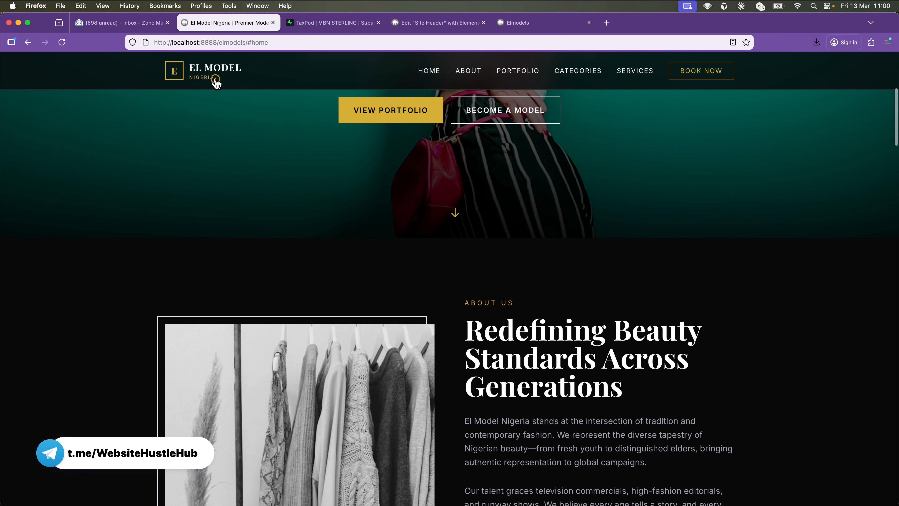
scroll(611, 173, "up", 5)
scroll(611, 174, "down", 3)
scroll(611, 173, "up", 1)
scroll(611, 174, "up", 5)
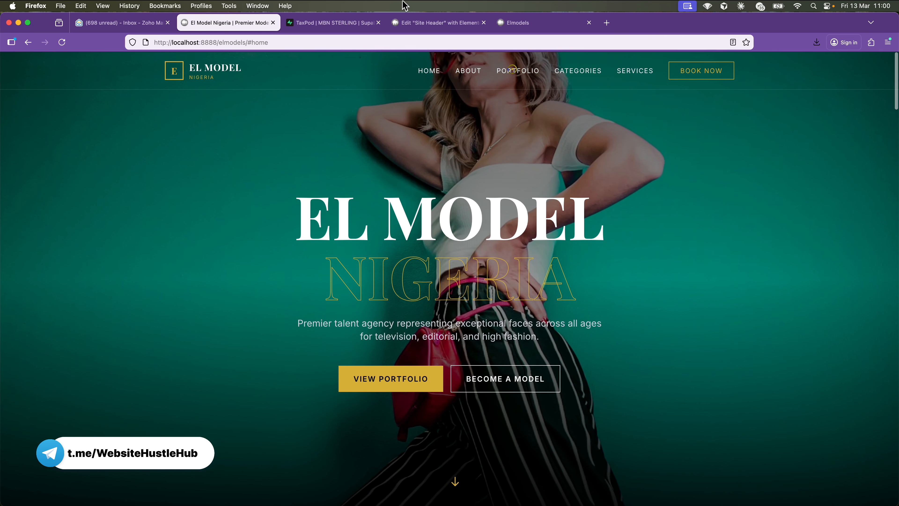
Make the Site Header's outer container sticky to the Top through its motion effects.
left_click(434, 24)
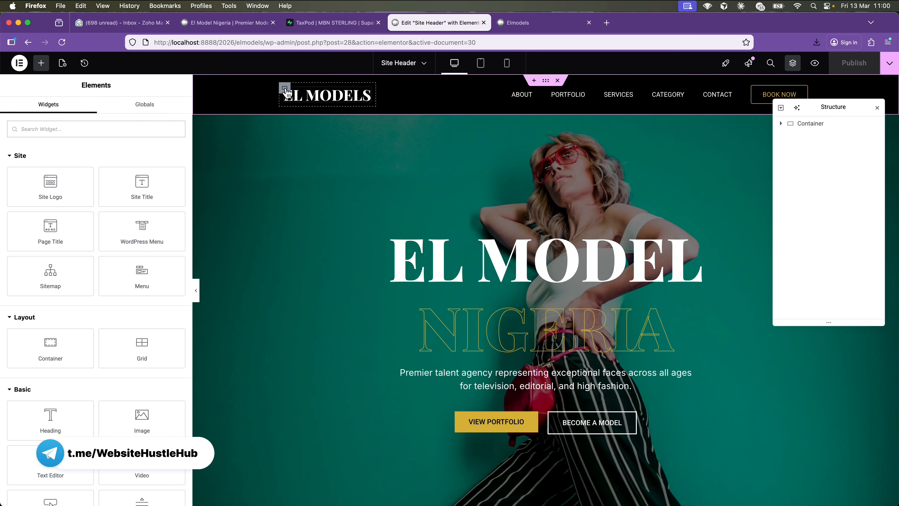
left_click(546, 81)
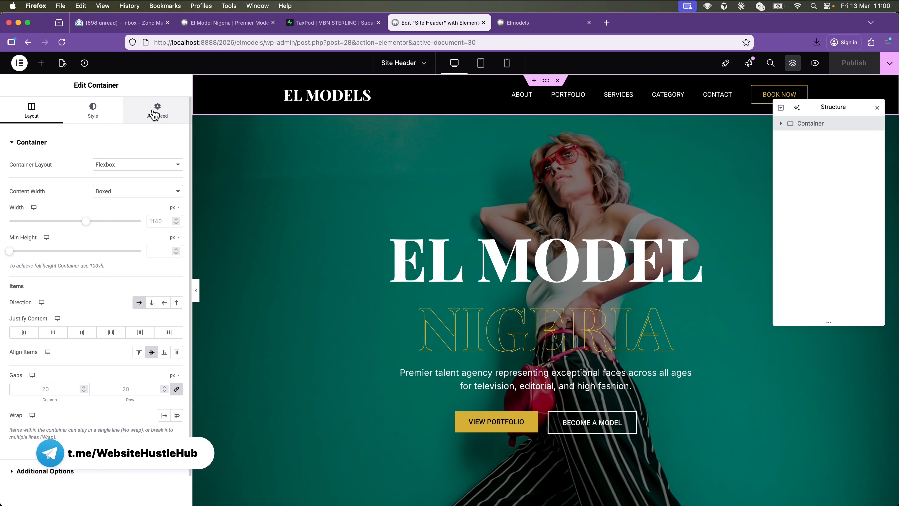
left_click(154, 115)
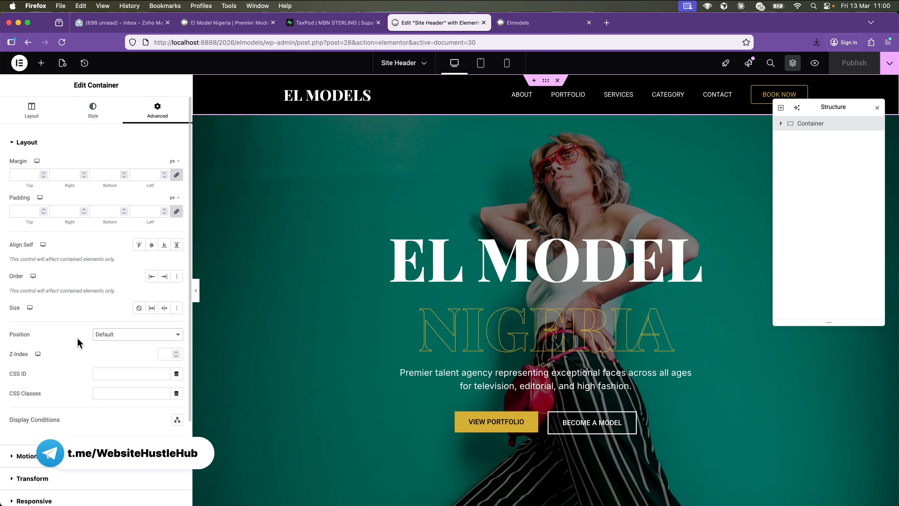
scroll(79, 342, "down", 3)
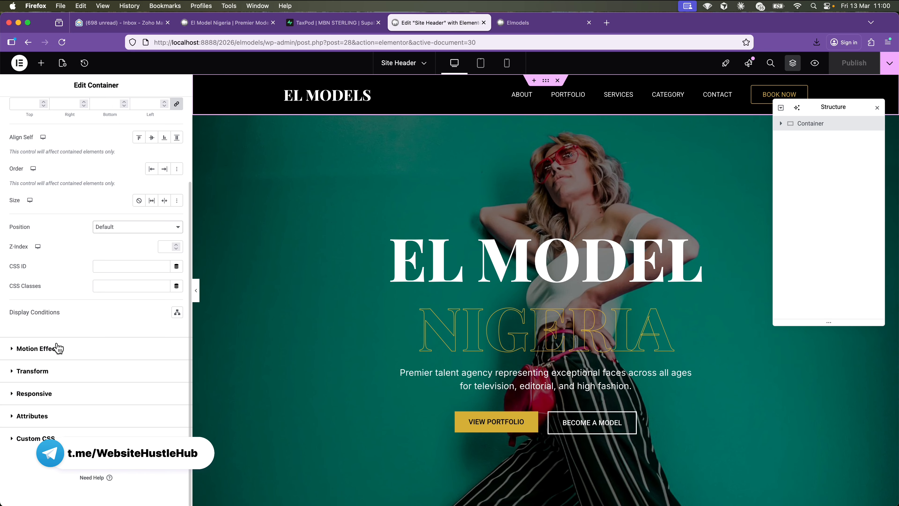
left_click(58, 348)
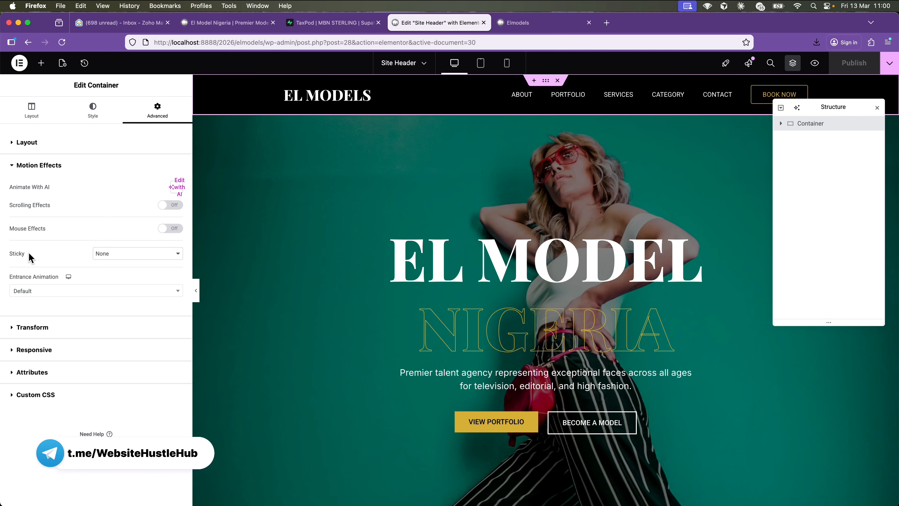
left_click(120, 256)
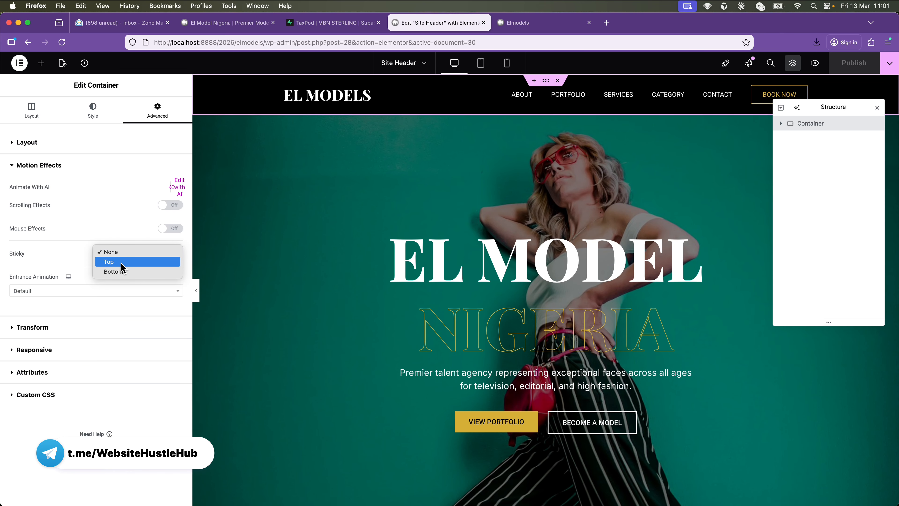
left_click(122, 262)
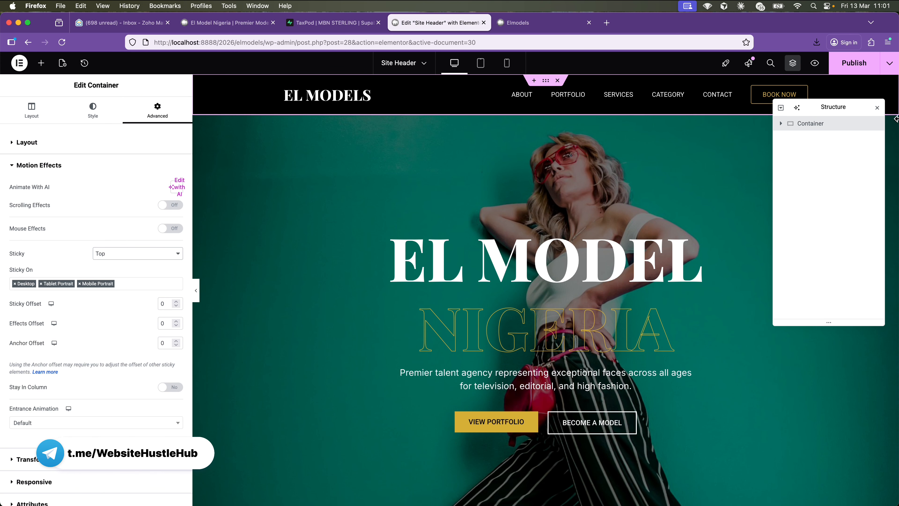
Publish the Site Header and check its scrolling behaviour in the preview against the reference site.
left_click(856, 71)
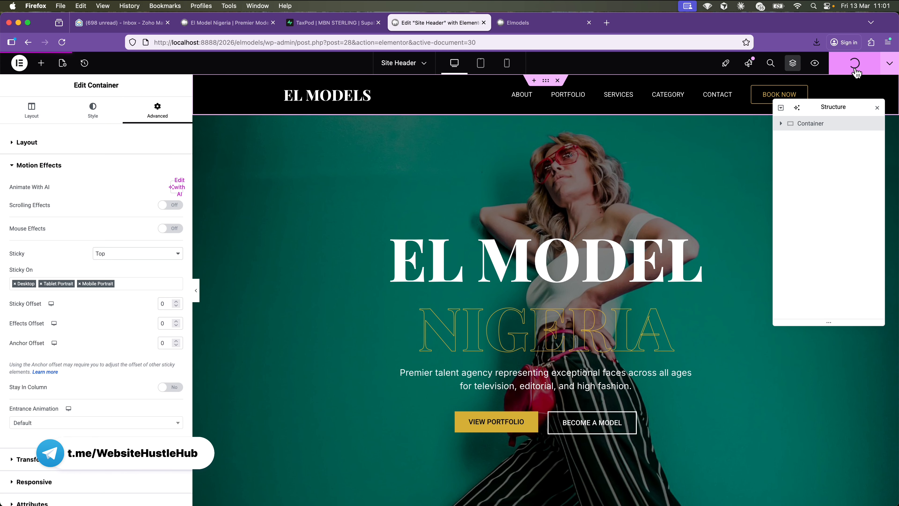
left_click(517, 27)
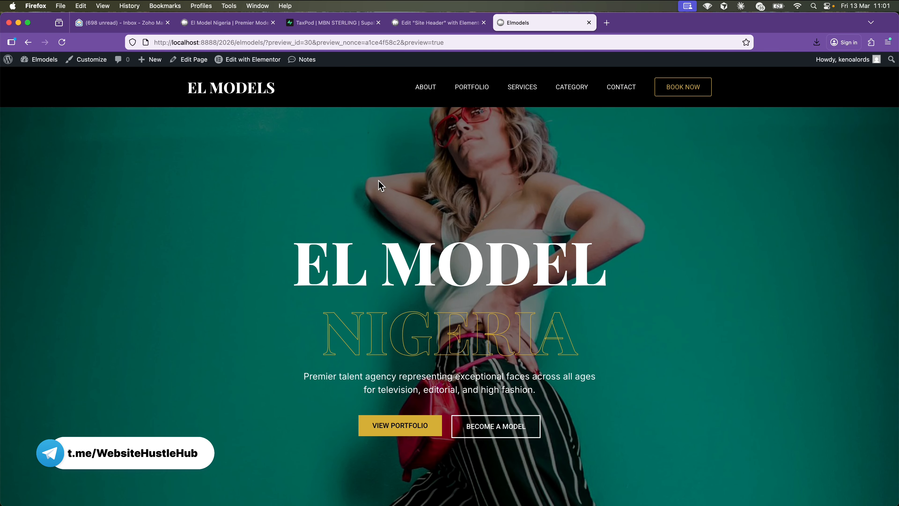
scroll(506, 228, "down", 3)
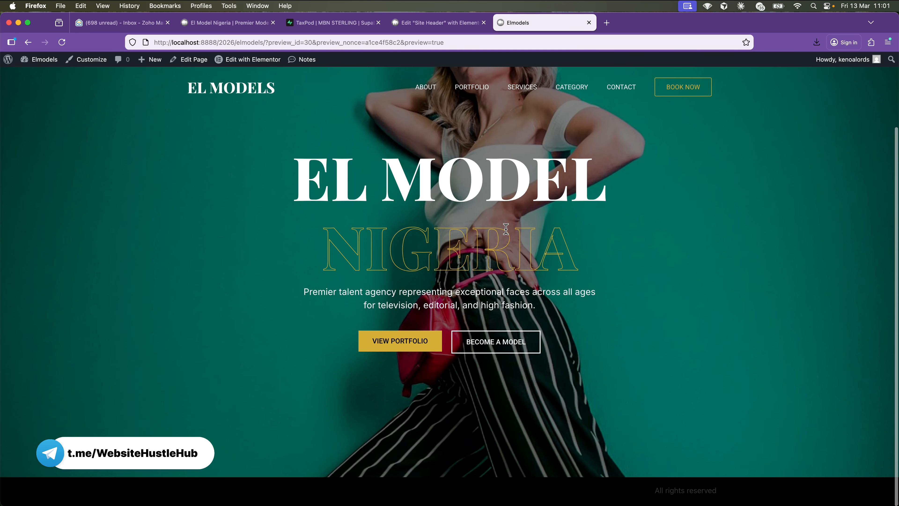
scroll(506, 228, "up", 3)
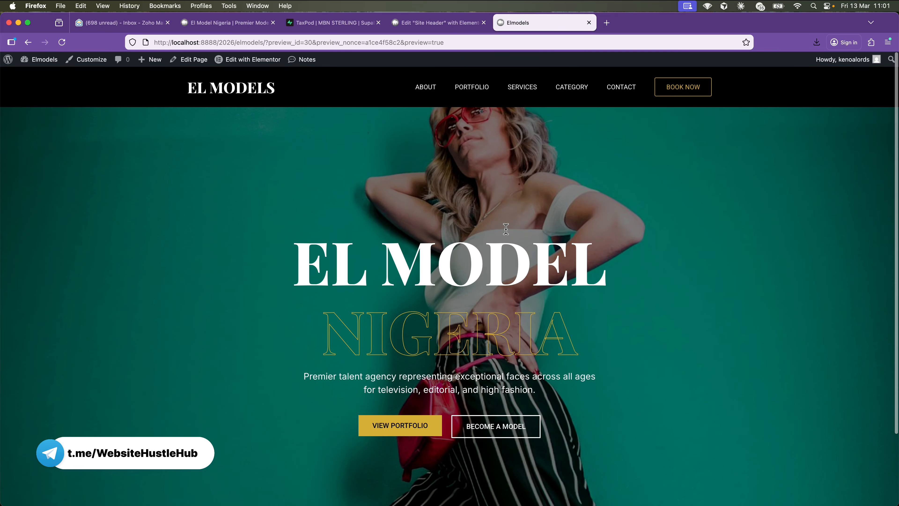
scroll(448, 192, "down", 2)
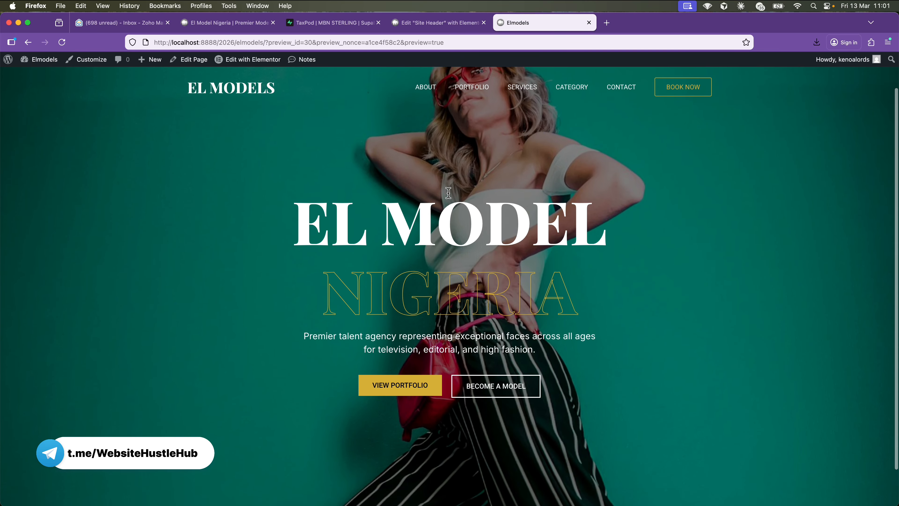
left_click(237, 22)
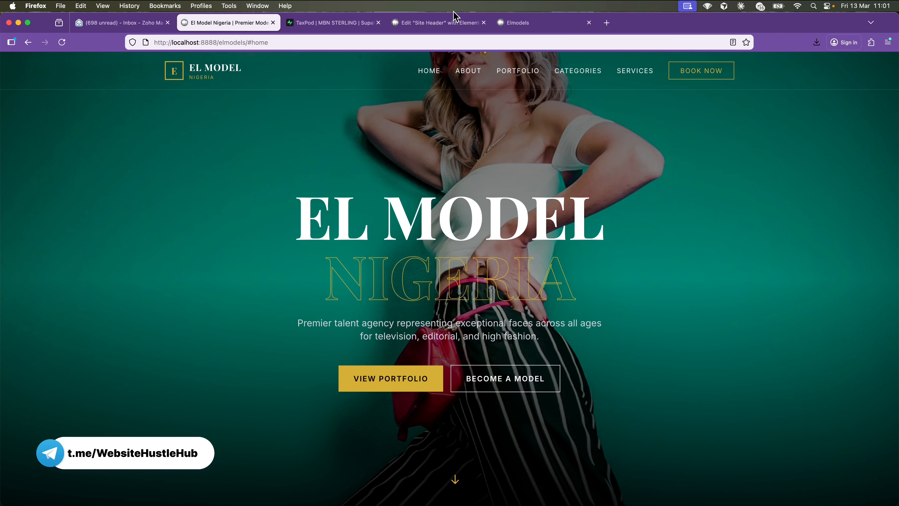
In the Home page editor, unlink the hero container's margins, set its top margin to -6 em and publish the page.
left_click(456, 23)
left_click(547, 124)
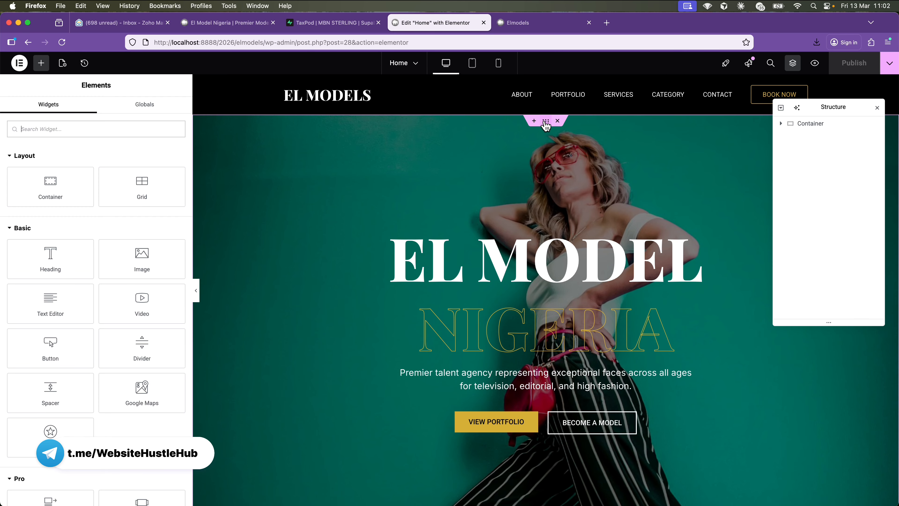
left_click(546, 122)
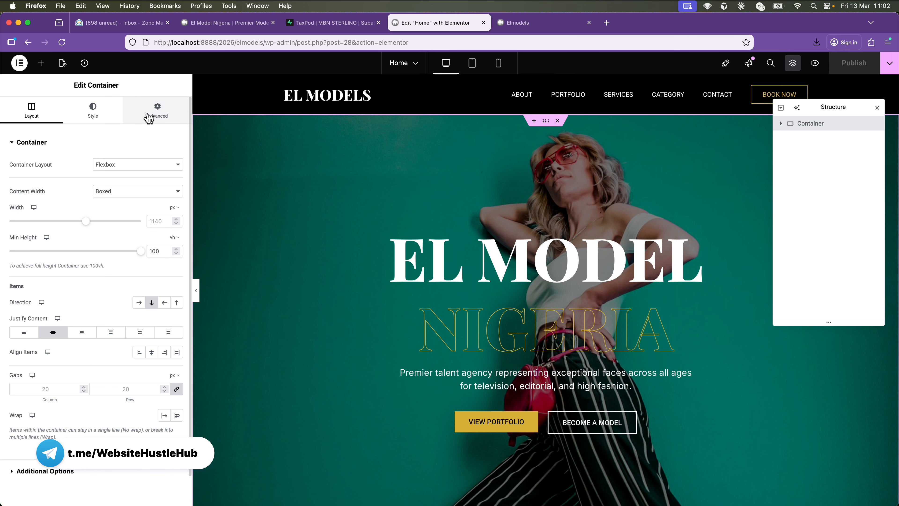
left_click(156, 110)
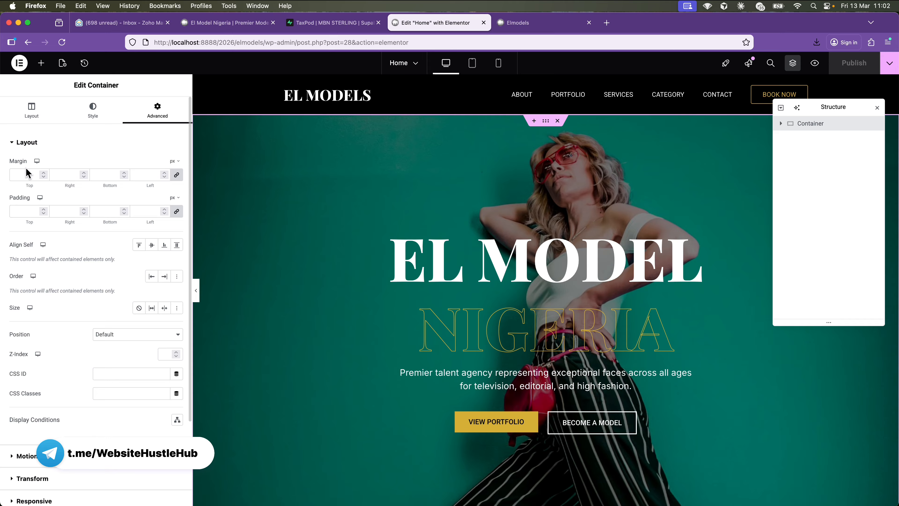
left_click(177, 176)
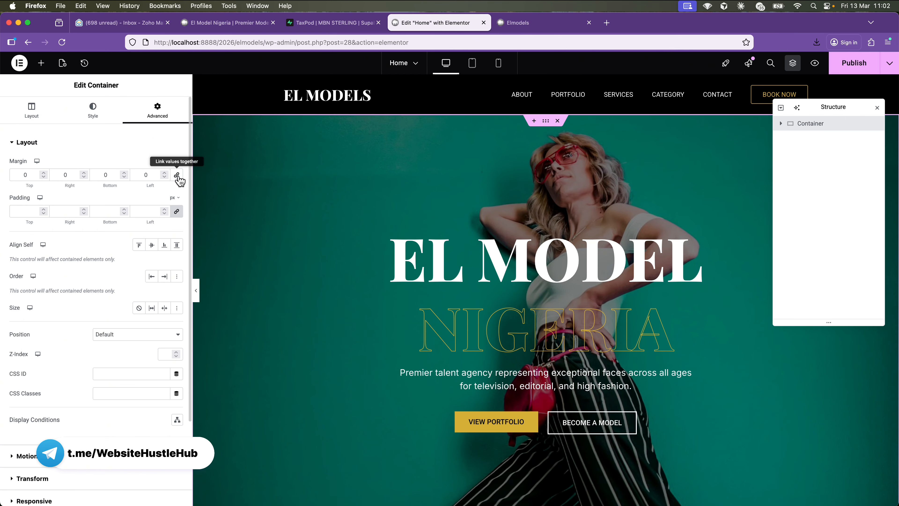
left_click(43, 177)
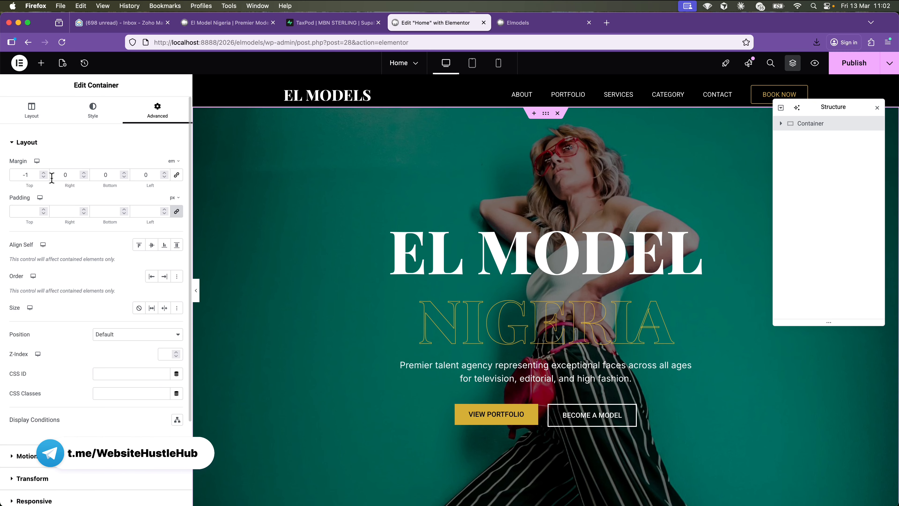
left_click(44, 177)
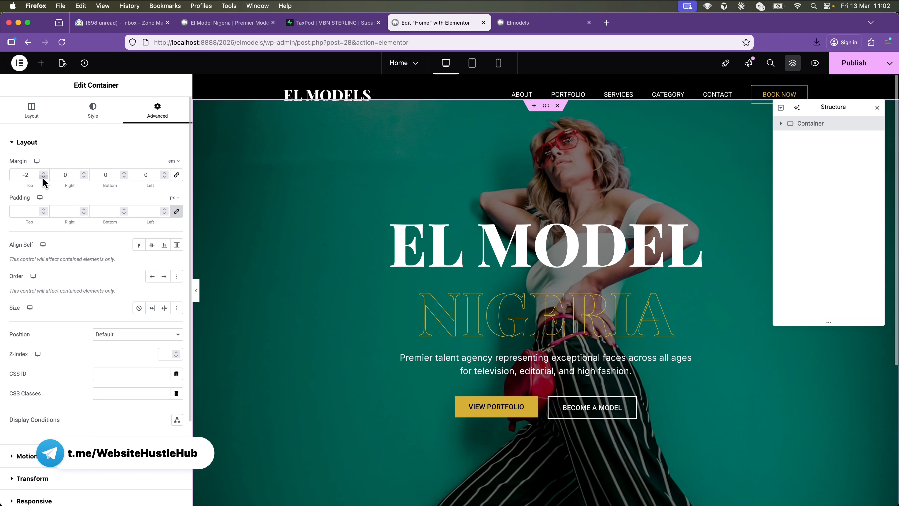
left_click(43, 177)
left_click(43, 177)
left_click(43, 177)
left_click(43, 178)
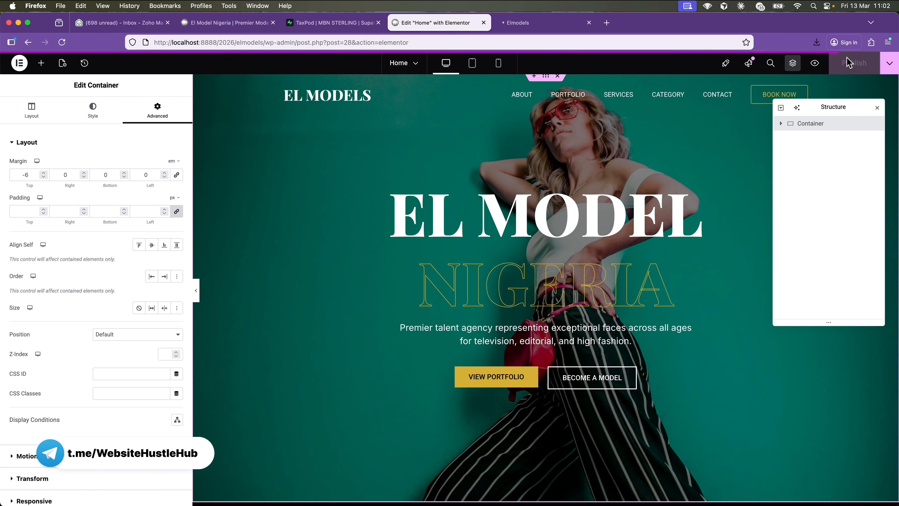
Open the Site Header template for editing and check the header's design on the reference site.
left_click(413, 64)
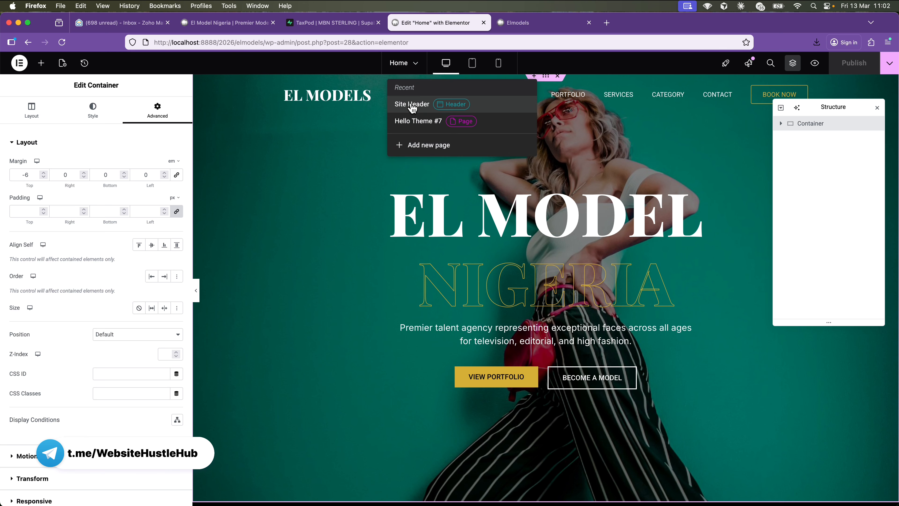
left_click(412, 104)
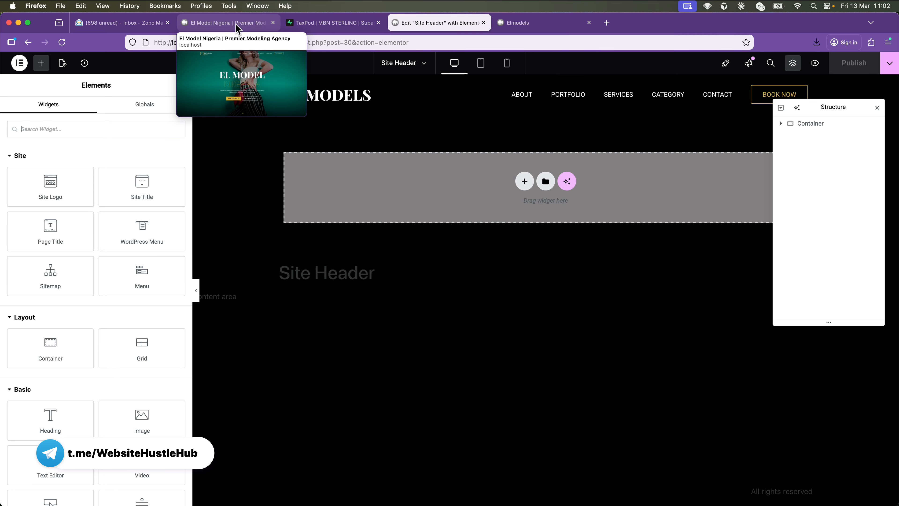
left_click(238, 28)
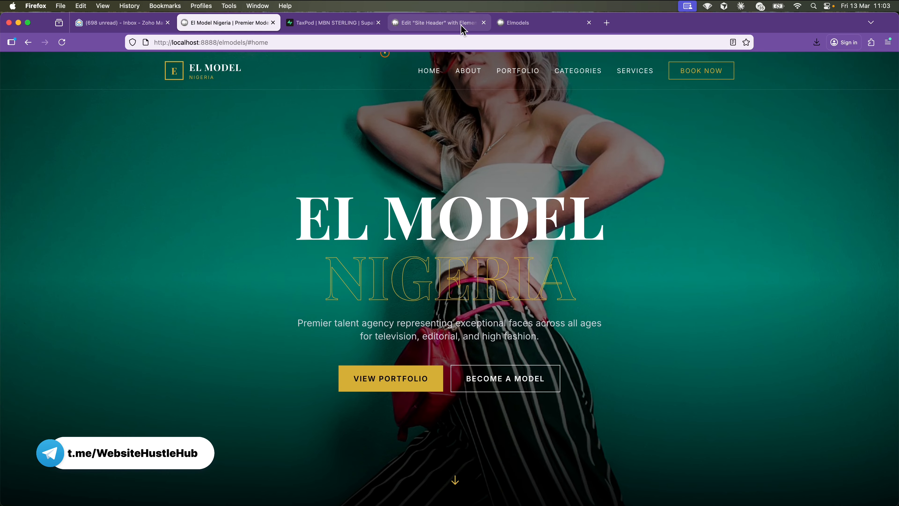
left_click(439, 23)
mouse_move(432, 85)
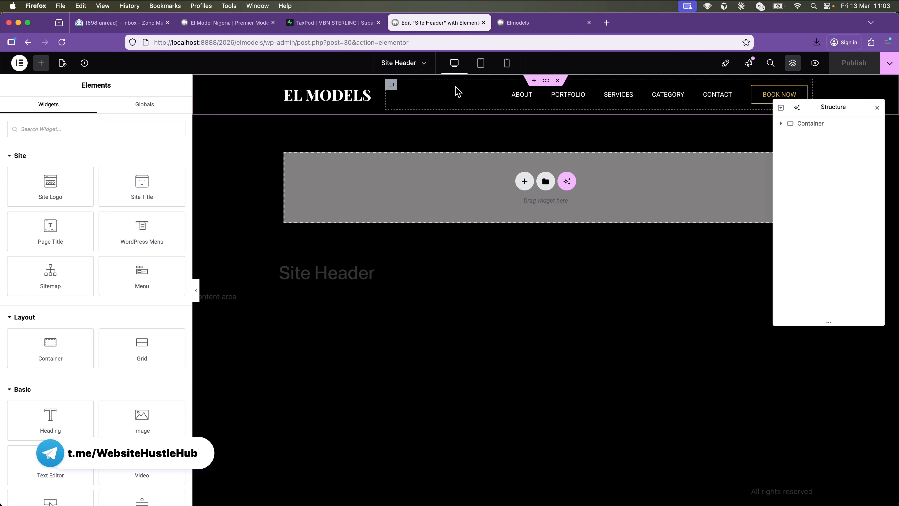
Give the Site Header's outer container a solid border with a 1 px bottom width and 0 on the other sides.
left_click(546, 83)
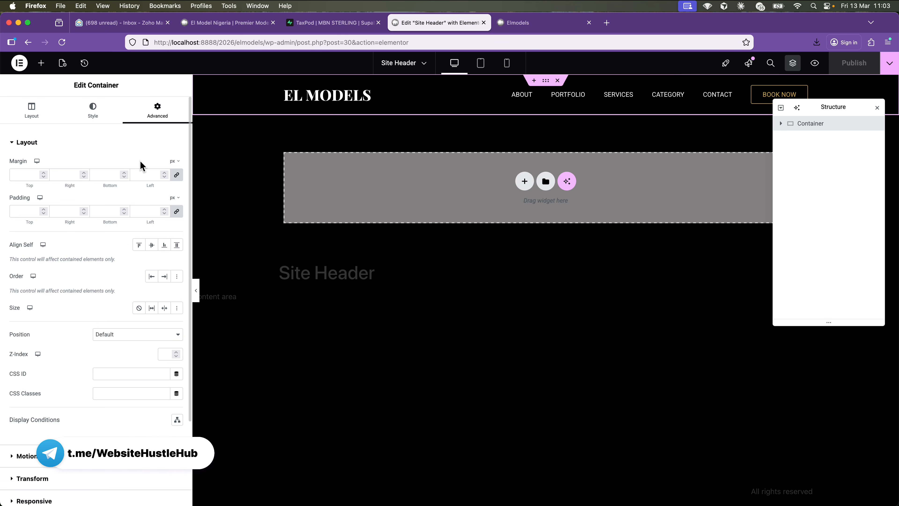
left_click(100, 122)
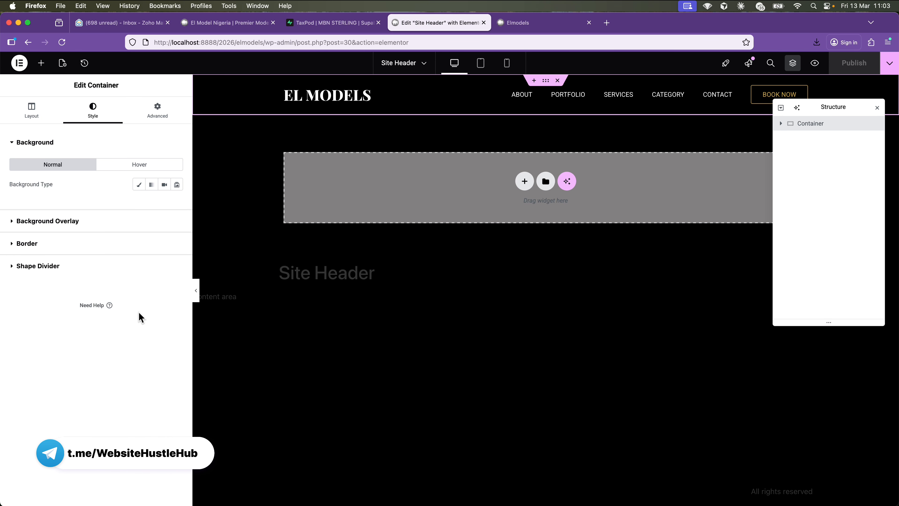
left_click(73, 244)
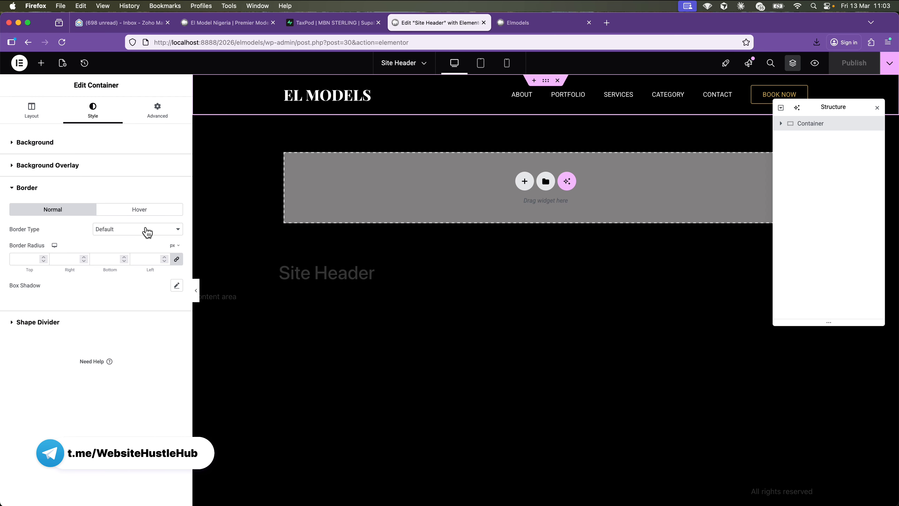
left_click(150, 233)
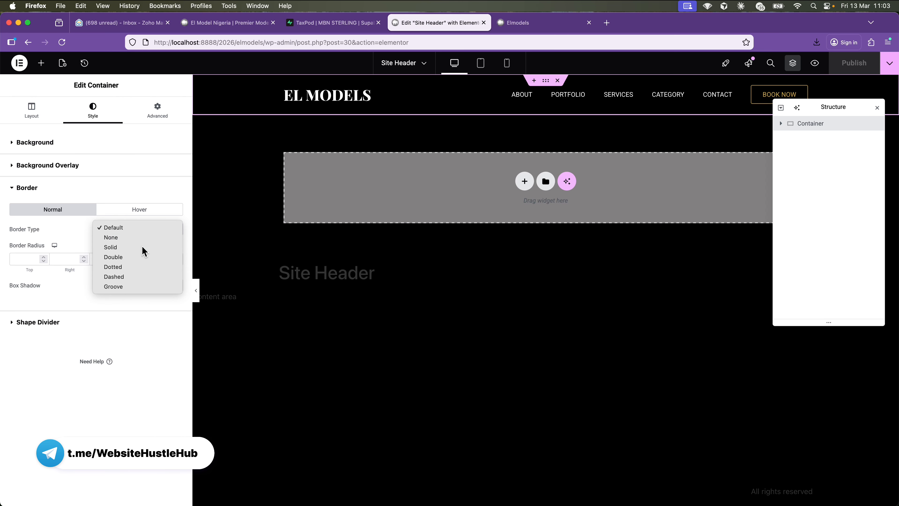
left_click(143, 247)
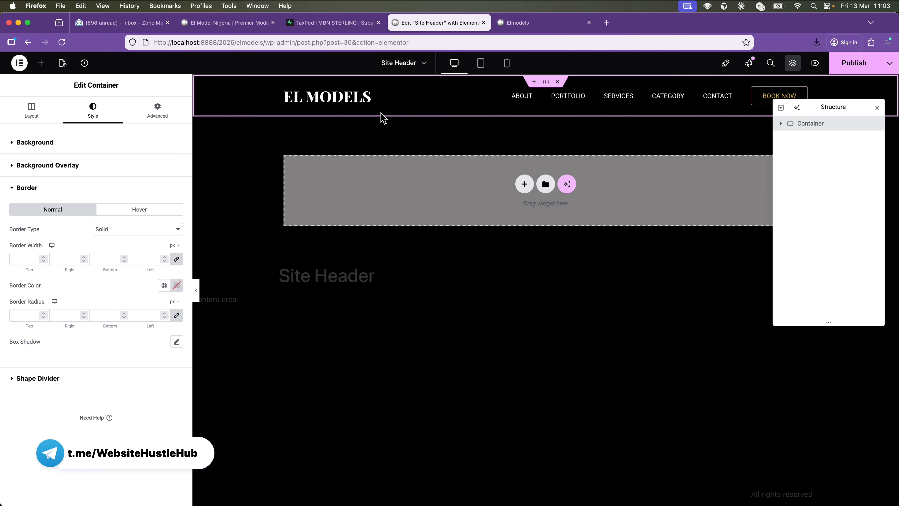
left_click(176, 261)
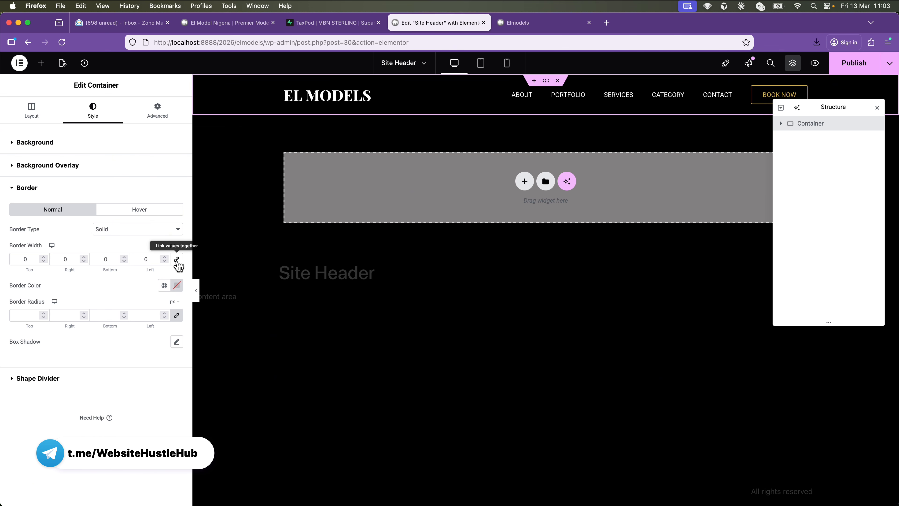
left_click(124, 256)
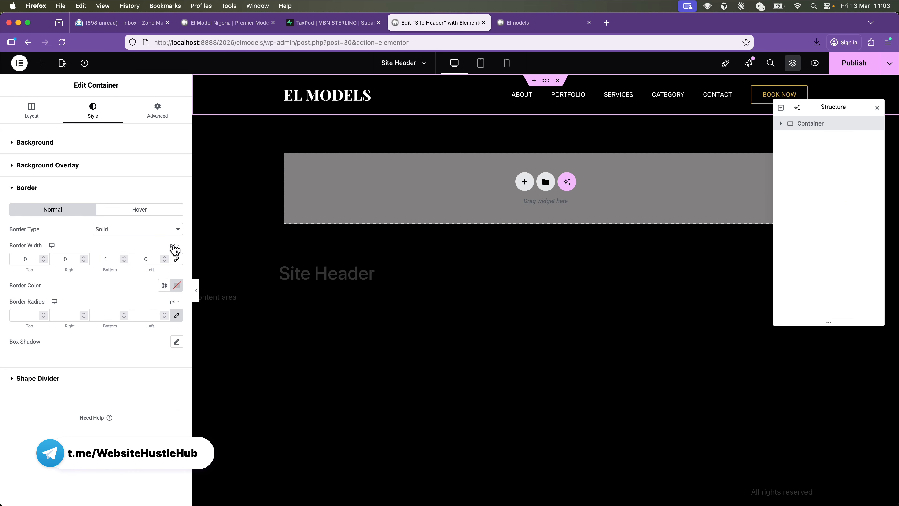
Set the header container's border colour to white (#FFFFFF) with its opacity lowered to roughly a fifth.
left_click(169, 285)
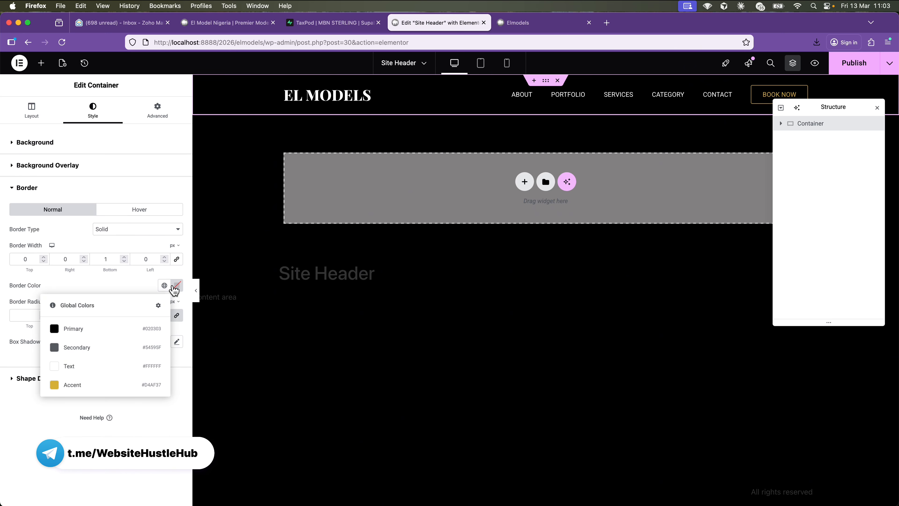
left_click(175, 286)
left_click_drag(126, 341, 112, 318)
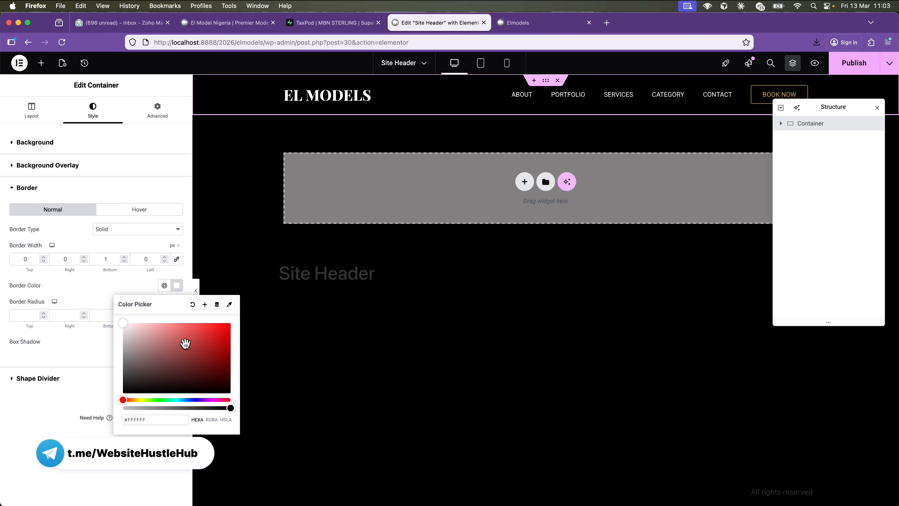
left_click_drag(228, 409, 145, 410)
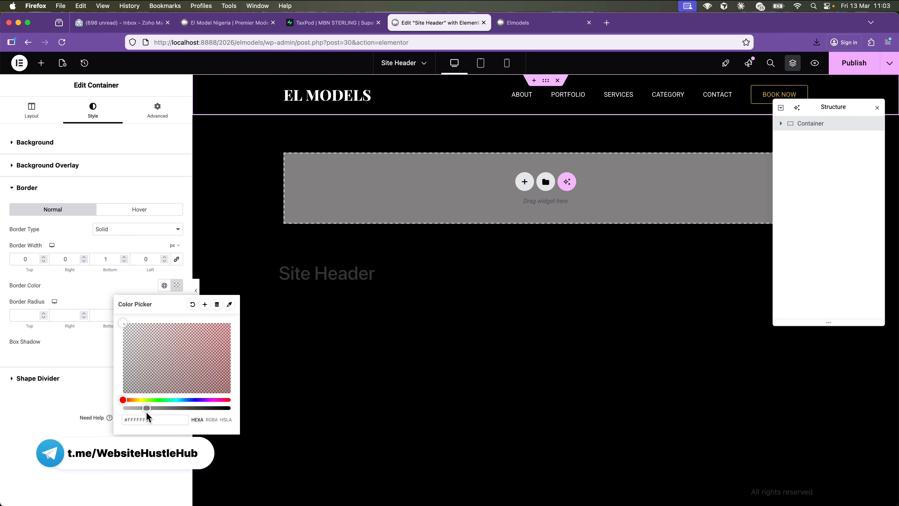
left_click(135, 290)
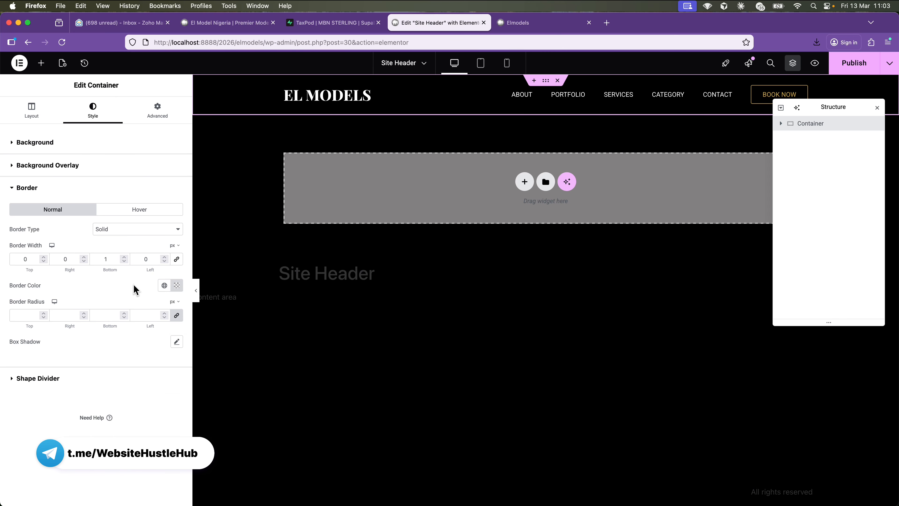
Publish the Site Header, then return to the Home page and open its preview.
left_click(859, 68)
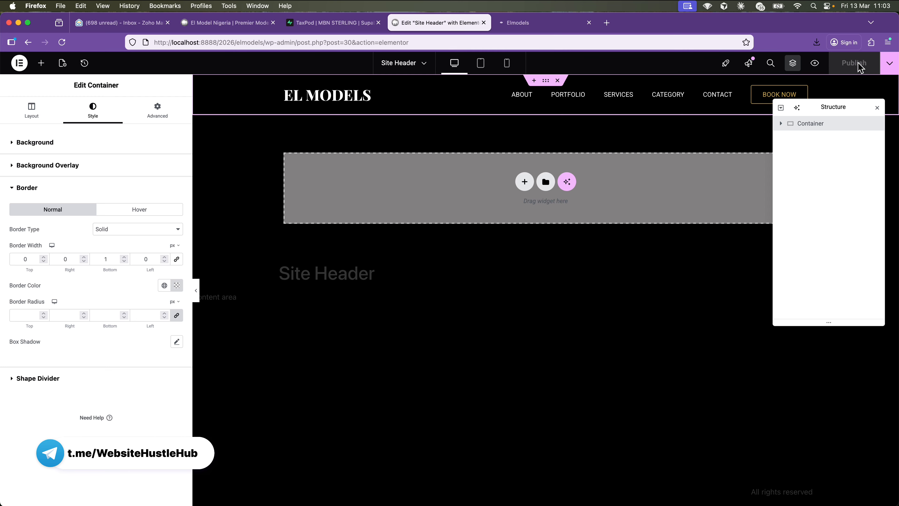
left_click(420, 66)
left_click(395, 104)
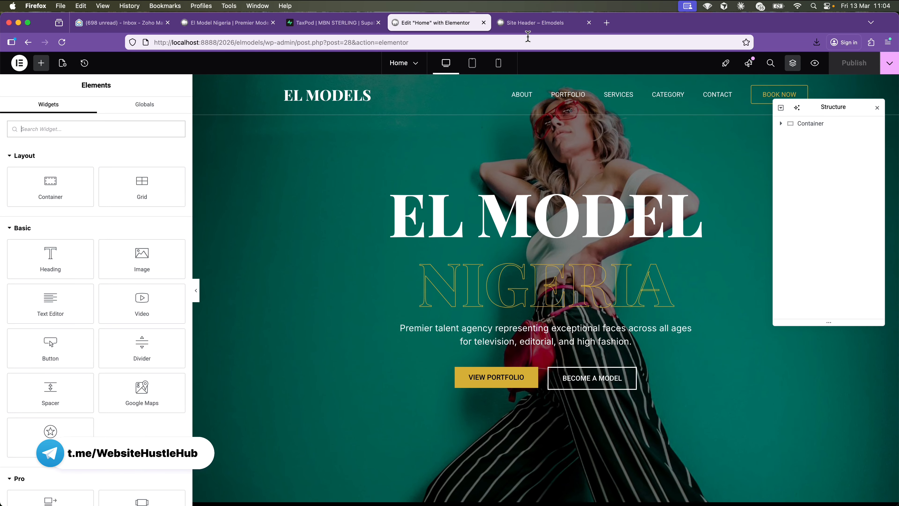
left_click(815, 64)
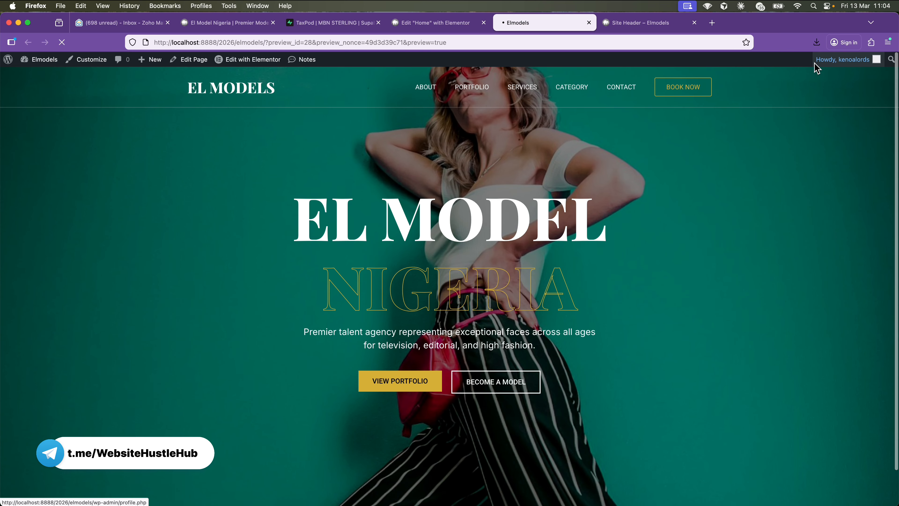
Compare the header and hero section in the Home page preview with the reference site.
left_click(230, 23)
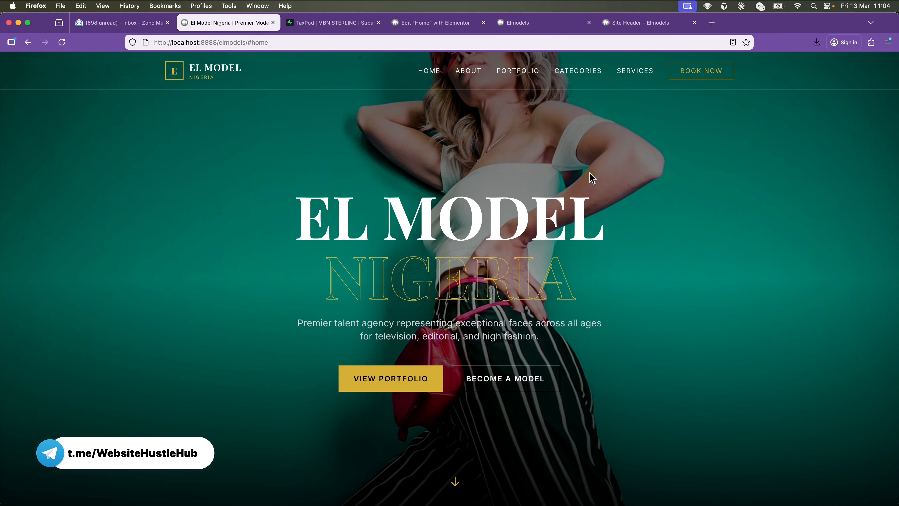
scroll(545, 167, "down", 2)
scroll(545, 168, "up", 2)
left_click(525, 25)
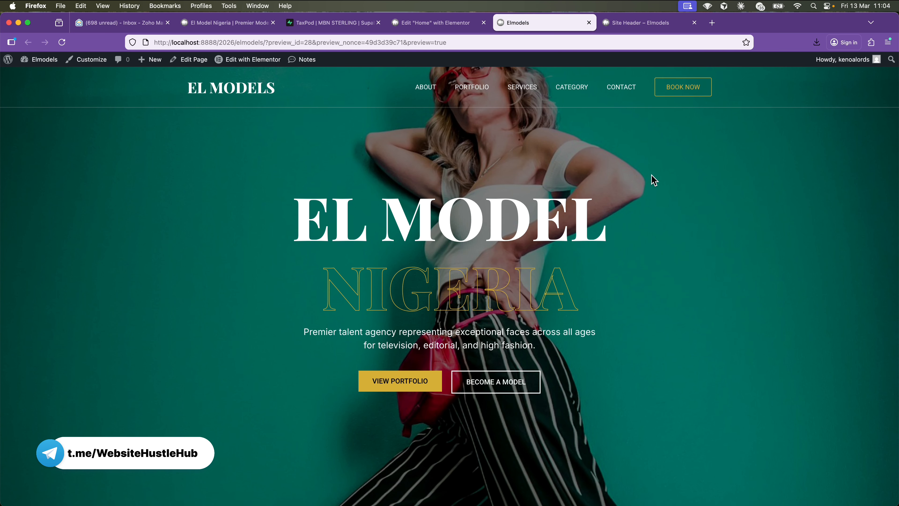
Examine the About Us, Talent Categories, Our Services and Portfolio sections on the reference site.
left_click(229, 24)
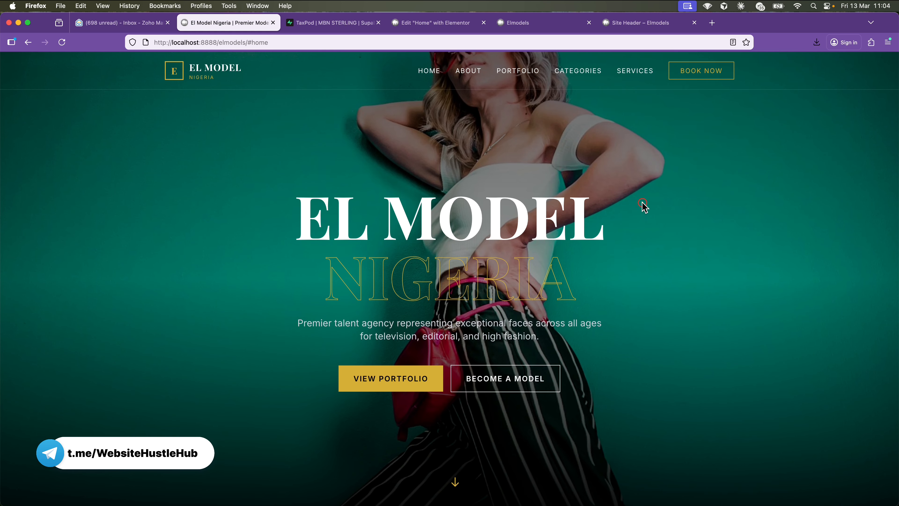
scroll(644, 205, "down", 10)
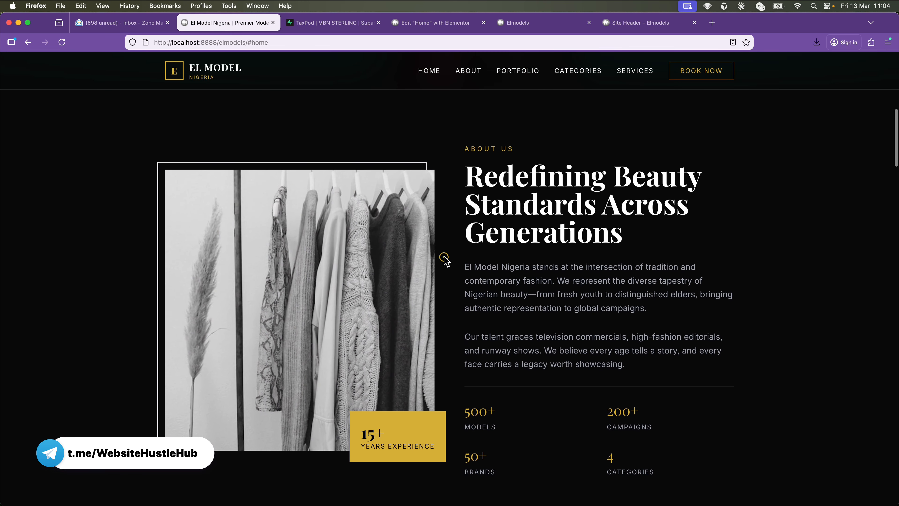
scroll(450, 275, "down", 6)
scroll(451, 275, "down", 10)
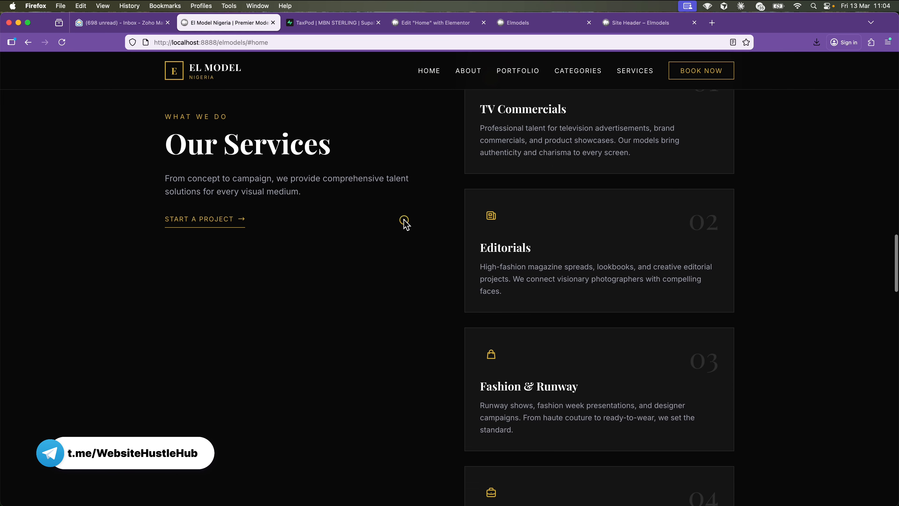
scroll(396, 202, "down", 4)
scroll(398, 205, "down", 2)
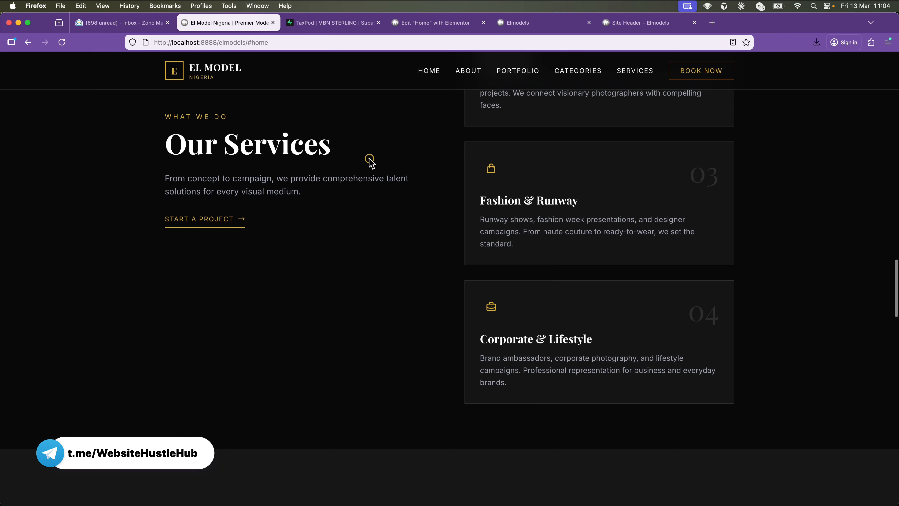
scroll(371, 160, "up", 3)
scroll(372, 158, "up", 9)
scroll(372, 157, "down", 5)
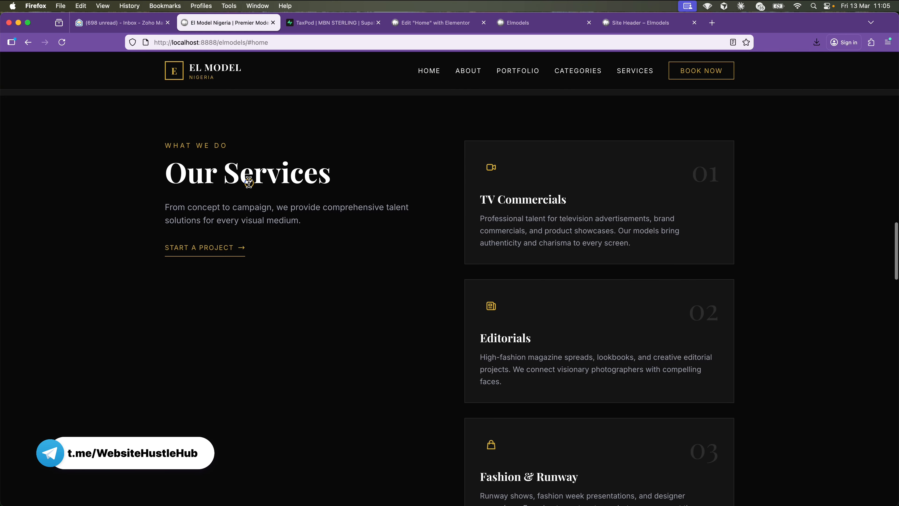
scroll(248, 182, "down", 1)
scroll(249, 182, "down", 10)
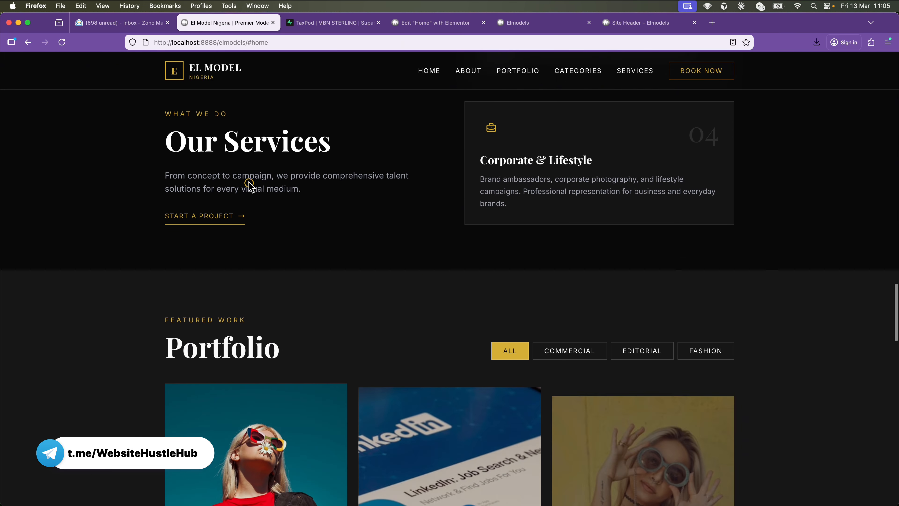
scroll(241, 174, "down", 1)
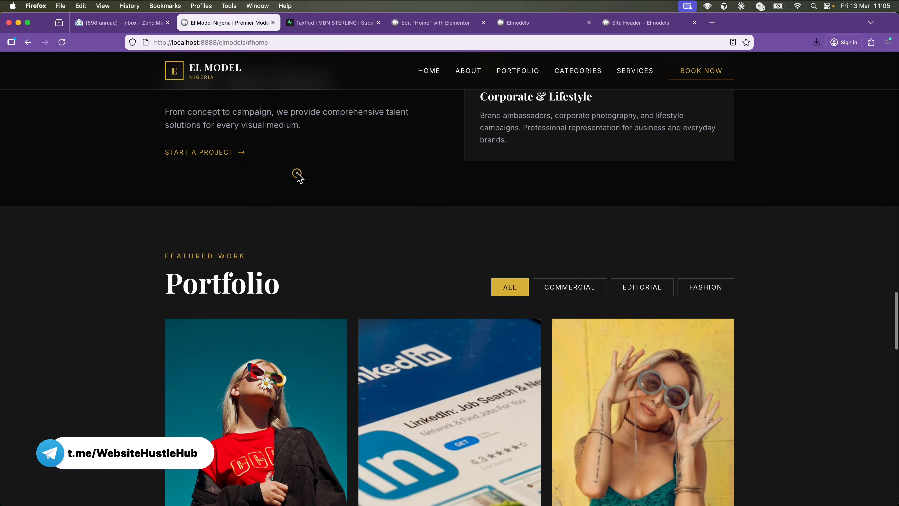
scroll(264, 199, "down", 6)
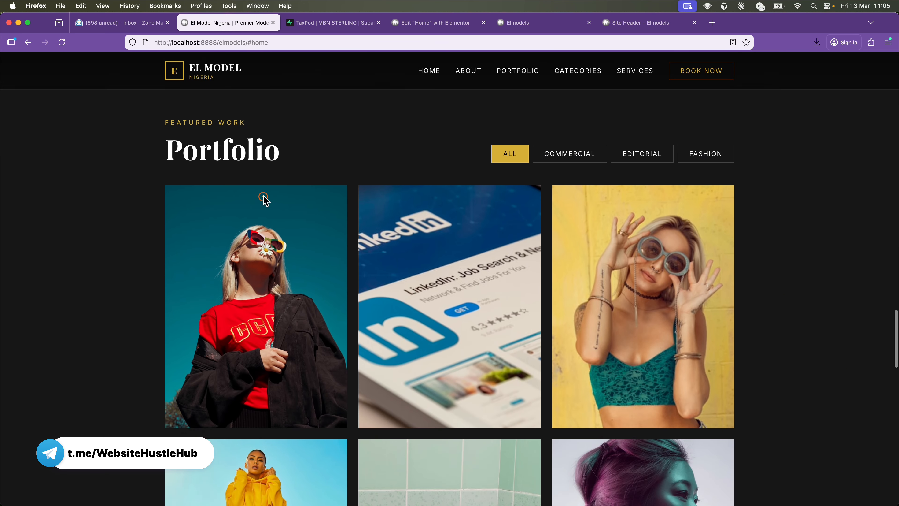
scroll(264, 200, "up", 4)
scroll(264, 200, "up", 15)
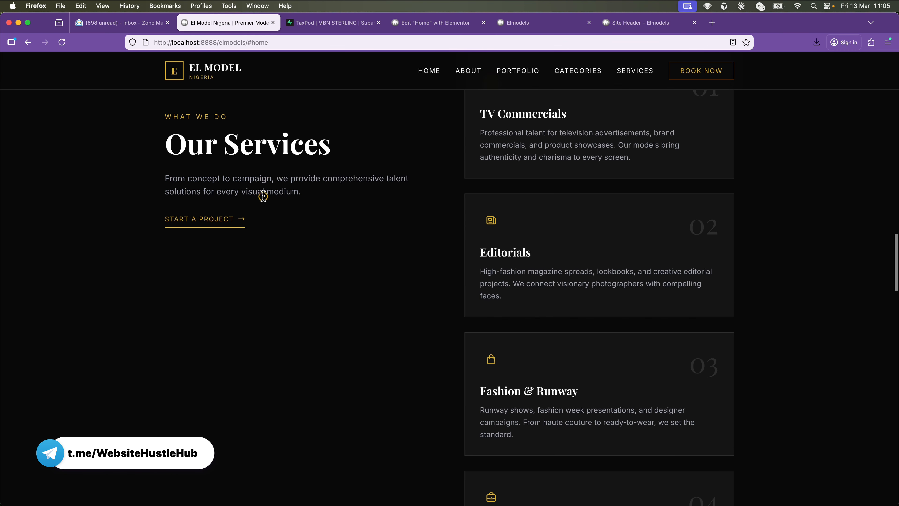
scroll(264, 200, "up", 3)
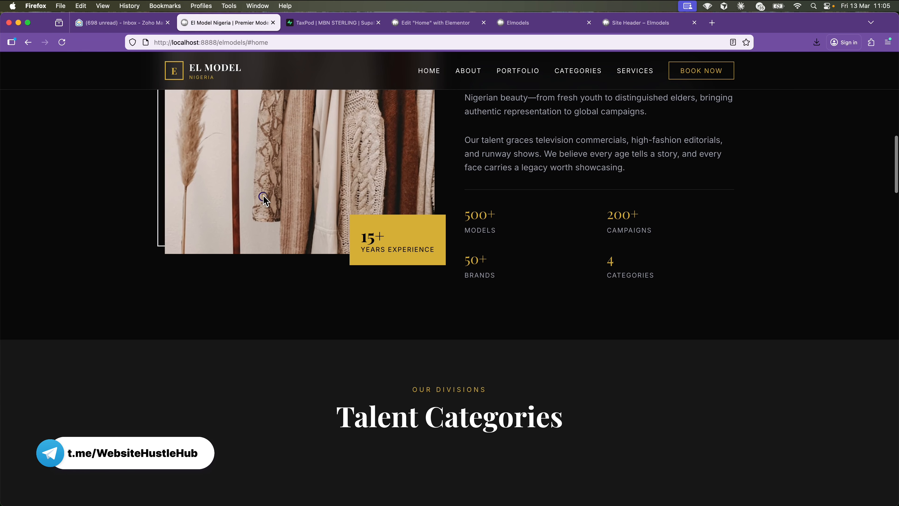